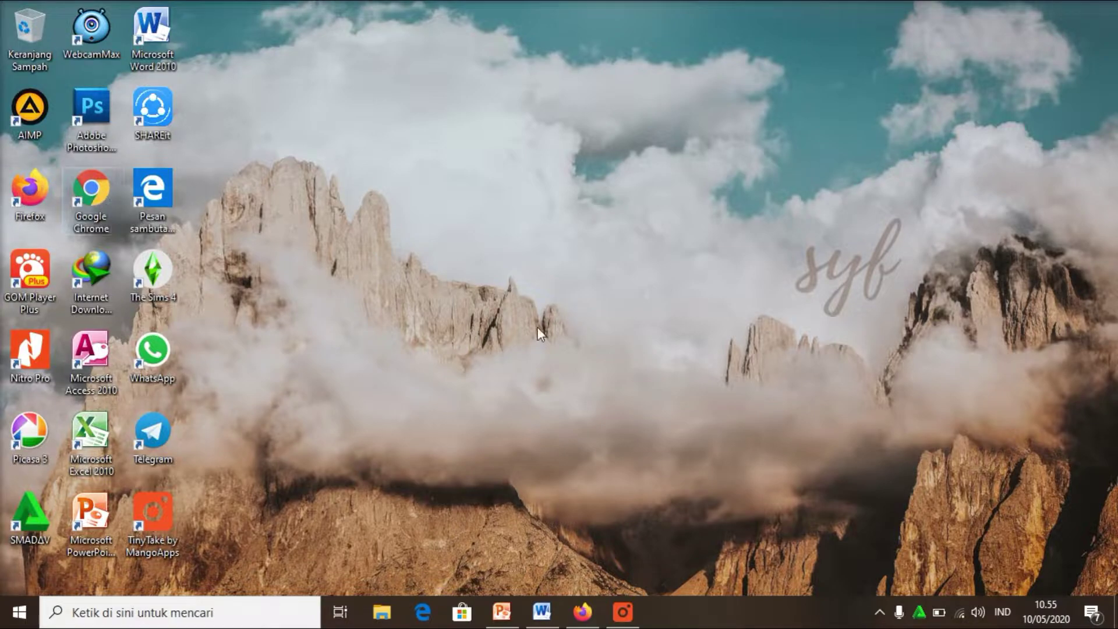
Bring Firefox back up and go to docs.google.com.
{"action": "left_click", "coordinate": [583, 611]}
{"action": "left_click", "coordinate": [324, 42]}
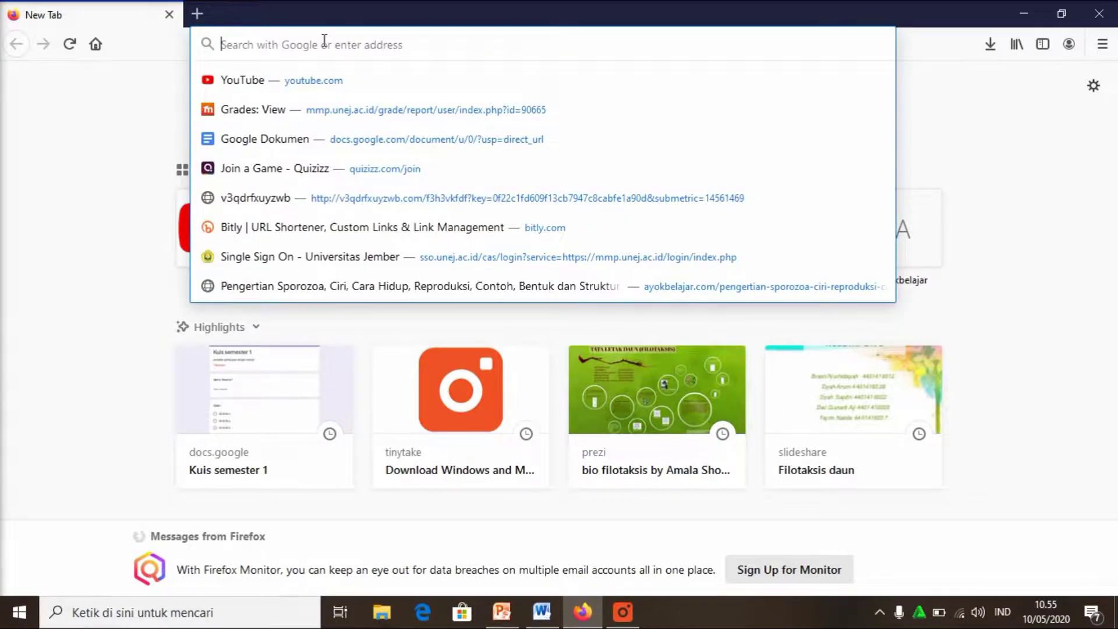
{"action": "type", "text": "docs"}
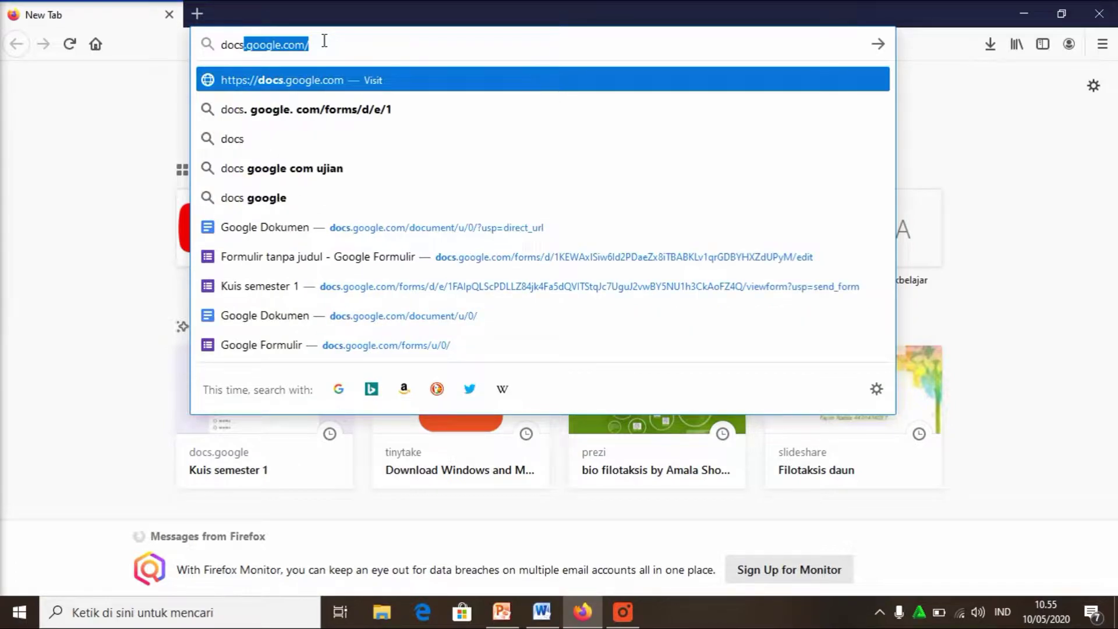
{"action": "type", "text": ".google..com/"}
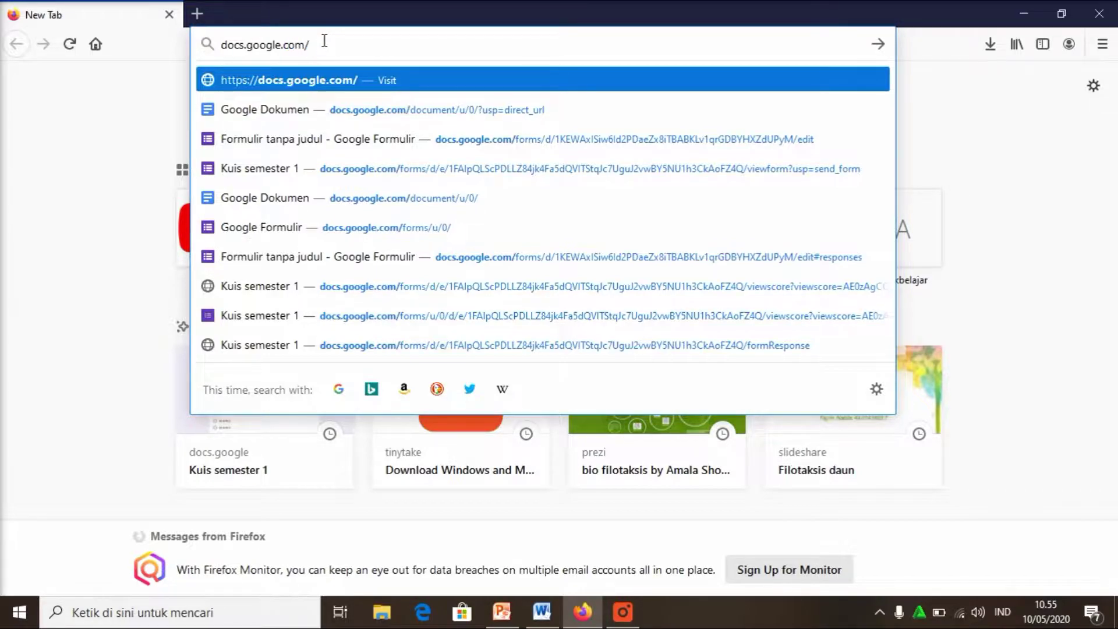
{"action": "key", "text": "Return"}
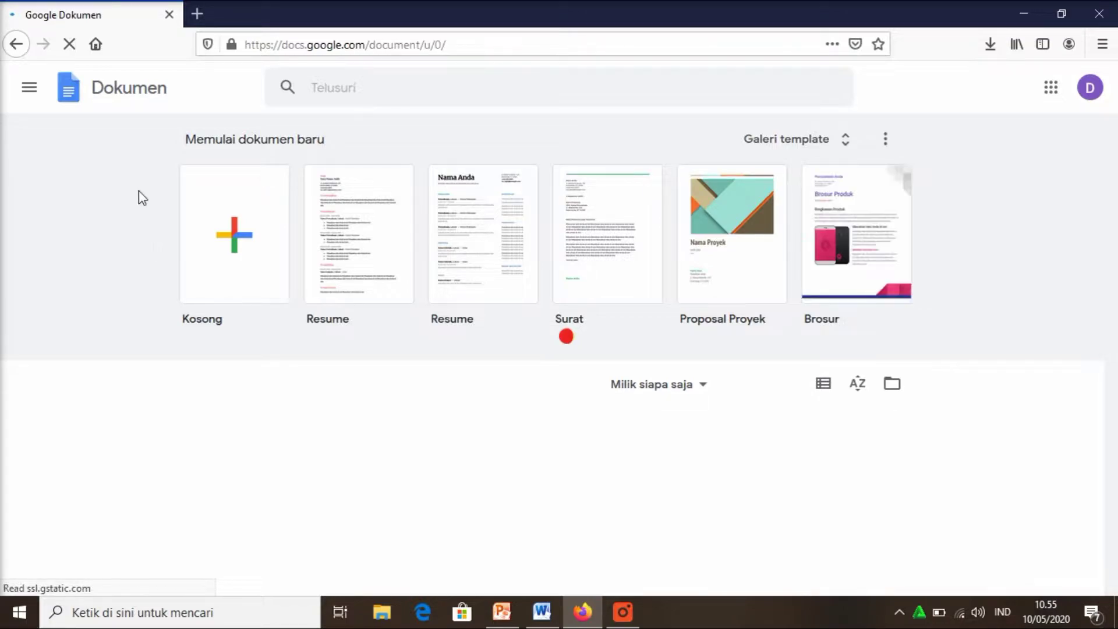
Switch from Google Docs to Formulir and create a blank (Kosong) form.
{"action": "left_click", "coordinate": [30, 87]}
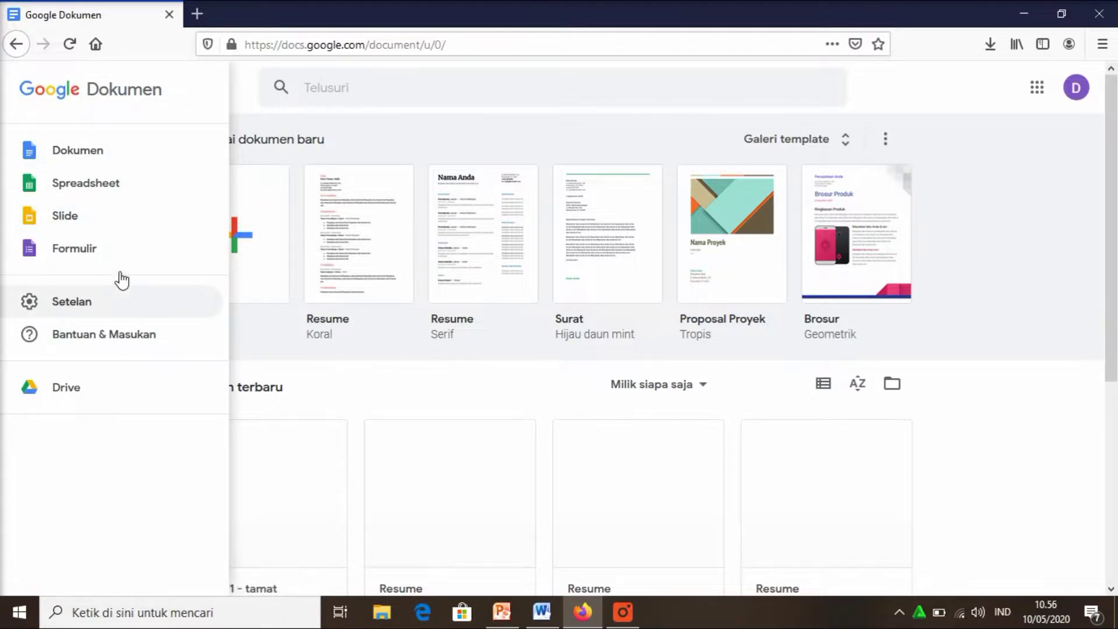
{"action": "left_click", "coordinate": [125, 251]}
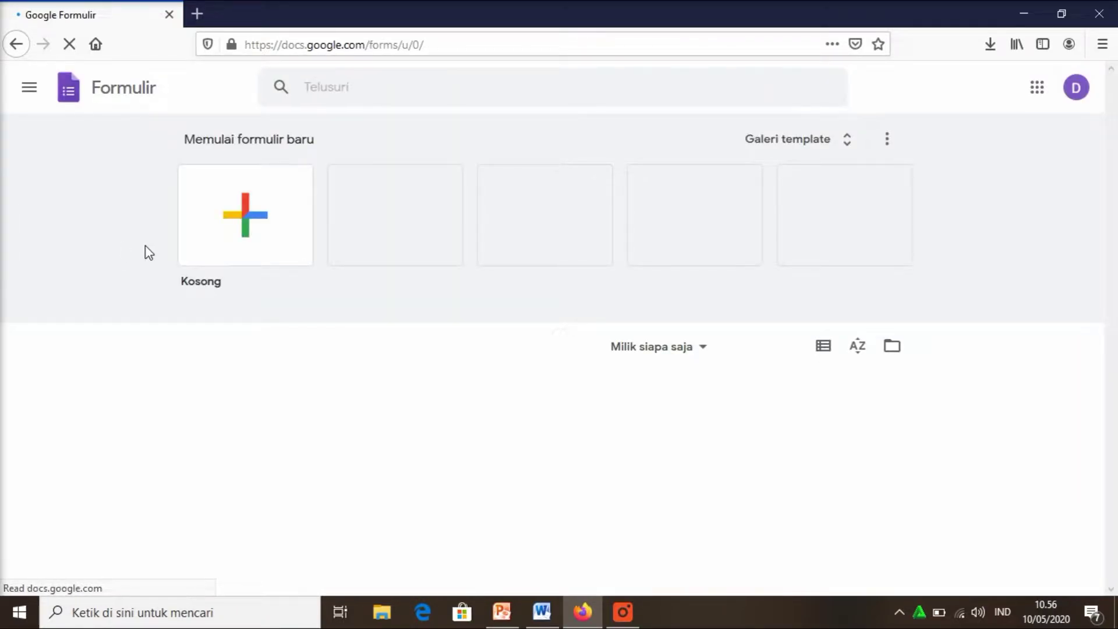
{"action": "left_click", "coordinate": [255, 222]}
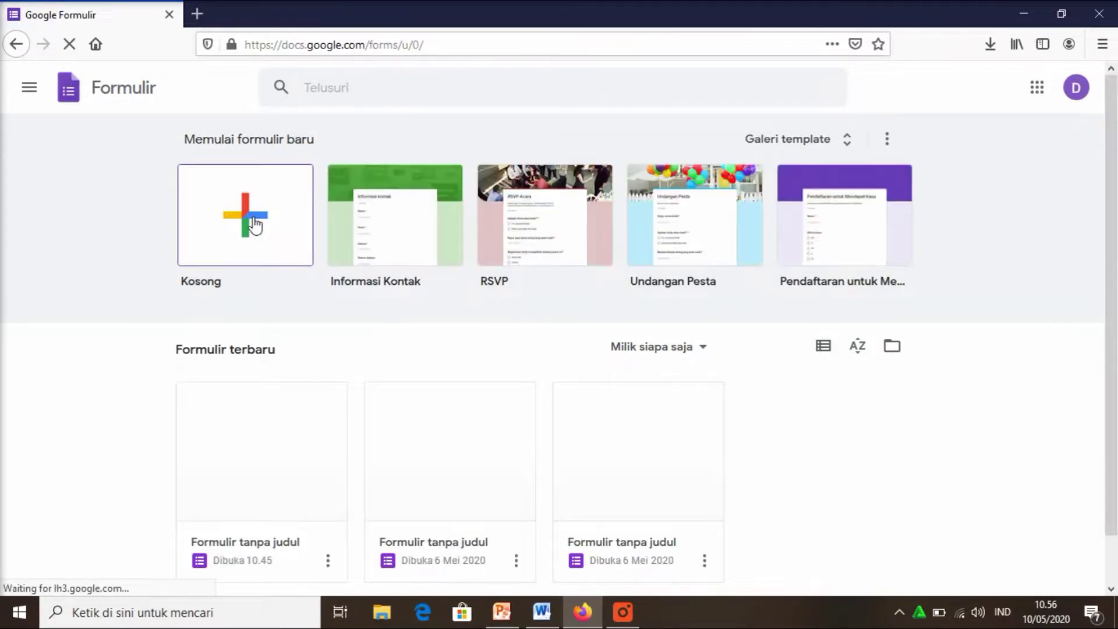
{"action": "left_click", "coordinate": [251, 220]}
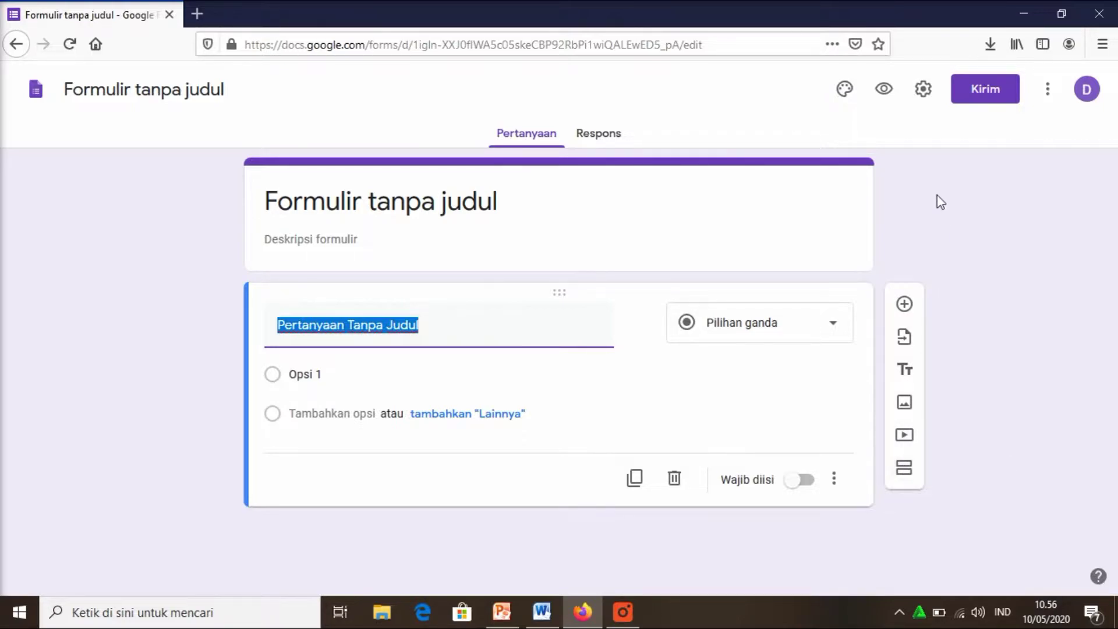
In the Presentasi settings, tick Acak urutan pertanyaan and untick the another-response link.
{"action": "left_click", "coordinate": [923, 93]}
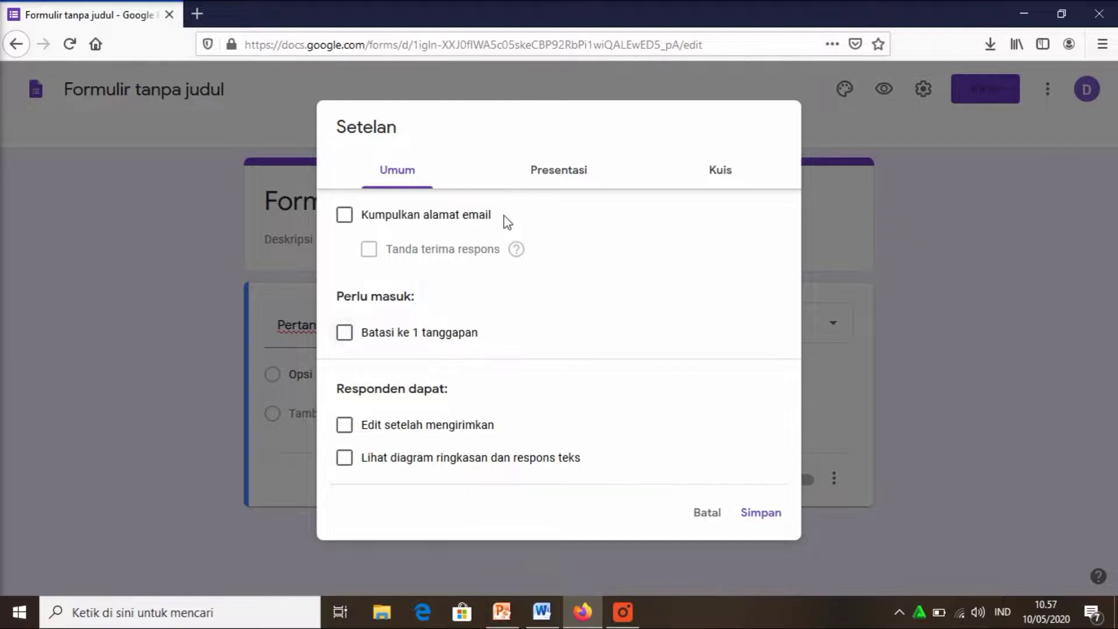
{"action": "left_click", "coordinate": [573, 171]}
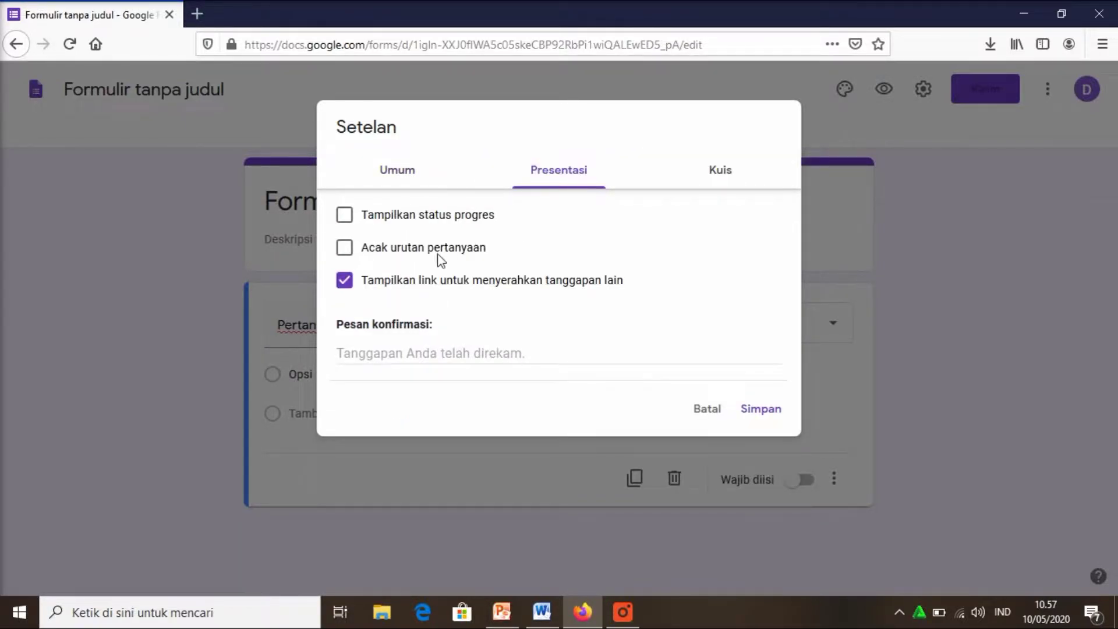
{"action": "left_click", "coordinate": [344, 250]}
{"action": "left_click", "coordinate": [344, 280]}
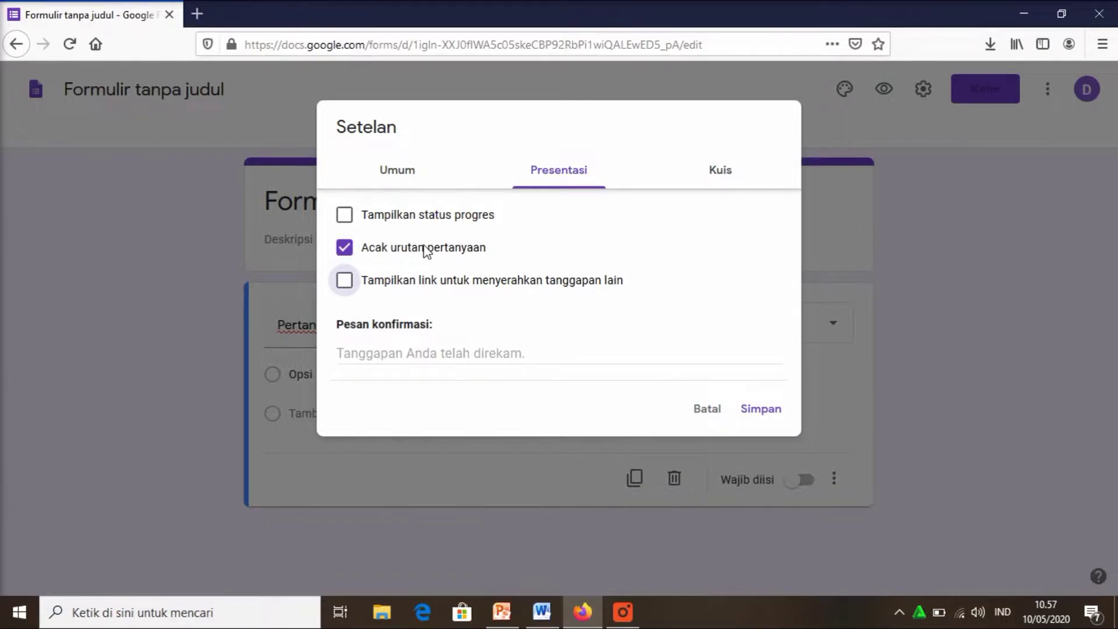
{"action": "left_click", "coordinate": [700, 166]}
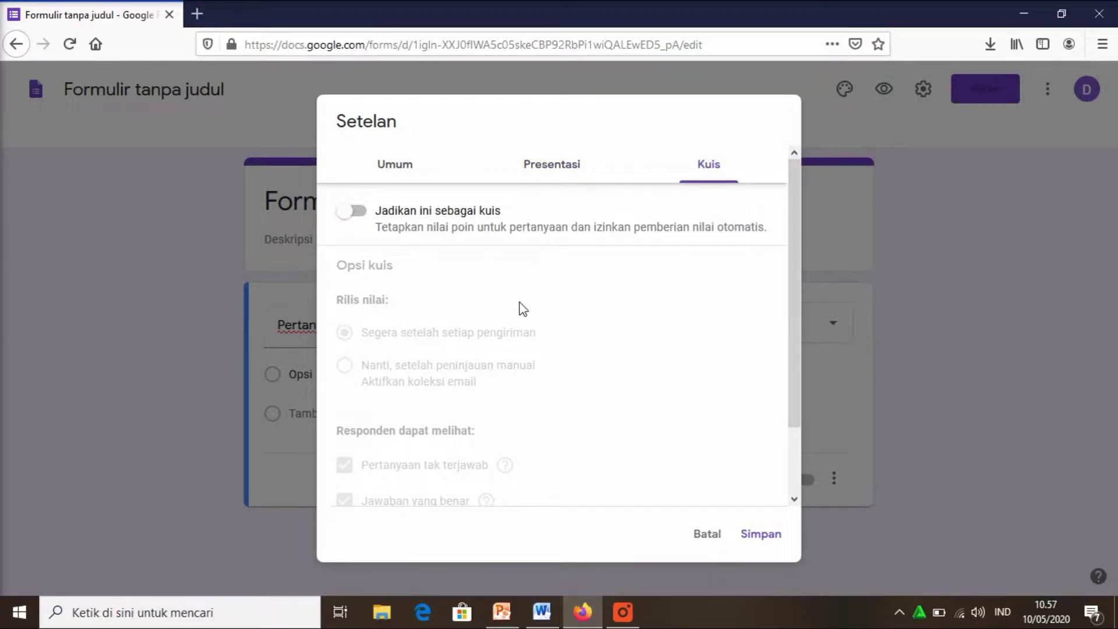
Turn on Jadikan ini sebagai kuis, untick Pertanyaan tak terjawab and Jawaban yang benar, and save.
{"action": "left_click", "coordinate": [352, 216]}
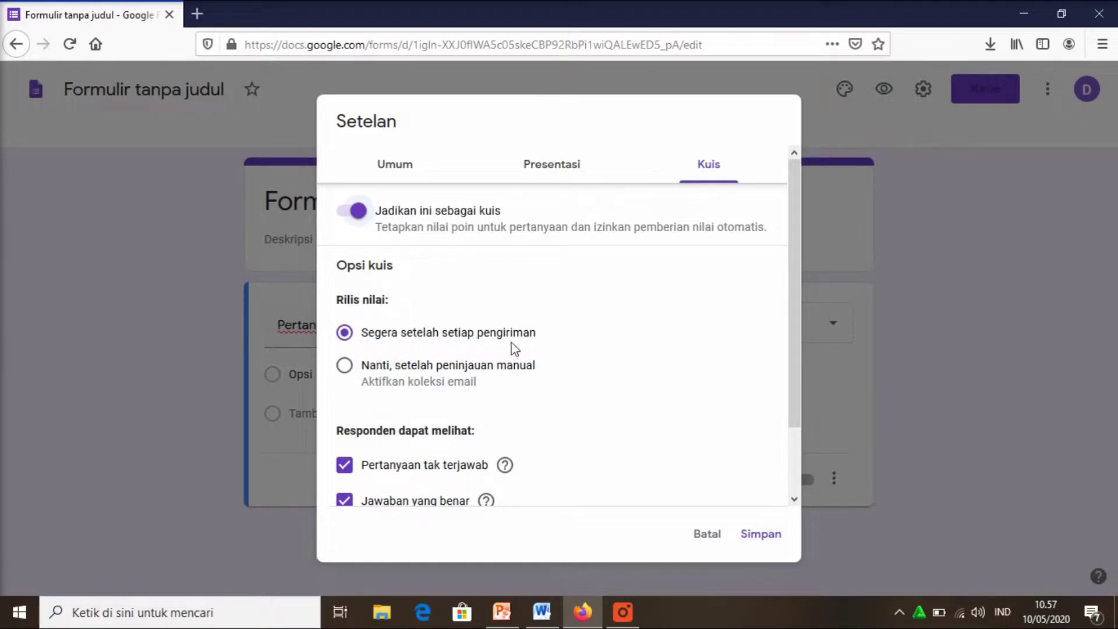
{"action": "scroll", "coordinate": [484, 321], "scroll_direction": "down", "scroll_amount": 3}
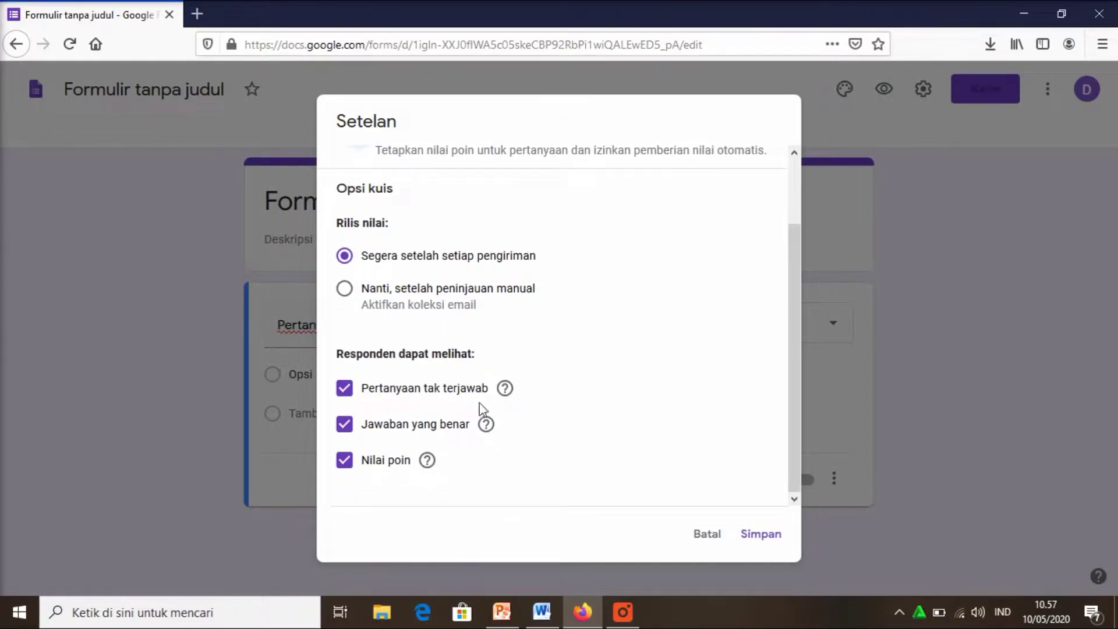
{"action": "left_click", "coordinate": [344, 424]}
{"action": "left_click", "coordinate": [344, 389]}
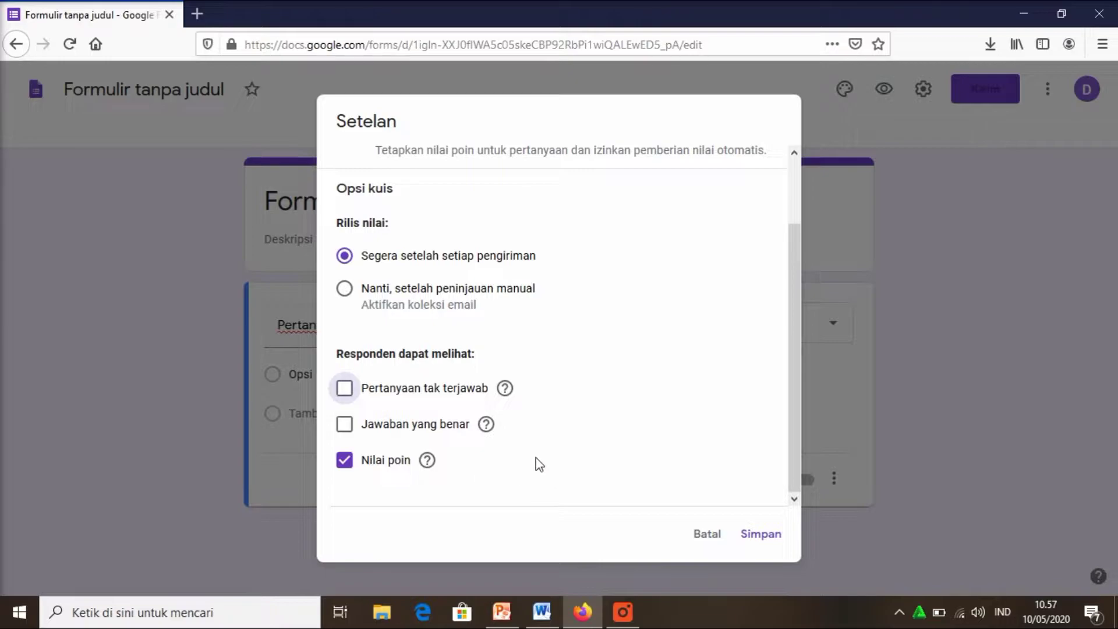
{"action": "left_click", "coordinate": [754, 534]}
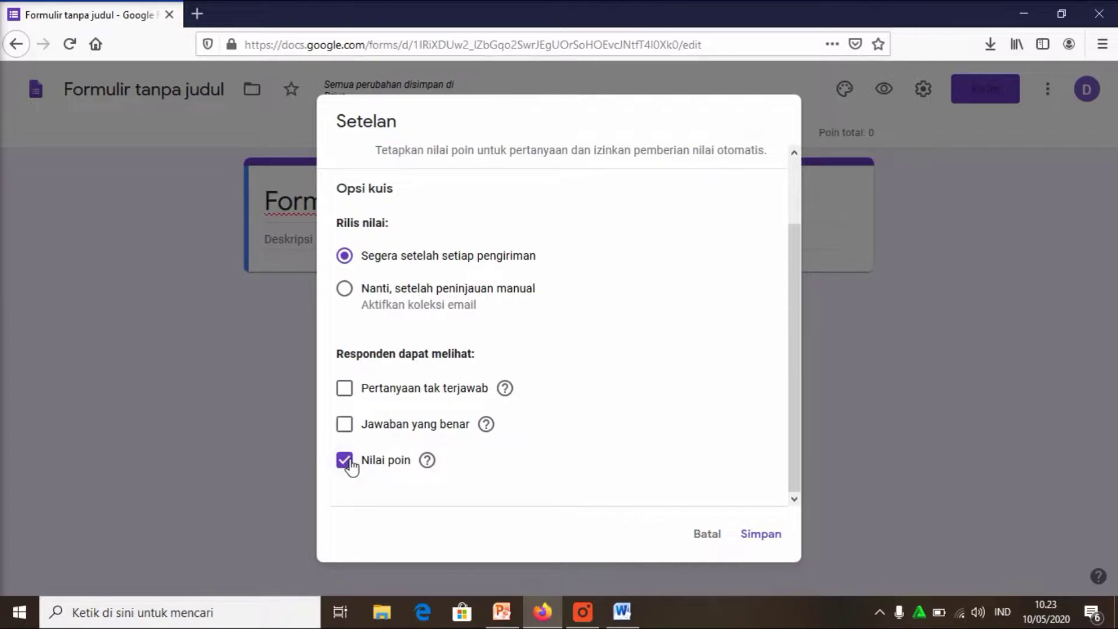
{"action": "left_click", "coordinate": [763, 536]}
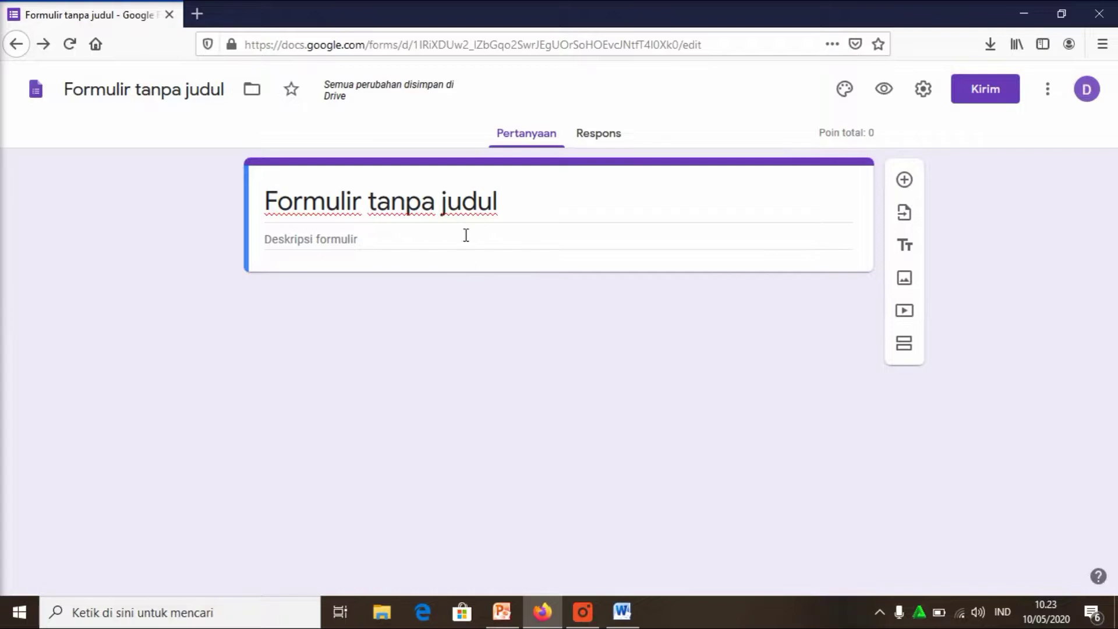
Title the form 'Kuis semester 1' with description 'jawablah pertanyaan dengan mandiri'.
{"action": "left_click", "coordinate": [502, 202]}
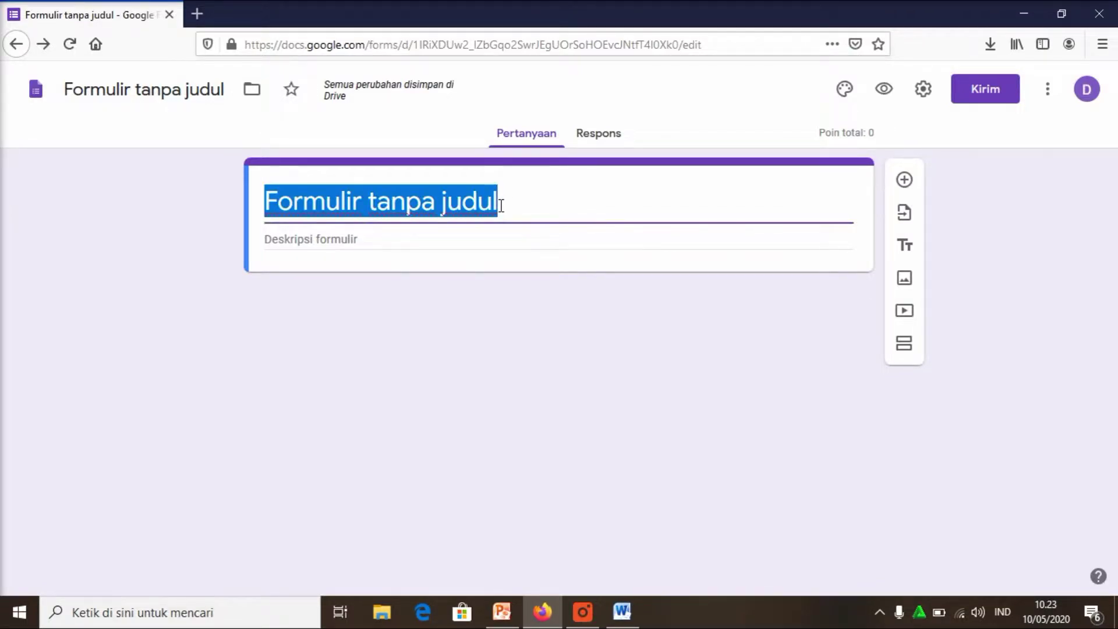
{"action": "type", "text": "Kuis"}
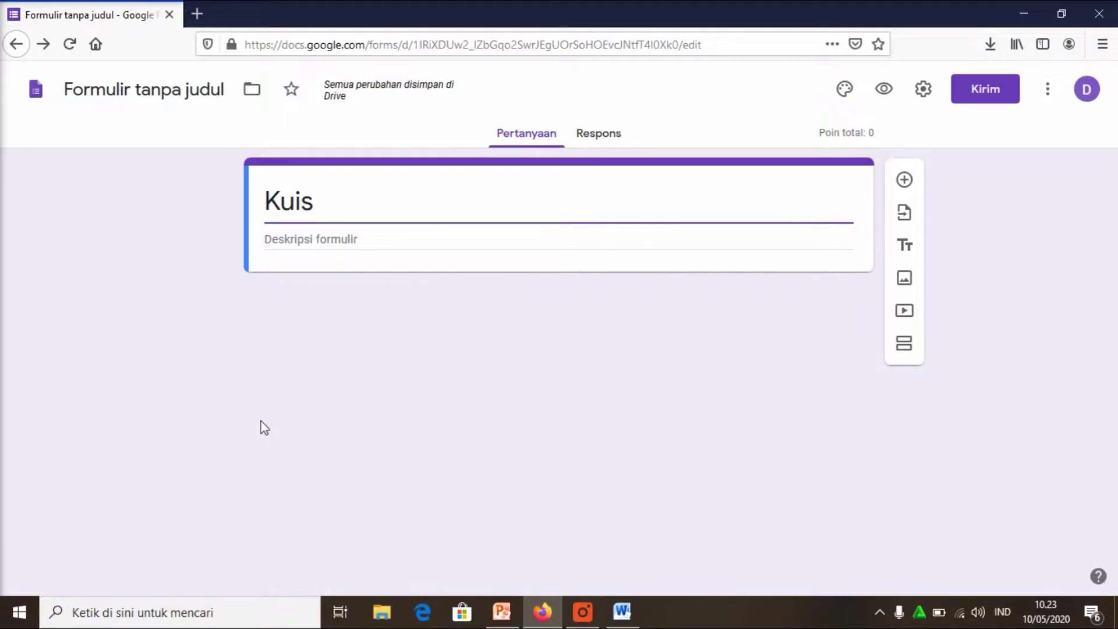
{"action": "type", "text": " semester 1"}
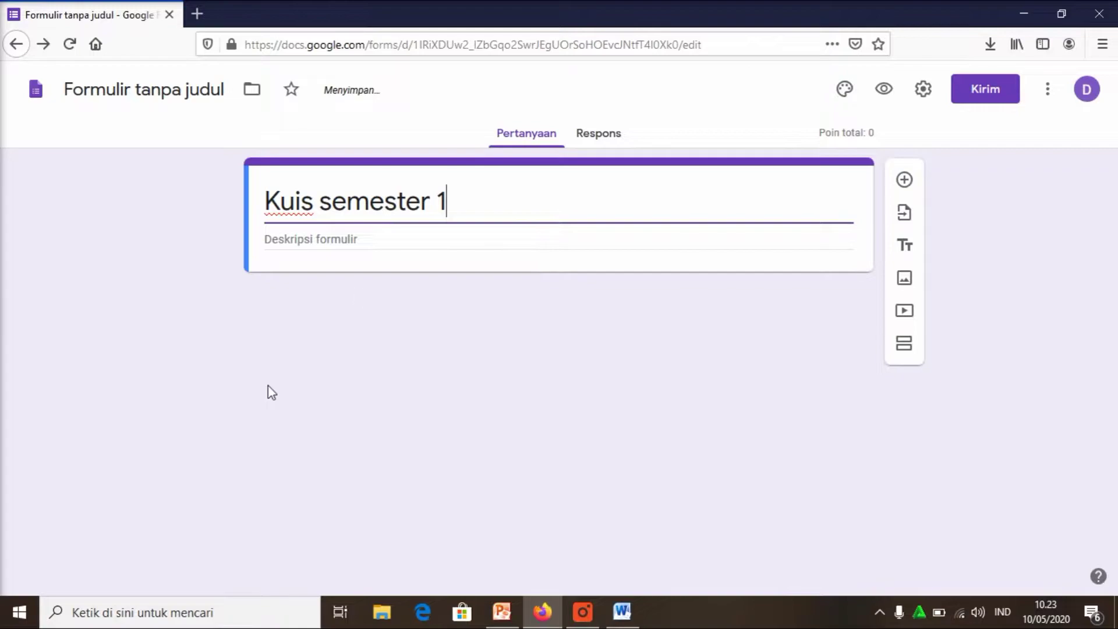
{"action": "left_click", "coordinate": [364, 245]}
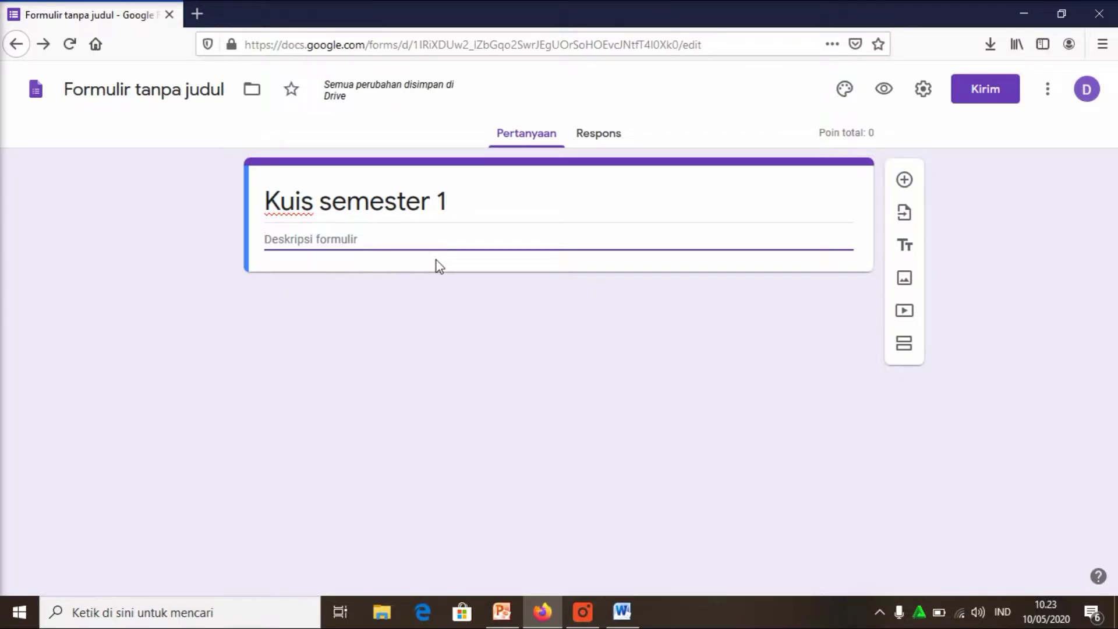
{"action": "type", "text": "jawab"}
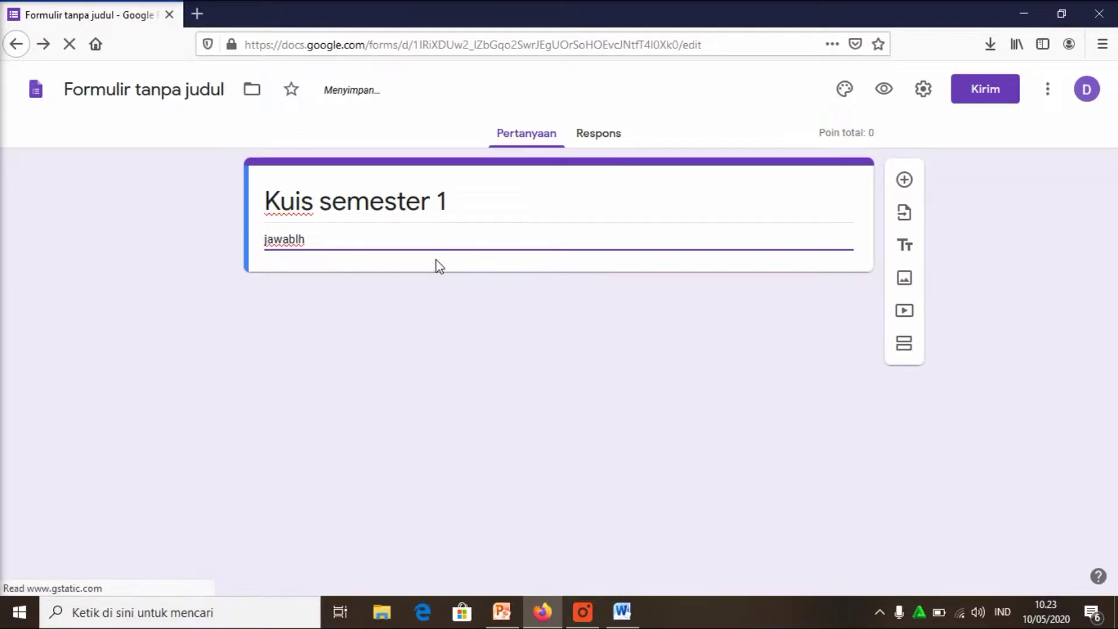
{"action": "type", "text": "lah per"}
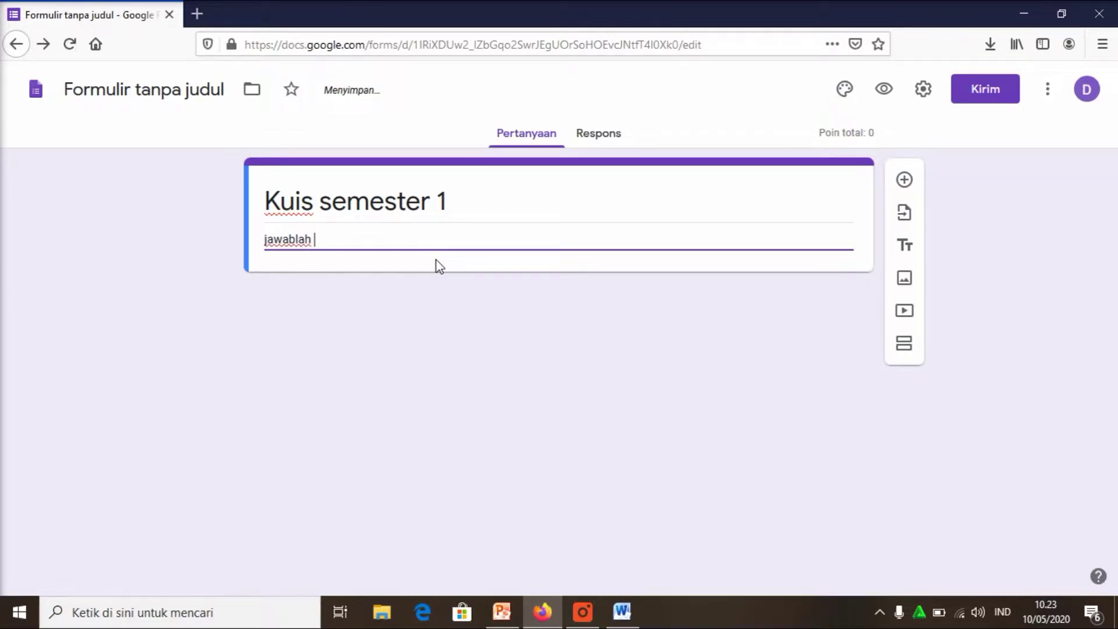
{"action": "type", "text": "tanyaan dengan mandiri"}
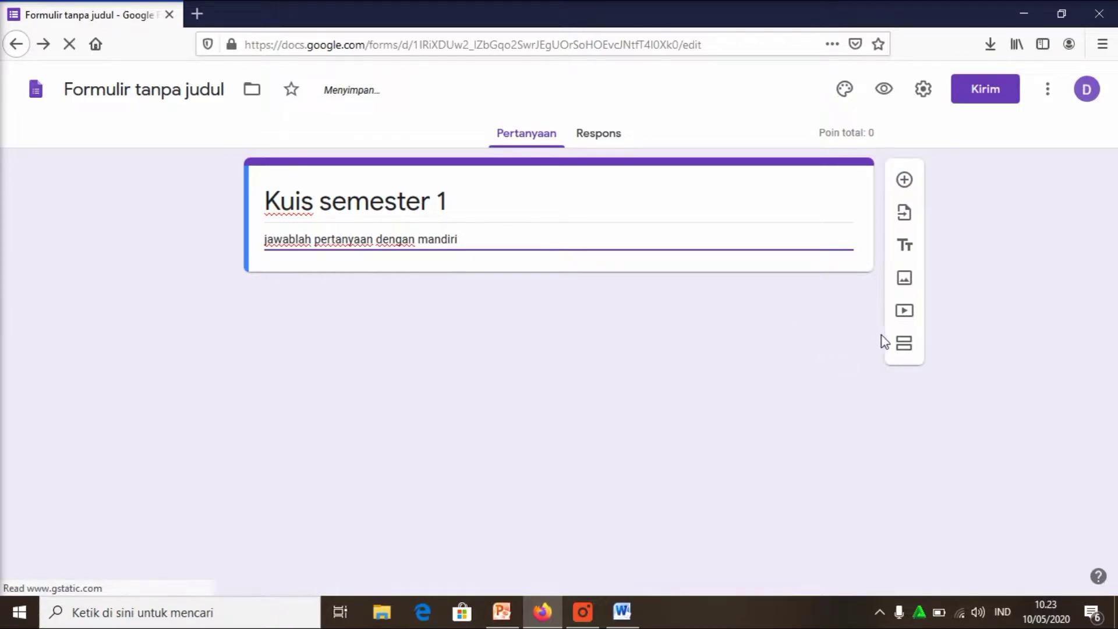
{"action": "left_click", "coordinate": [906, 185]}
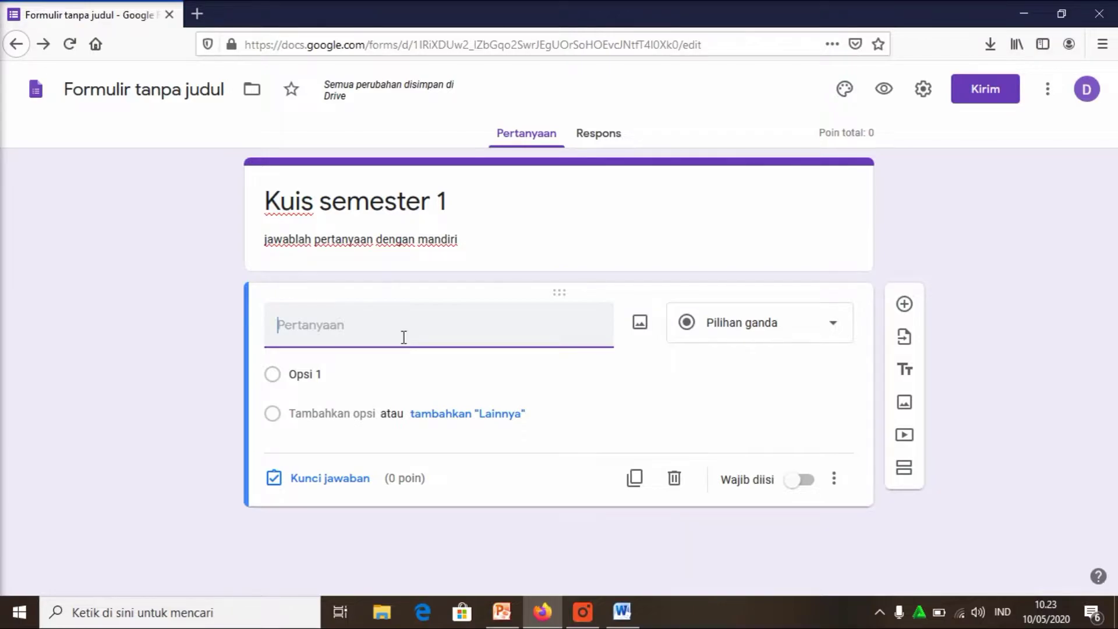
Title the question 'Nama Peserta' and make it required.
{"action": "type", "text": "Nama"}
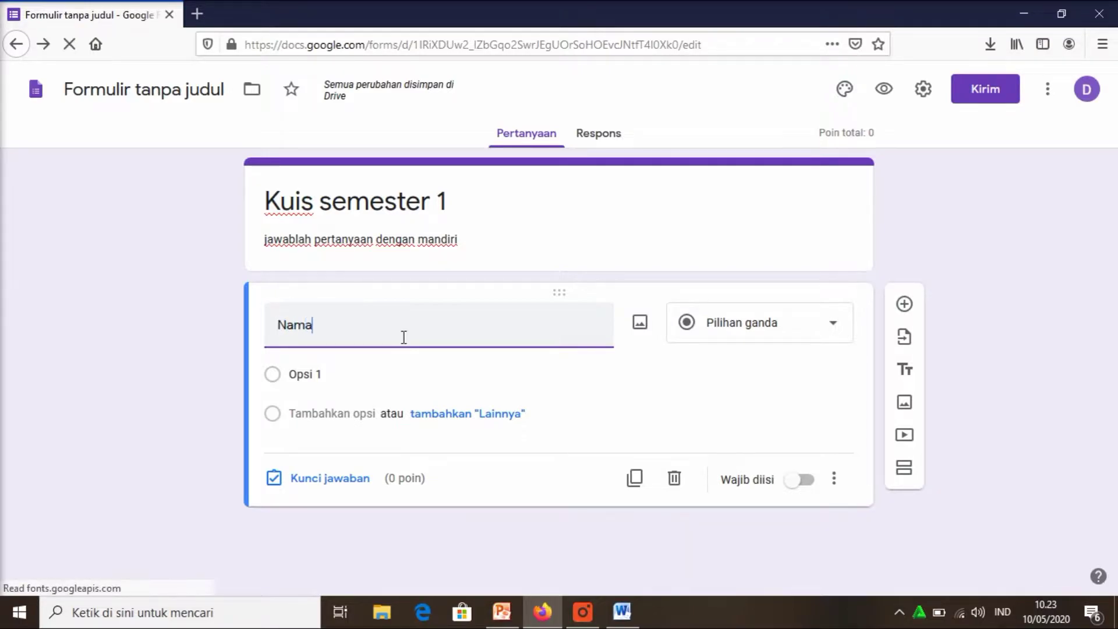
{"action": "type", "text": " P"}
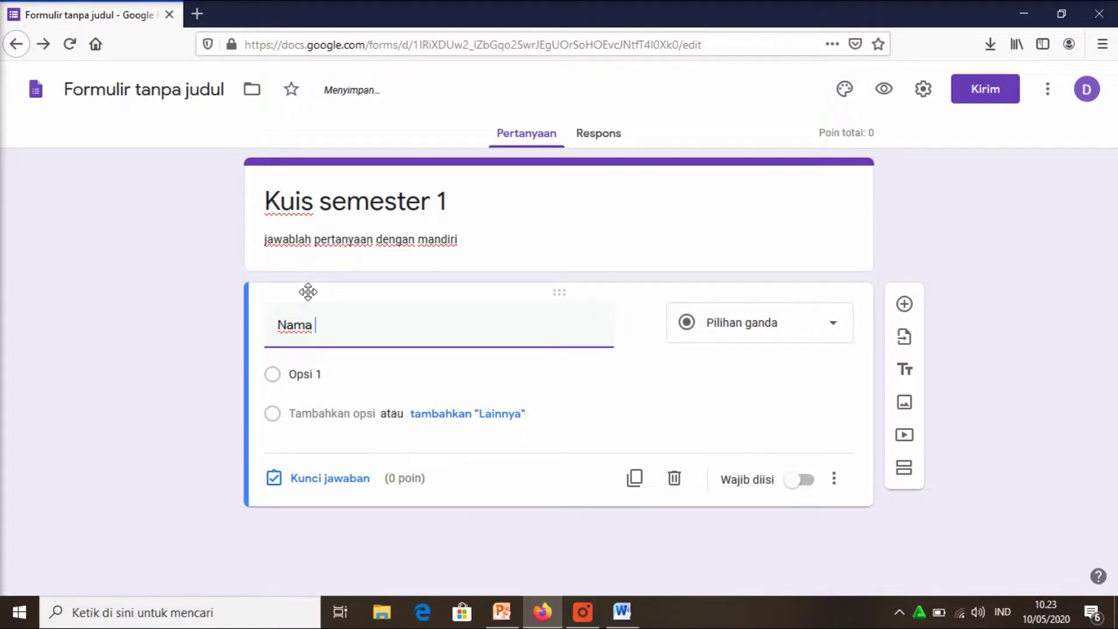
{"action": "type", "text": "eserta"}
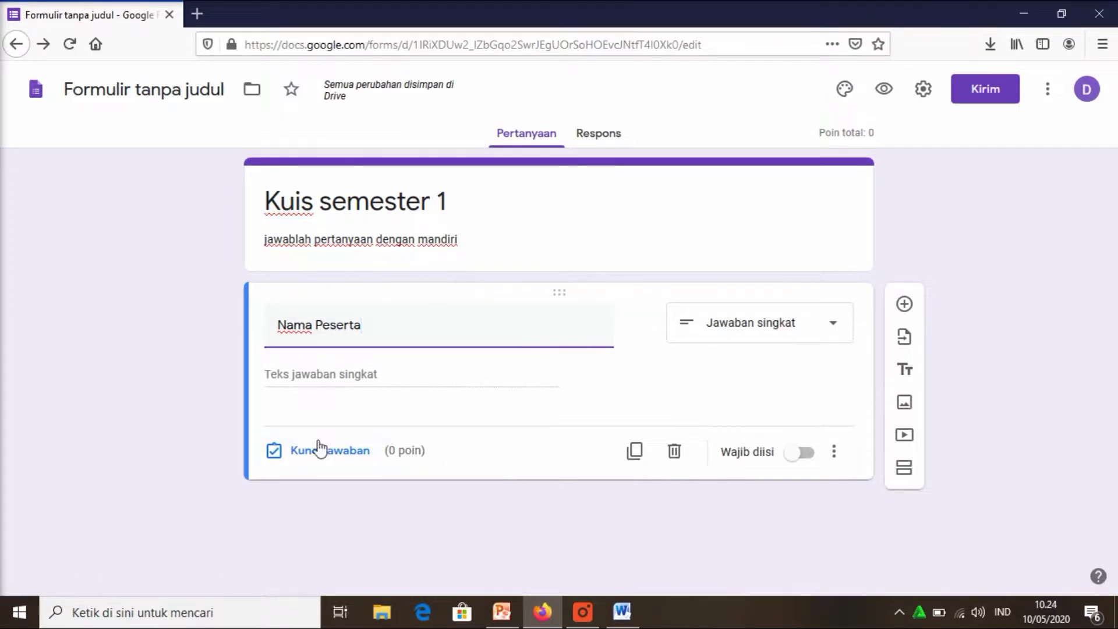
{"action": "left_click", "coordinate": [800, 455]}
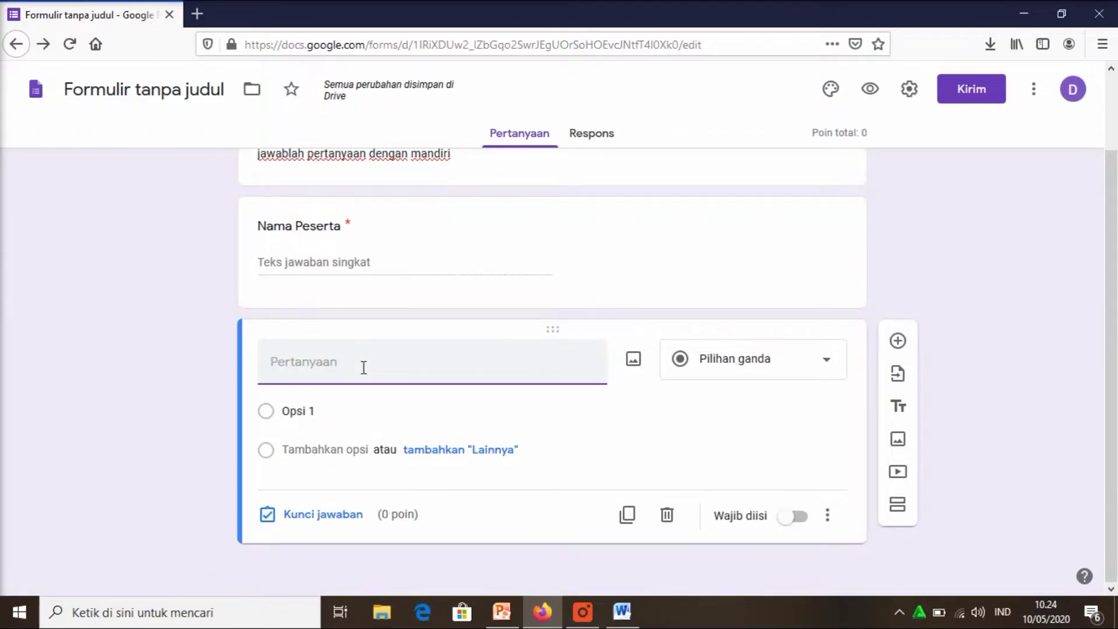
Title the question 'Kelas' and enter the first option 'XII MIPA 1'.
{"action": "type", "text": "Kelas"}
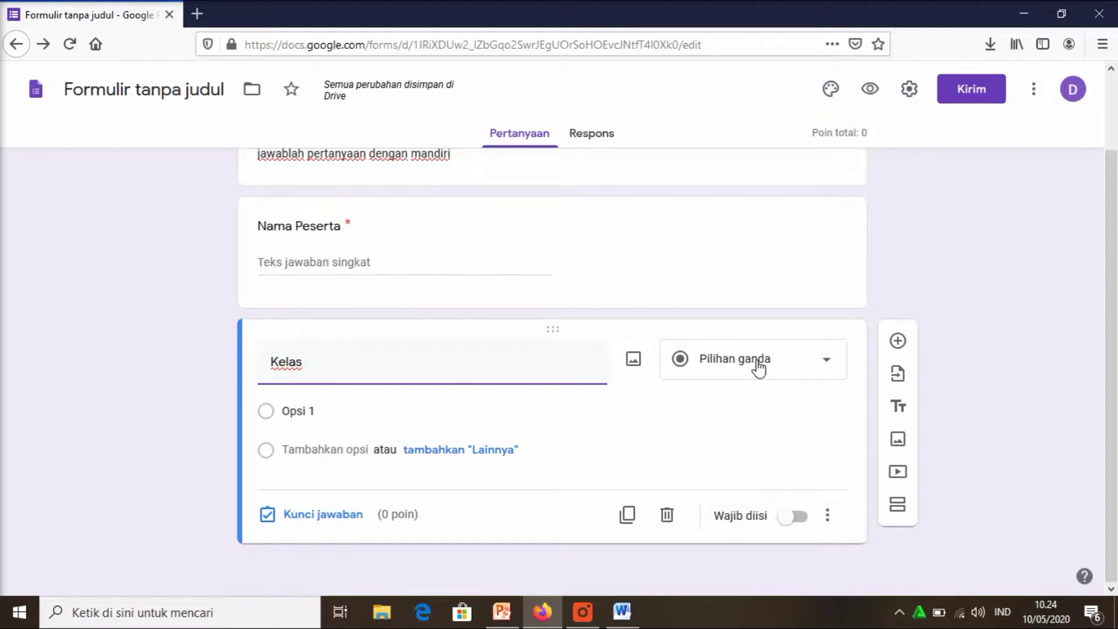
{"action": "left_click", "coordinate": [418, 403]}
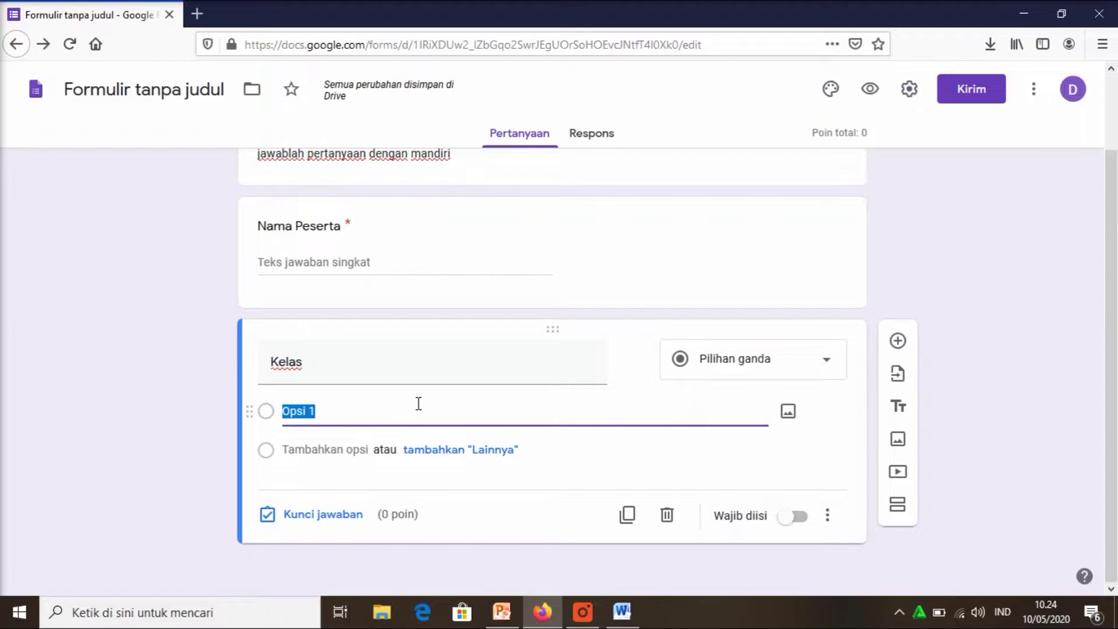
{"action": "type", "text": "XII MIPA !"}
{"action": "key", "text": "BackSpace"}
{"action": "type", "text": "q"}
{"action": "key", "text": "BackSpace"}
{"action": "type", "text": "1"}
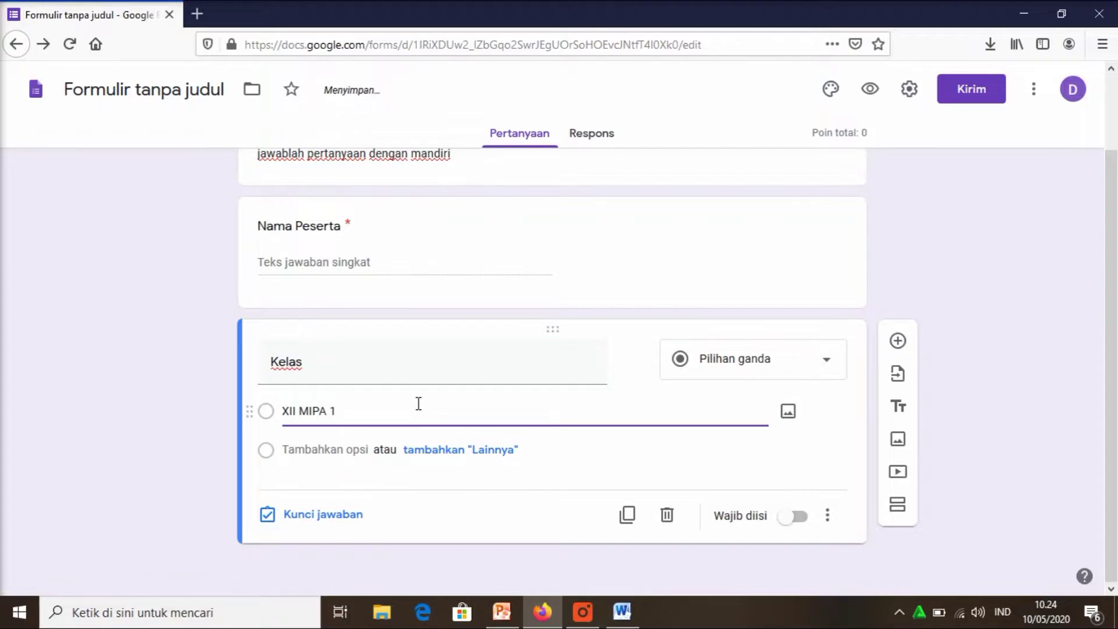
{"action": "key", "text": "Return"}
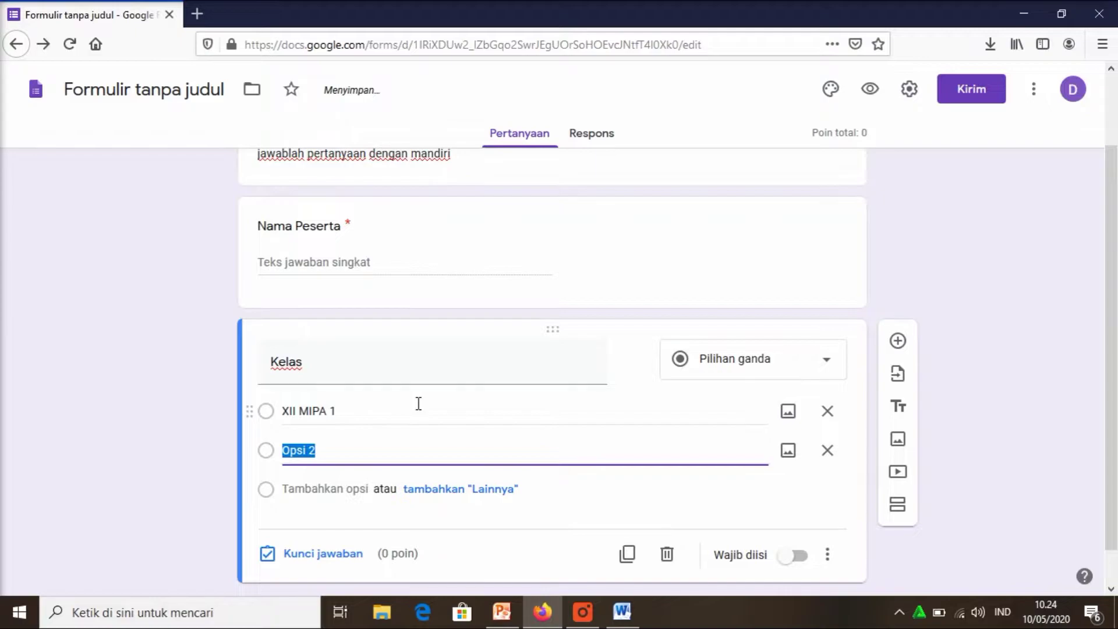
Add options 'XII MIPA 2' and 'XII MIPA 3' and make Kelas required.
{"action": "type", "text": "XII MIPA 2"}
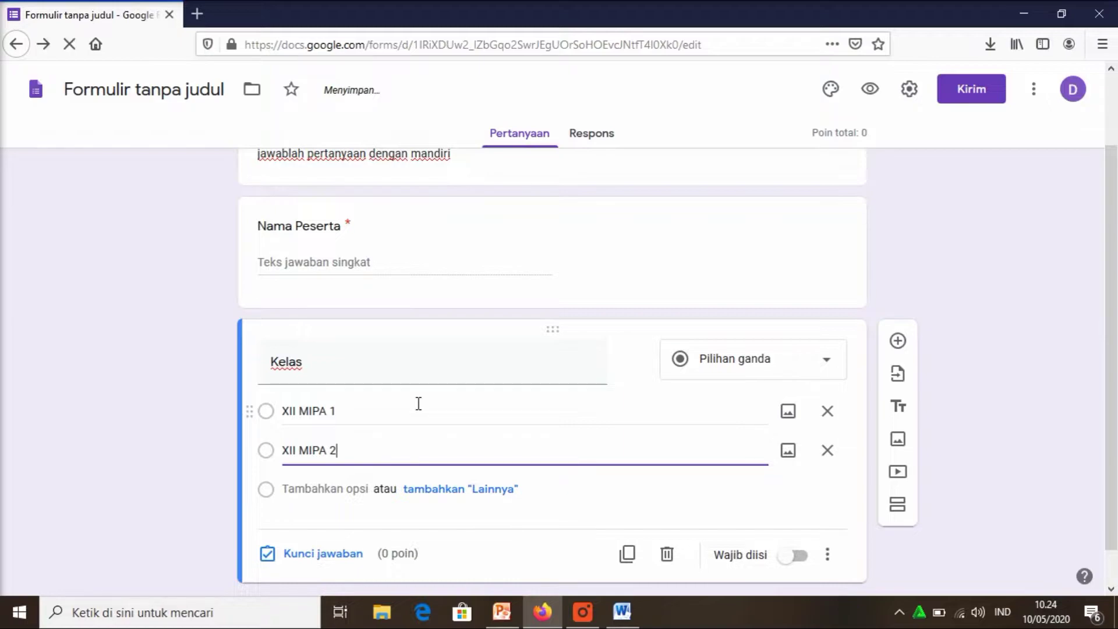
{"action": "key", "text": "Return"}
{"action": "type", "text": "X"}
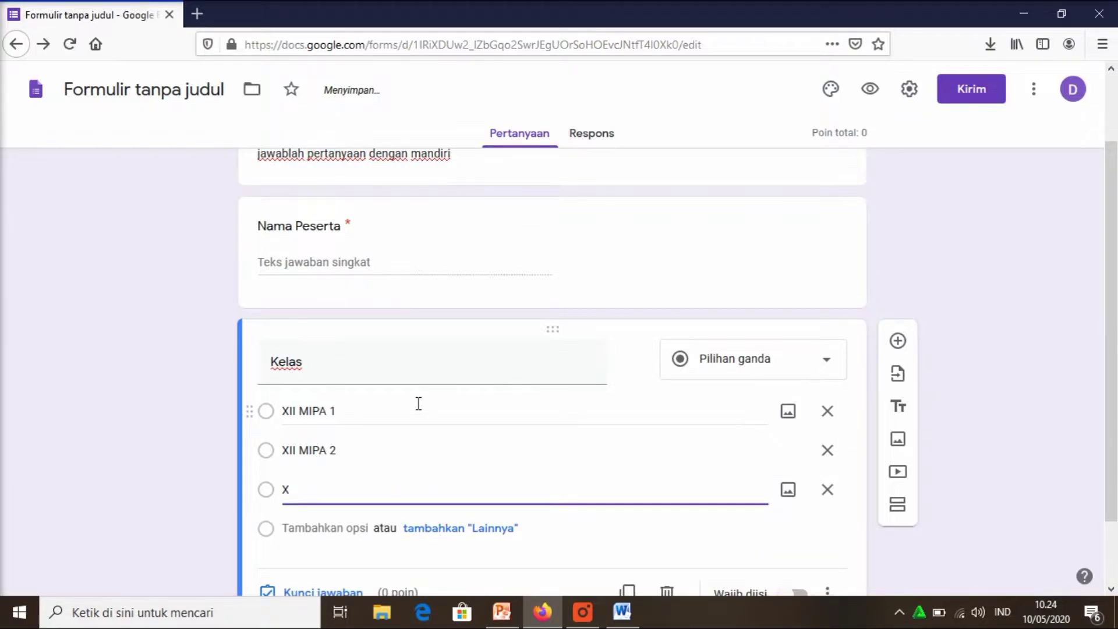
{"action": "type", "text": "II MIPA 3"}
{"action": "scroll", "coordinate": [642, 370], "scroll_direction": "down", "scroll_amount": 3}
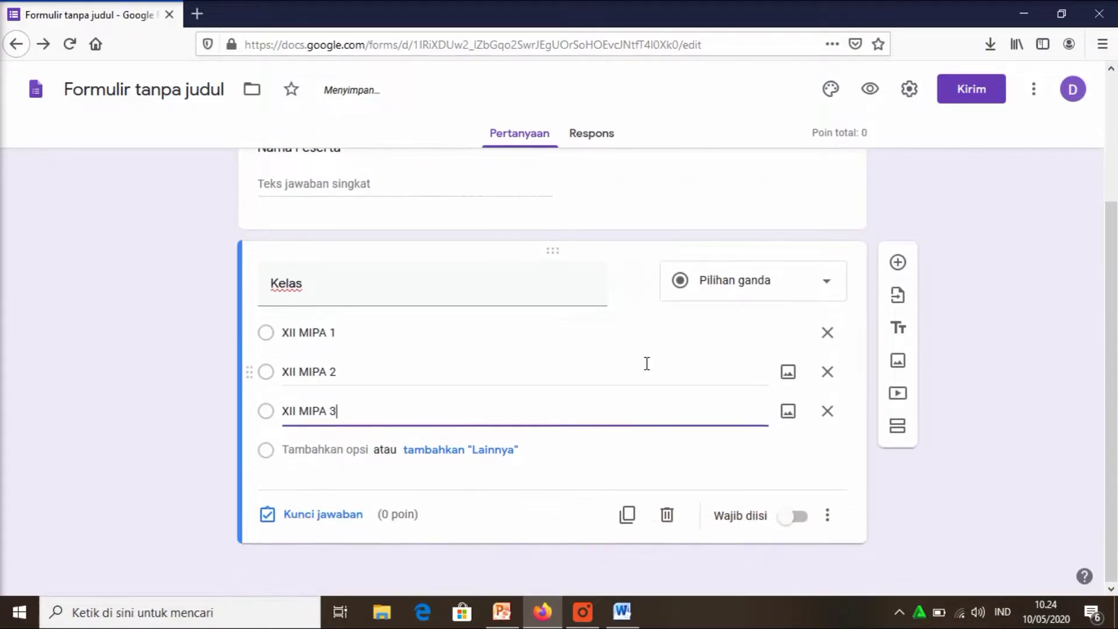
{"action": "left_click", "coordinate": [795, 516]}
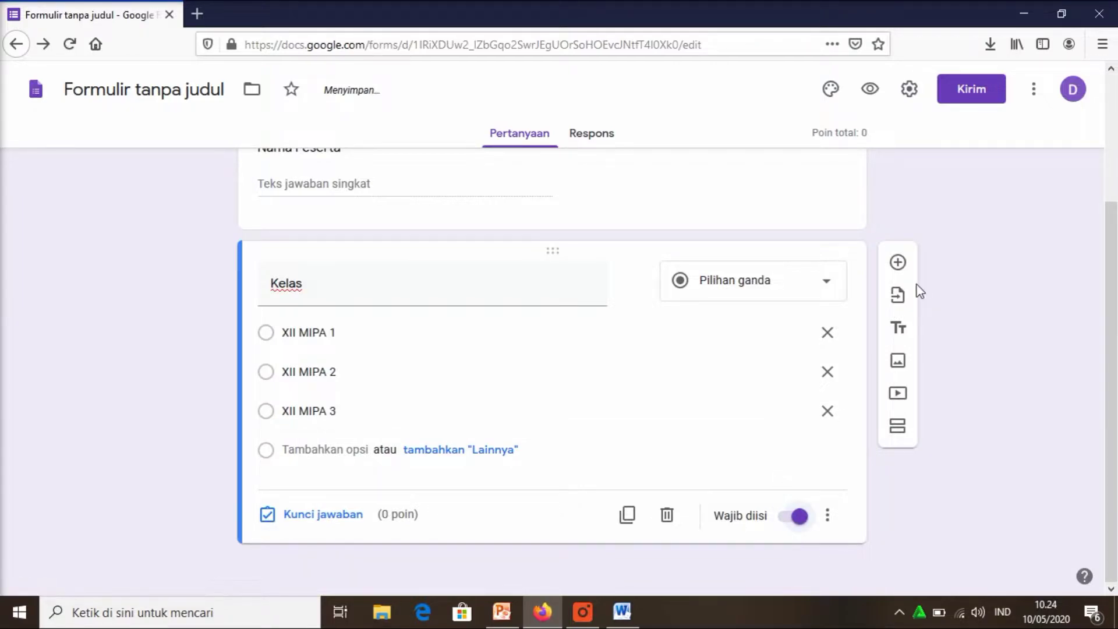
{"action": "left_click", "coordinate": [899, 263]}
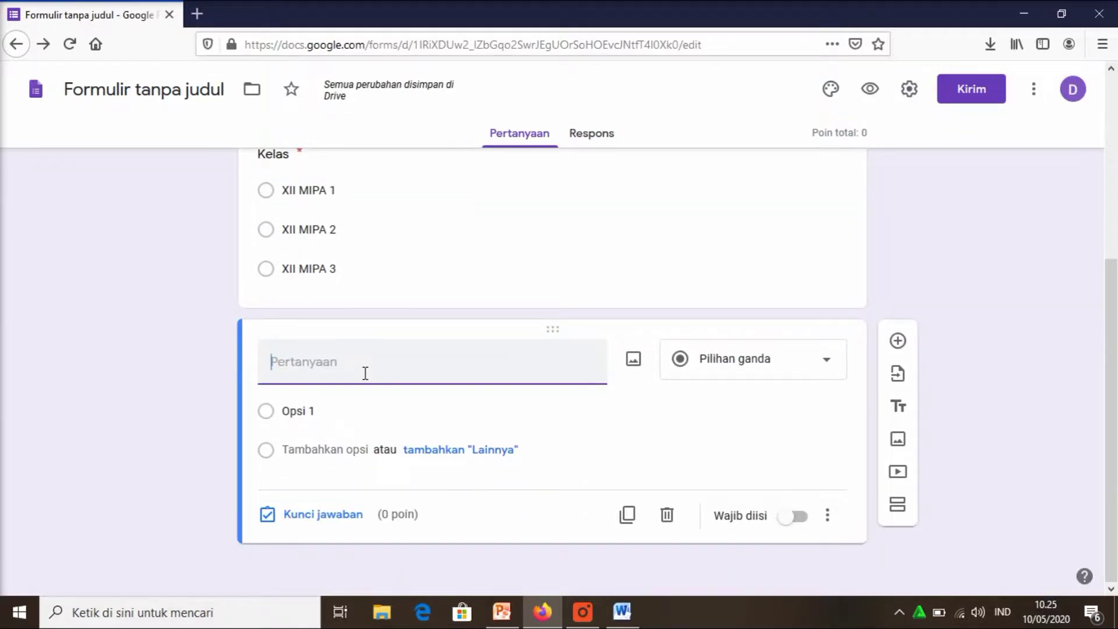
Title the next question 'Token' and set its response validation to Teks.
{"action": "type", "text": "Token"}
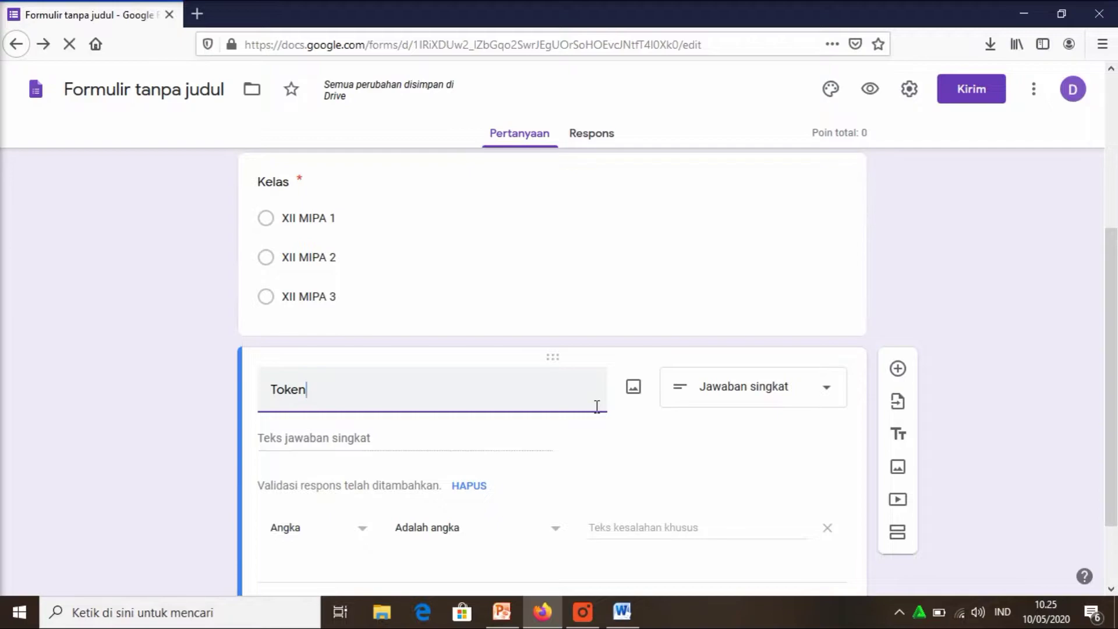
{"action": "scroll", "coordinate": [597, 406], "scroll_direction": "down", "scroll_amount": 3}
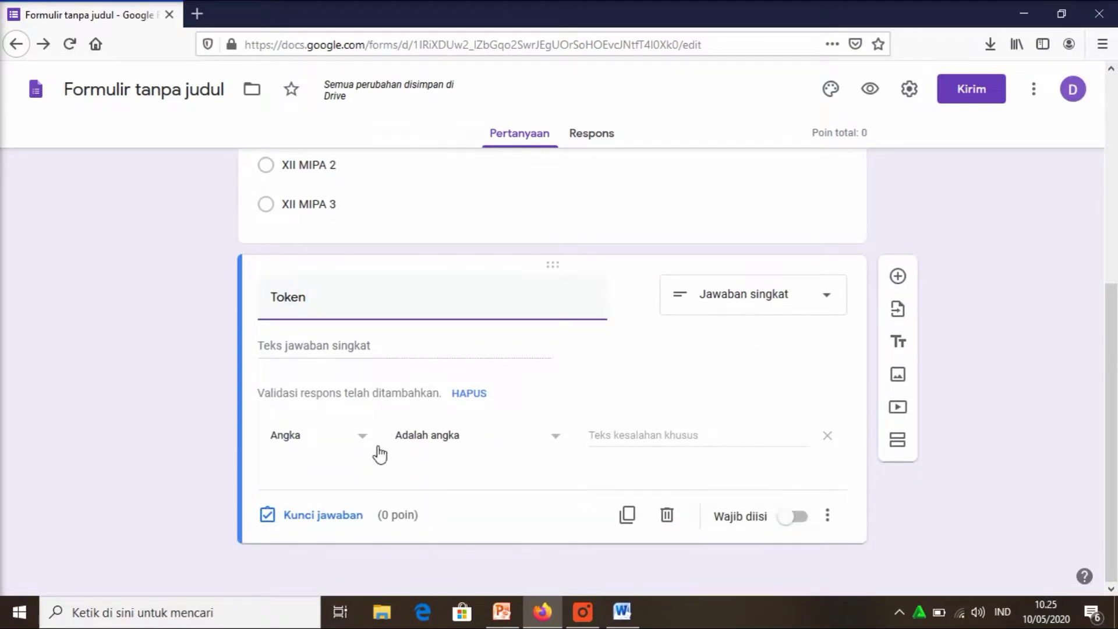
{"action": "left_click", "coordinate": [332, 442]}
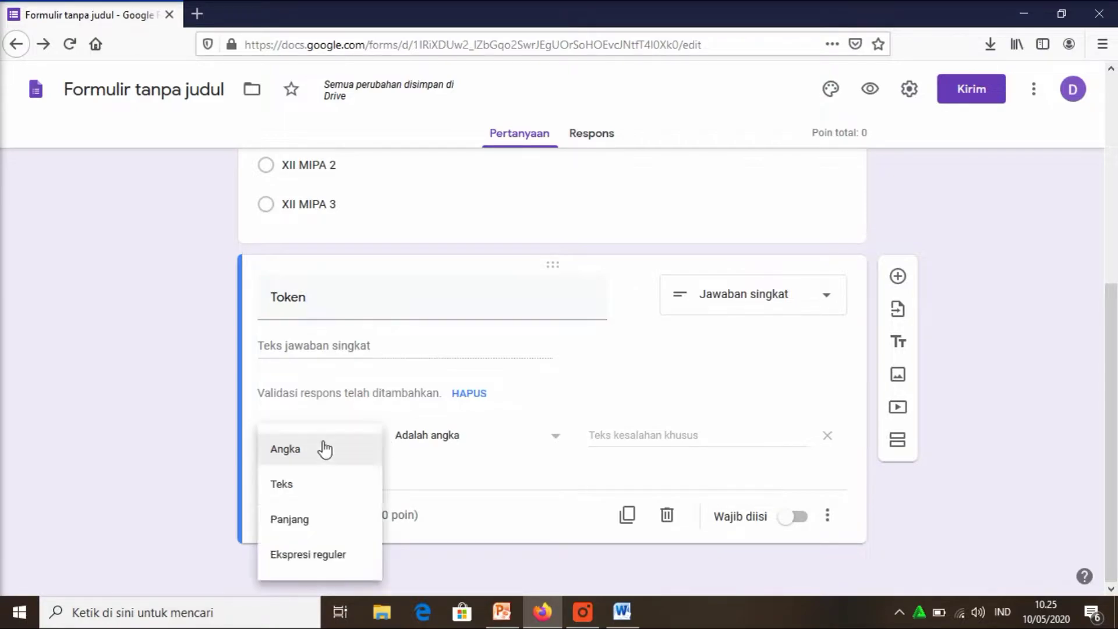
{"action": "left_click", "coordinate": [338, 475]}
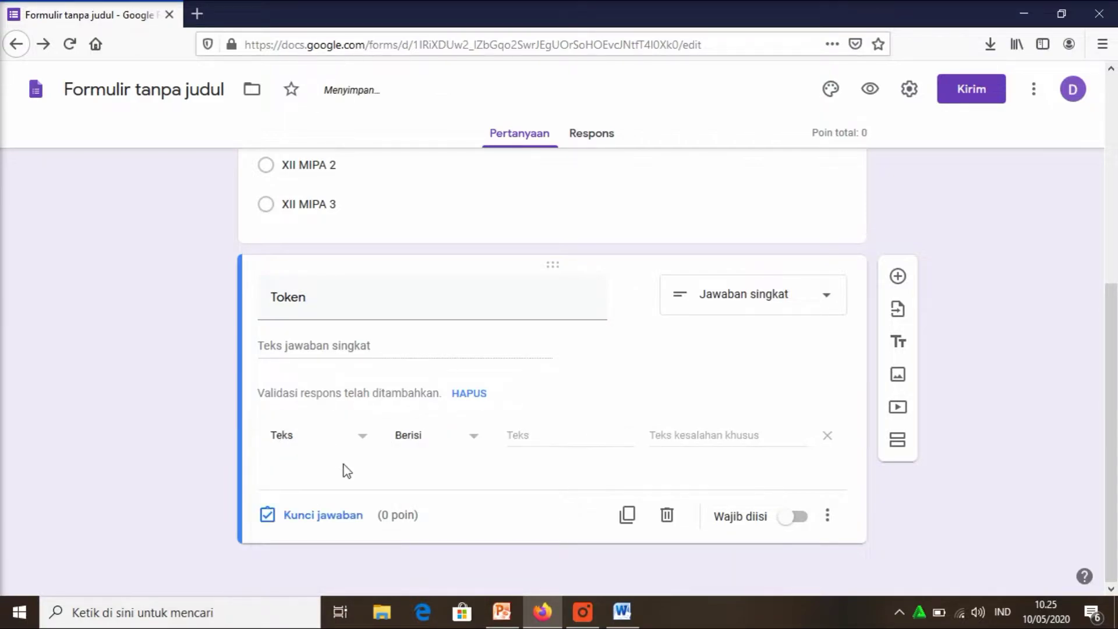
Enter the correct token as the Token question's answer key.
{"action": "left_click", "coordinate": [323, 515]}
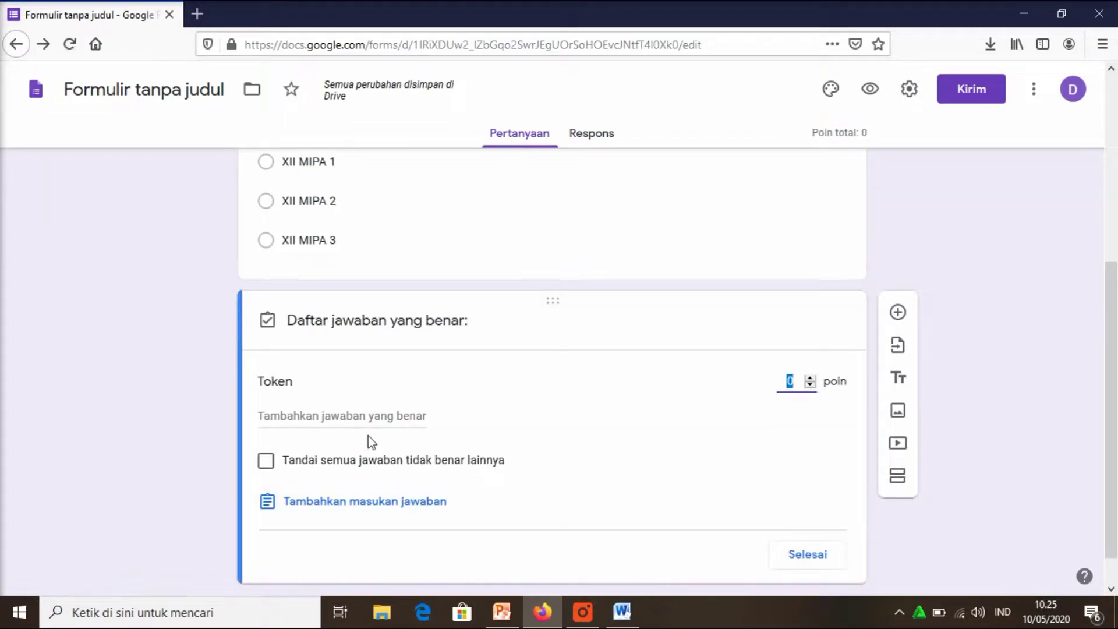
{"action": "left_click", "coordinate": [381, 411]}
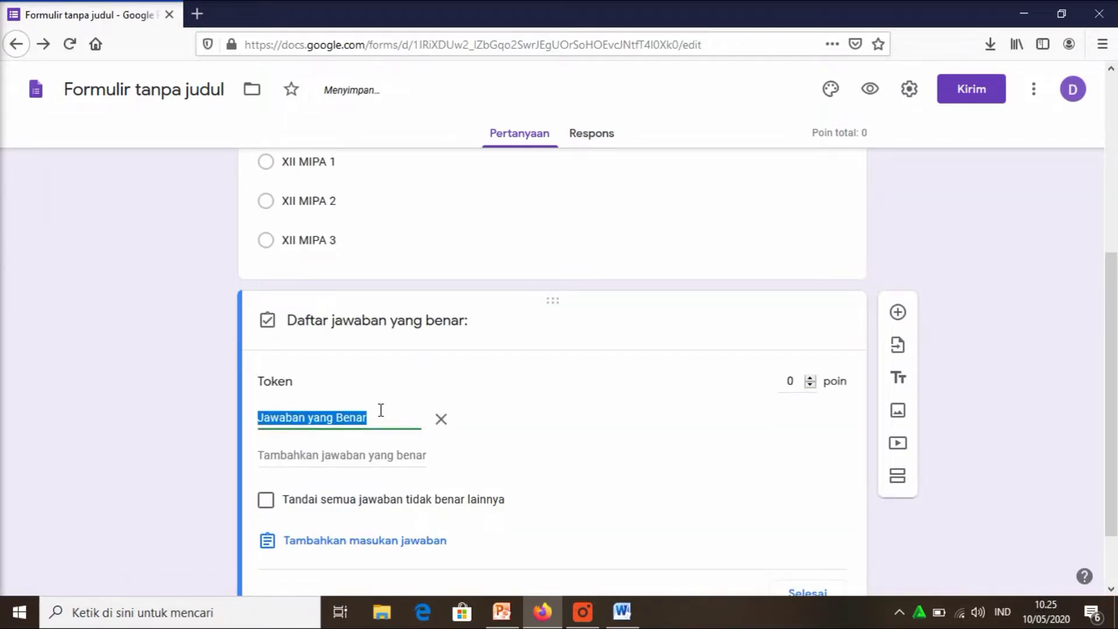
{"action": "key", "text": "BackSpace"}
{"action": "key", "text": "BackSpace"}
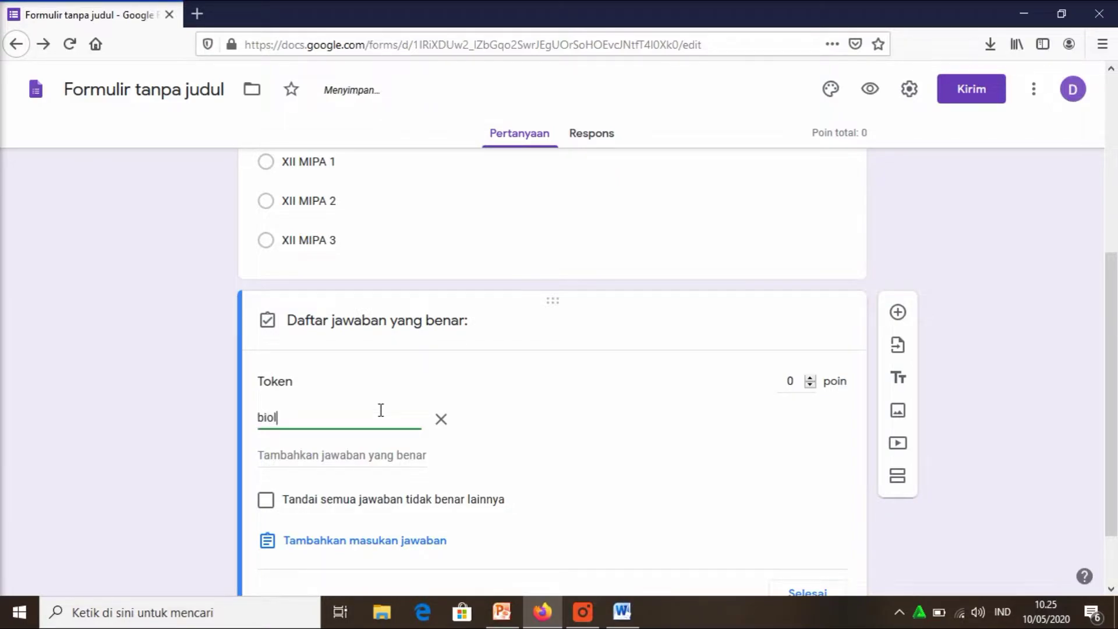
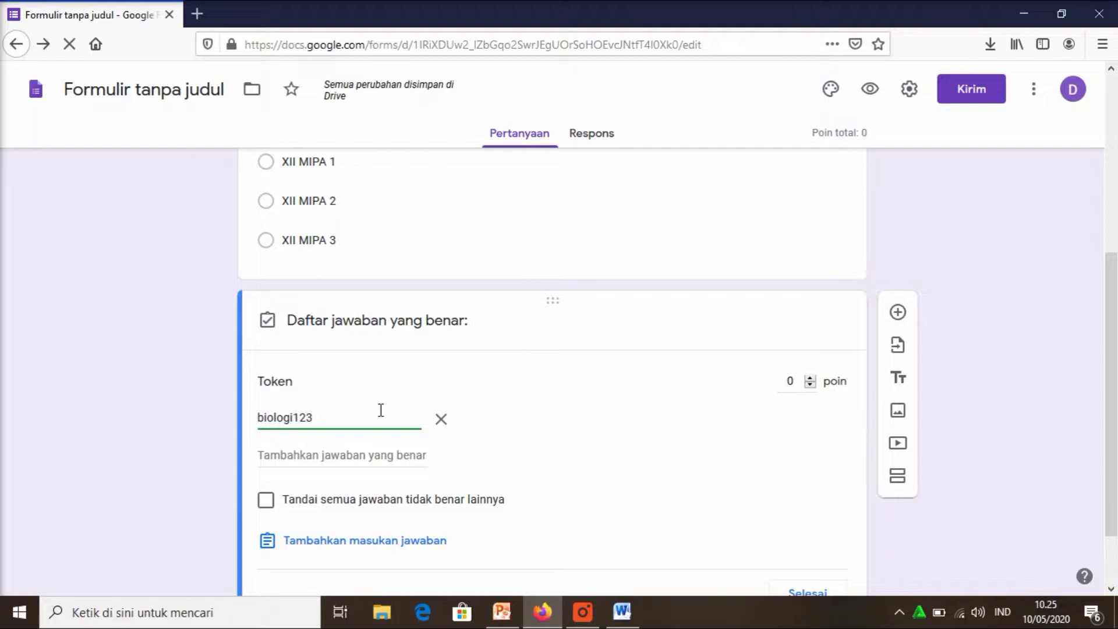
{"action": "scroll", "coordinate": [514, 440], "scroll_direction": "down", "scroll_amount": 1}
{"action": "scroll", "coordinate": [524, 448], "scroll_direction": "down", "scroll_amount": 1}
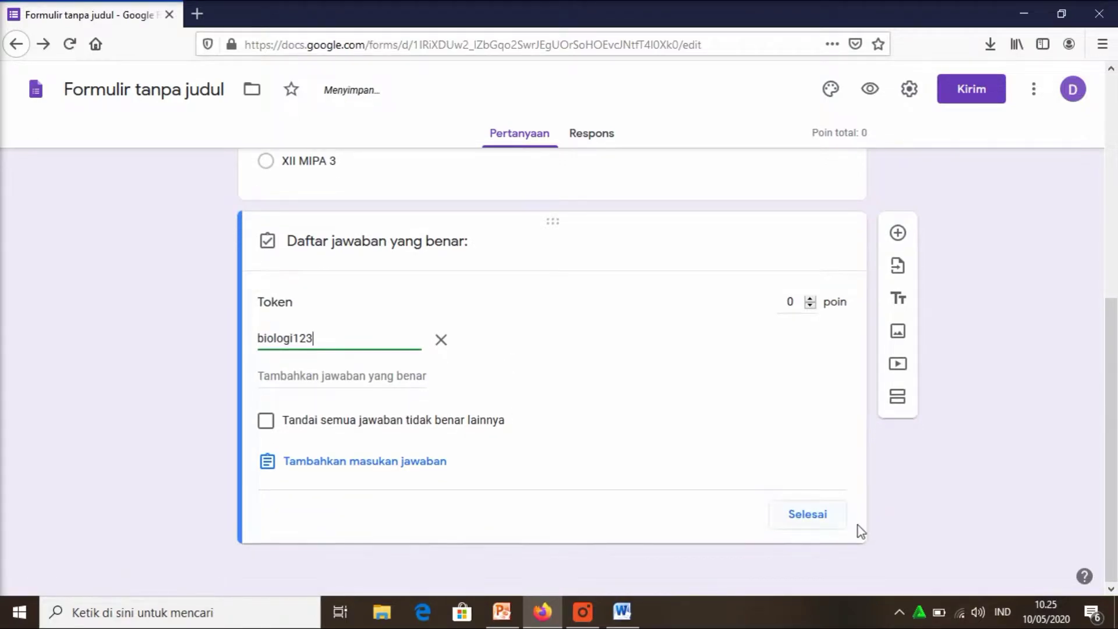
{"action": "left_click", "coordinate": [801, 521]}
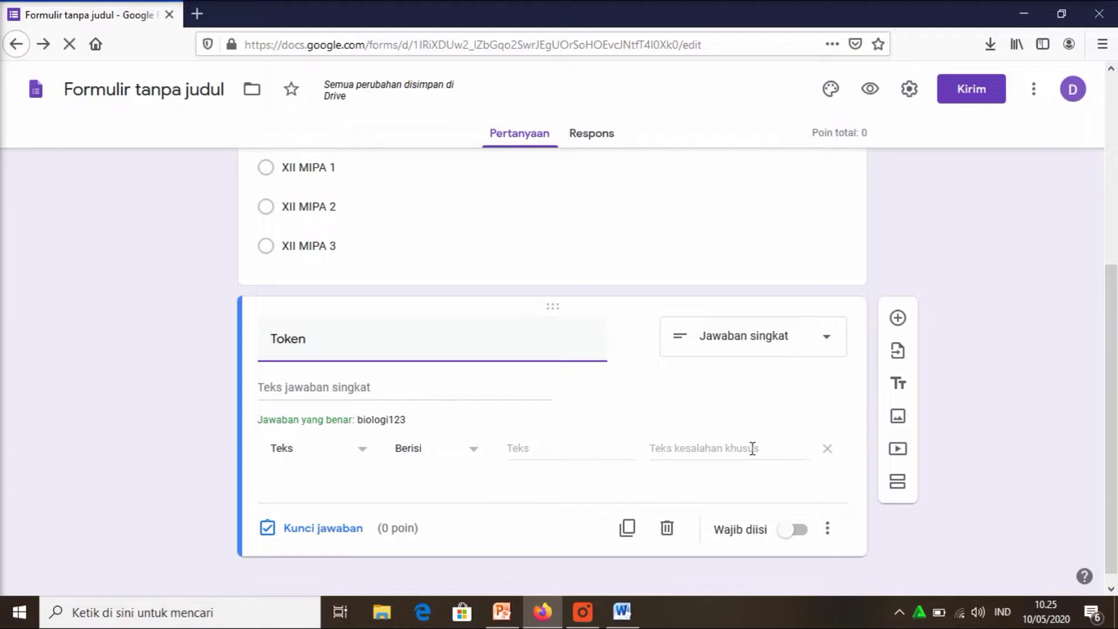
Set the validation error message to 'token tidak valid' and make Token required.
{"action": "left_click", "coordinate": [752, 448]}
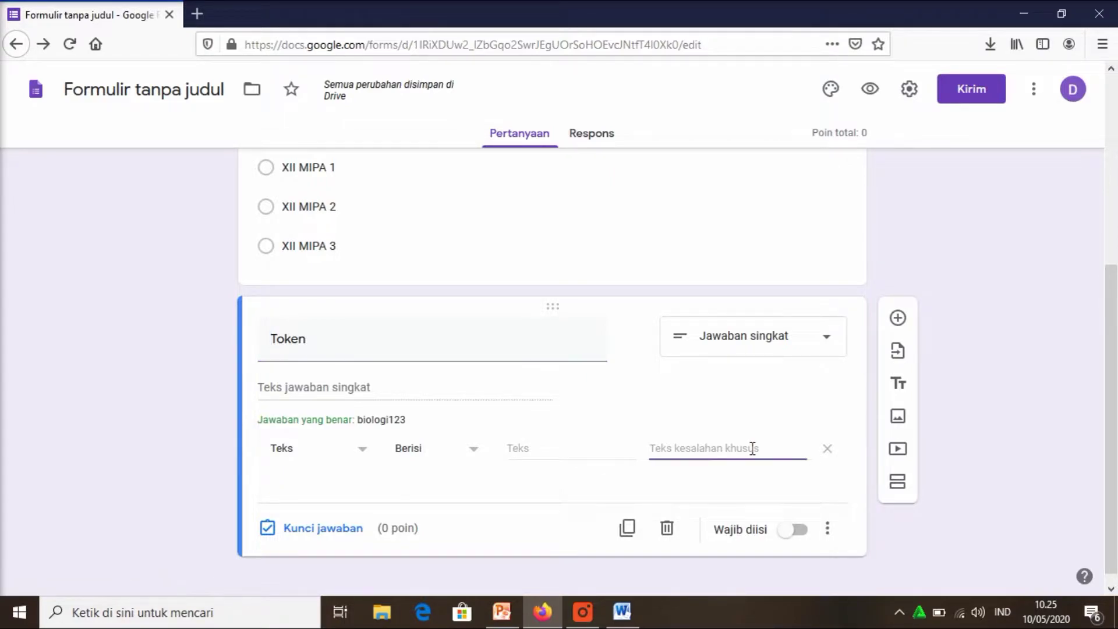
{"action": "type", "text": "token tidak va"}
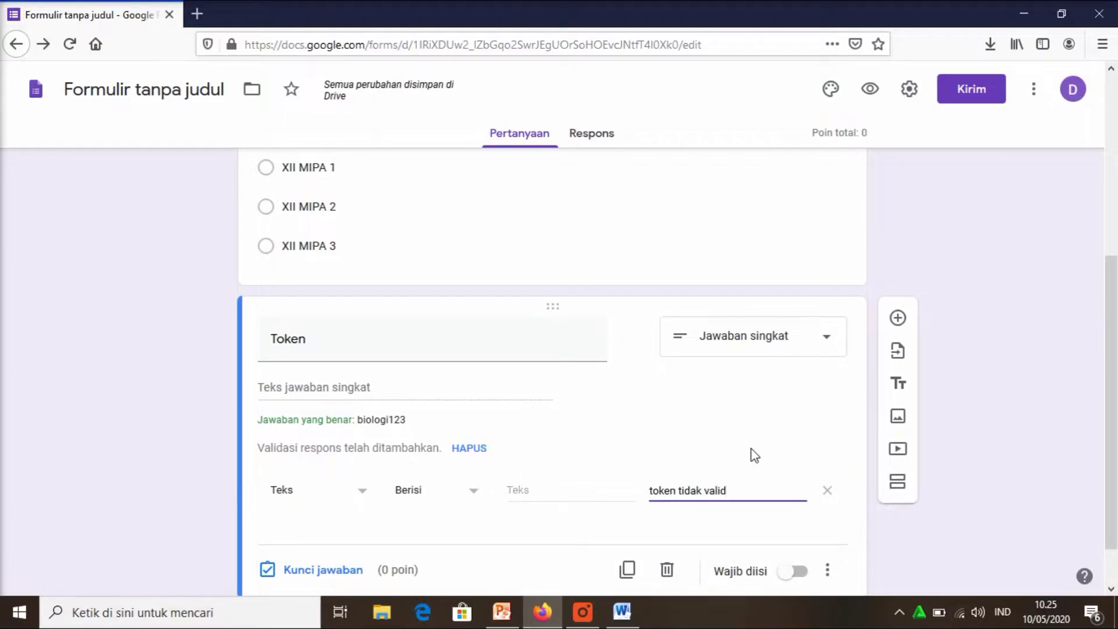
{"action": "type", "text": "lid"}
{"action": "scroll", "coordinate": [752, 455], "scroll_direction": "down", "scroll_amount": 1}
{"action": "left_click", "coordinate": [780, 520]}
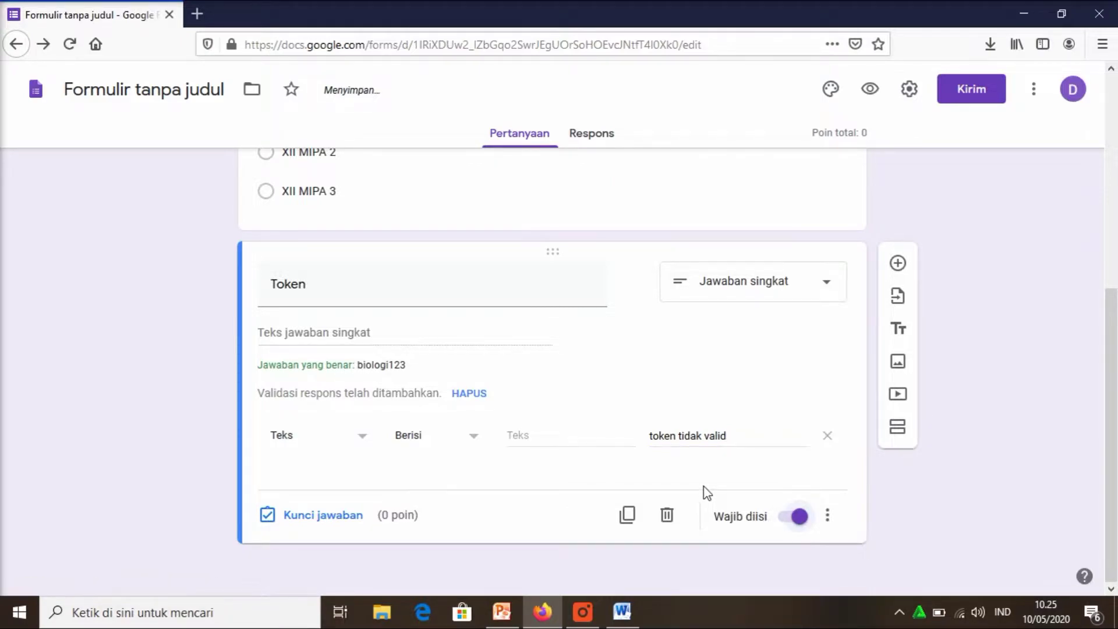
{"action": "scroll", "coordinate": [739, 472], "scroll_direction": "up", "scroll_amount": 6}
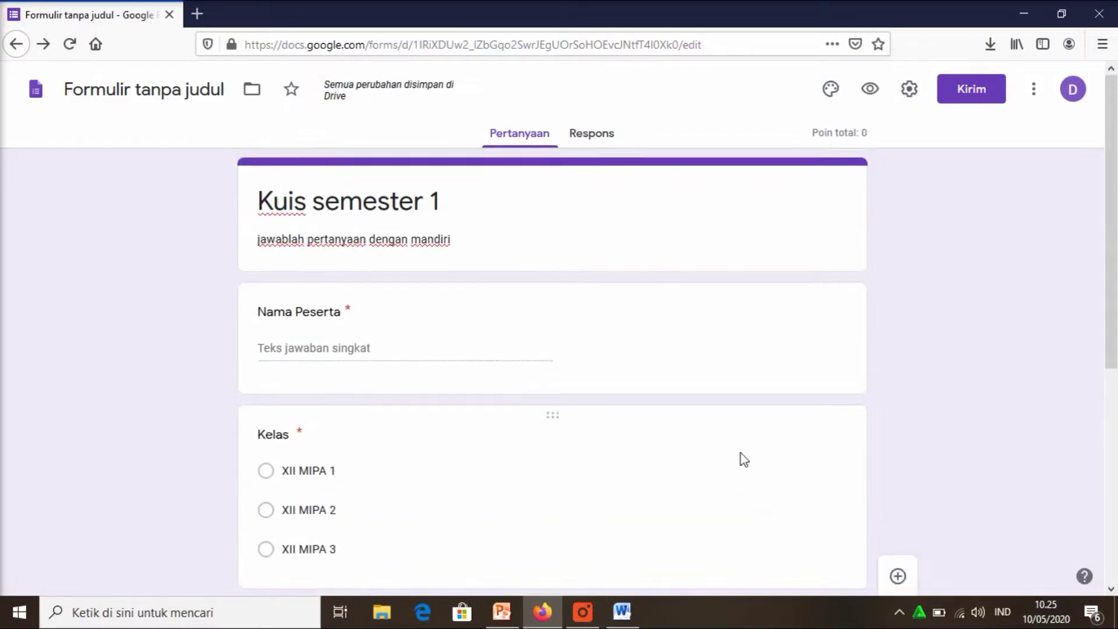
{"action": "scroll", "coordinate": [858, 277], "scroll_direction": "down", "scroll_amount": 6}
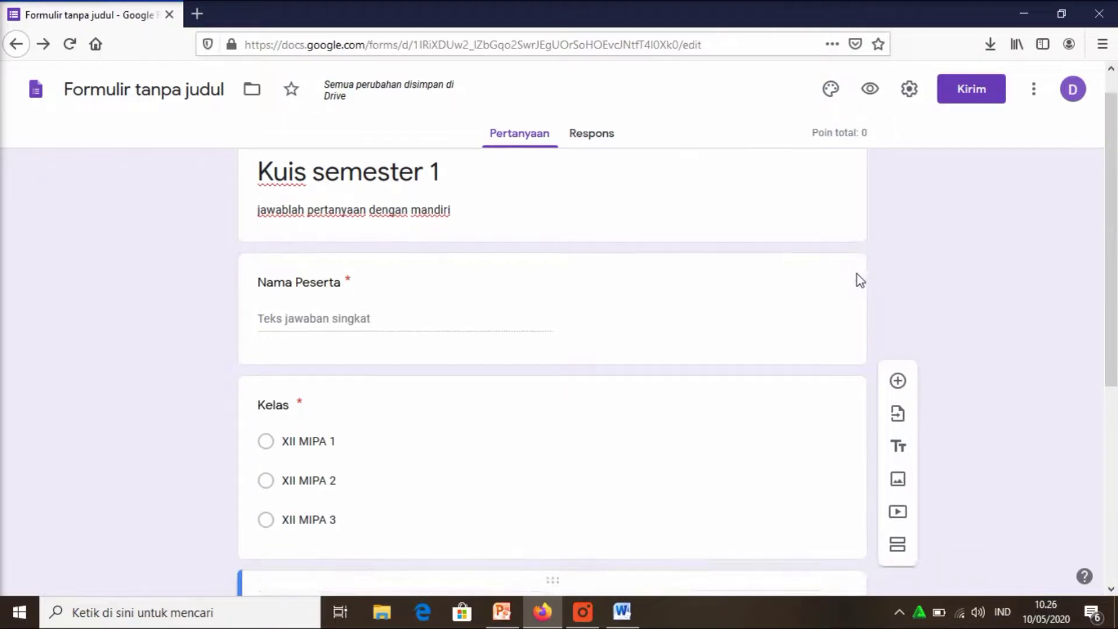
{"action": "scroll", "coordinate": [857, 274], "scroll_direction": "up", "scroll_amount": 6}
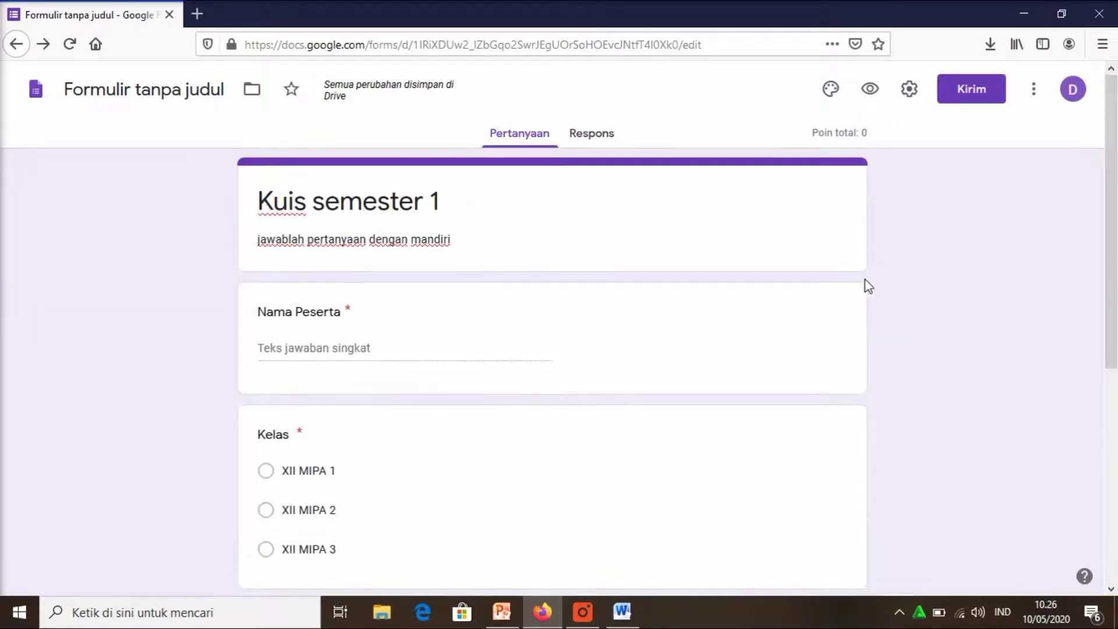
{"action": "key", "text": "F5"}
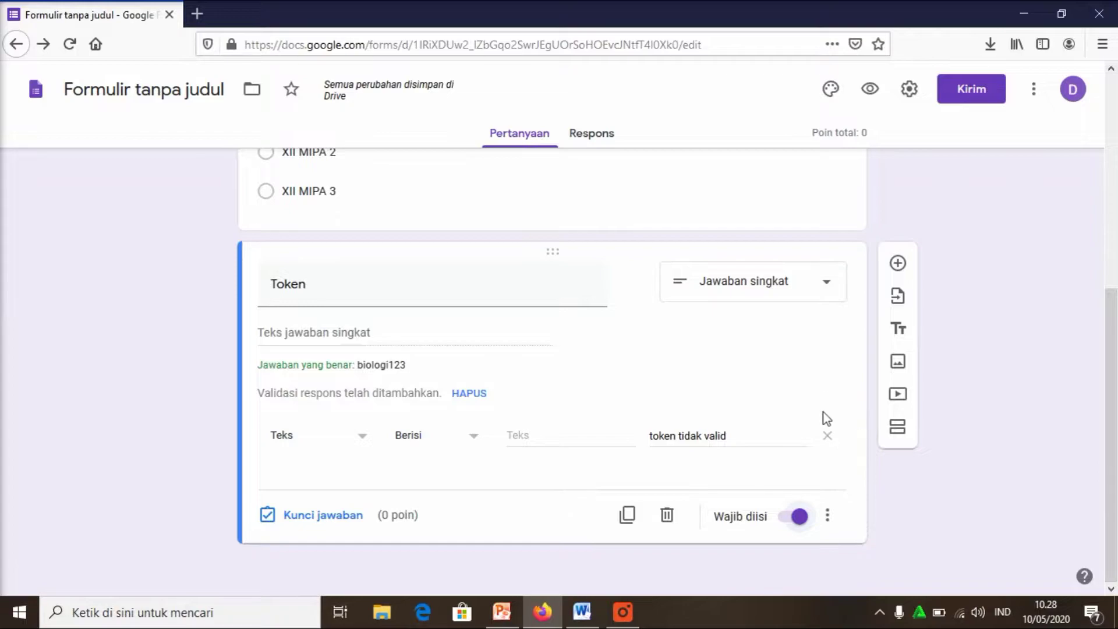
{"action": "scroll", "coordinate": [824, 412], "scroll_direction": "up", "scroll_amount": 5}
{"action": "scroll", "coordinate": [832, 414], "scroll_direction": "down", "scroll_amount": 1}
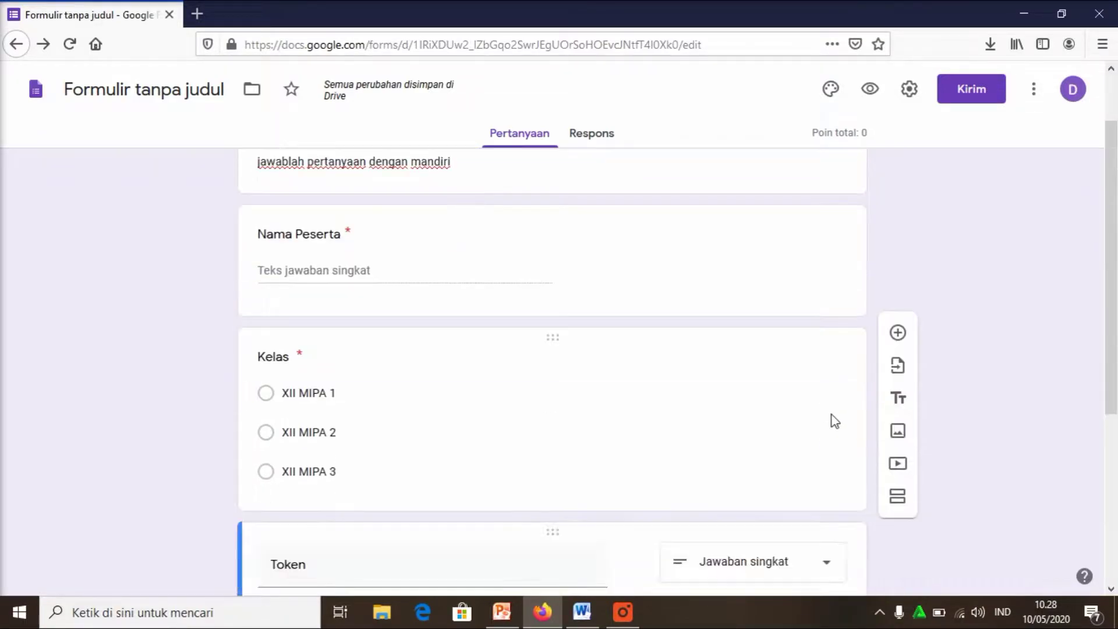
{"action": "scroll", "coordinate": [832, 415], "scroll_direction": "down", "scroll_amount": 5}
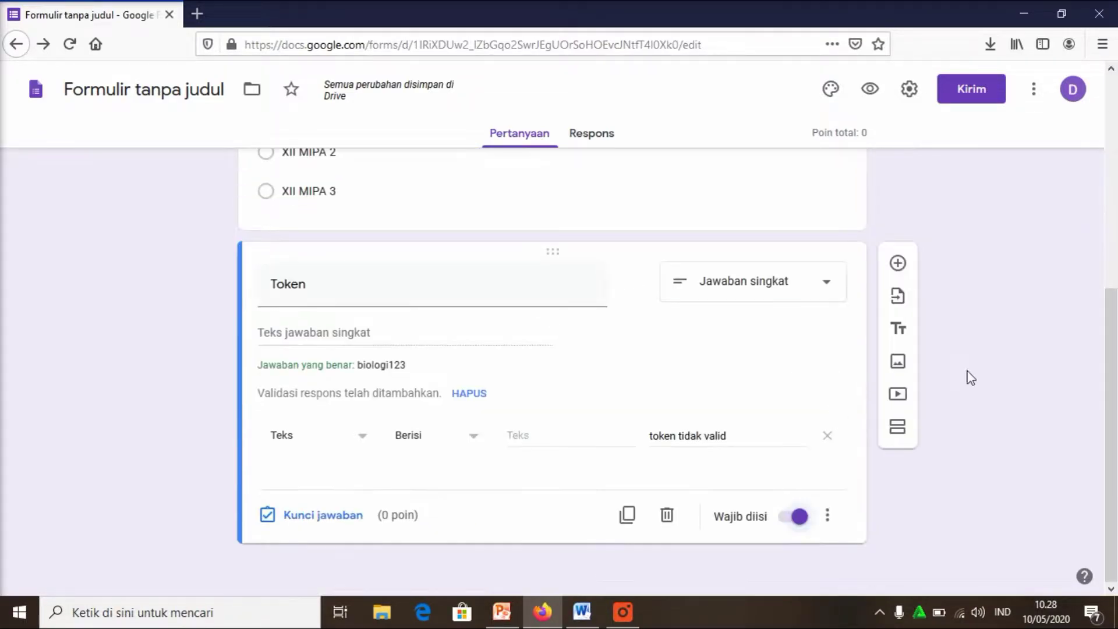
Add a second section named 'Kuis semester 1' and insert a question in it.
{"action": "left_click", "coordinate": [898, 431]}
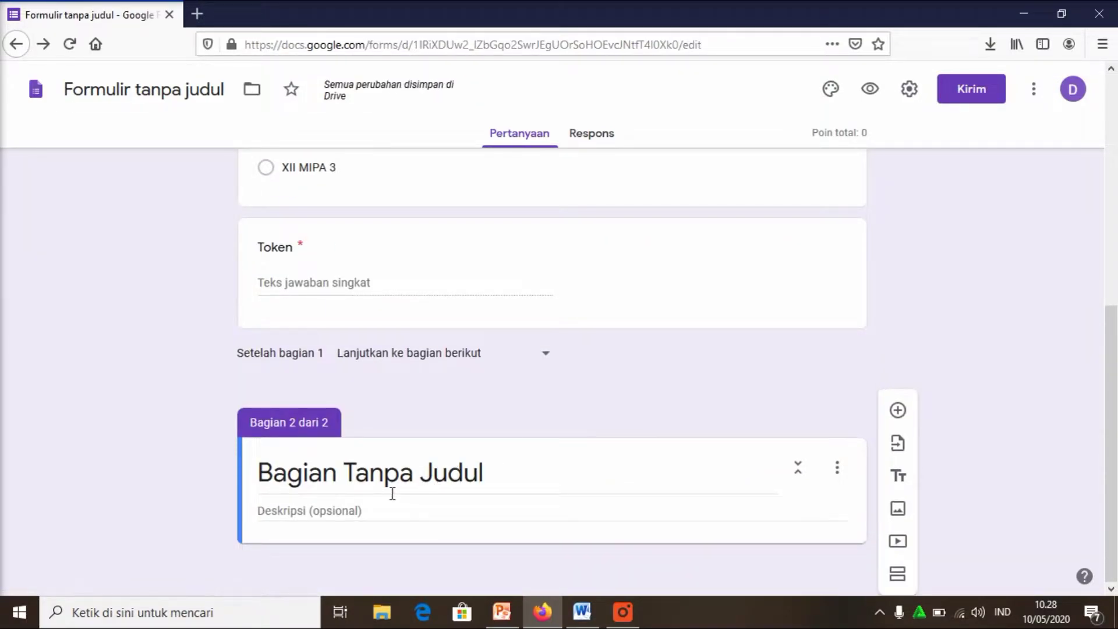
{"action": "left_click", "coordinate": [491, 469]}
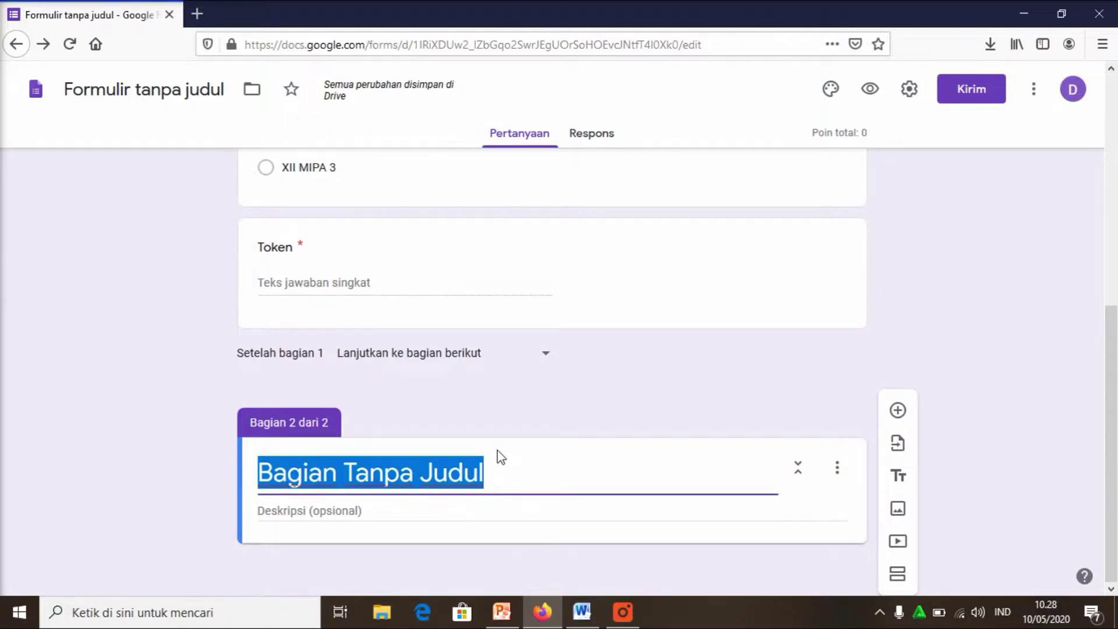
{"action": "type", "text": "Kui"}
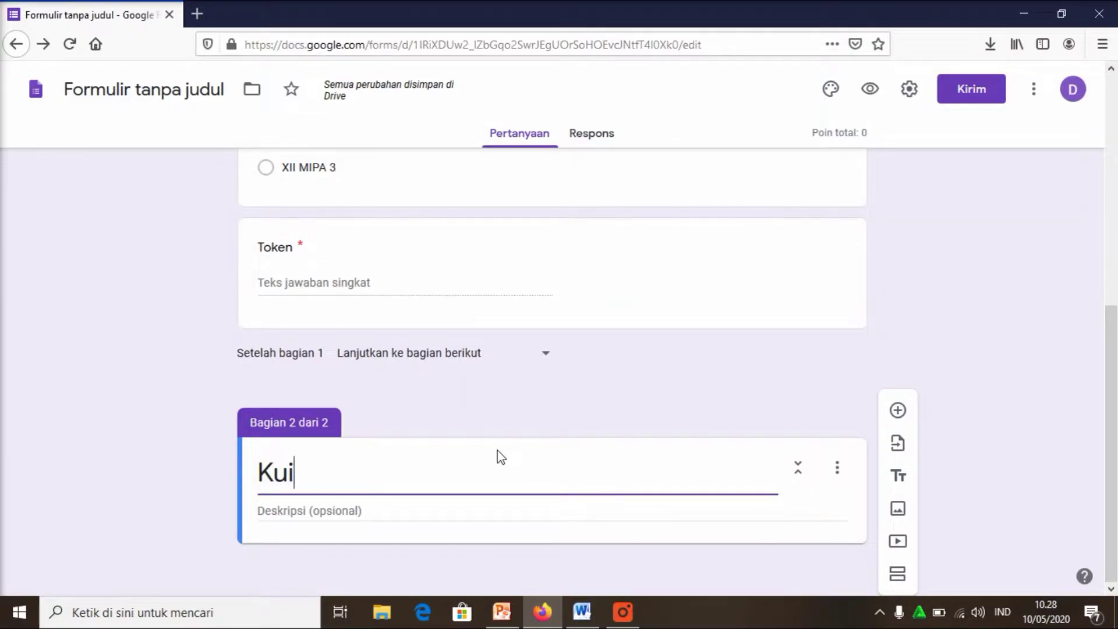
{"action": "type", "text": "s semester 1"}
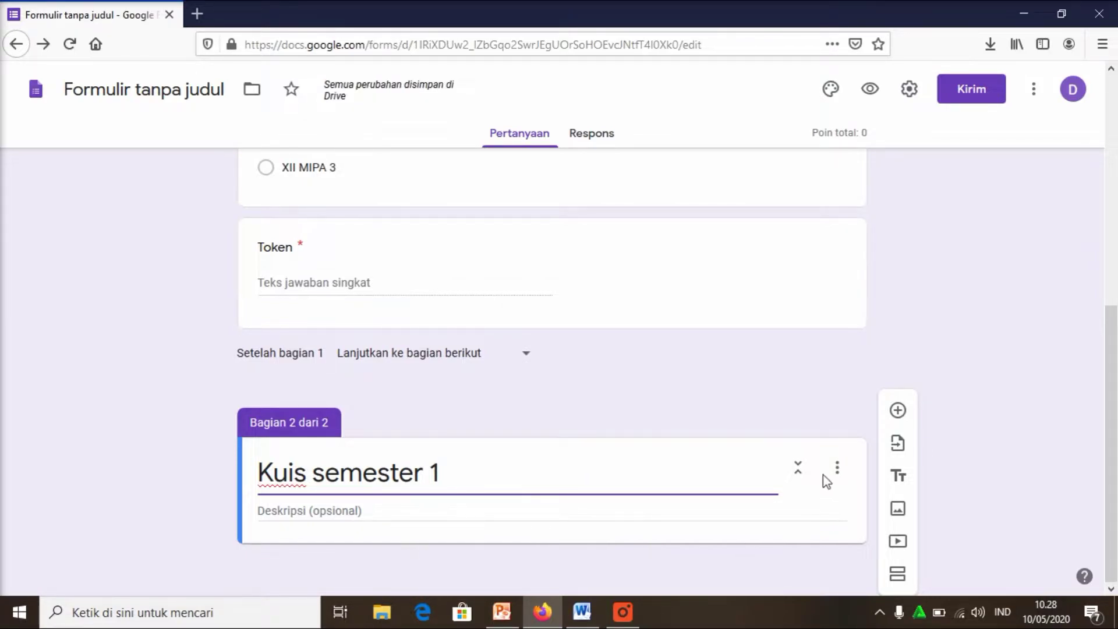
{"action": "left_click", "coordinate": [899, 411]}
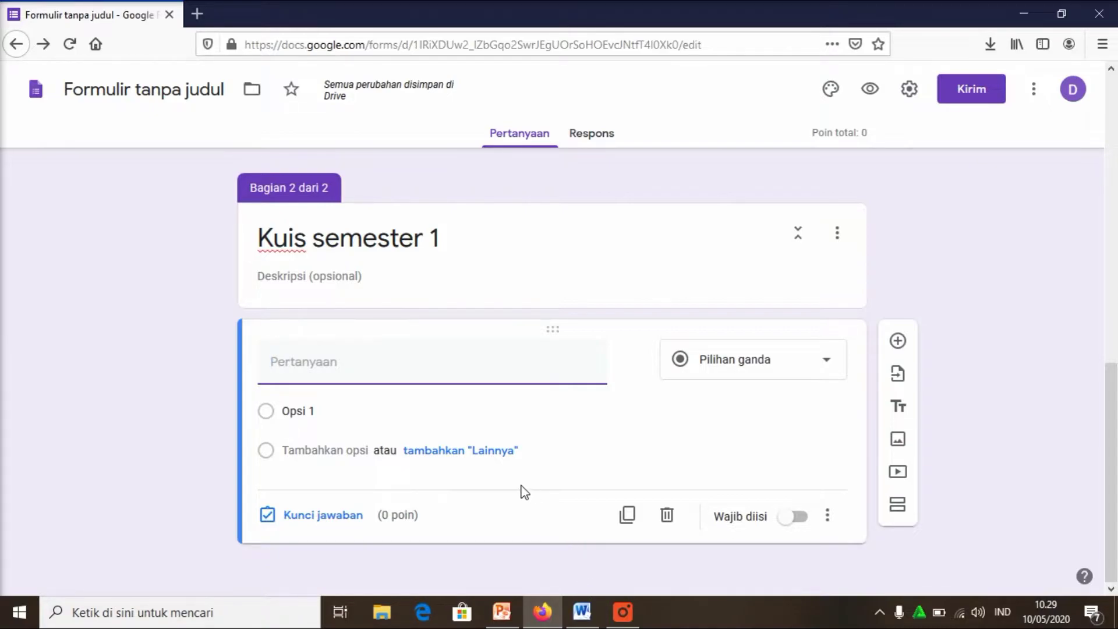
Select question 1's text in the Word file 'latihan untuk PTI', then return to the new form question.
{"action": "left_click", "coordinate": [582, 611]}
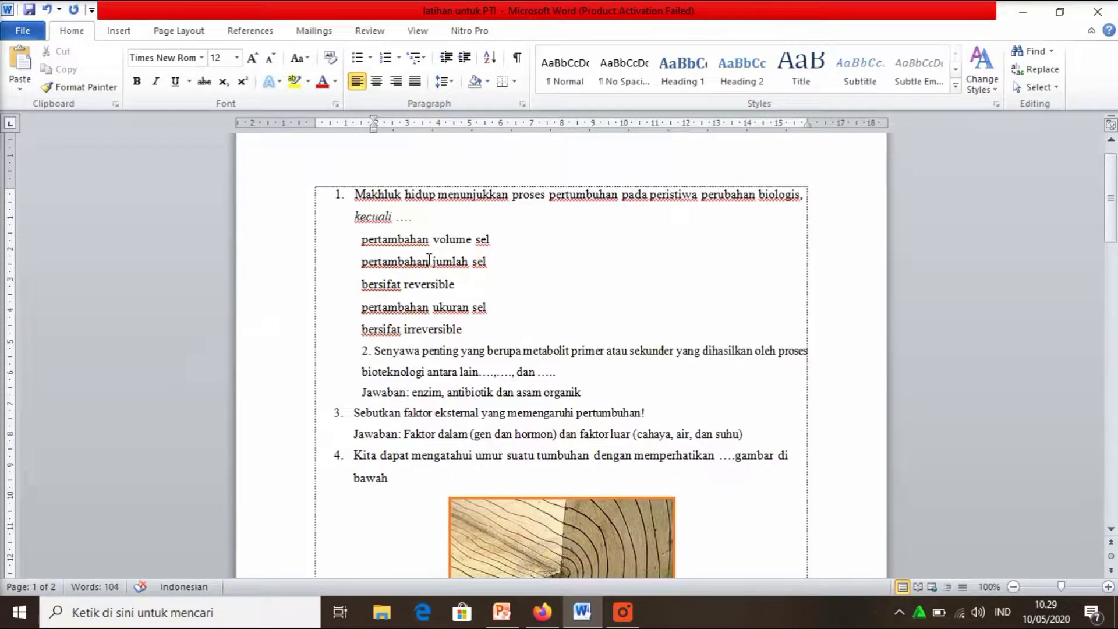
{"action": "left_click_drag", "start_coordinate": [355, 192], "coordinate": [415, 218]}
{"action": "left_click", "coordinate": [414, 216]}
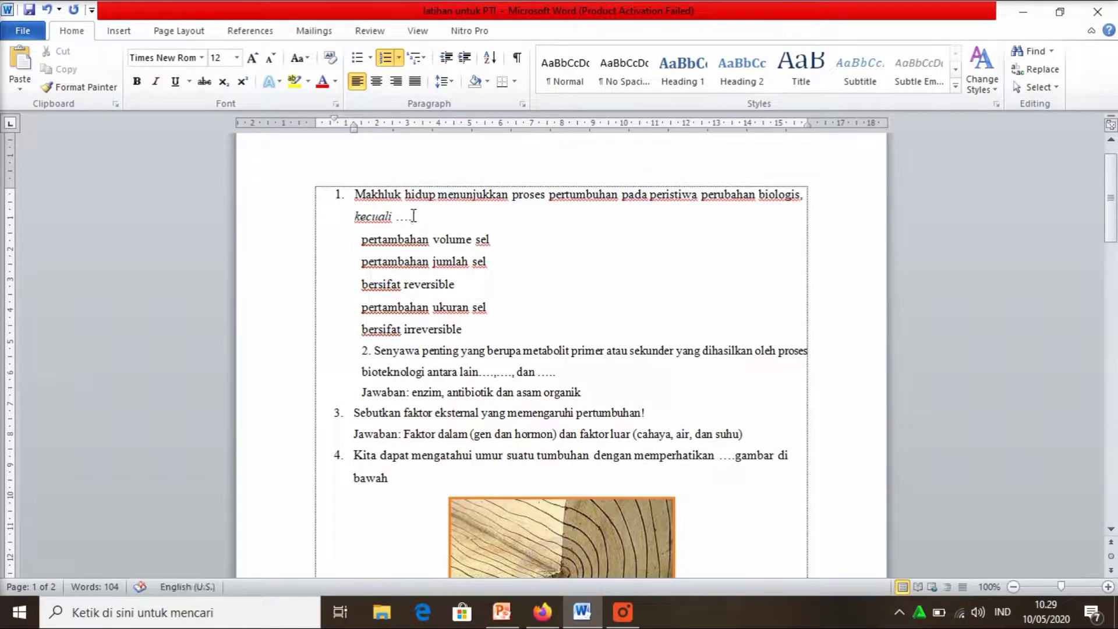
{"action": "left_click_drag", "start_coordinate": [354, 198], "coordinate": [430, 227]}
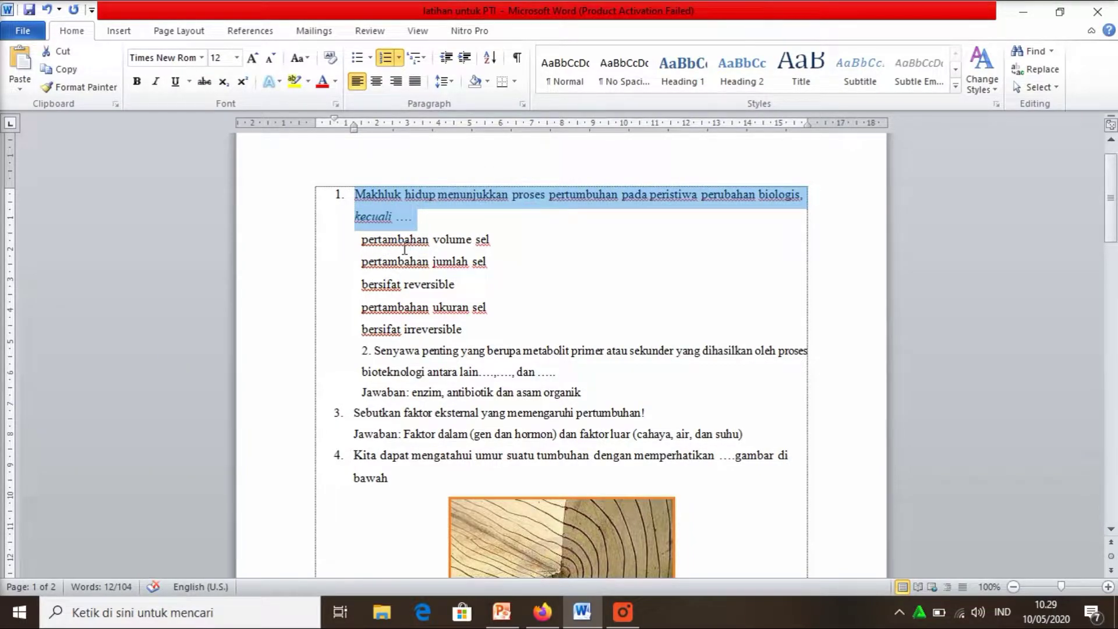
{"action": "left_click", "coordinate": [545, 615]}
{"action": "left_click", "coordinate": [345, 360]}
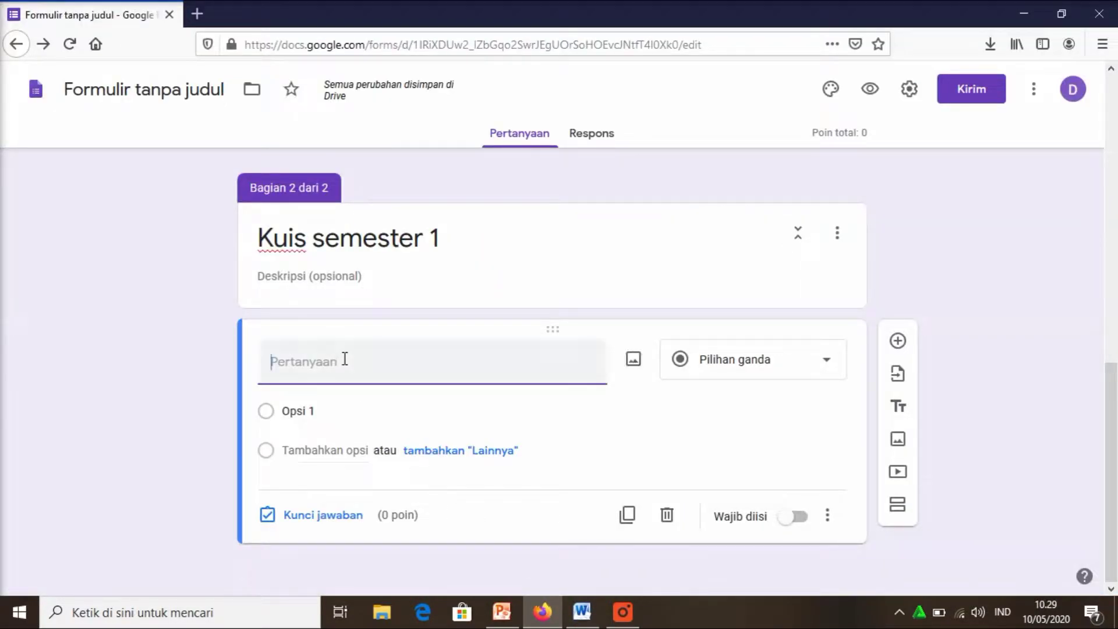
Paste the 'Makhluk hidup menunjukkan proses pertumbuhan … kecuali ....' sentence as the question and remove its '1.' prefix.
{"action": "type", "text": "1.\tMakhluk hidup menunjukkan proses pertumbuhan pada peristiwa perubahan biologis, kecuali ...."}
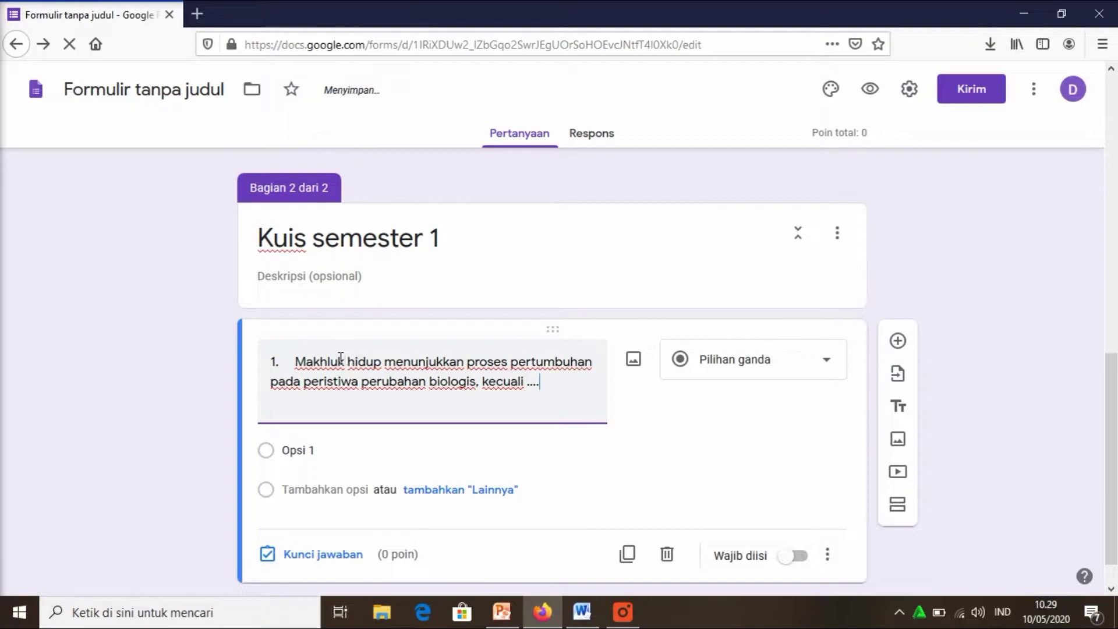
{"action": "left_click", "coordinate": [298, 358]}
{"action": "key", "text": "BackSpace"}
{"action": "key", "text": "BackSpace"}
{"action": "key", "text": "BackSpace"}
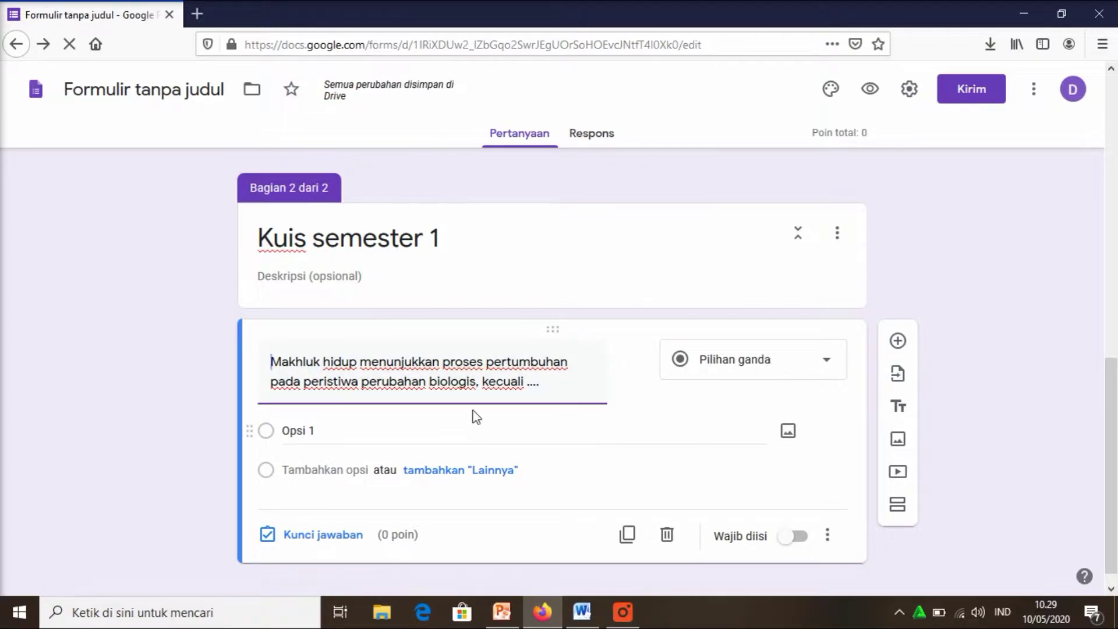
{"action": "scroll", "coordinate": [474, 414], "scroll_direction": "down", "scroll_amount": 1}
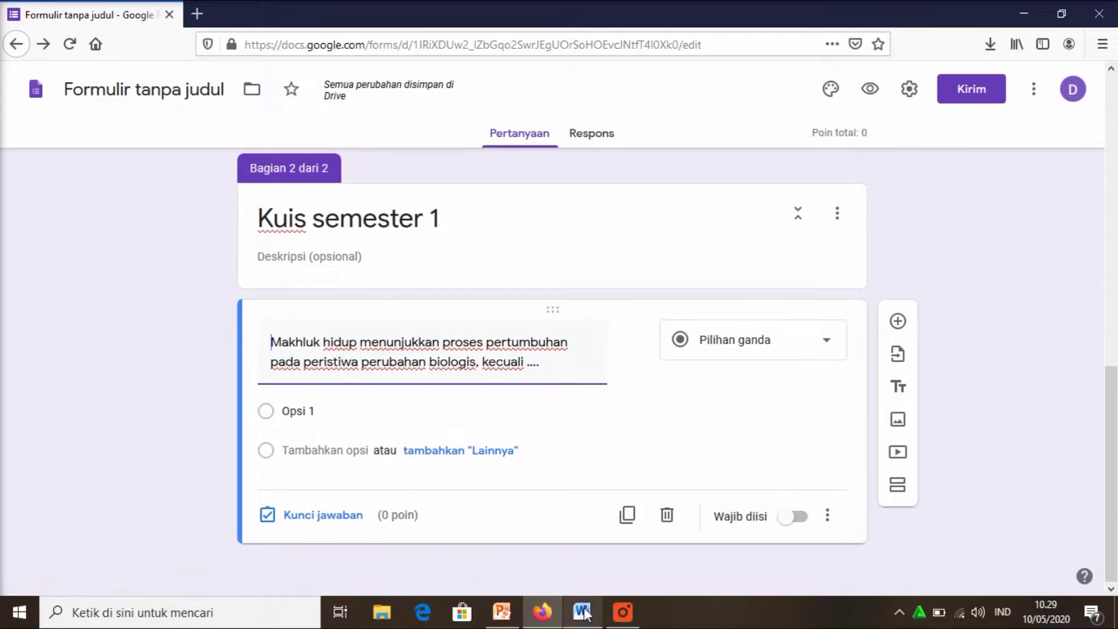
Copy question 1's five answer options from the Word document and go back to the browser form.
{"action": "left_click", "coordinate": [581, 610]}
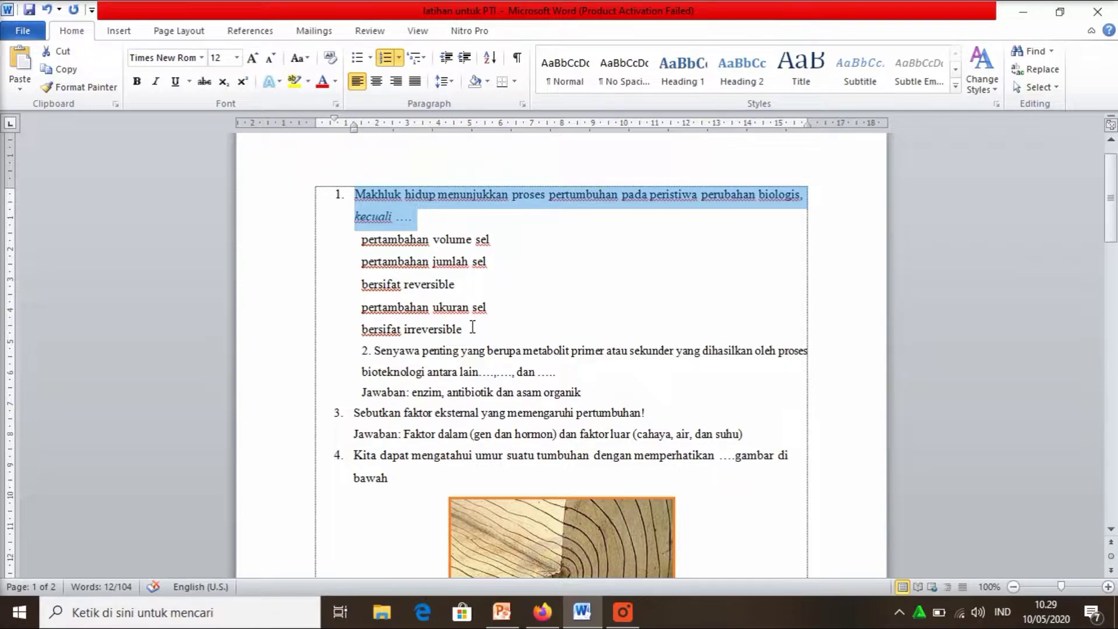
{"action": "left_click_drag", "start_coordinate": [473, 327], "coordinate": [351, 247]}
{"action": "key", "text": "ctrl+c"}
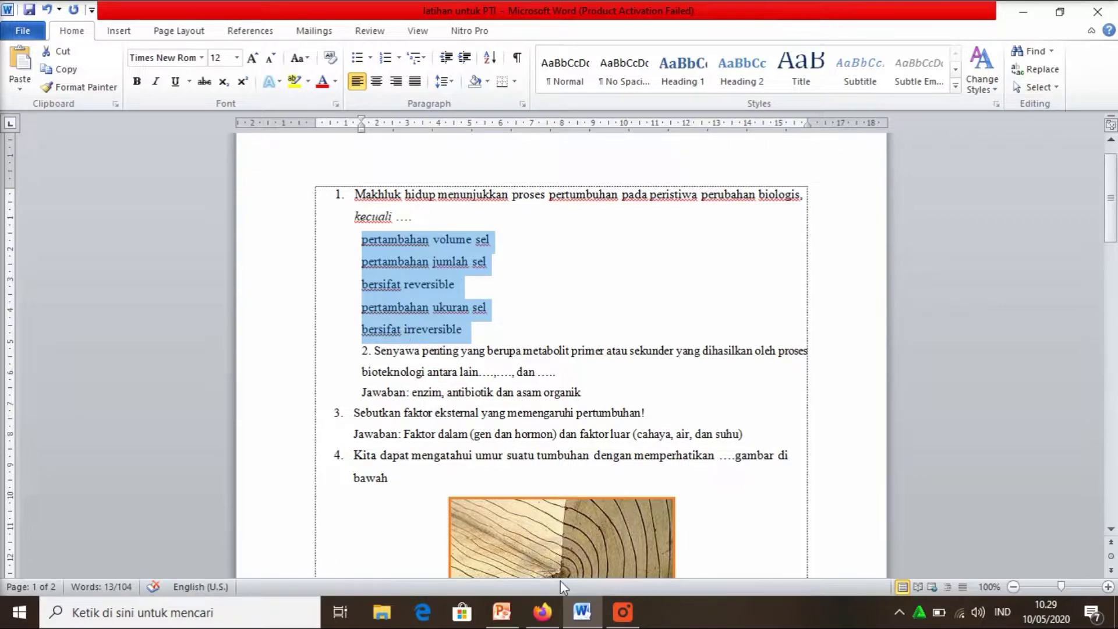
{"action": "left_click", "coordinate": [542, 611]}
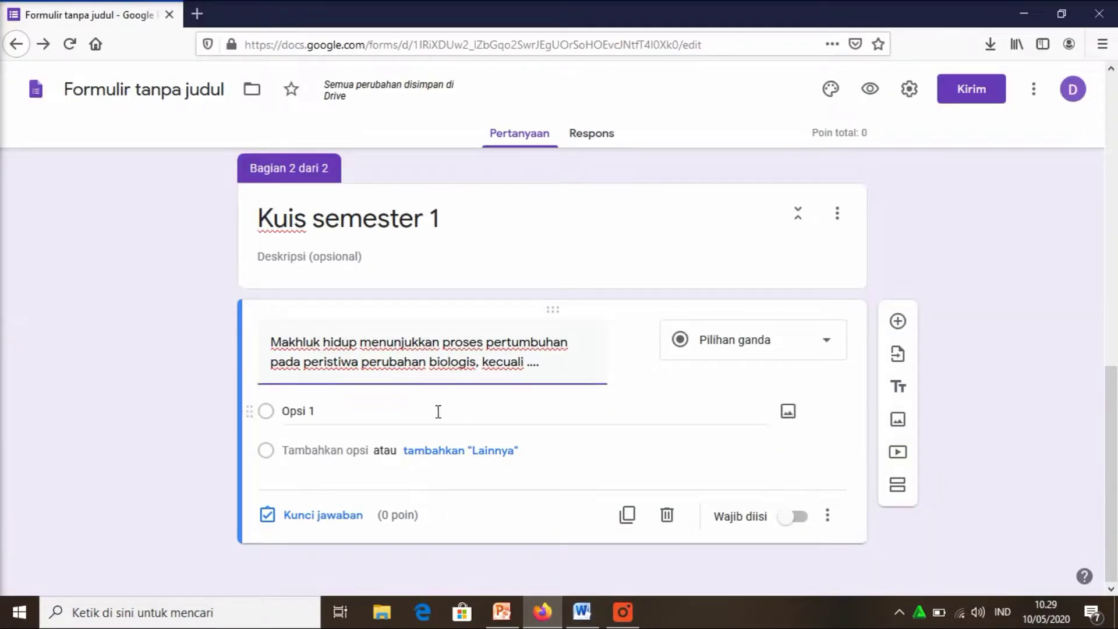
Paste the five choices, from 'pertambahan volume sel' to 'bersifat irreversible', in place of the 'Opsi 1' placeholder.
{"action": "left_click", "coordinate": [436, 412]}
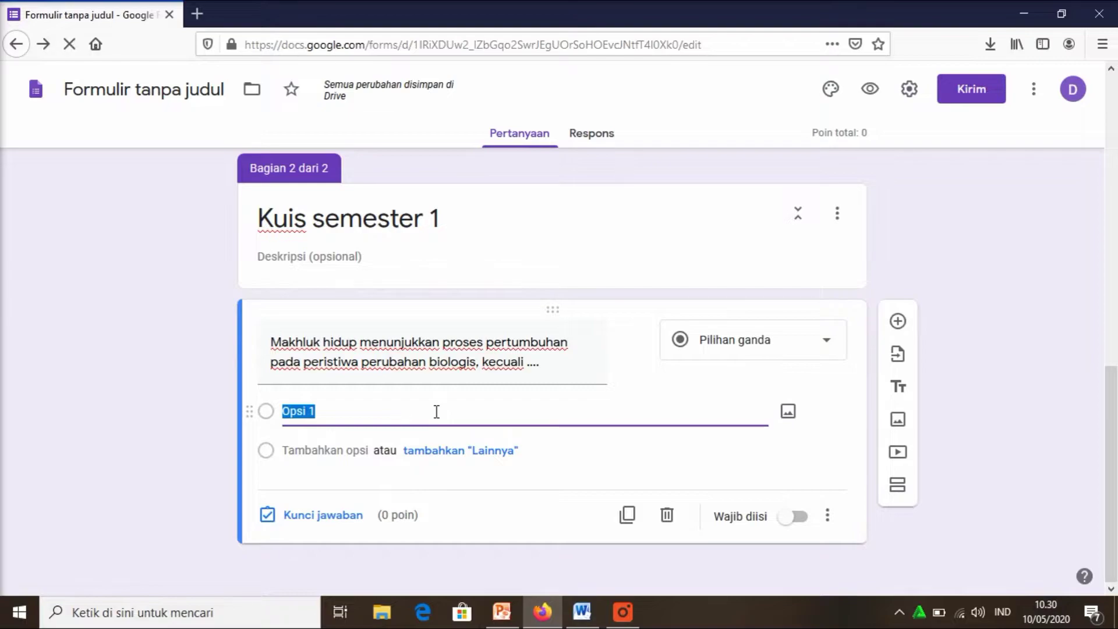
{"action": "key", "text": "ctrl+v"}
{"action": "scroll", "coordinate": [422, 432], "scroll_direction": "down", "scroll_amount": 1}
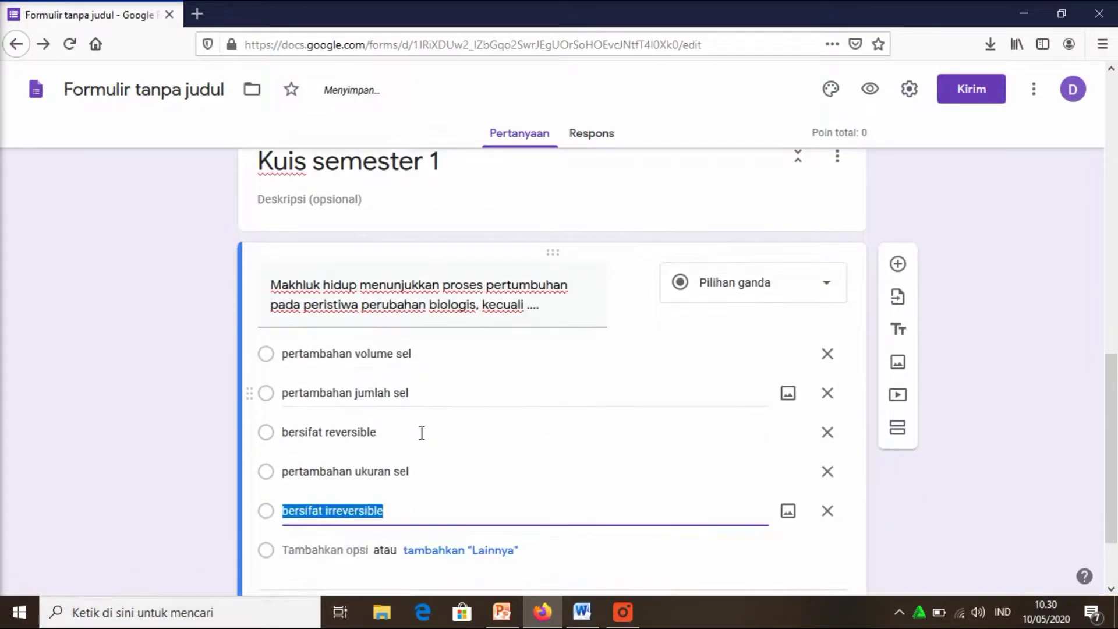
{"action": "scroll", "coordinate": [422, 432], "scroll_direction": "down", "scroll_amount": 3}
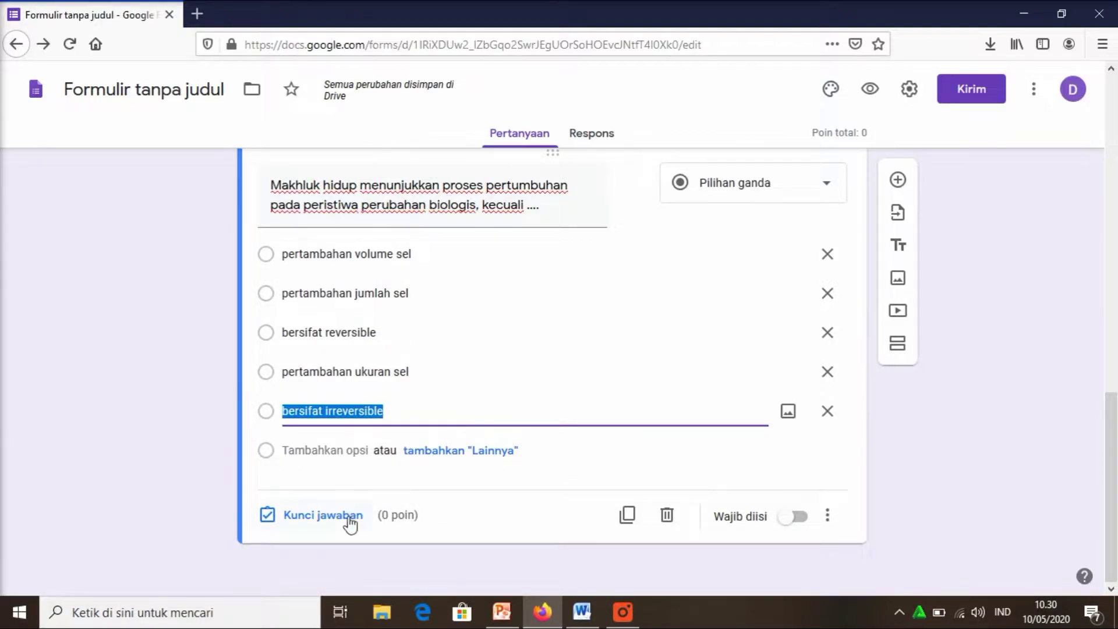
Set the answer key to 'bersifat reversible' with a 20-point value.
{"action": "left_click", "coordinate": [308, 515]}
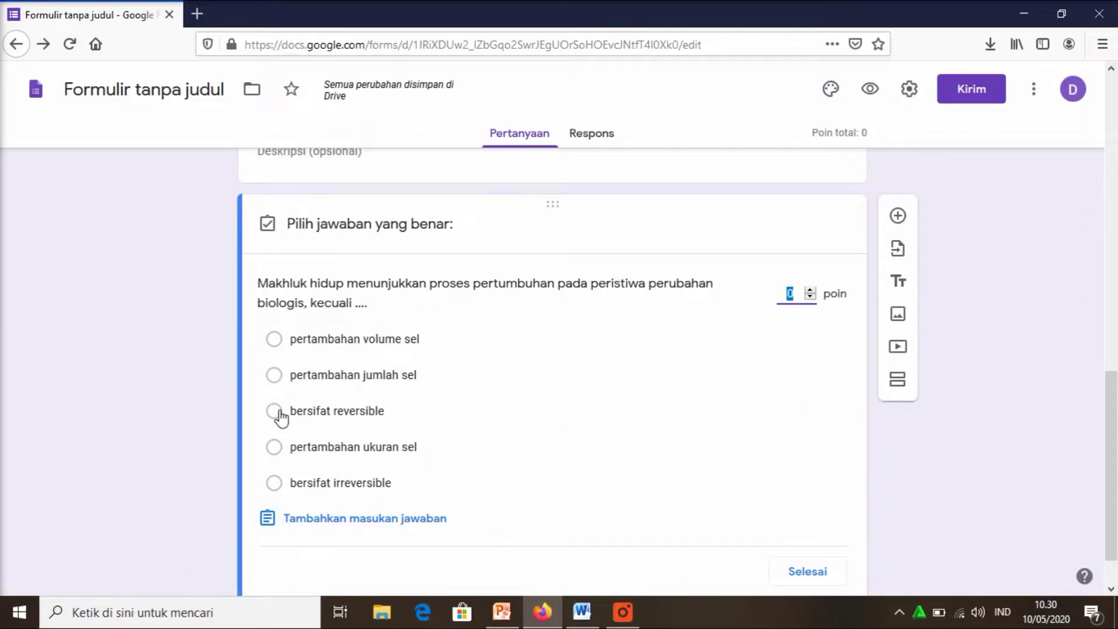
{"action": "left_click", "coordinate": [415, 426]}
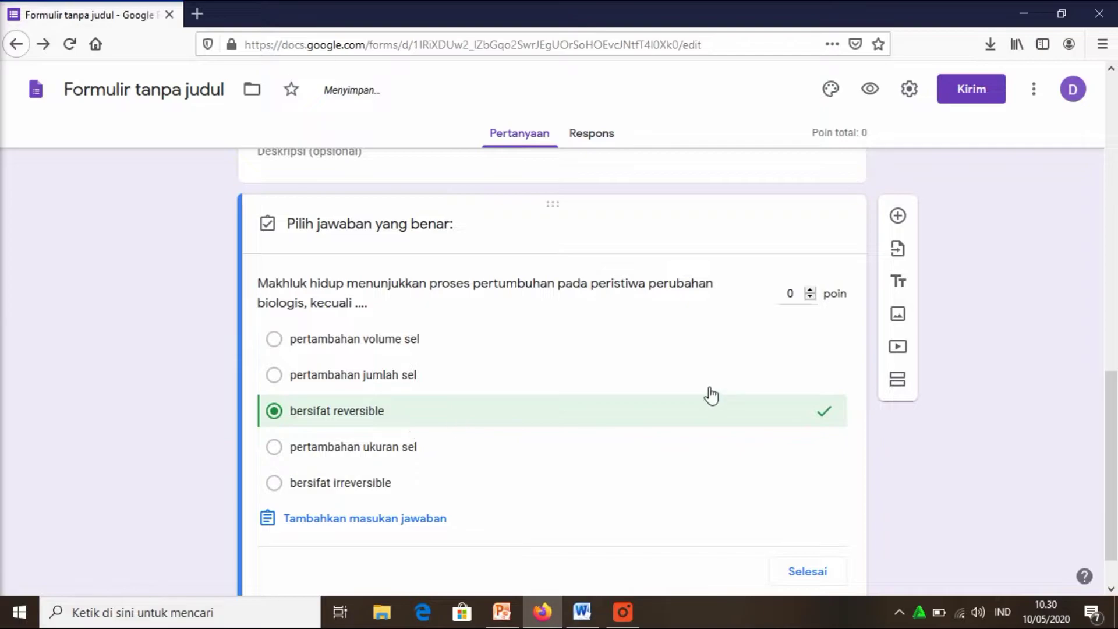
{"action": "double_click", "coordinate": [791, 291]}
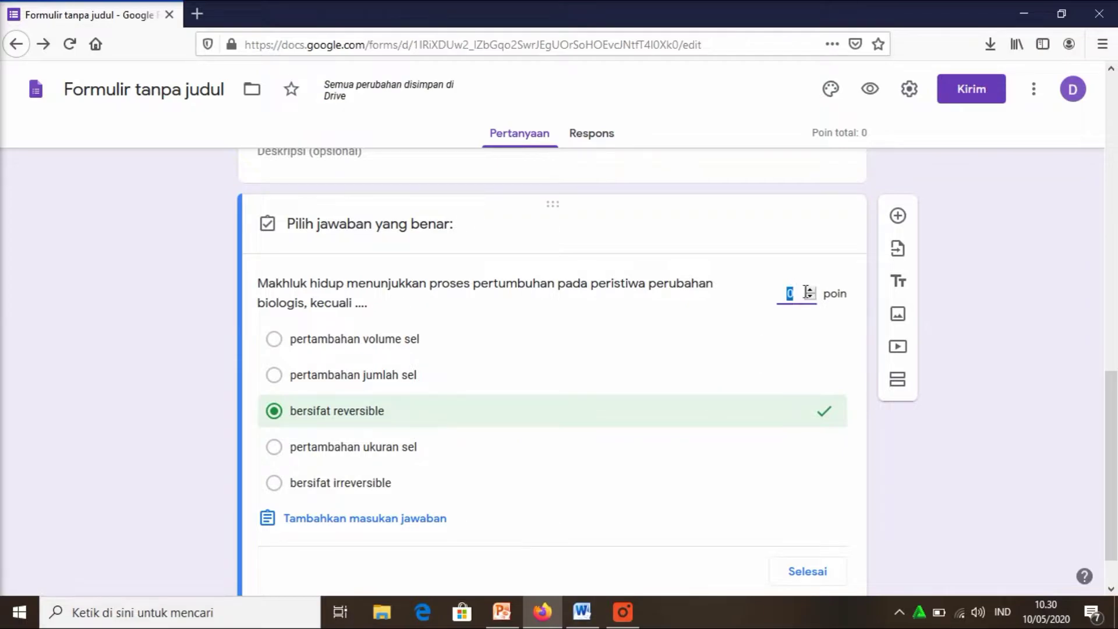
{"action": "type", "text": "20"}
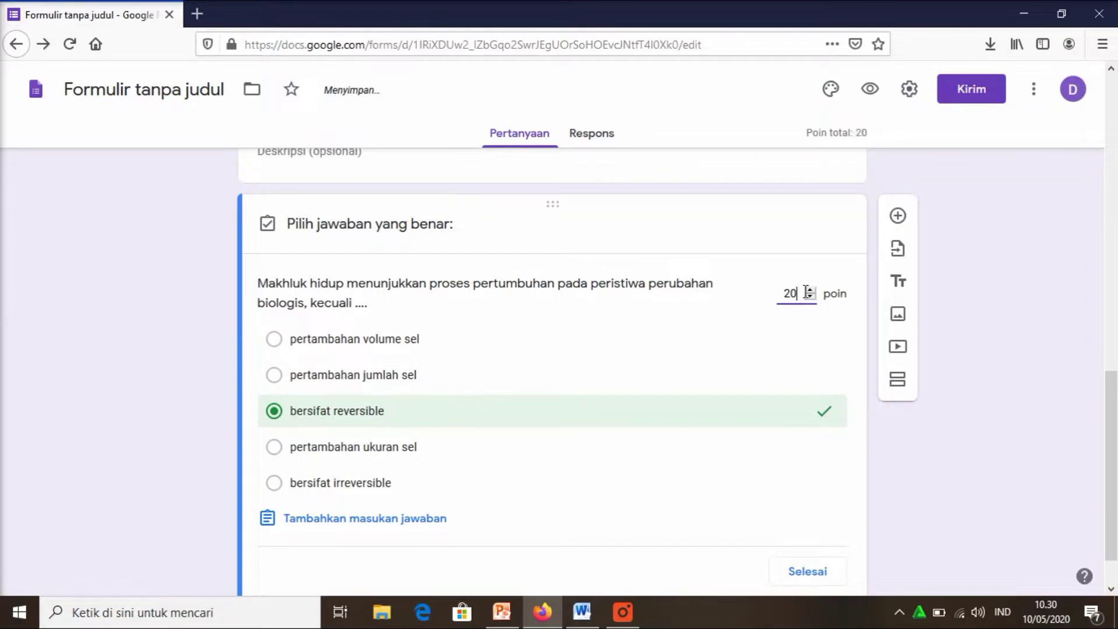
{"action": "scroll", "coordinate": [824, 445], "scroll_direction": "down", "scroll_amount": 2}
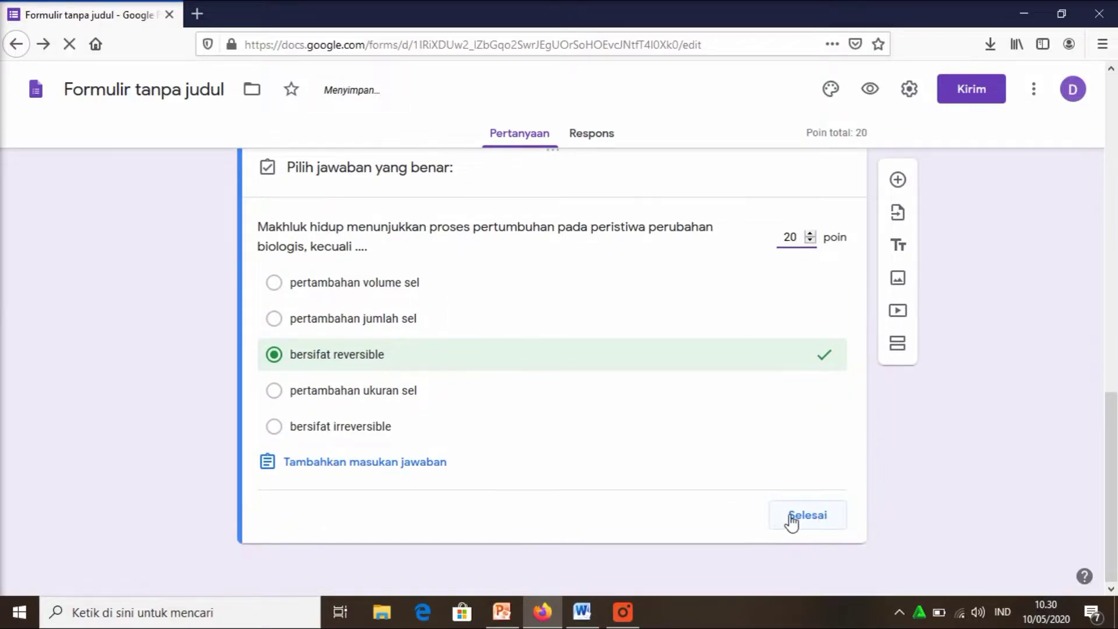
{"action": "left_click", "coordinate": [792, 520]}
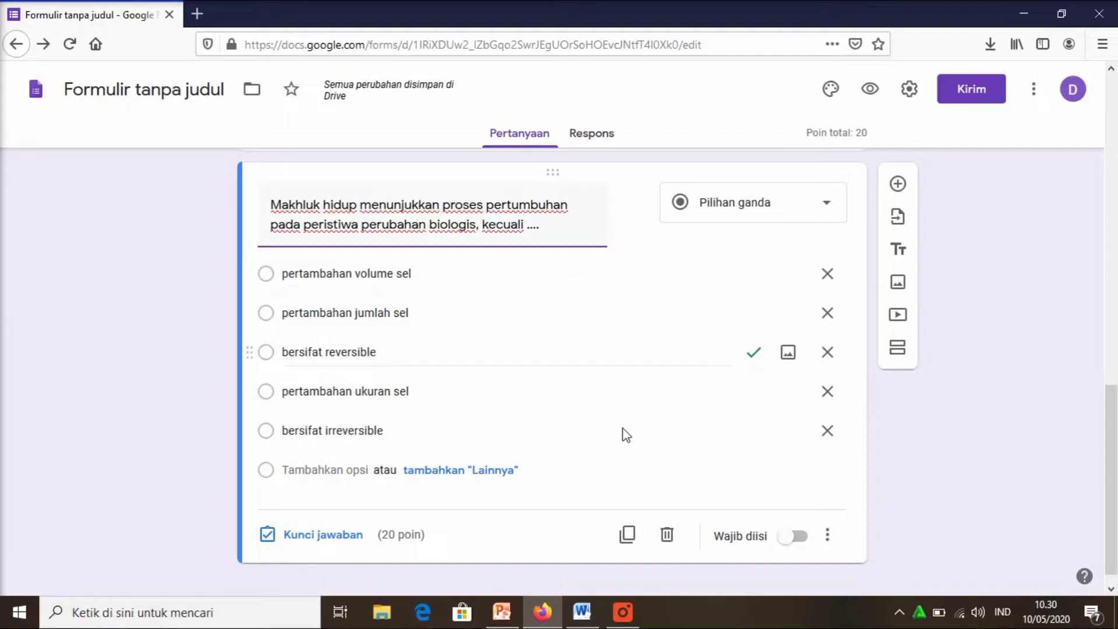
Turn on 'Acak urutan opsi' for this question, add a blank question, and return to Word.
{"action": "left_click", "coordinate": [828, 539]}
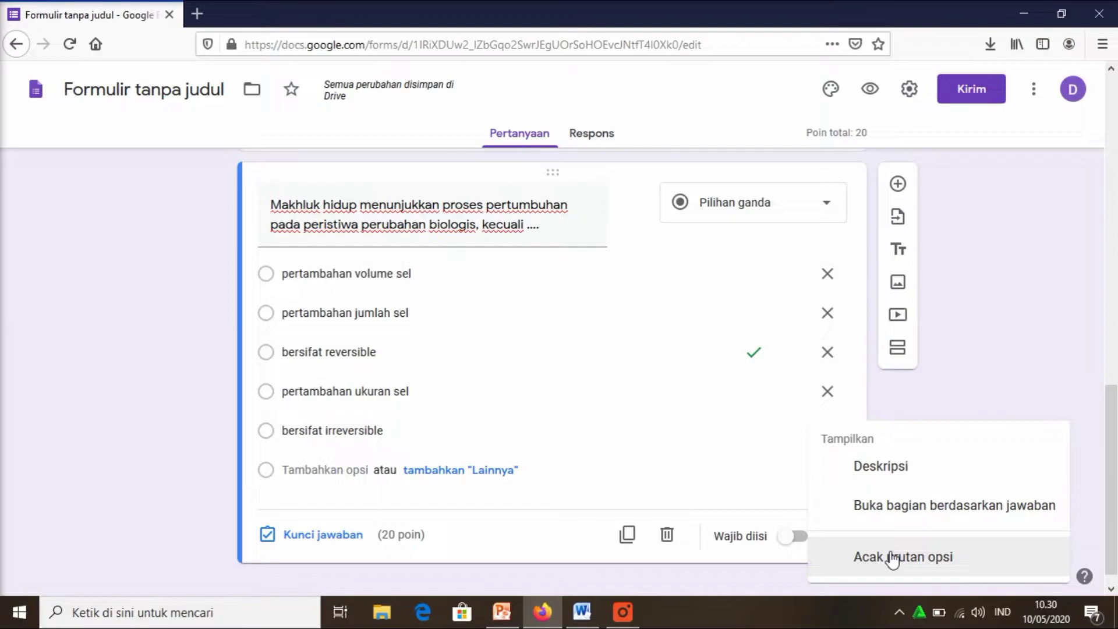
{"action": "left_click", "coordinate": [892, 558]}
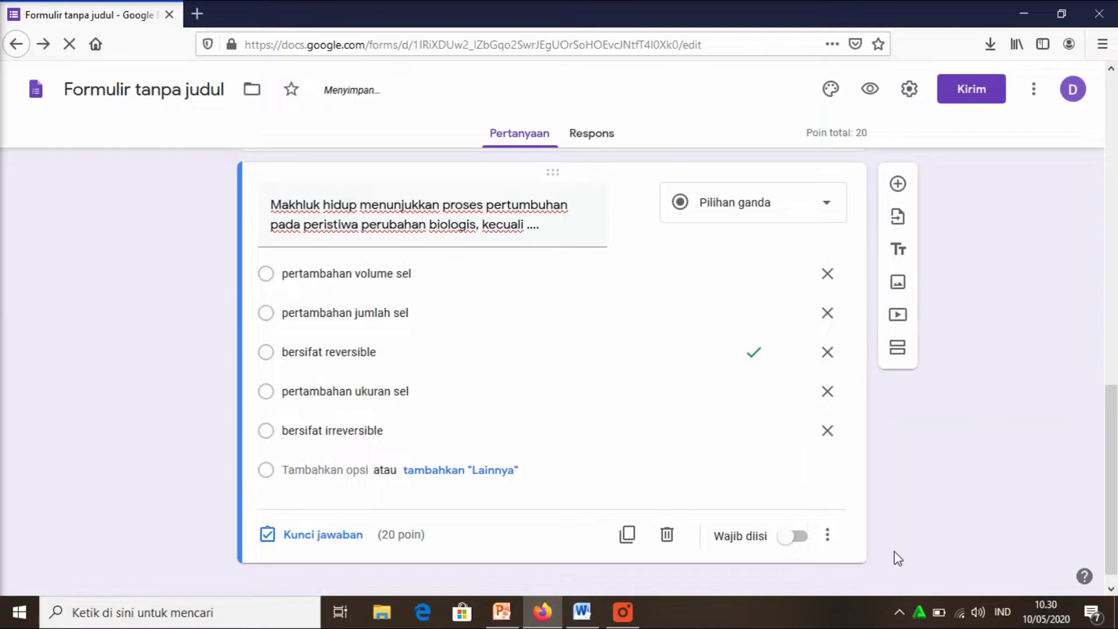
{"action": "scroll", "coordinate": [644, 432], "scroll_direction": "down", "scroll_amount": 1}
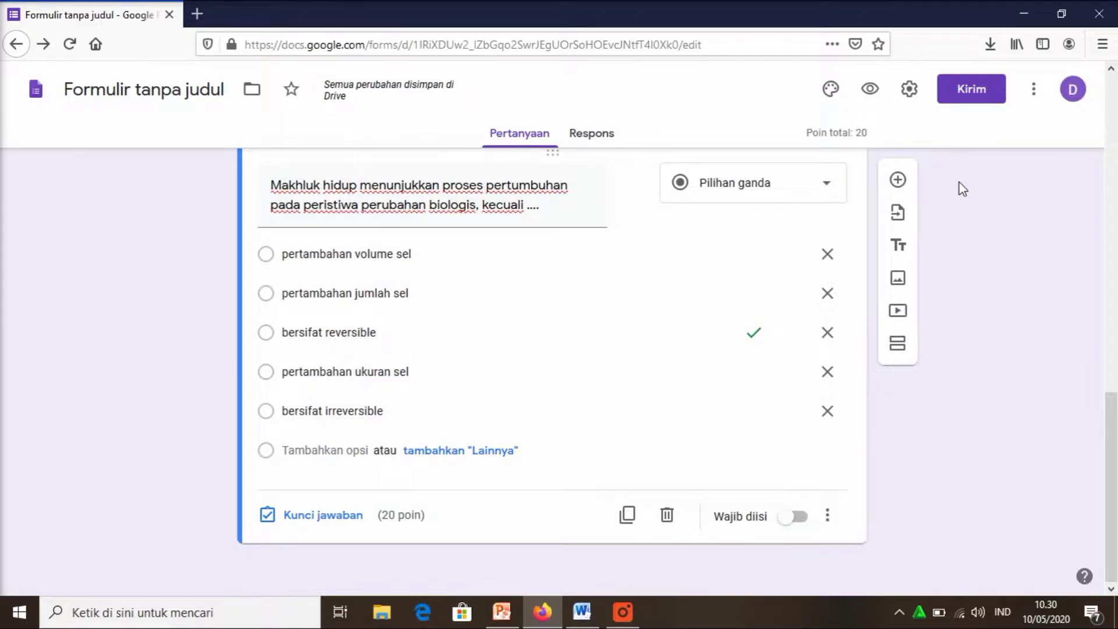
{"action": "left_click", "coordinate": [898, 183]}
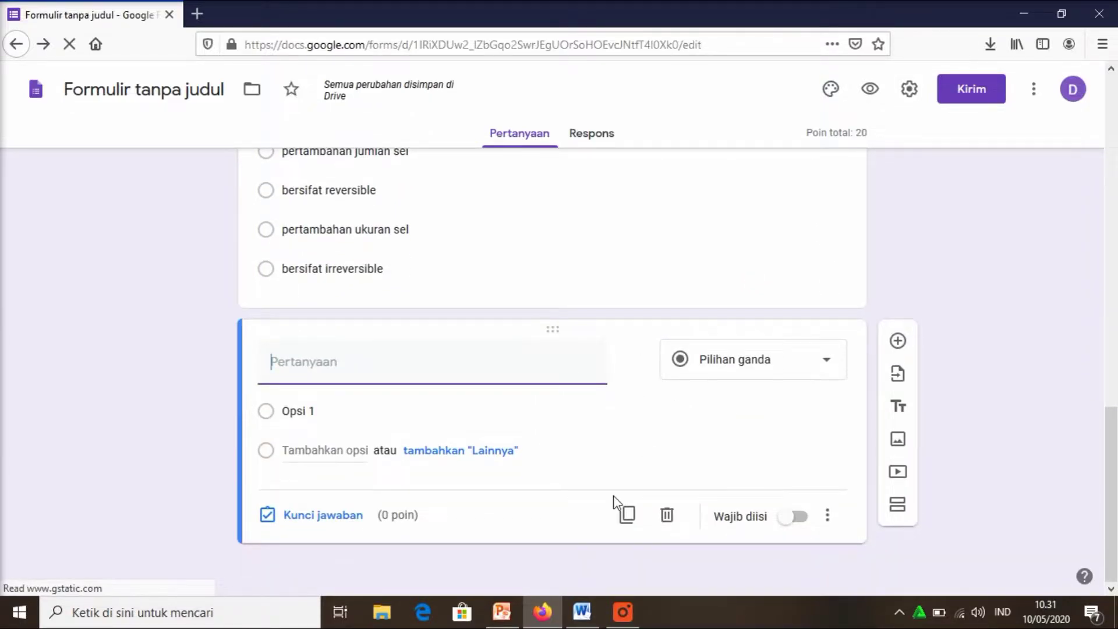
{"action": "left_click", "coordinate": [582, 612]}
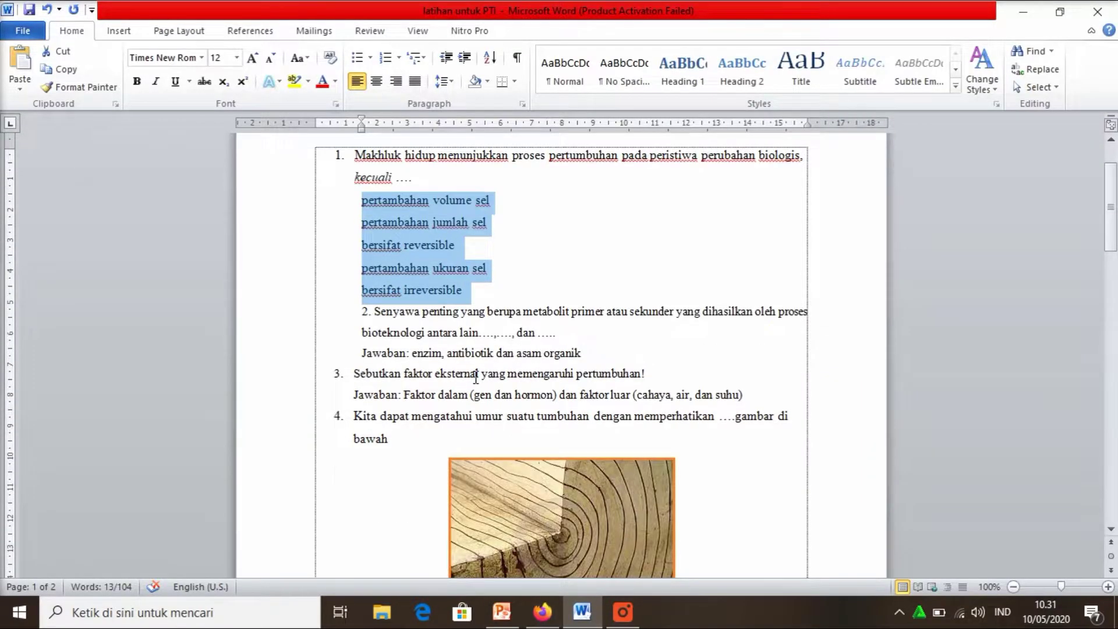
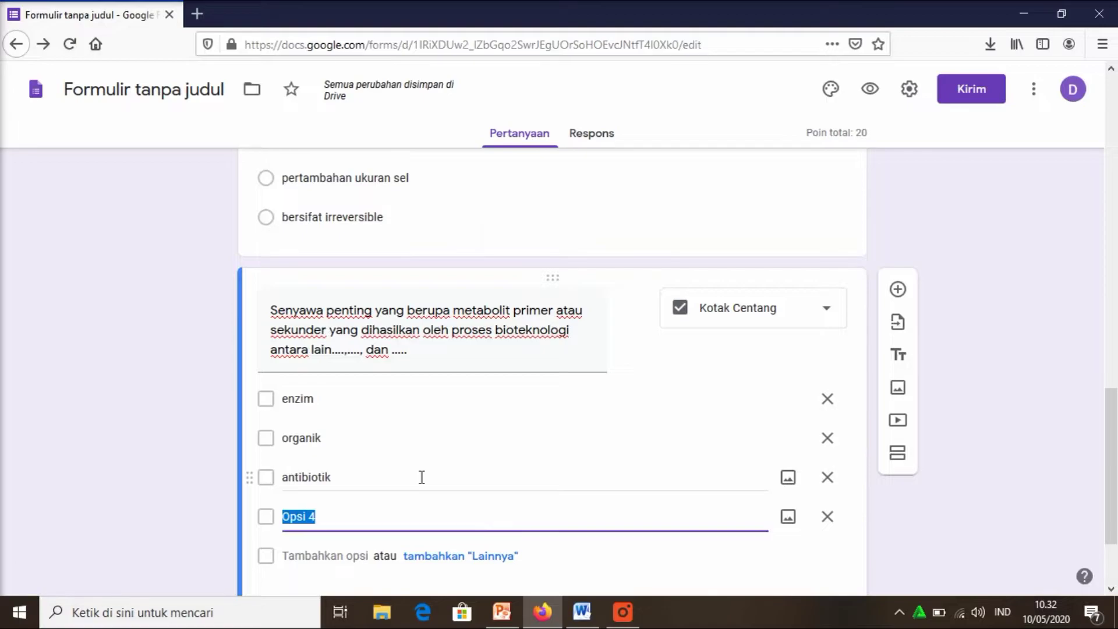
Add 'udara' and 'makanan' as the fourth and fifth checkbox options, then open the answer key.
{"action": "type", "text": "udara"}
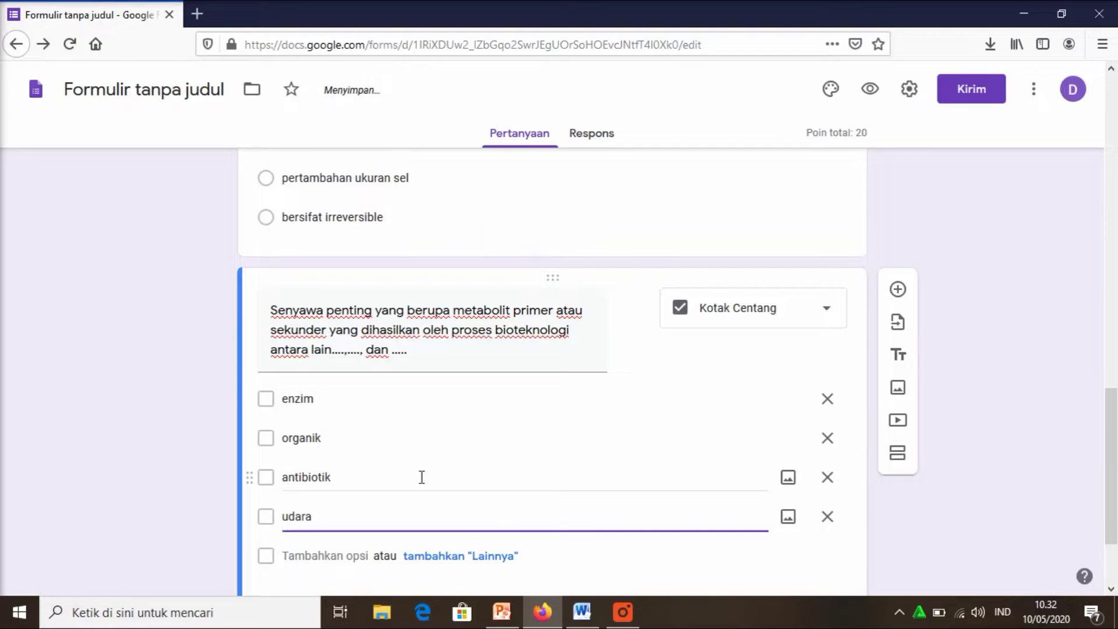
{"action": "key", "text": "Return"}
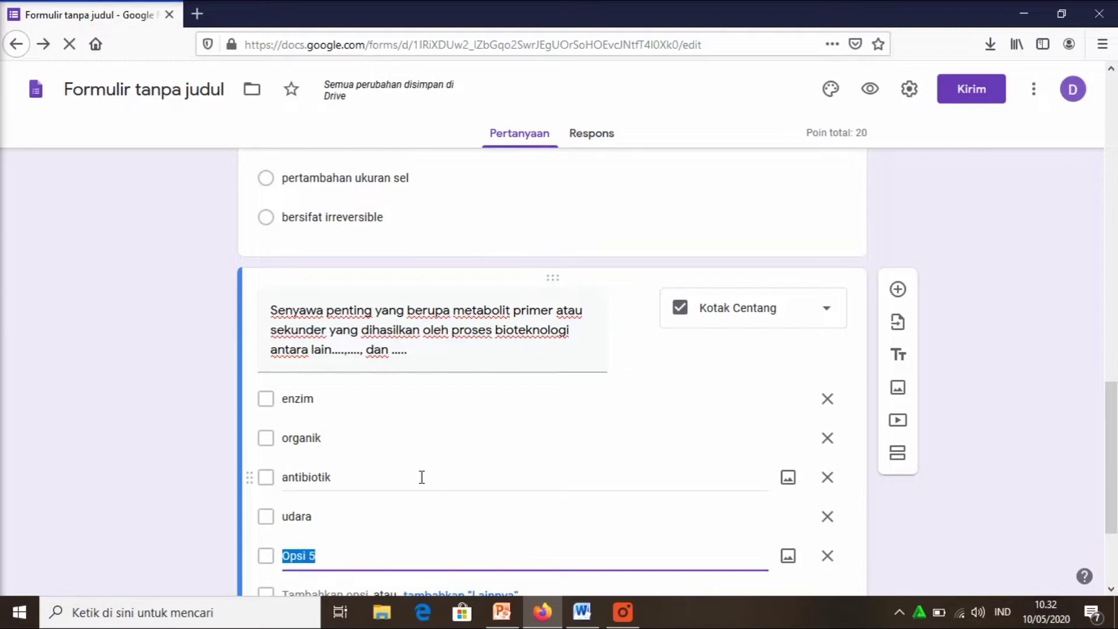
{"action": "type", "text": "makanan"}
{"action": "scroll", "coordinate": [423, 492], "scroll_direction": "down", "scroll_amount": 3}
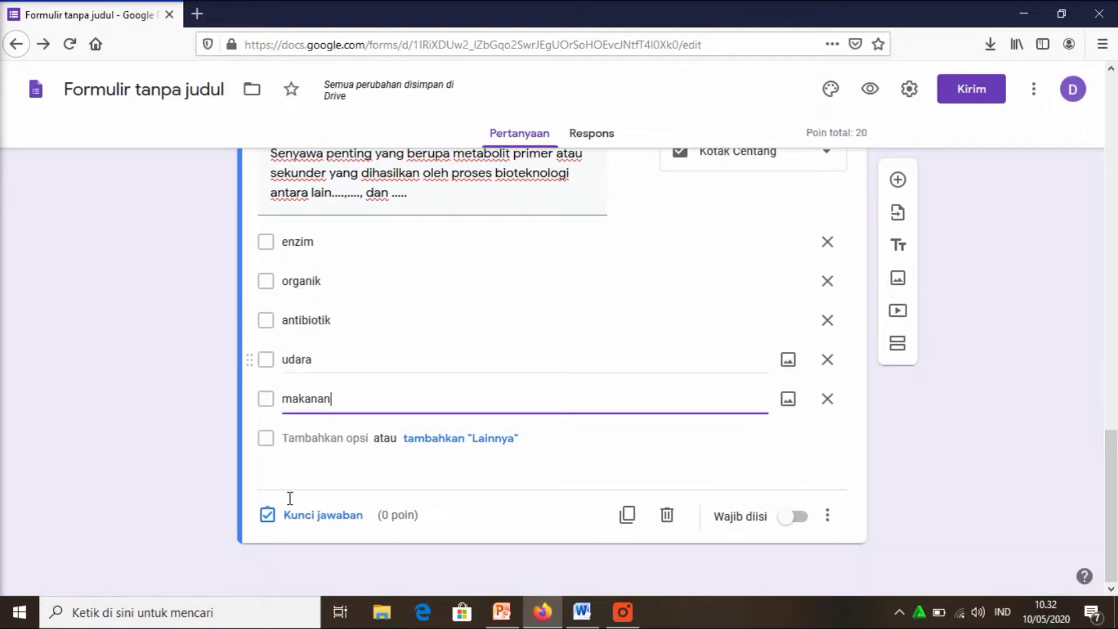
{"action": "left_click", "coordinate": [305, 527]}
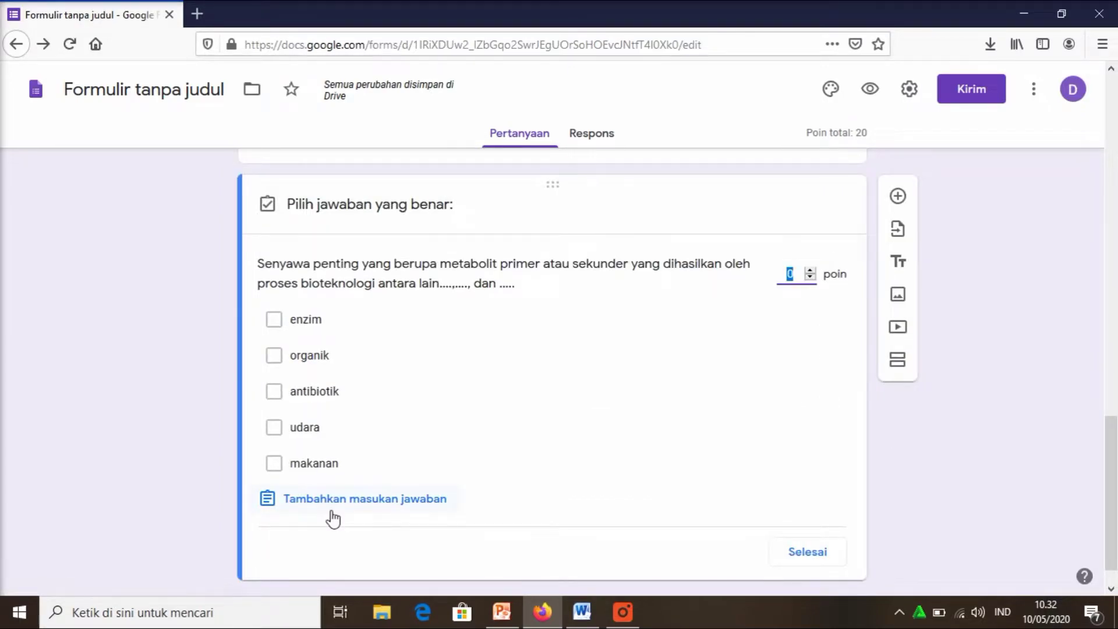
Mark enzim, organik and antibiotik as the correct answers and close the answer key.
{"action": "left_click", "coordinate": [275, 321]}
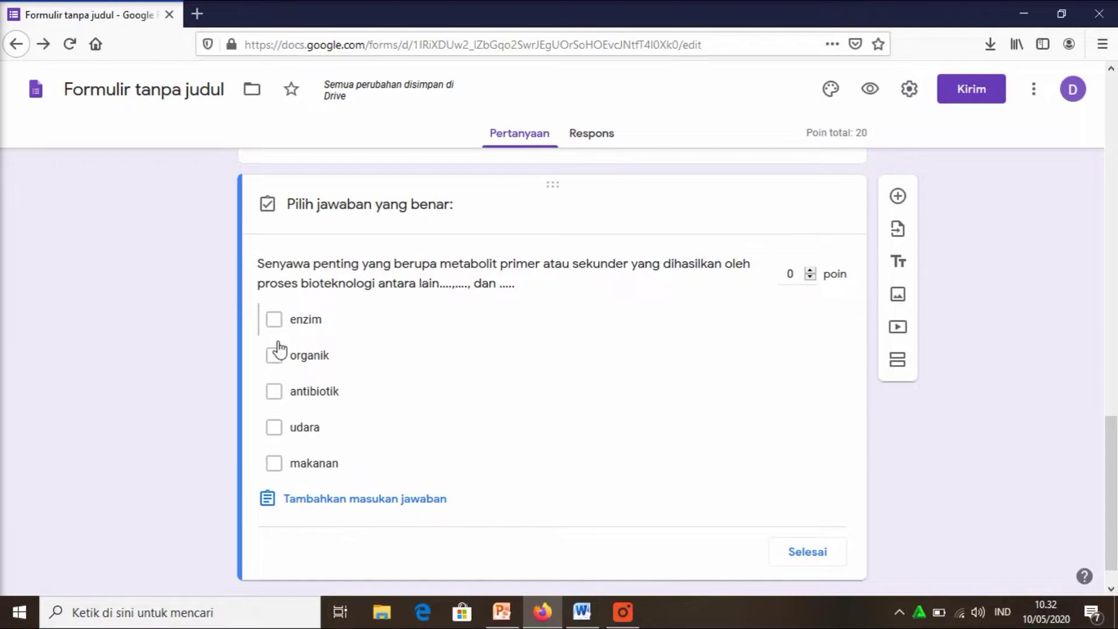
{"action": "left_click", "coordinate": [274, 357]}
{"action": "left_click", "coordinate": [273, 392]}
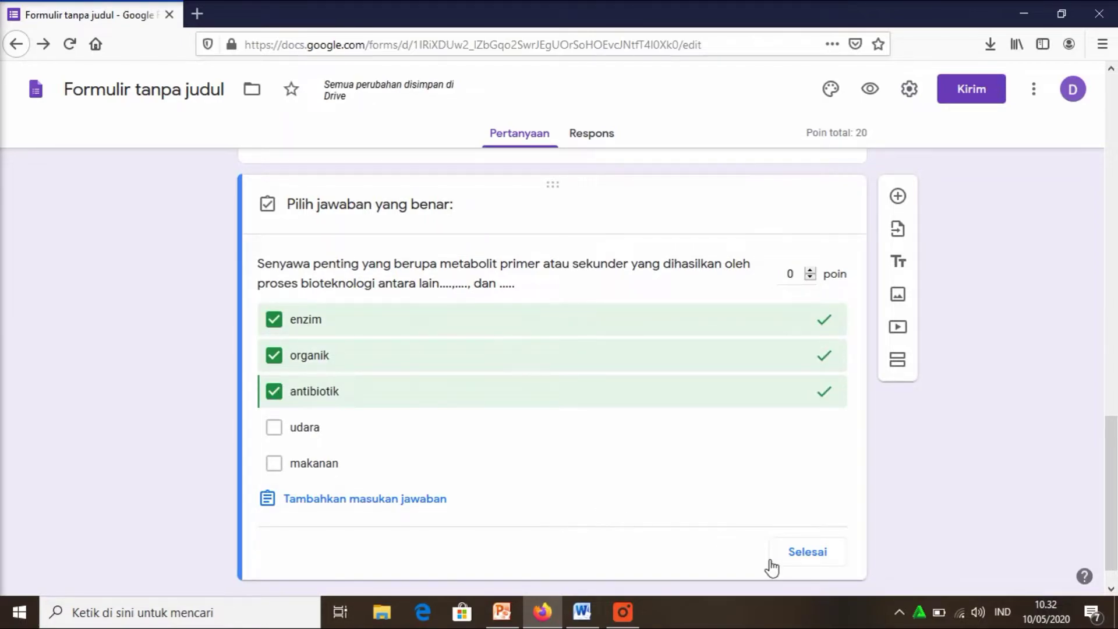
{"action": "left_click", "coordinate": [809, 553]}
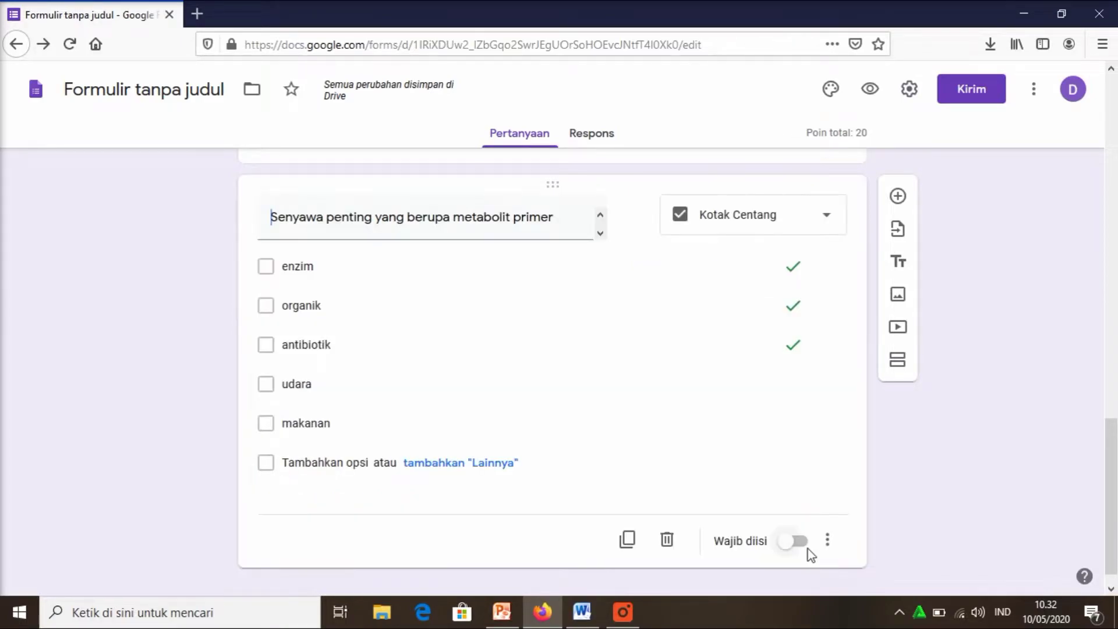
Add a new question below the checkbox question.
{"action": "scroll", "coordinate": [841, 523], "scroll_direction": "down", "scroll_amount": 2}
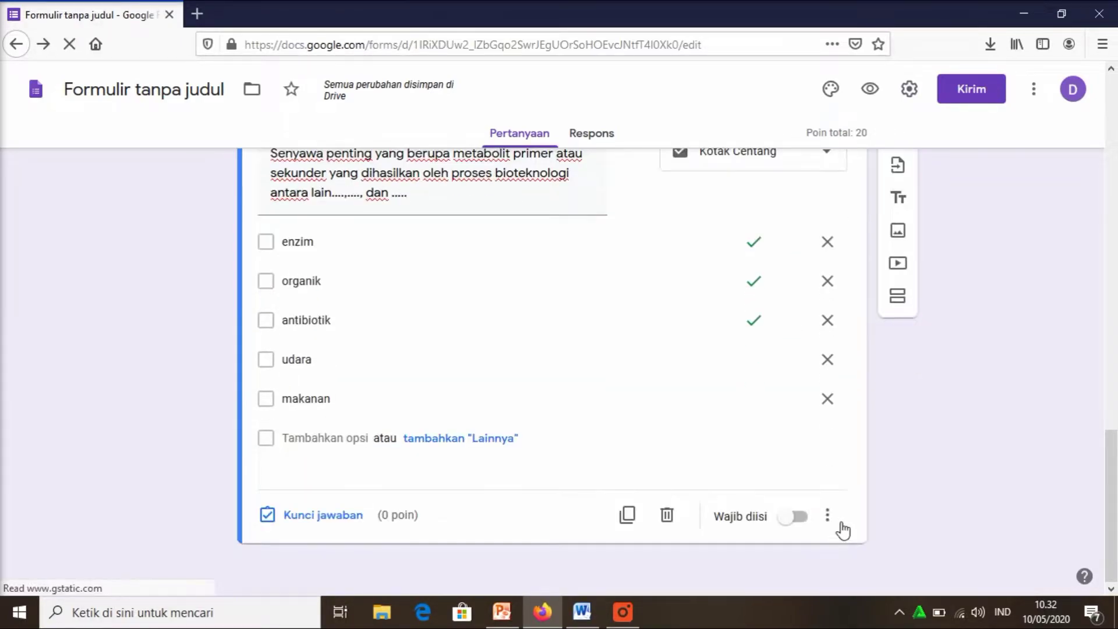
{"action": "left_click", "coordinate": [827, 515]}
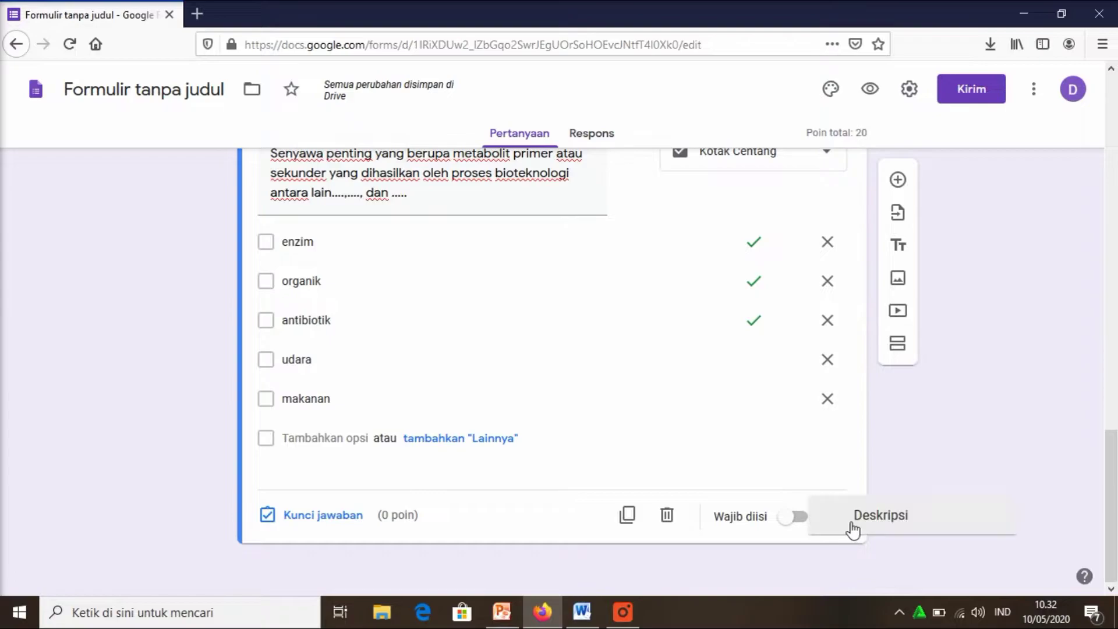
{"action": "left_click", "coordinate": [568, 555]}
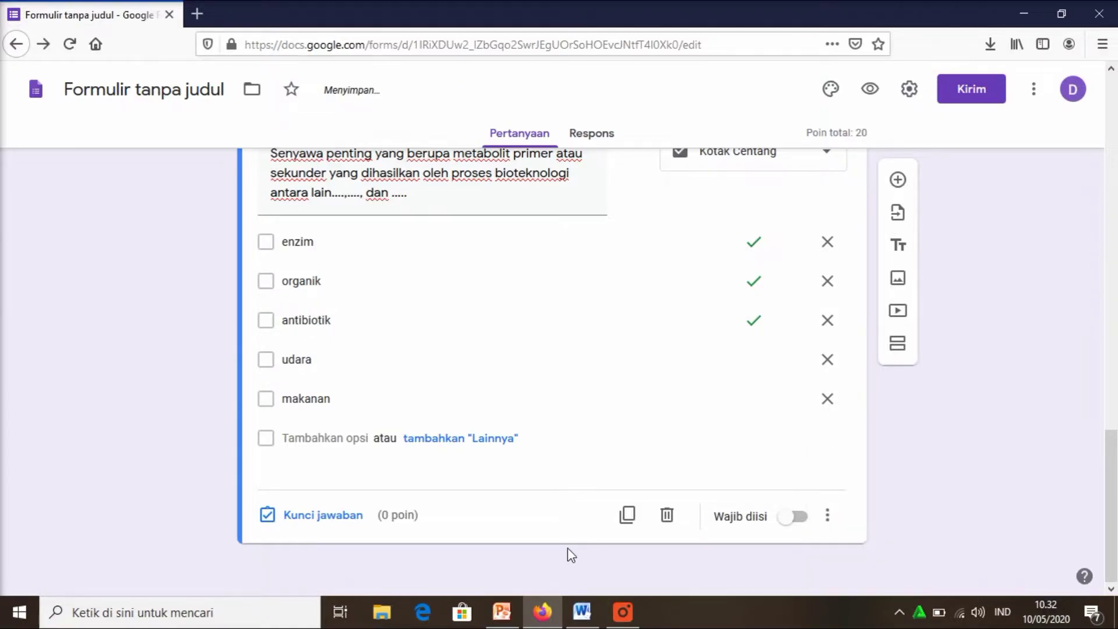
{"action": "scroll", "coordinate": [891, 257], "scroll_direction": "up", "scroll_amount": 2}
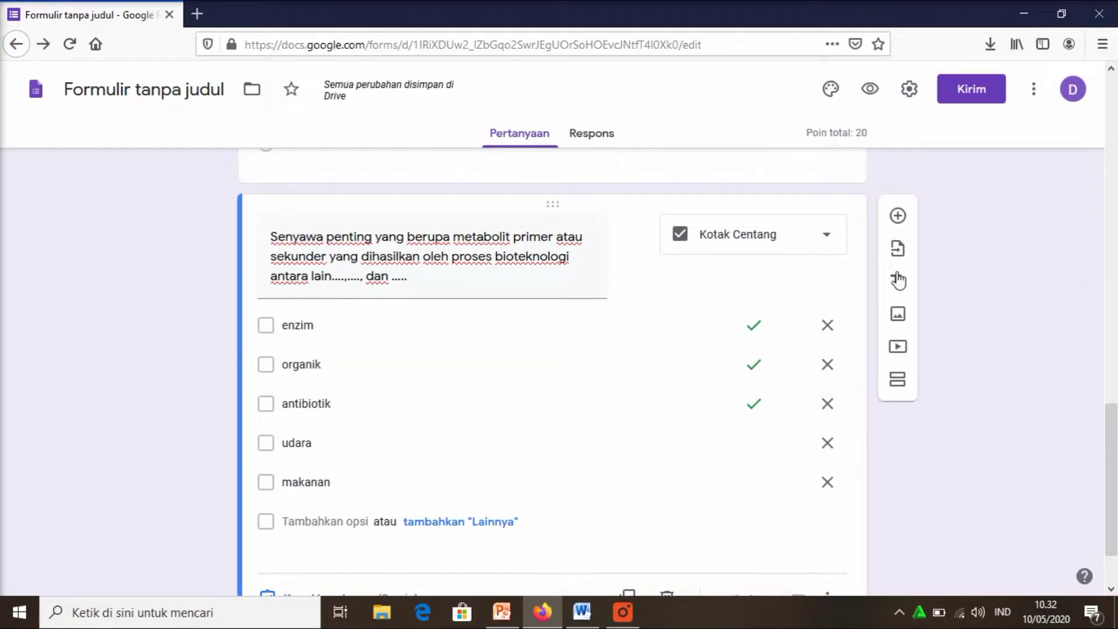
{"action": "left_click", "coordinate": [899, 217]}
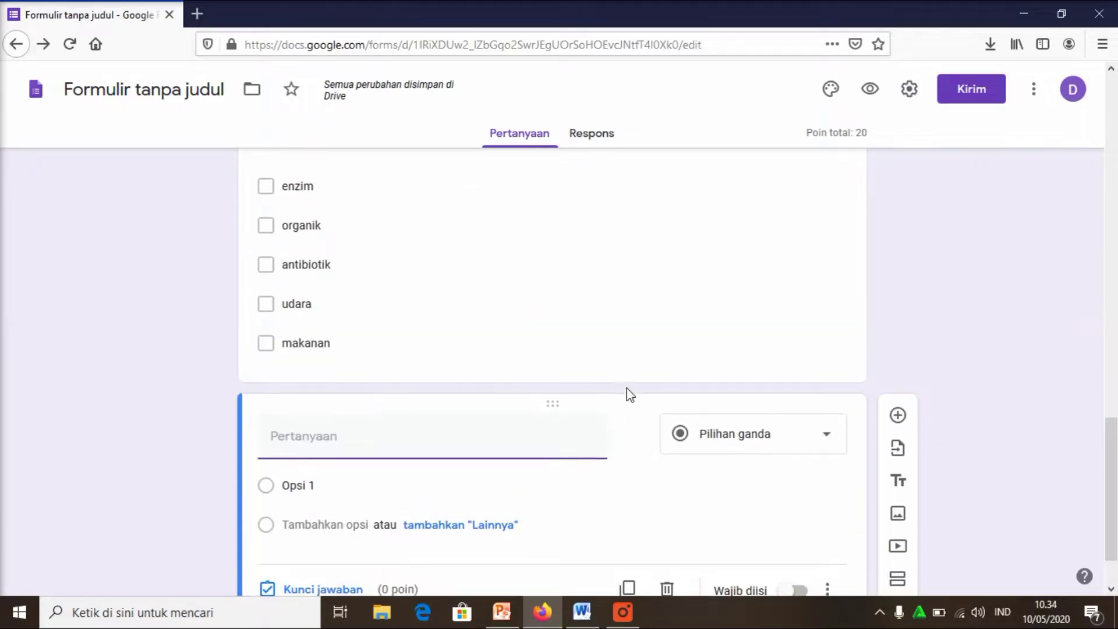
Give the checkbox question's answer key 20 points, then select the new blank question.
{"action": "scroll", "coordinate": [628, 393], "scroll_direction": "up", "scroll_amount": 3}
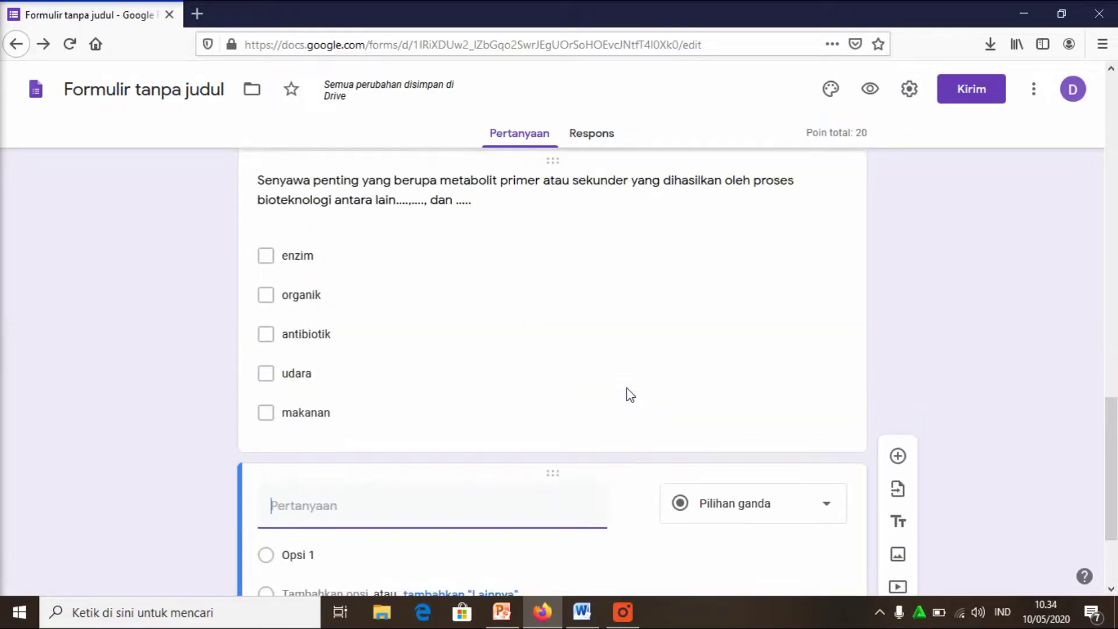
{"action": "left_click", "coordinate": [453, 396]}
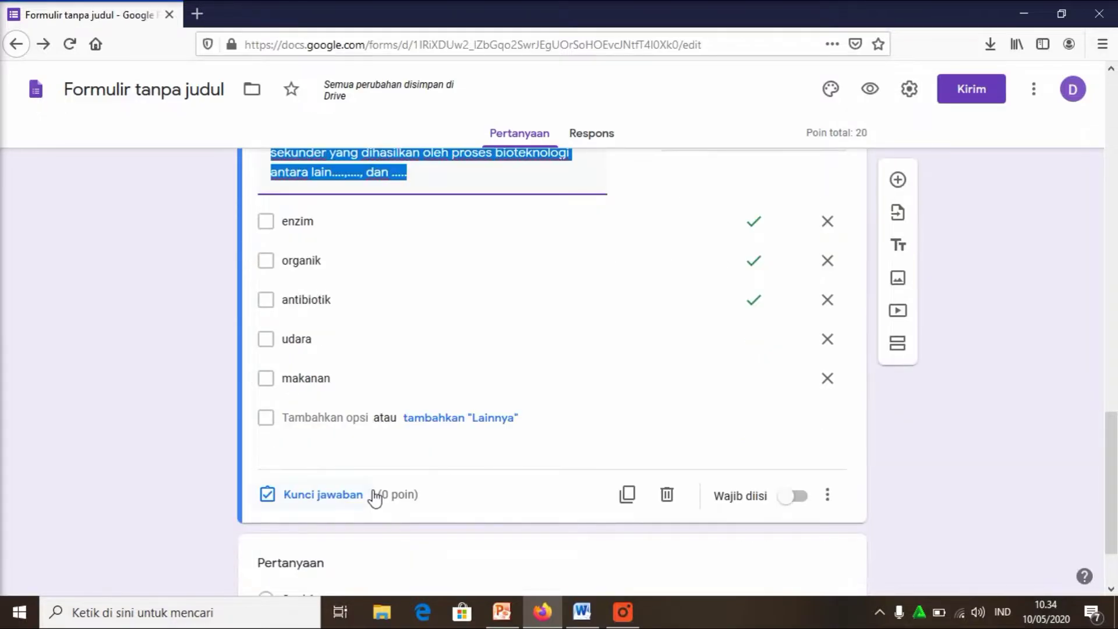
{"action": "left_click", "coordinate": [334, 500]}
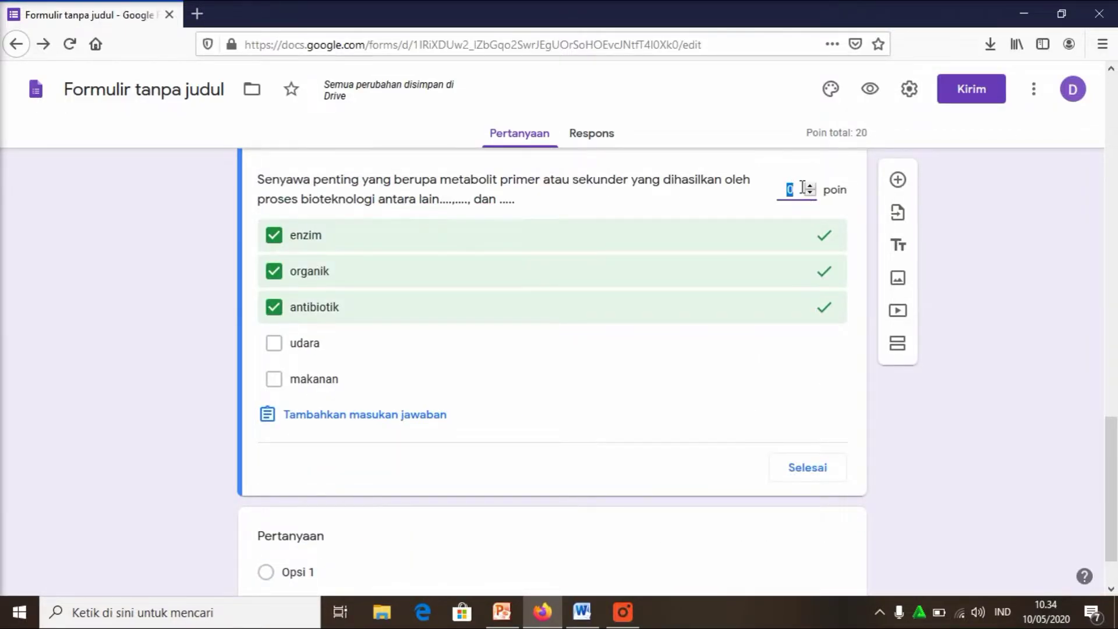
{"action": "left_click", "coordinate": [794, 469]}
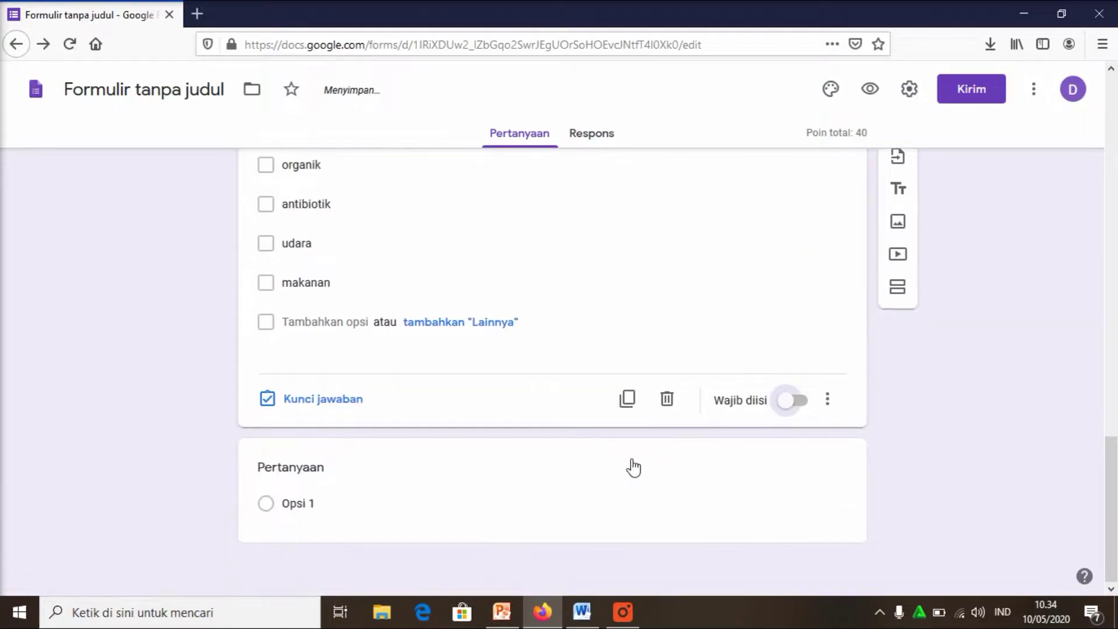
{"action": "left_click", "coordinate": [360, 512]}
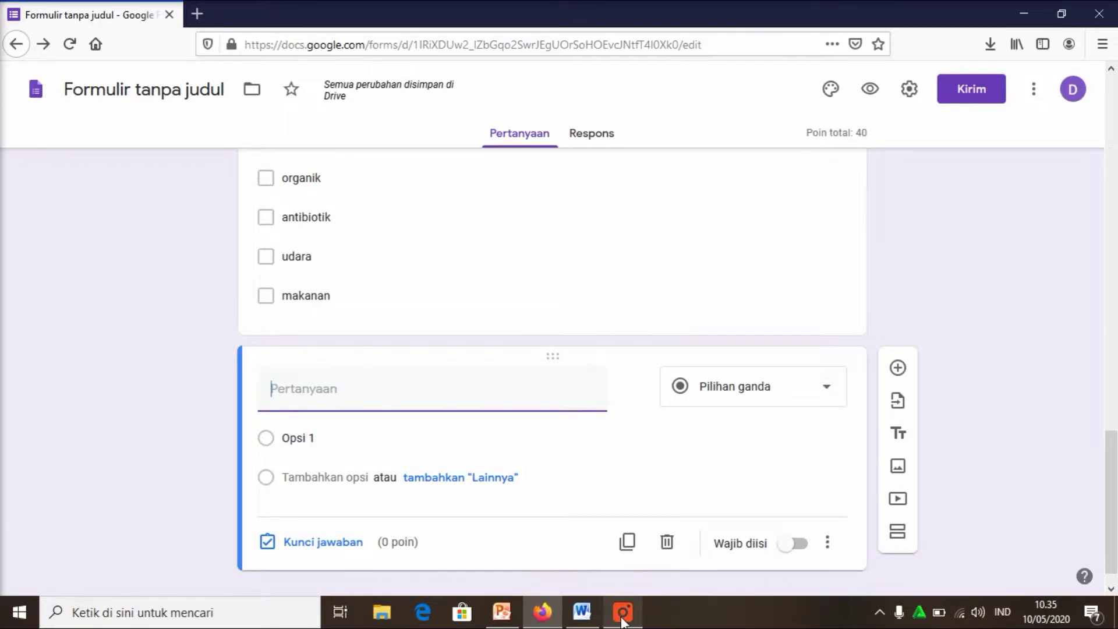
Copy question 4's plant-age sentence from Word and return to the blank question's text field.
{"action": "left_click", "coordinate": [582, 612]}
{"action": "scroll", "coordinate": [582, 494], "scroll_direction": "down", "scroll_amount": 3}
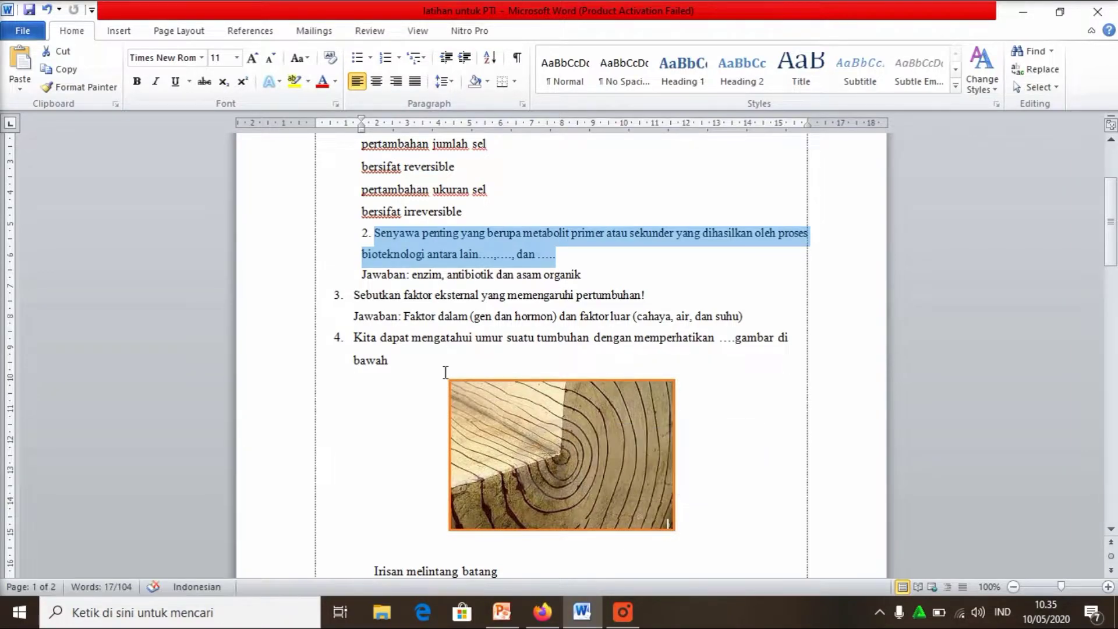
{"action": "left_click", "coordinate": [408, 360]}
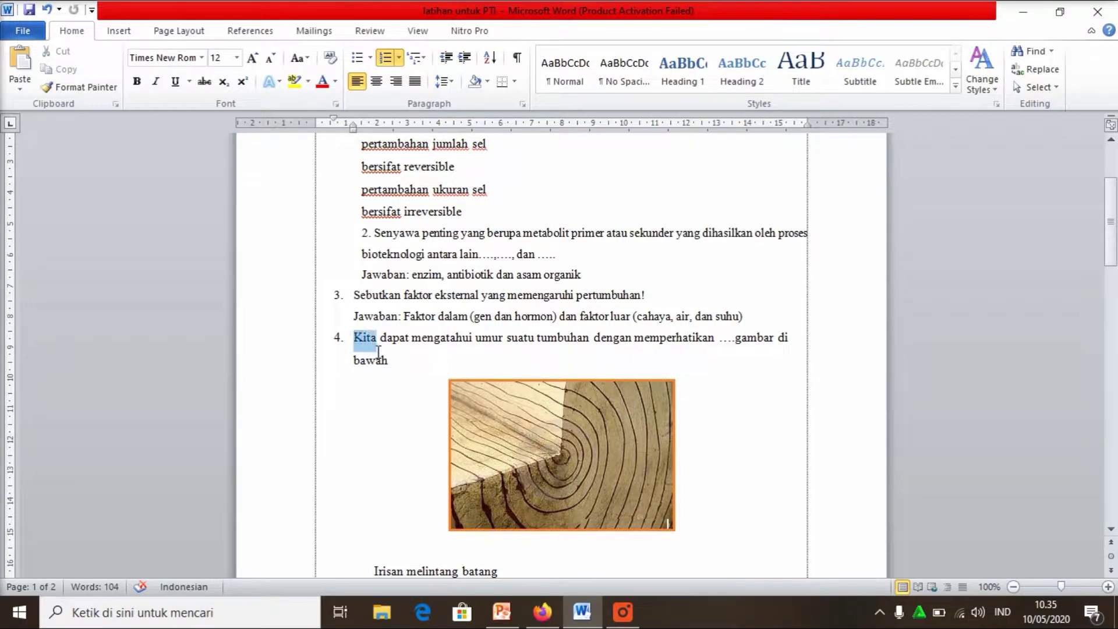
{"action": "triple_click", "coordinate": [355, 337]}
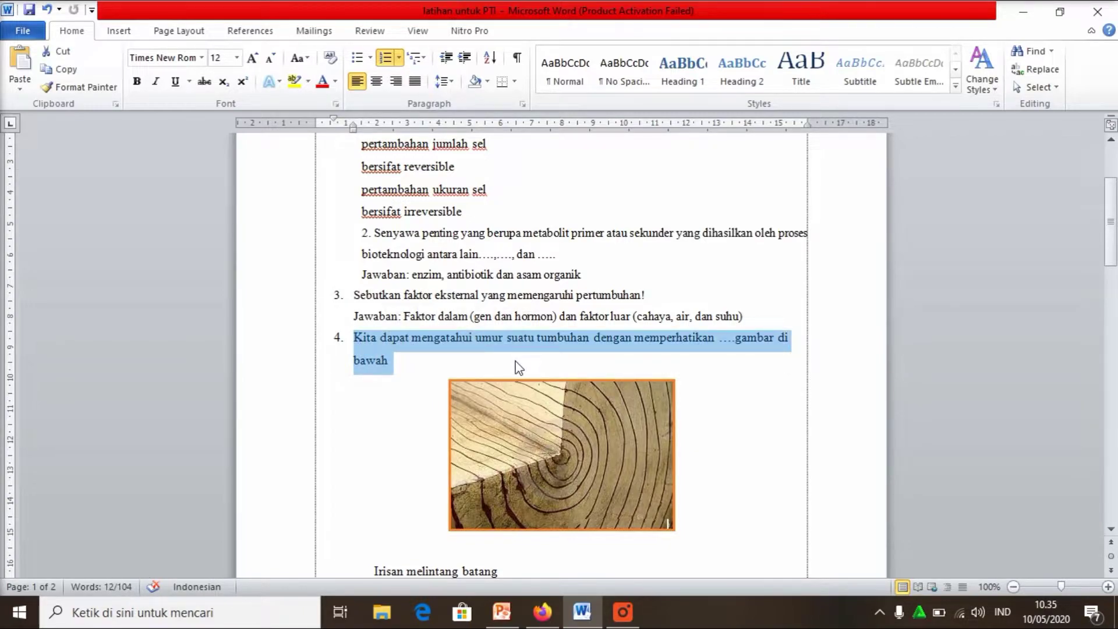
{"action": "left_click", "coordinate": [542, 611]}
{"action": "left_click", "coordinate": [434, 396]}
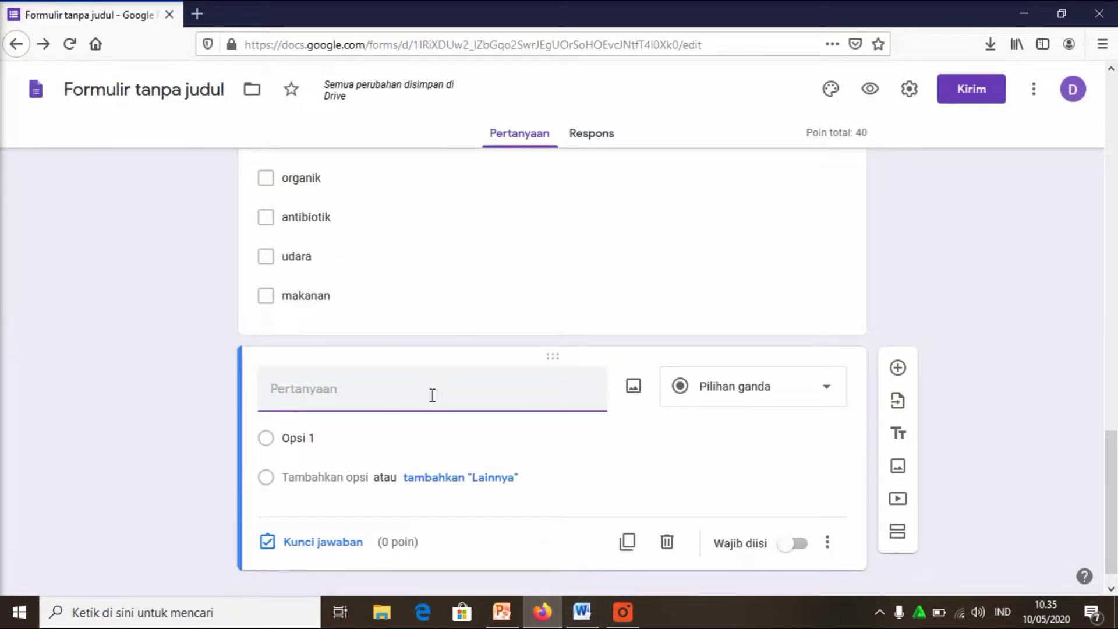
Paste the plant-age sentence as the question text without the leading '4.', then return to Word.
{"action": "type", "text": "4.\tKita dapat mengatahui umur suatu tumbuhan dengan memperhatikan ....gambar di bawah"}
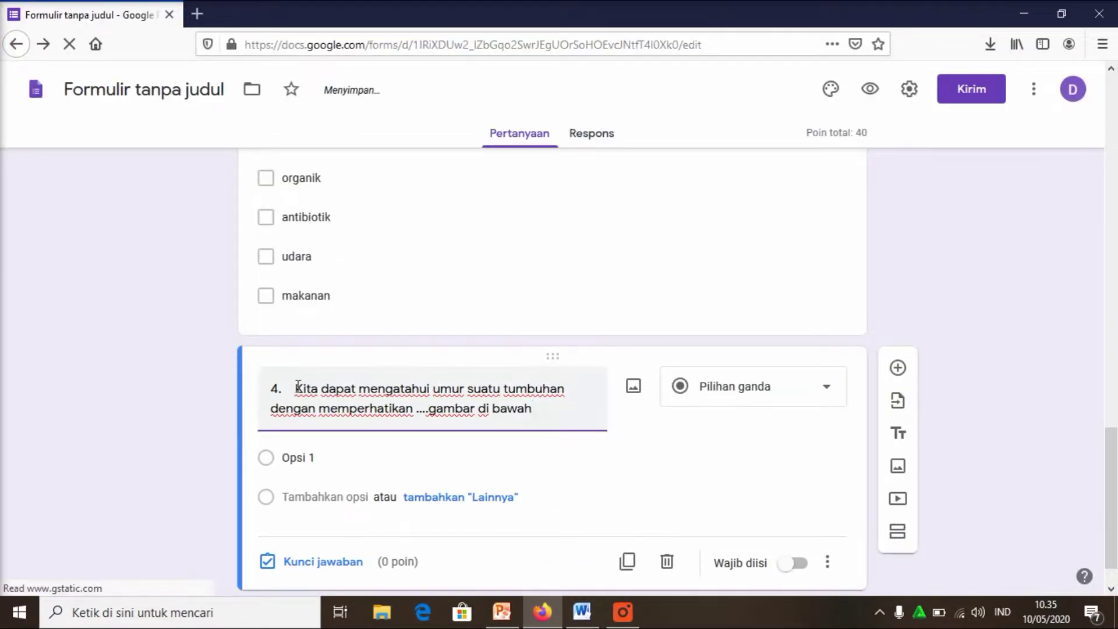
{"action": "left_click", "coordinate": [295, 389]}
{"action": "key", "text": "BackSpace"}
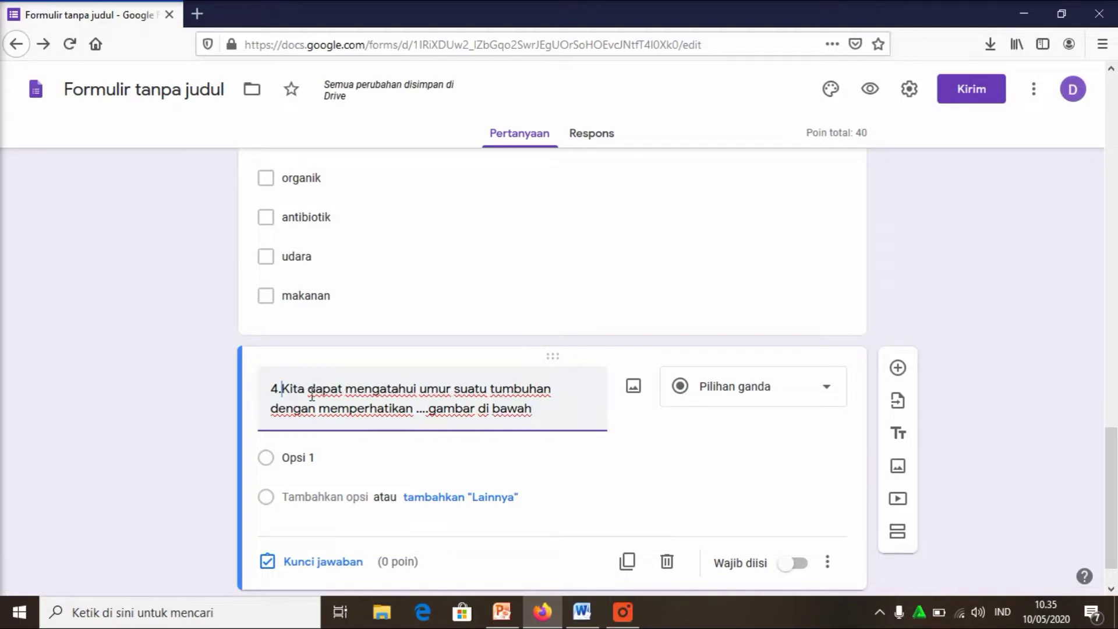
{"action": "key", "text": "BackSpace"}
{"action": "key", "text": "BackSpace"}
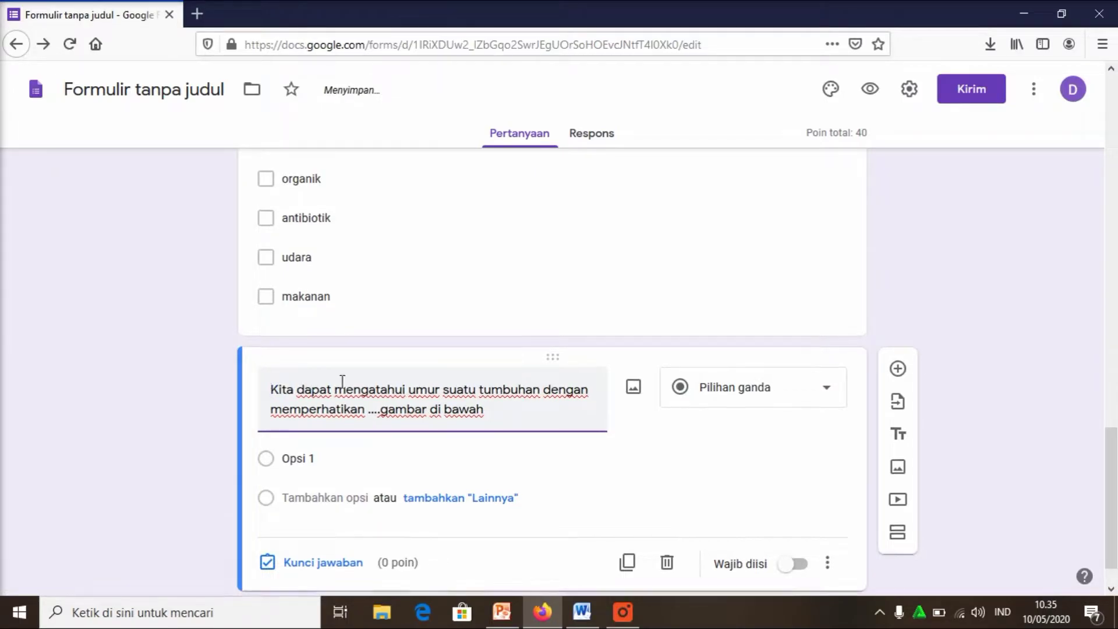
{"action": "scroll", "coordinate": [343, 380], "scroll_direction": "up", "scroll_amount": 5}
{"action": "scroll", "coordinate": [344, 379], "scroll_direction": "down", "scroll_amount": 6}
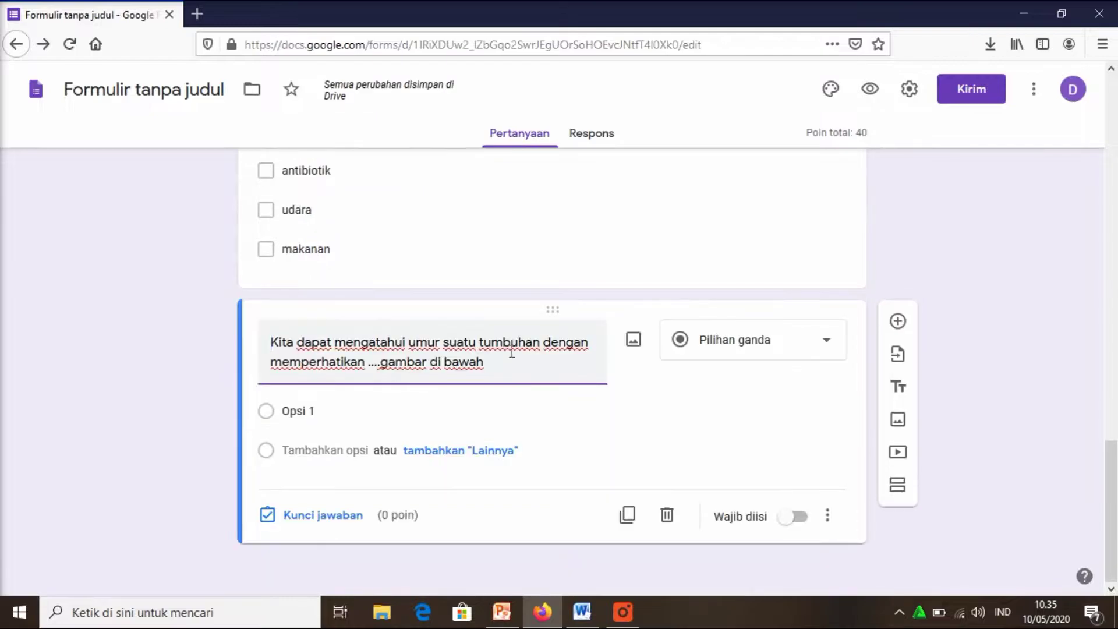
{"action": "left_click", "coordinate": [634, 344]}
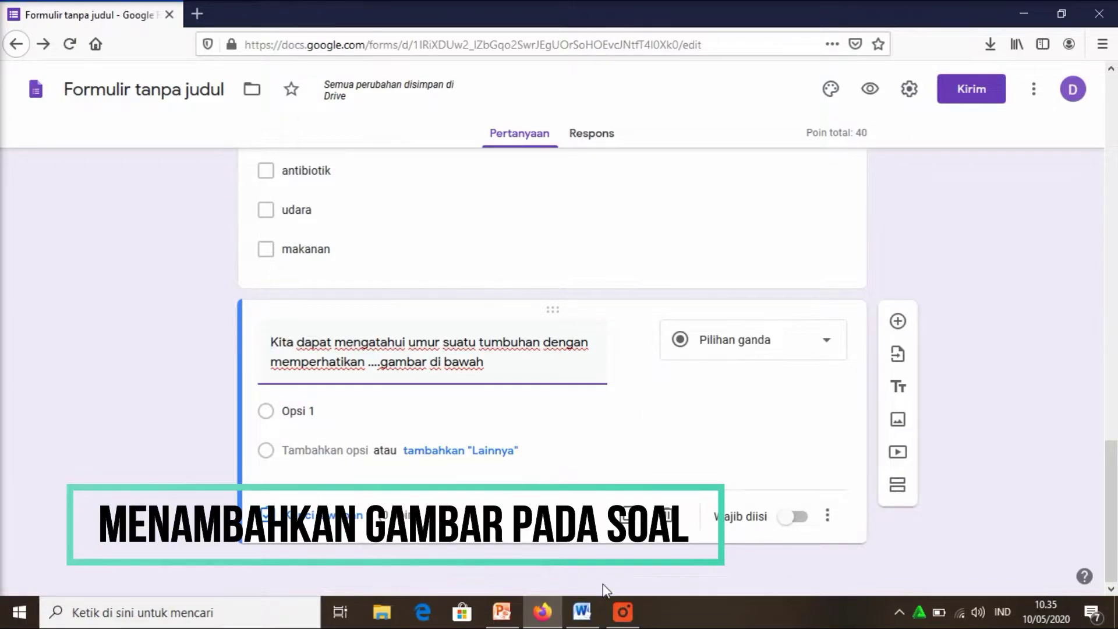
{"action": "left_click", "coordinate": [582, 612]}
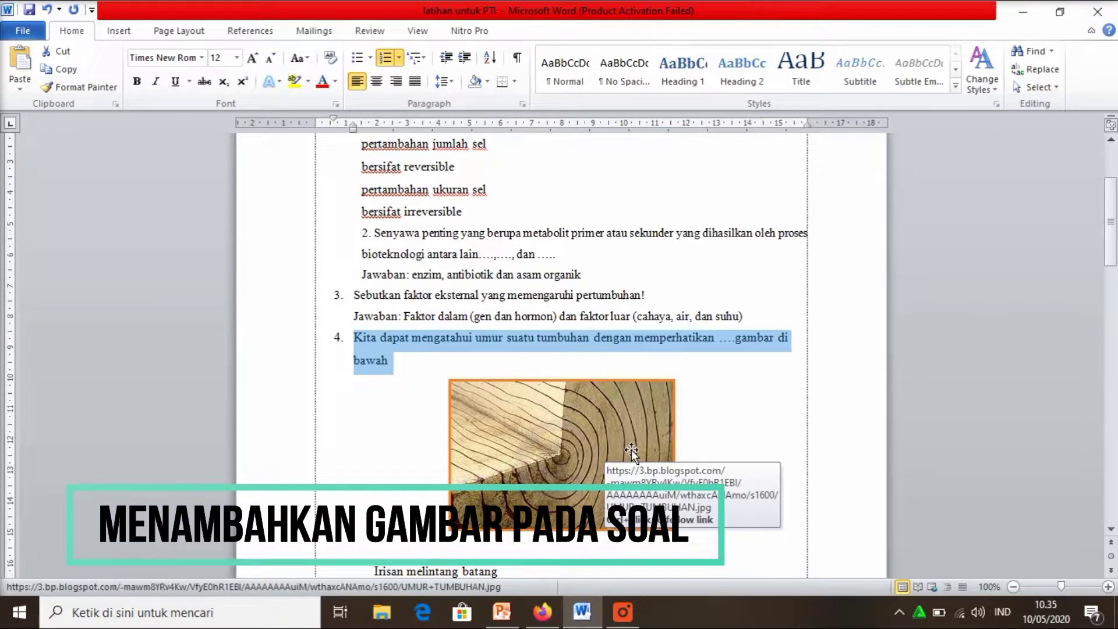
Save Word's tree-ring picture as a JPEG named 'lingkar tahun' in the Pictures folder.
{"action": "left_click", "coordinate": [631, 450]}
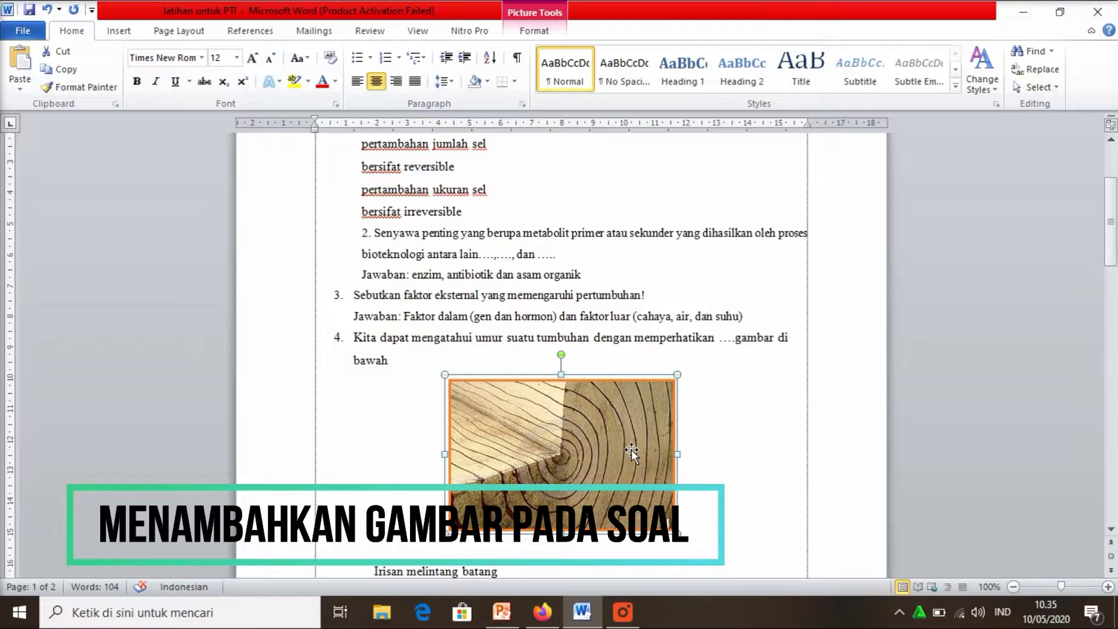
{"action": "scroll", "coordinate": [632, 449], "scroll_direction": "down", "scroll_amount": 3}
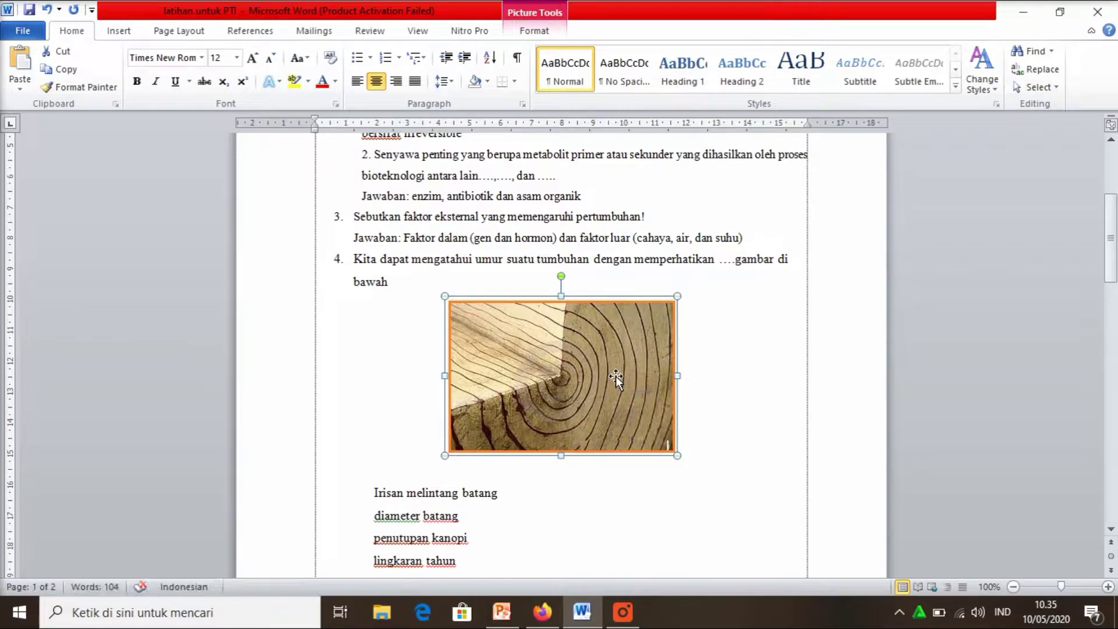
{"action": "right_click", "coordinate": [616, 376]}
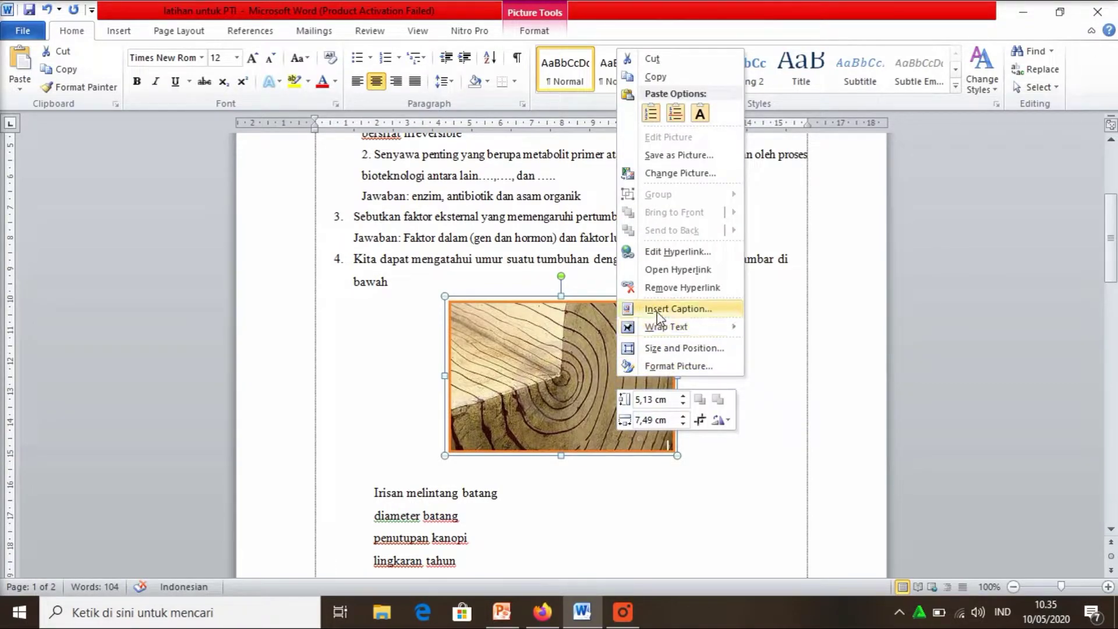
{"action": "left_click", "coordinate": [692, 156]}
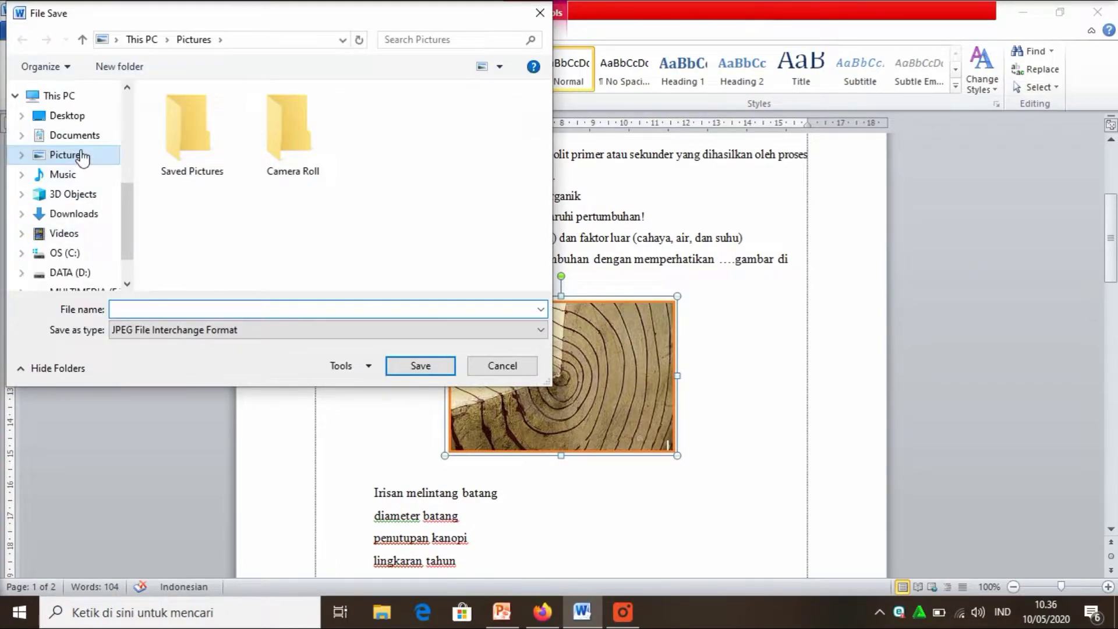
{"action": "left_click", "coordinate": [159, 331]}
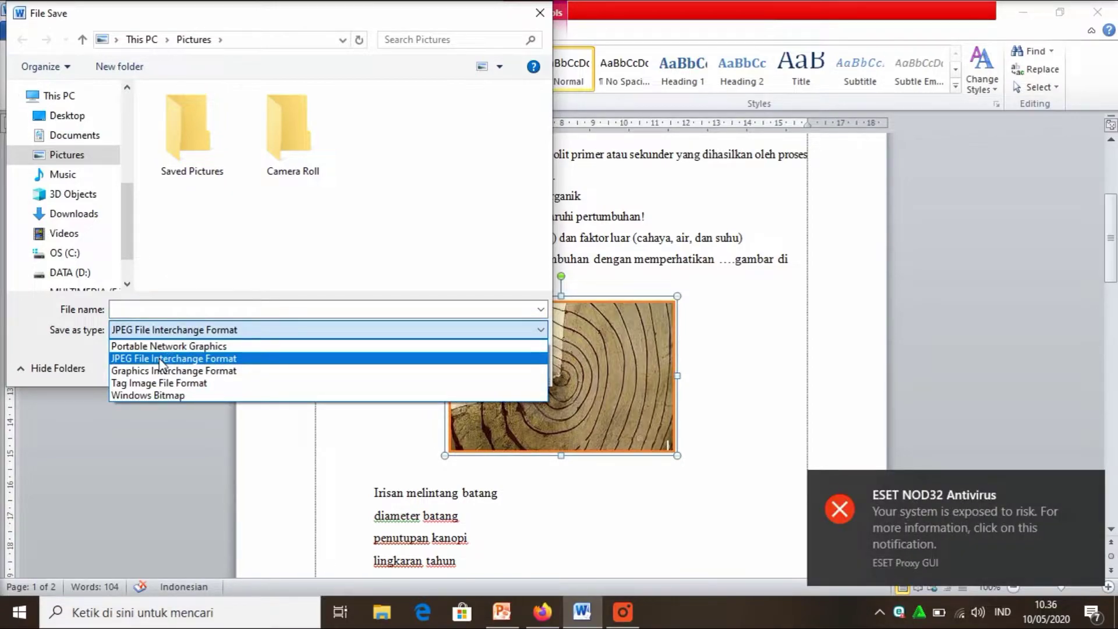
{"action": "left_click", "coordinate": [160, 361]}
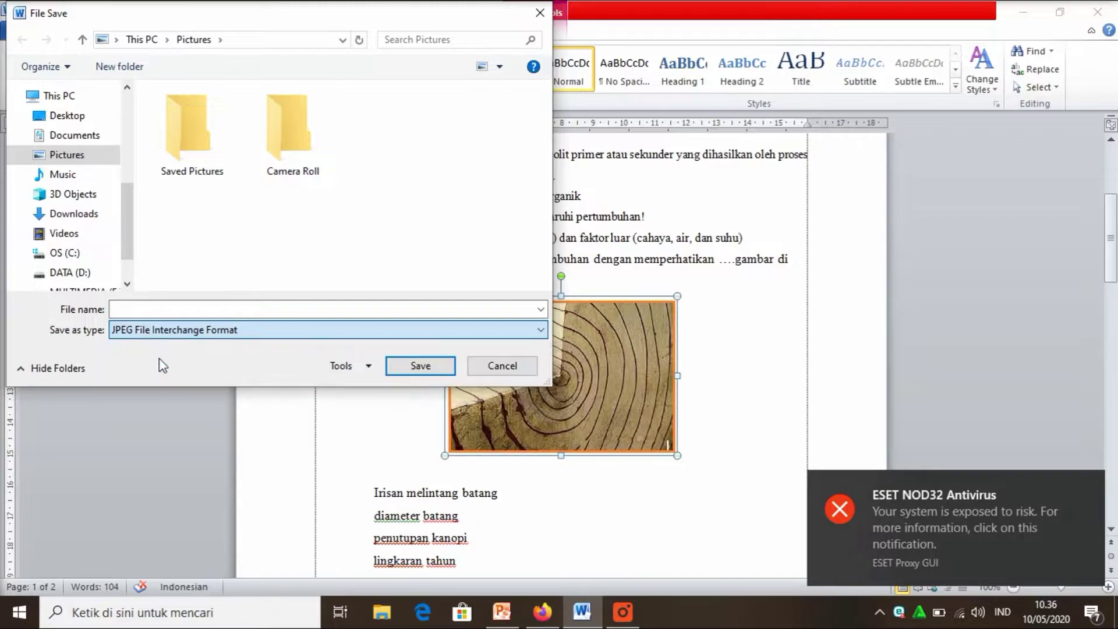
{"action": "left_click", "coordinate": [196, 312]}
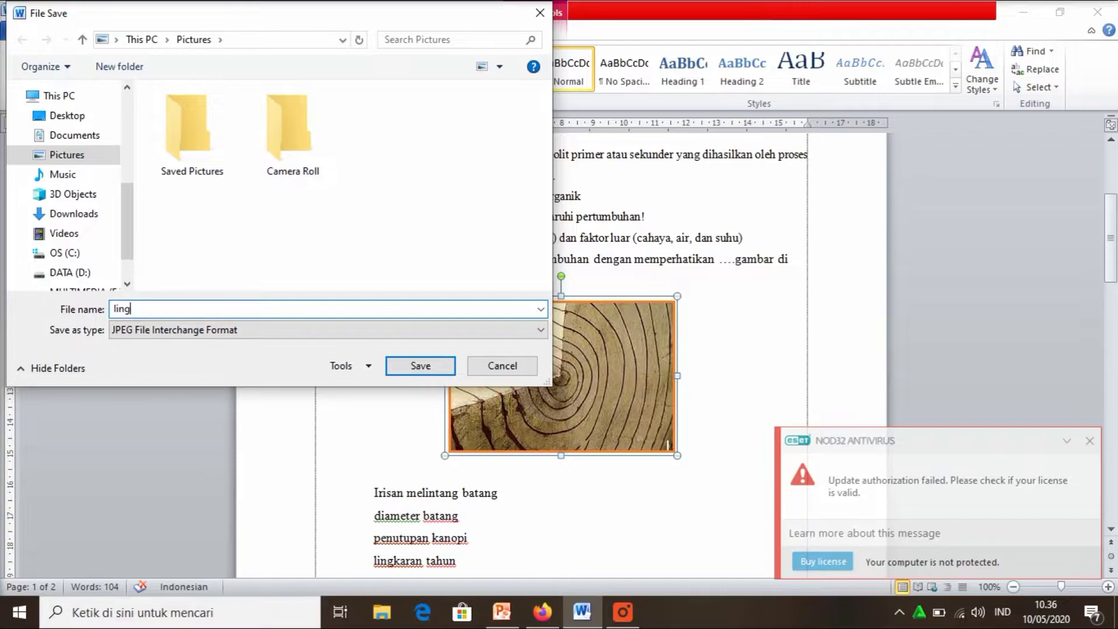
{"action": "type", "text": "hun"}
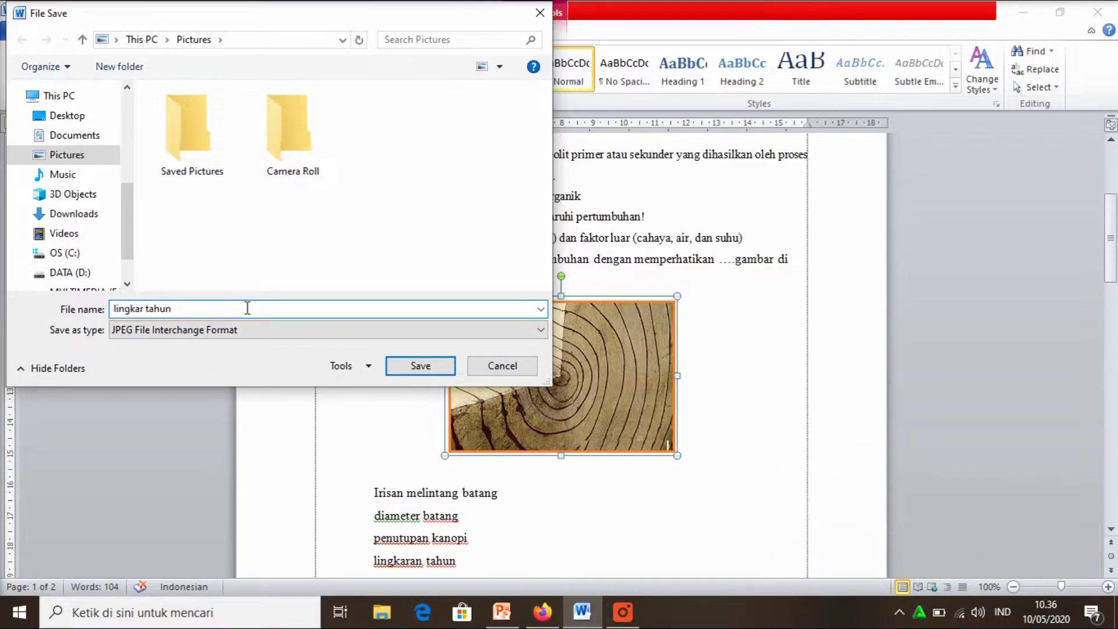
{"action": "left_click", "coordinate": [417, 367]}
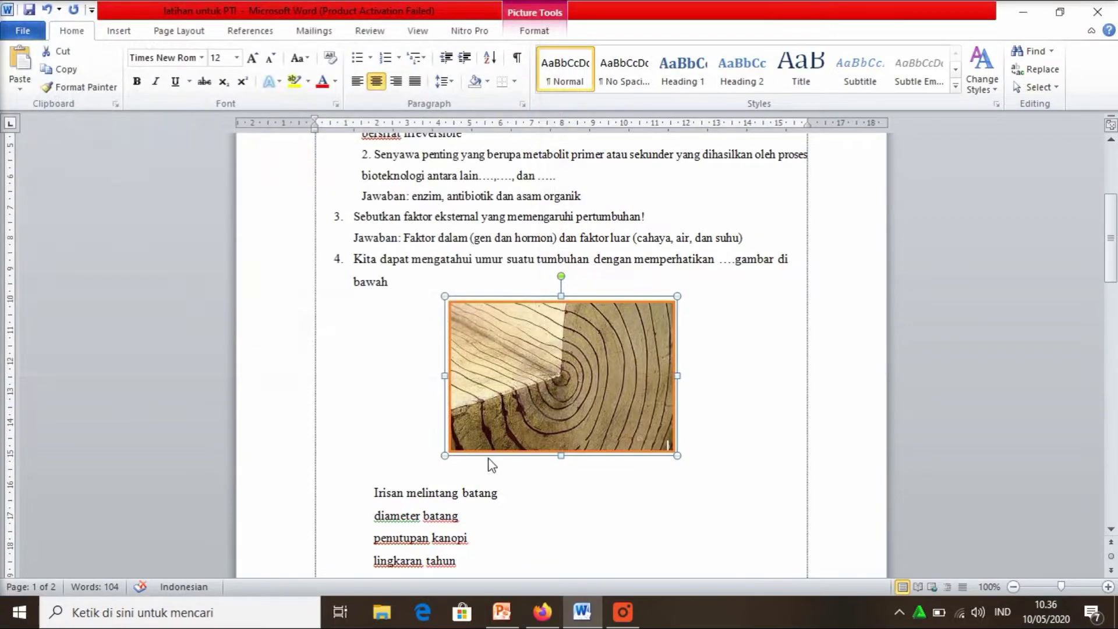
{"action": "scroll", "coordinate": [565, 531], "scroll_direction": "down", "scroll_amount": 2}
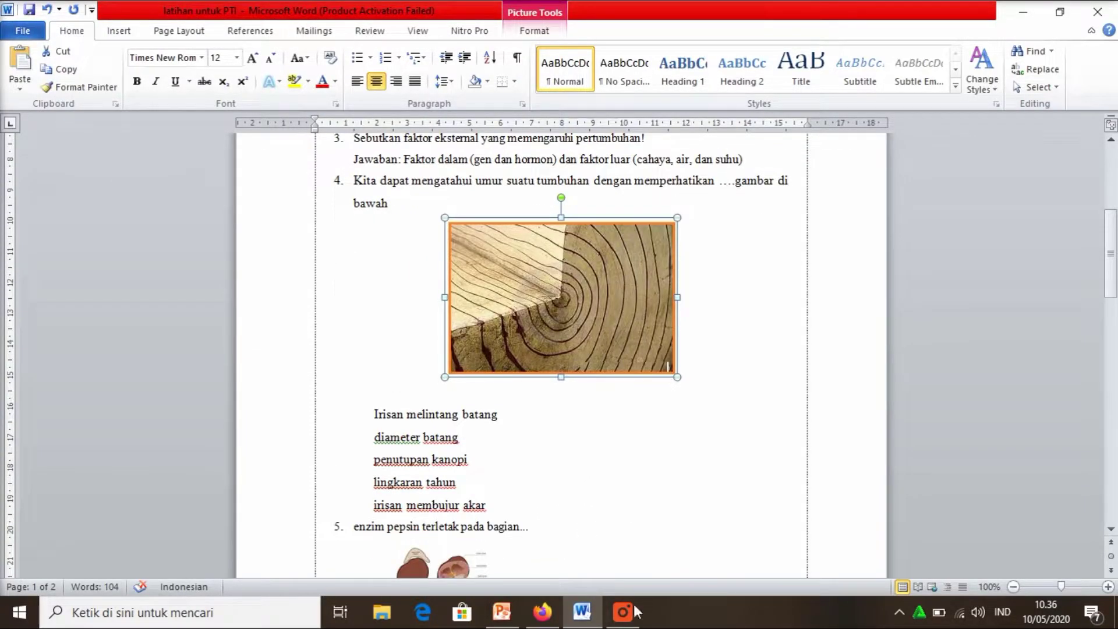
Upload 'lingkar tahun' from Pictures to the plant-age question and shrink the image.
{"action": "left_click", "coordinate": [543, 612]}
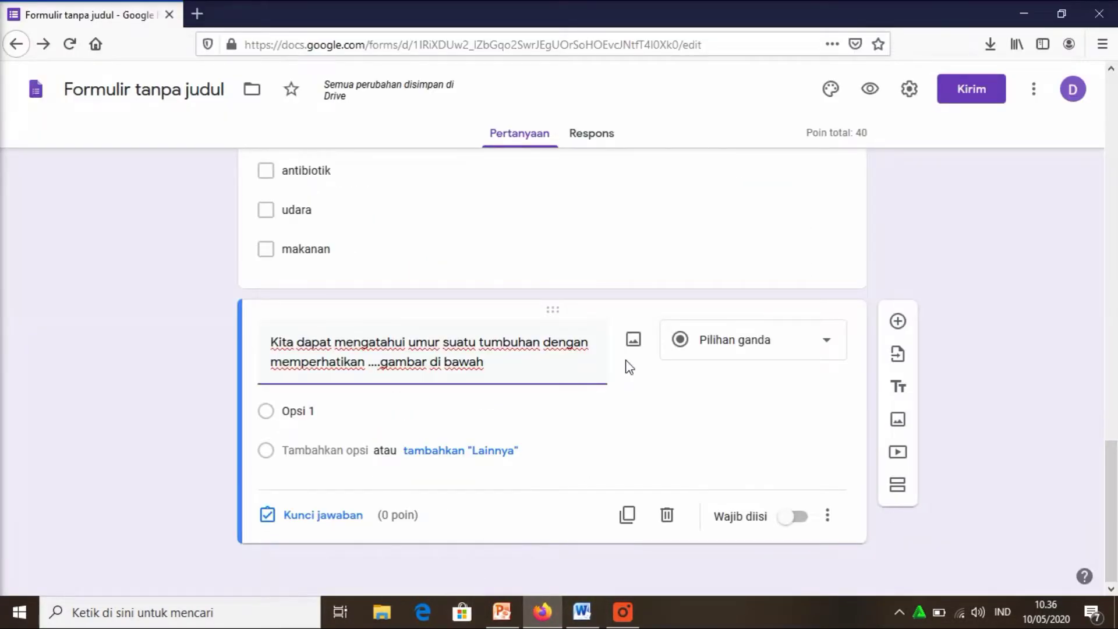
{"action": "left_click", "coordinate": [633, 344]}
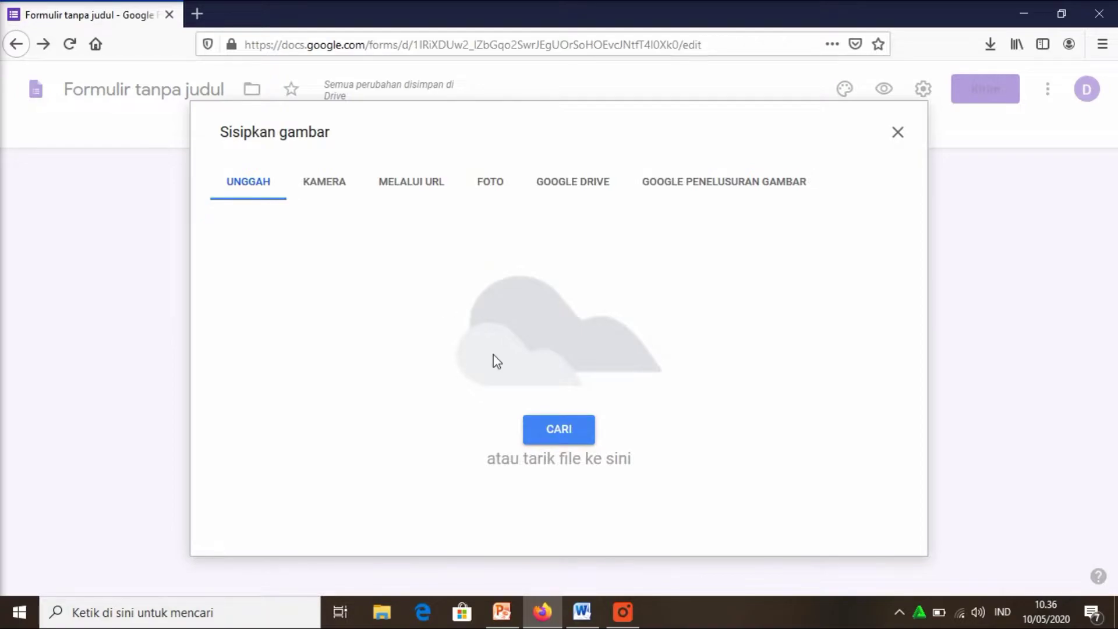
{"action": "left_click", "coordinate": [558, 432]}
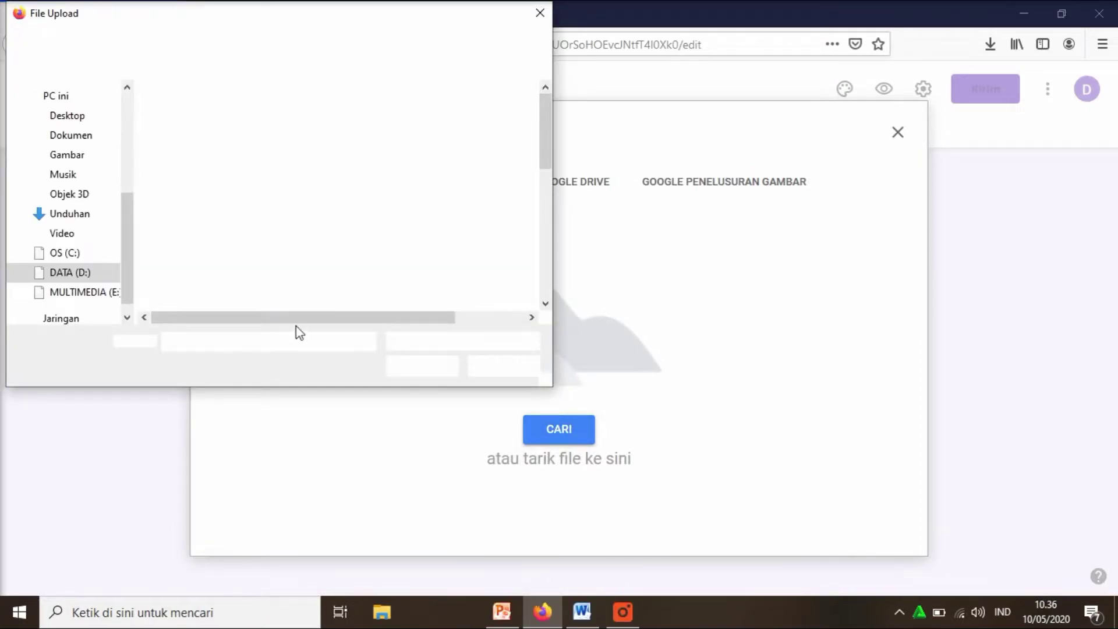
{"action": "left_click", "coordinate": [79, 156]}
{"action": "left_click", "coordinate": [386, 122]}
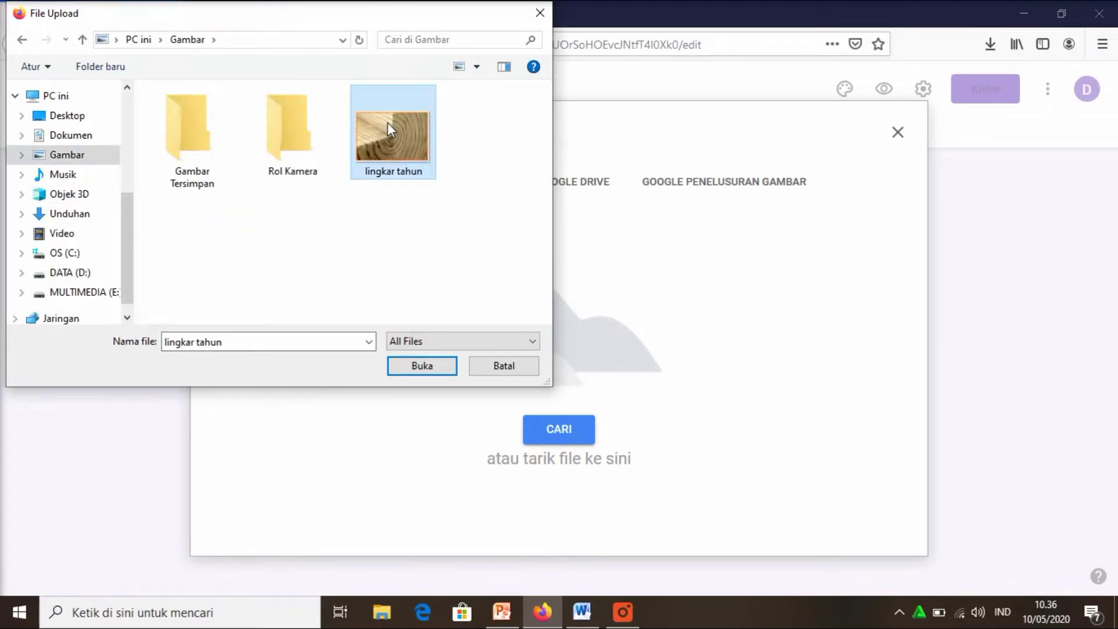
{"action": "left_click", "coordinate": [422, 366]}
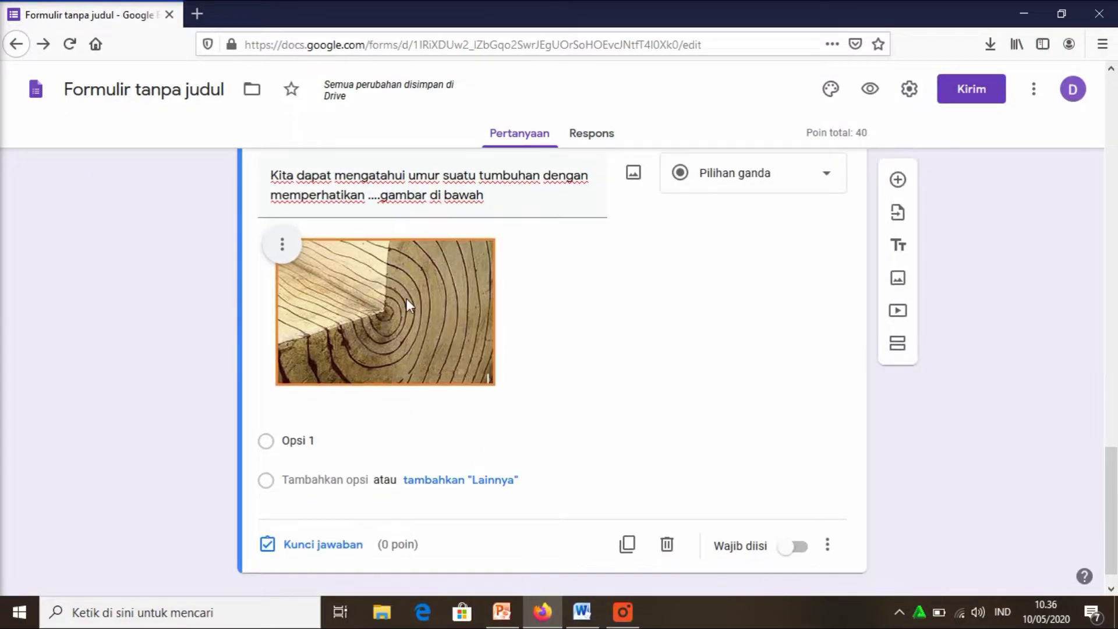
{"action": "left_click", "coordinate": [407, 298]}
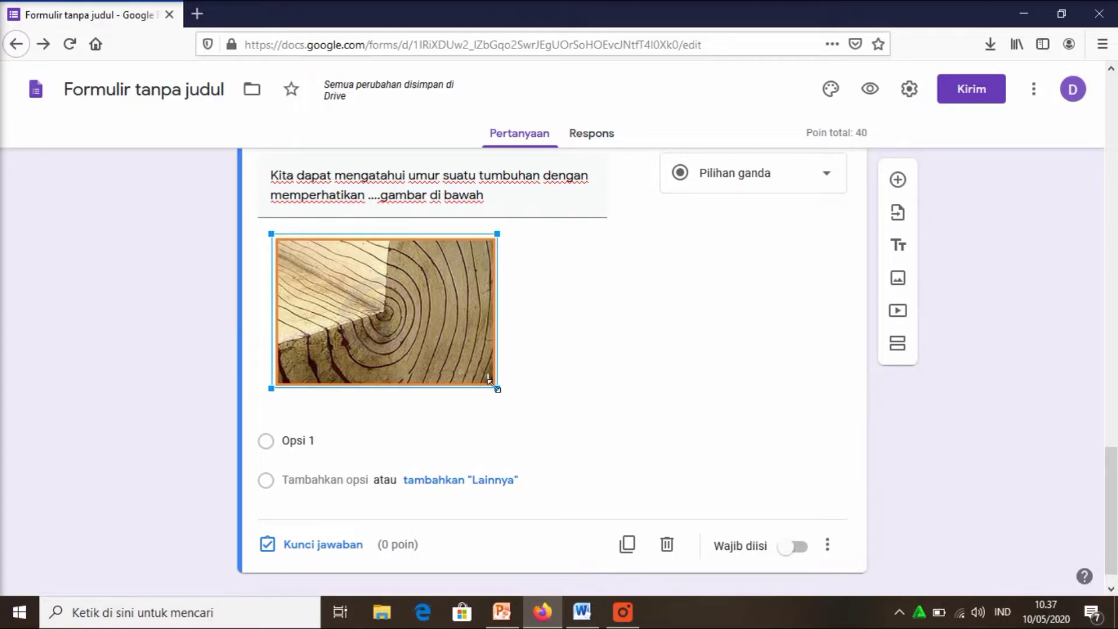
{"action": "left_click_drag", "start_coordinate": [494, 385], "coordinate": [441, 319]}
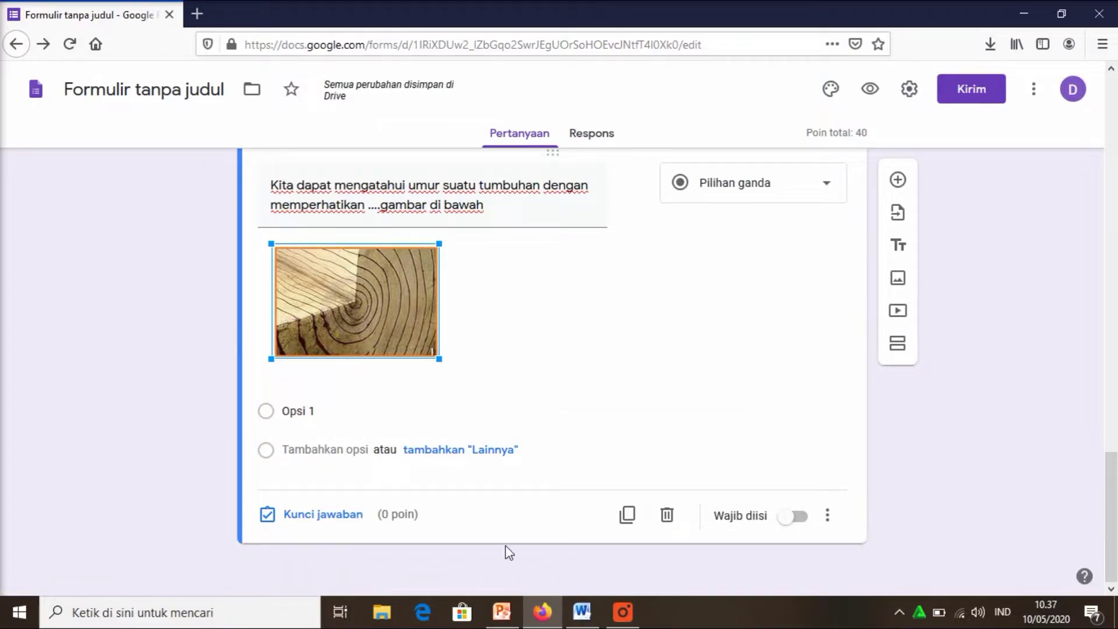
Replace Opsi 1 with the five answer lines copied from Word, from Irisan melintang batang to irisan membujur akar.
{"action": "left_click", "coordinate": [460, 415]}
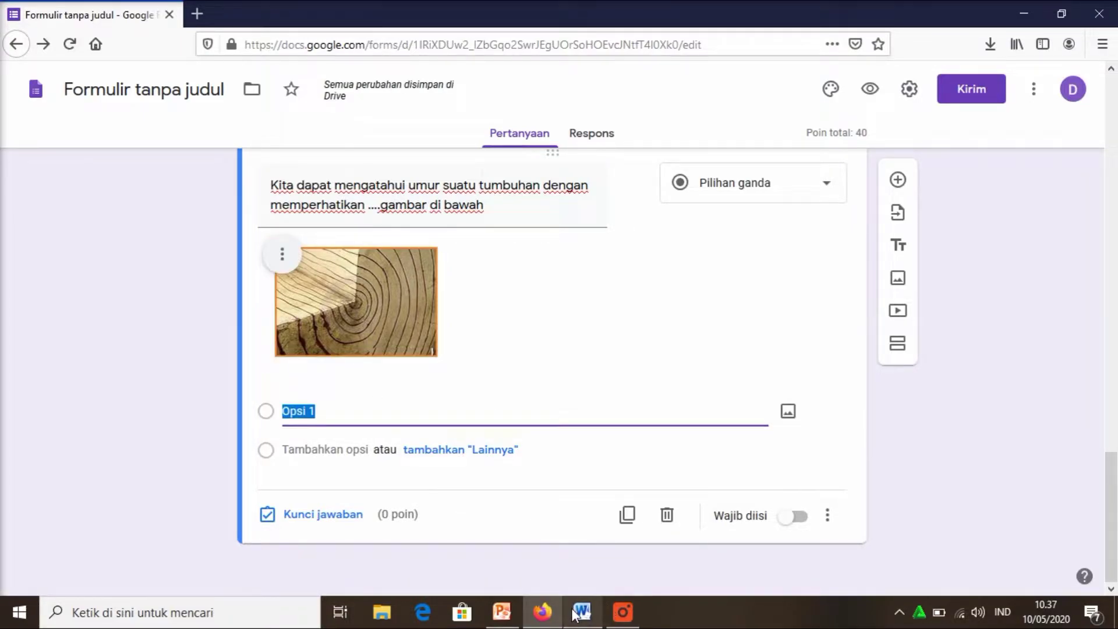
{"action": "left_click", "coordinate": [577, 613]}
{"action": "left_click_drag", "start_coordinate": [498, 507], "coordinate": [370, 415]}
{"action": "key", "text": "ctrl+c"}
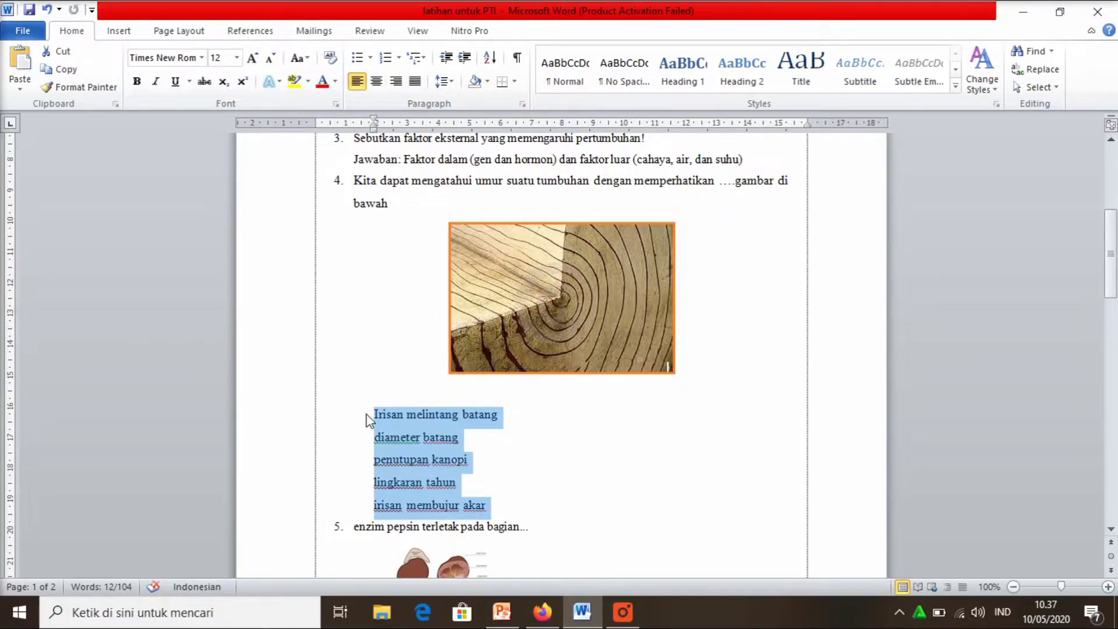
{"action": "left_click", "coordinate": [543, 612]}
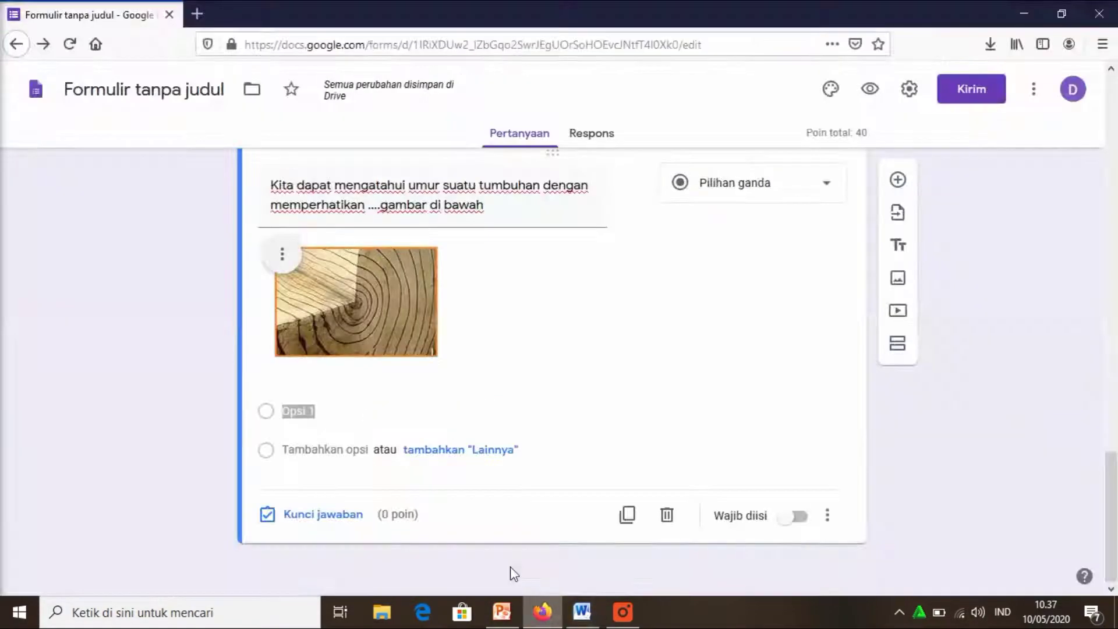
{"action": "left_click", "coordinate": [427, 406]}
{"action": "left_click_drag", "start_coordinate": [427, 406], "coordinate": [220, 395]}
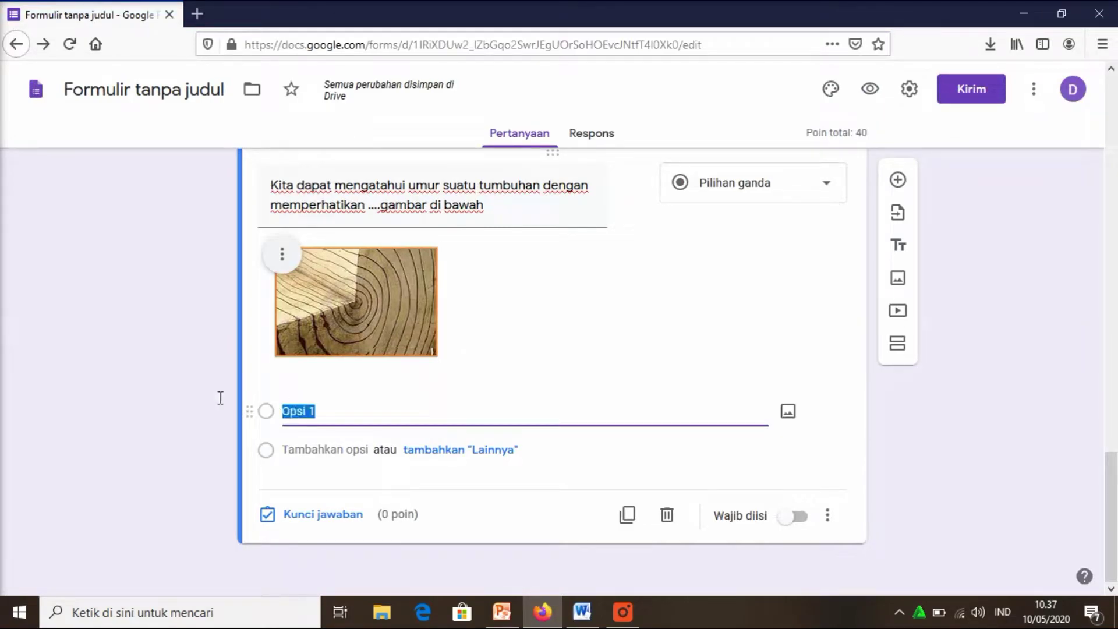
{"action": "left_click", "coordinate": [222, 405]}
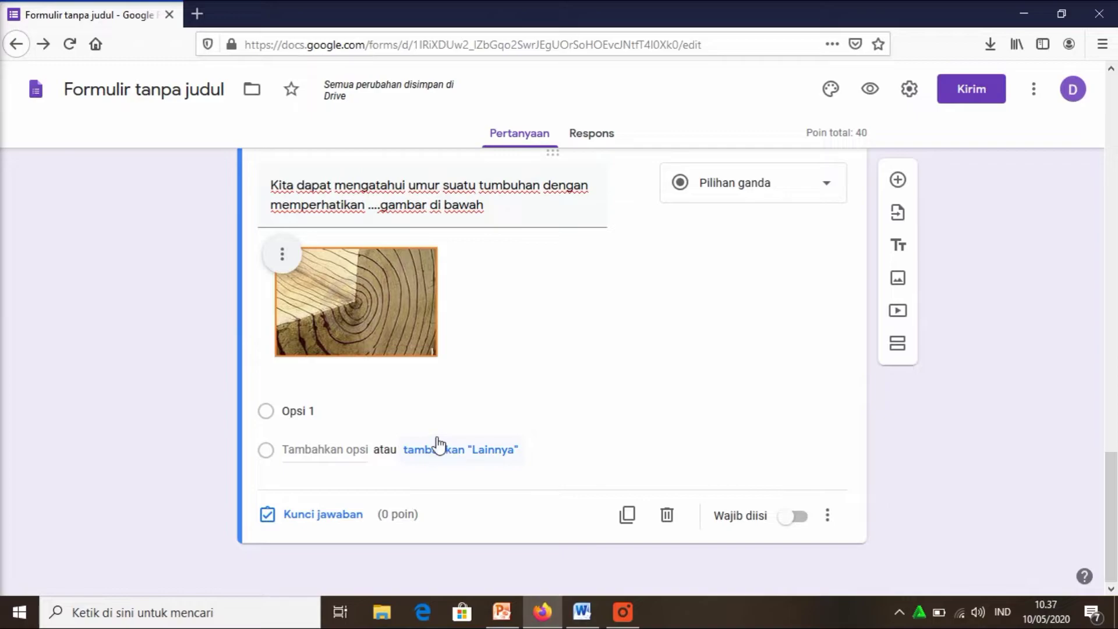
{"action": "left_click", "coordinate": [425, 415]}
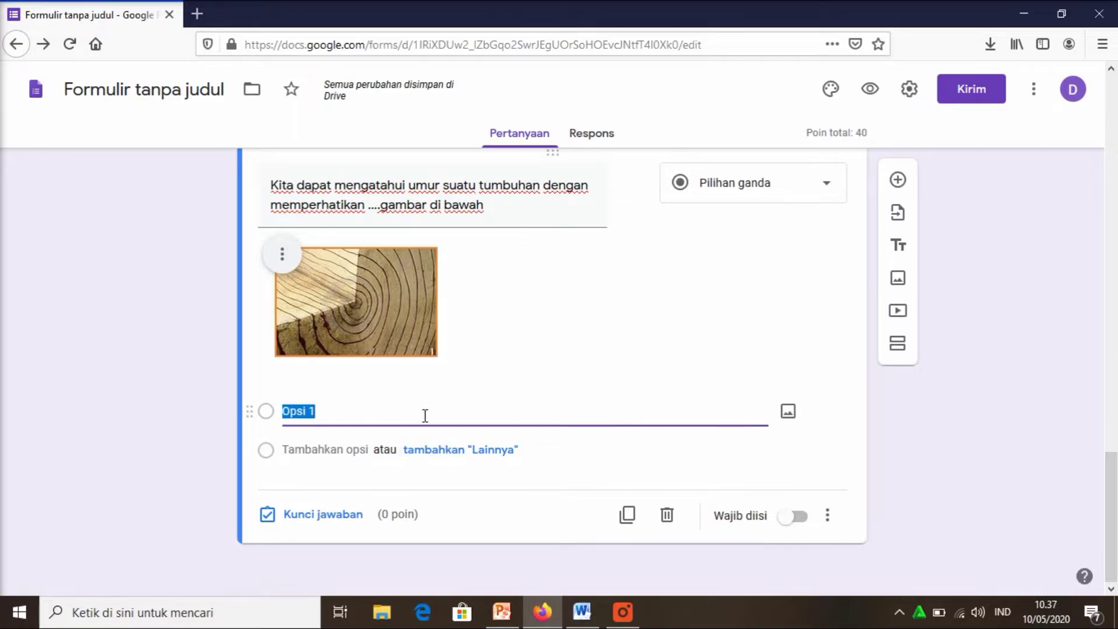
{"action": "key", "text": "BackSpace"}
{"action": "key", "text": "ctrl+v"}
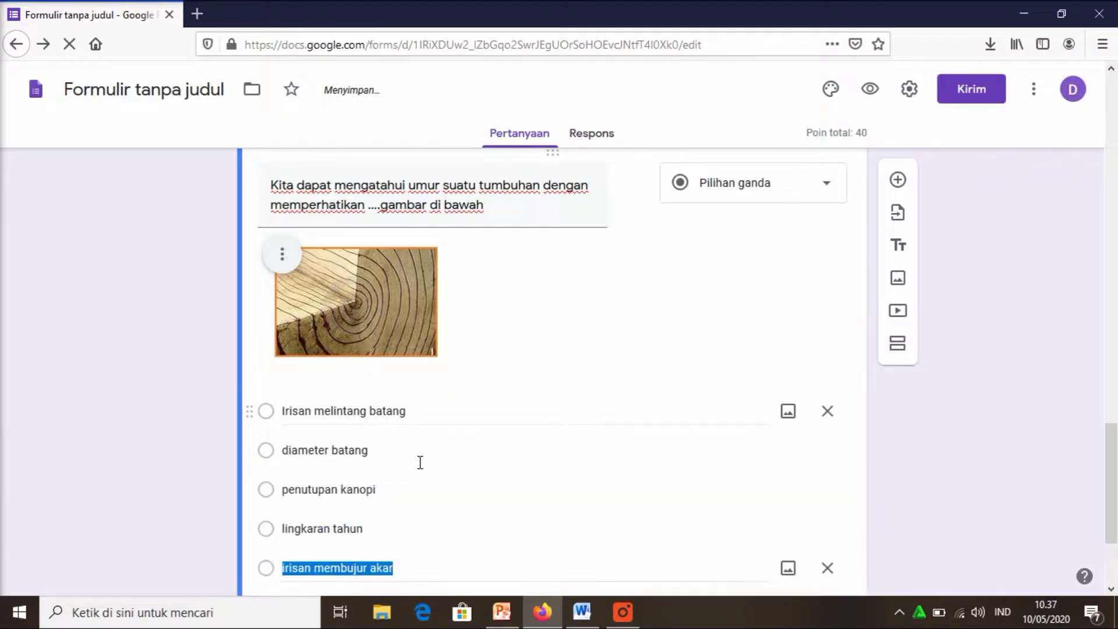
{"action": "scroll", "coordinate": [372, 484], "scroll_direction": "down", "scroll_amount": 3}
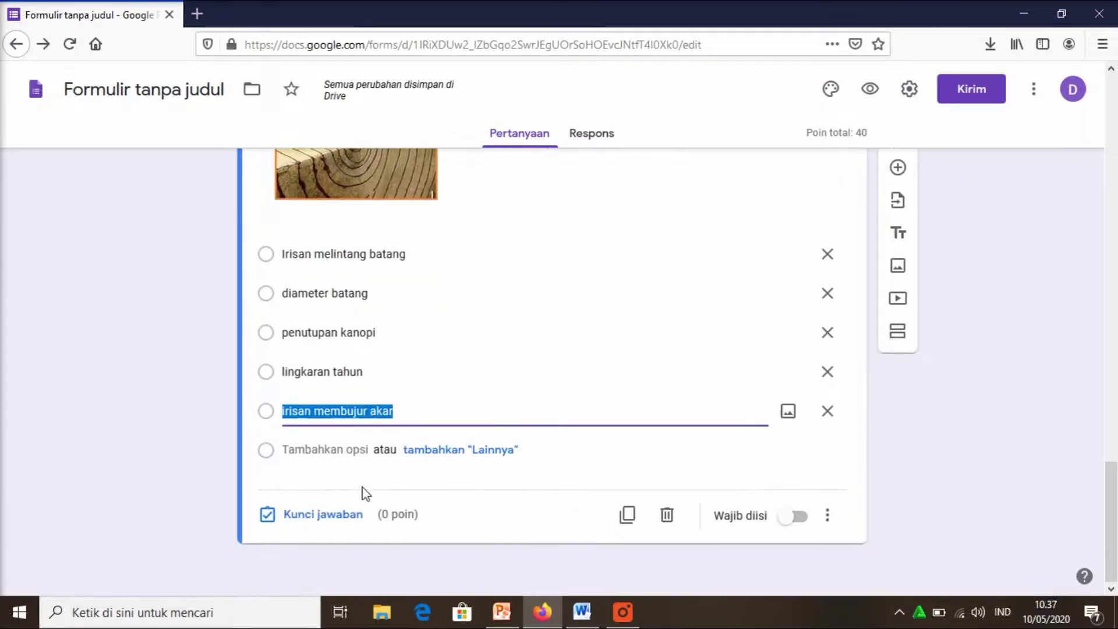
Make lingkaran tahun the correct answer worth 20 points.
{"action": "left_click", "coordinate": [317, 518]}
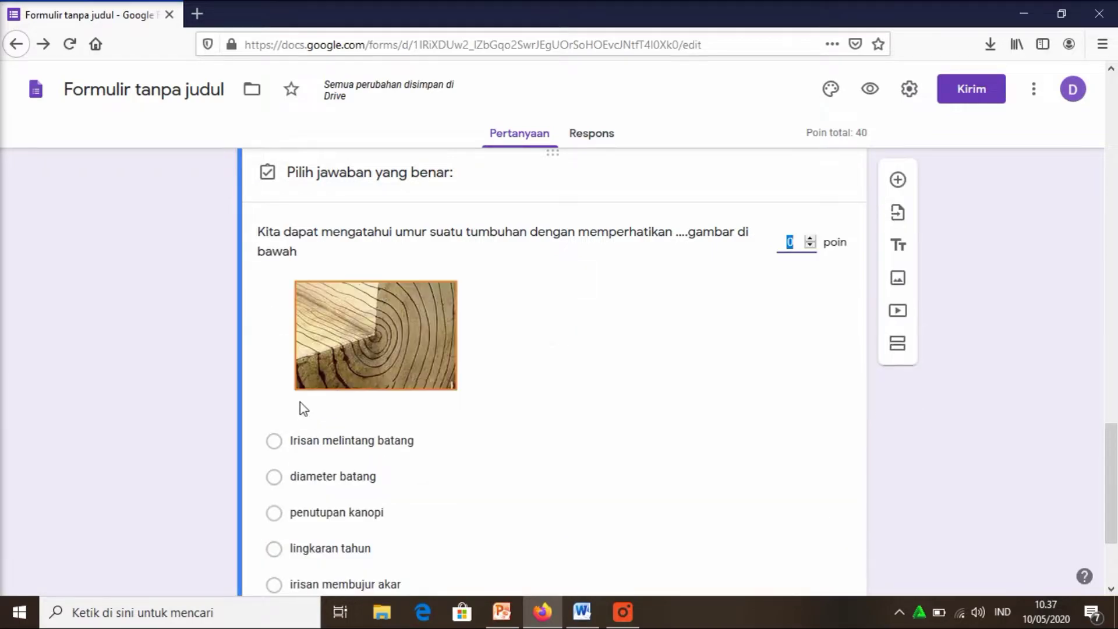
{"action": "scroll", "coordinate": [327, 536], "scroll_direction": "down", "scroll_amount": 3}
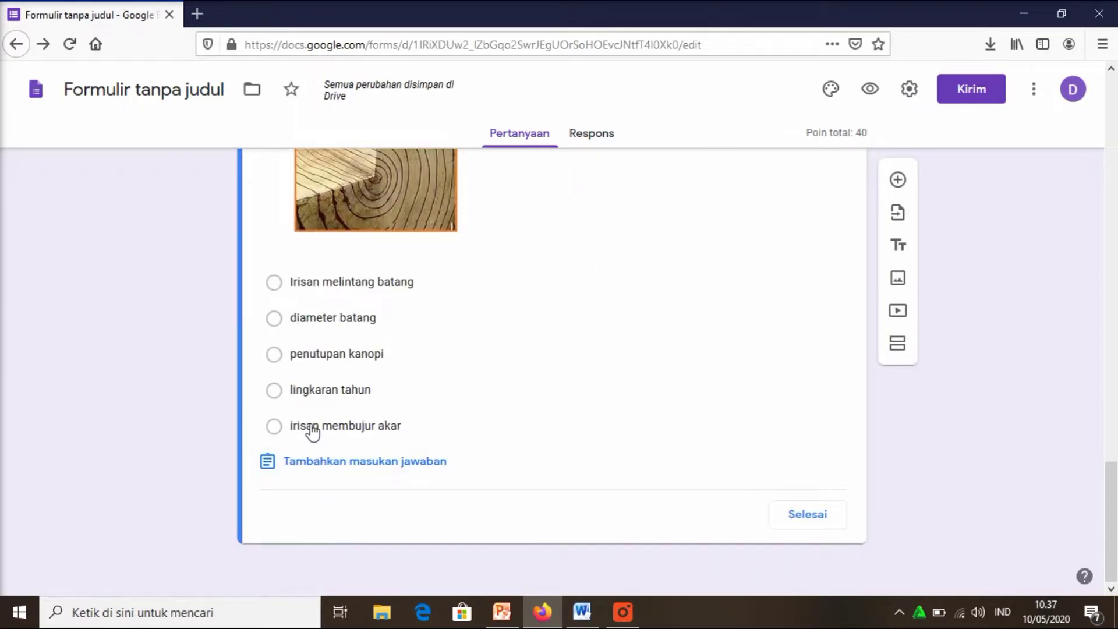
{"action": "left_click", "coordinate": [275, 391]}
{"action": "scroll", "coordinate": [616, 417], "scroll_direction": "up", "scroll_amount": 8}
{"action": "scroll", "coordinate": [827, 402], "scroll_direction": "down", "scroll_amount": 4}
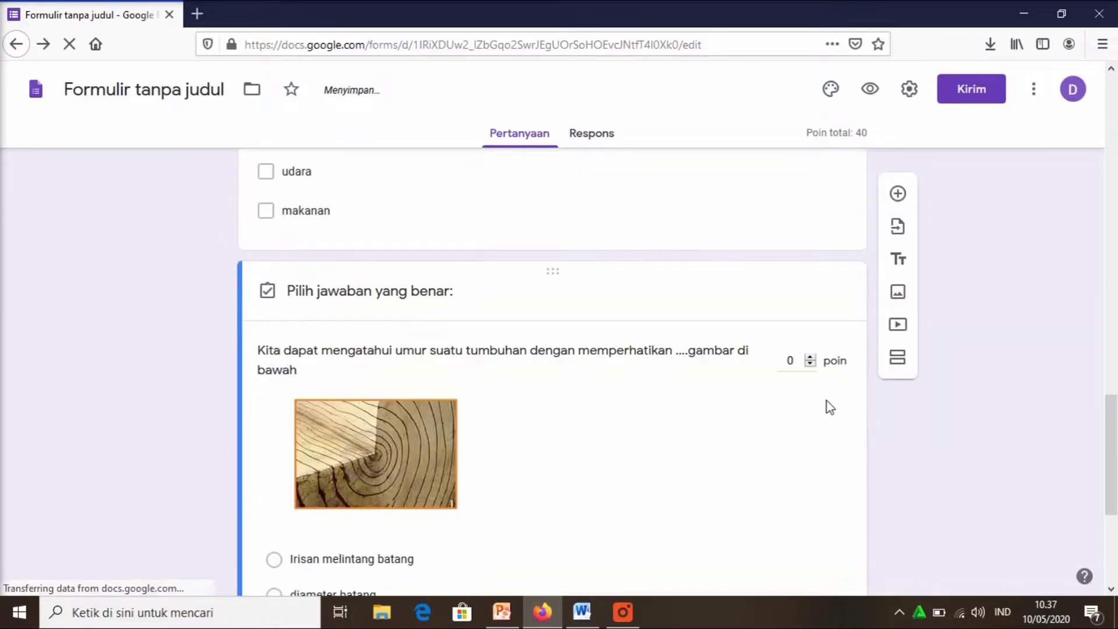
{"action": "left_click", "coordinate": [798, 333]}
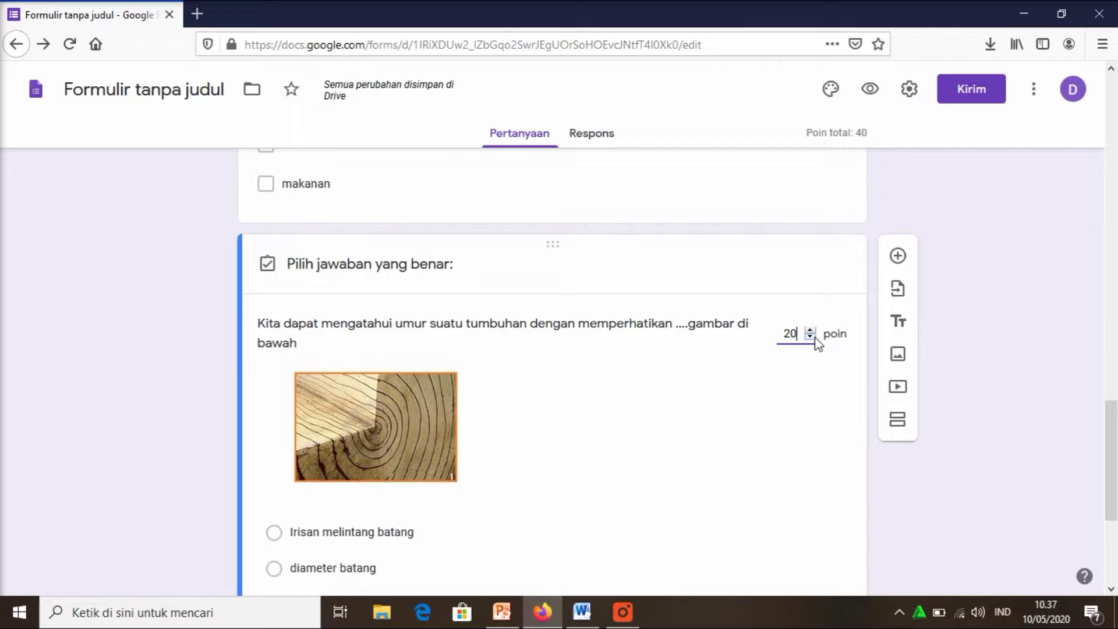
{"action": "scroll", "coordinate": [822, 350], "scroll_direction": "down", "scroll_amount": 4}
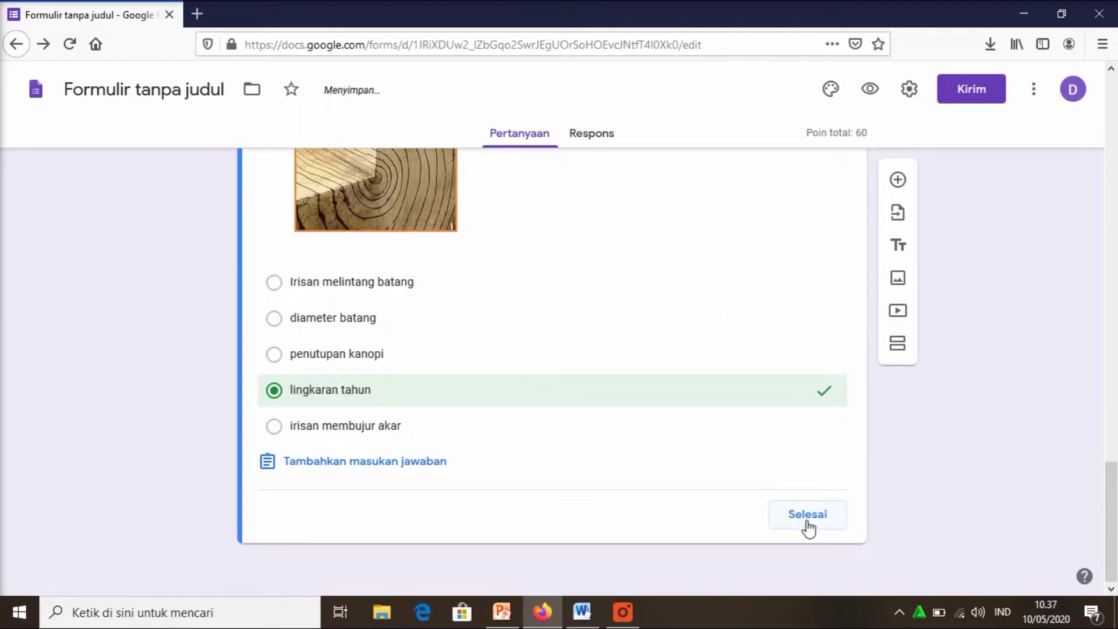
{"action": "left_click", "coordinate": [809, 527]}
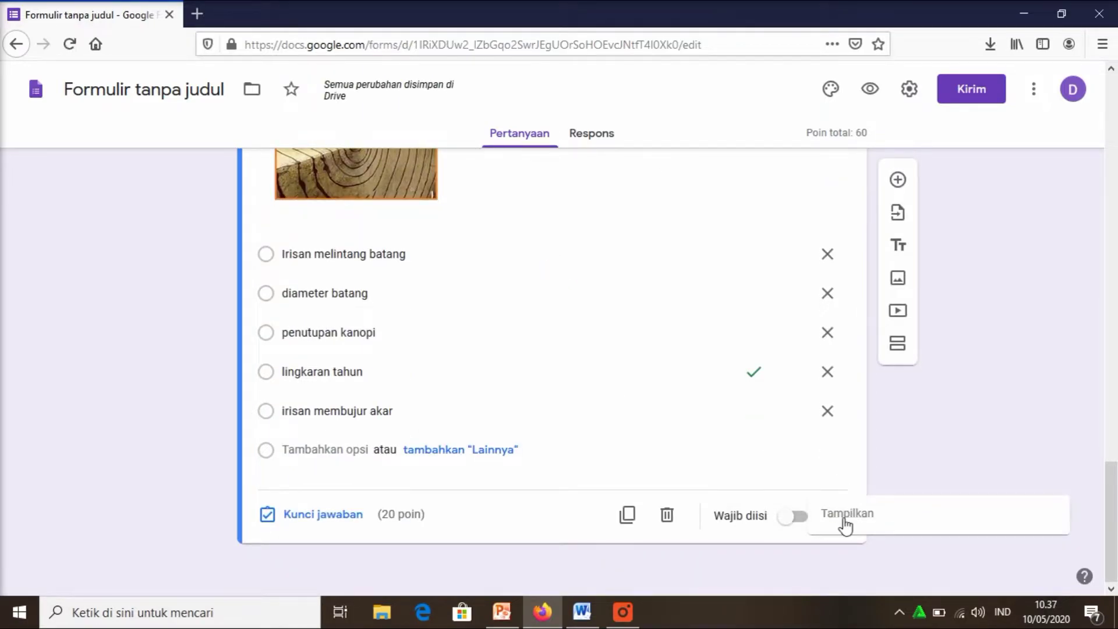
Turn on shuffling of the option order and bring Word back to the front.
{"action": "left_click", "coordinate": [838, 521]}
{"action": "left_click", "coordinate": [892, 562]}
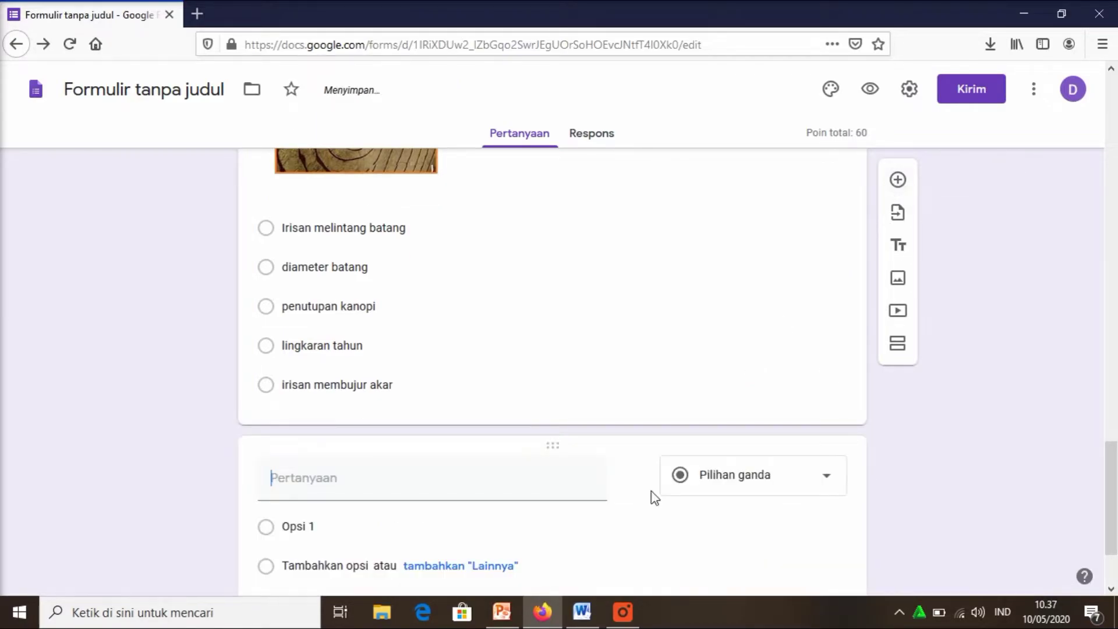
{"action": "mouse_move", "coordinate": [592, 620]}
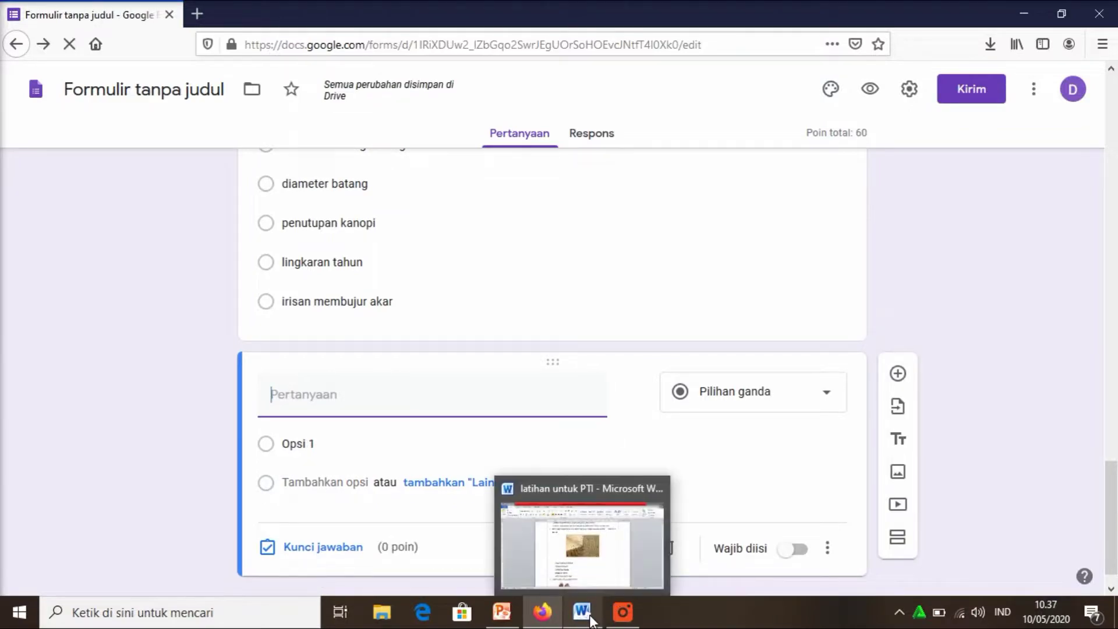
{"action": "left_click", "coordinate": [590, 482]}
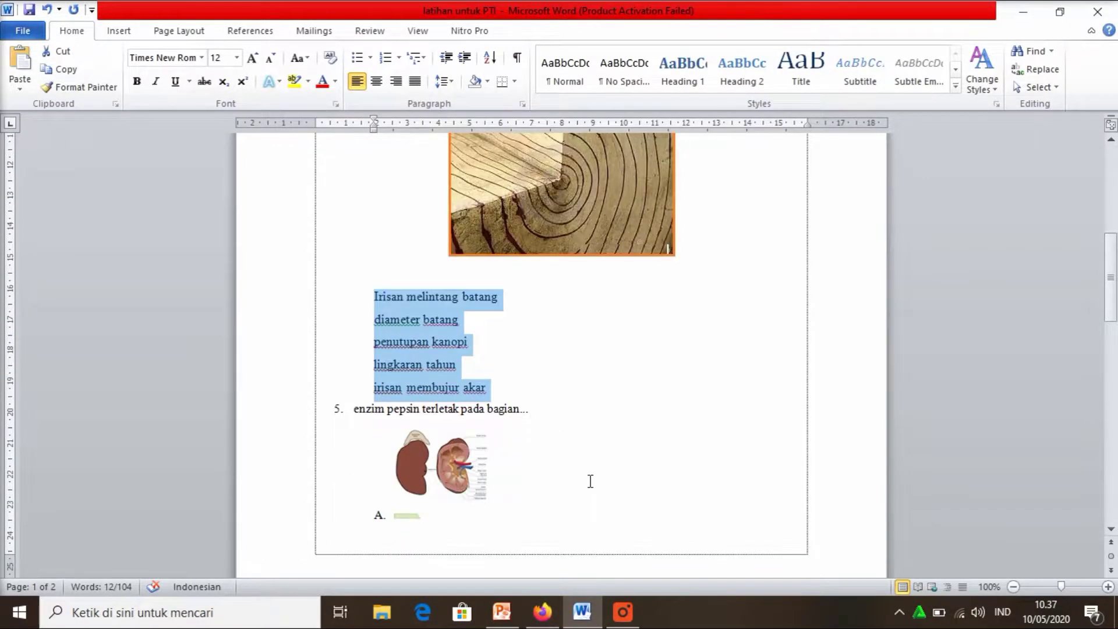
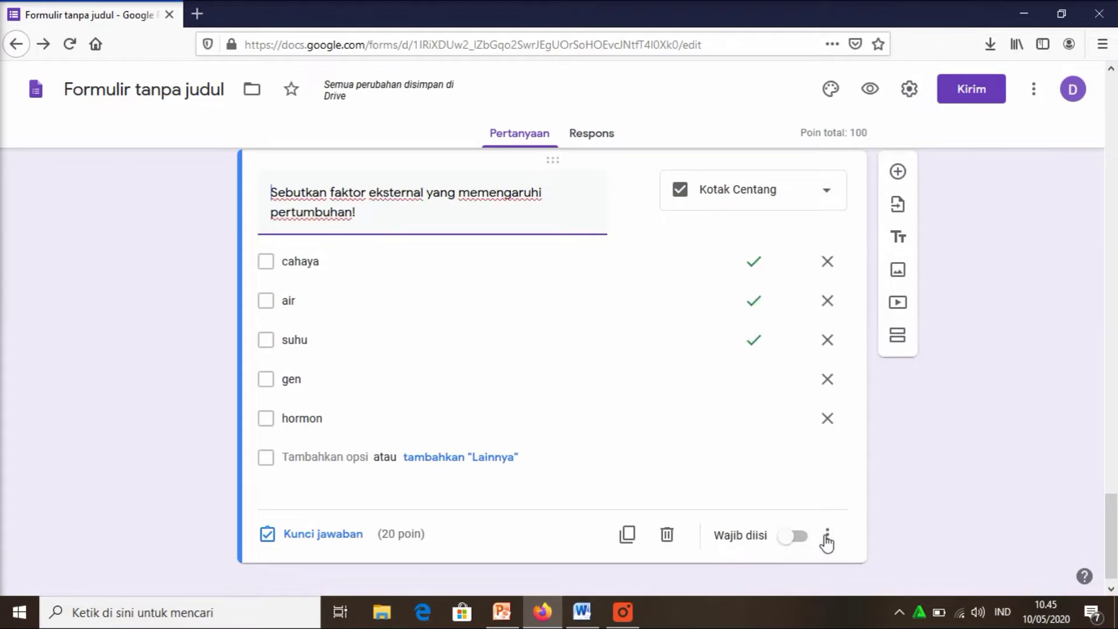
Turn on Acak urutan opsi for the external-factors checkbox question.
{"action": "left_click", "coordinate": [830, 536]}
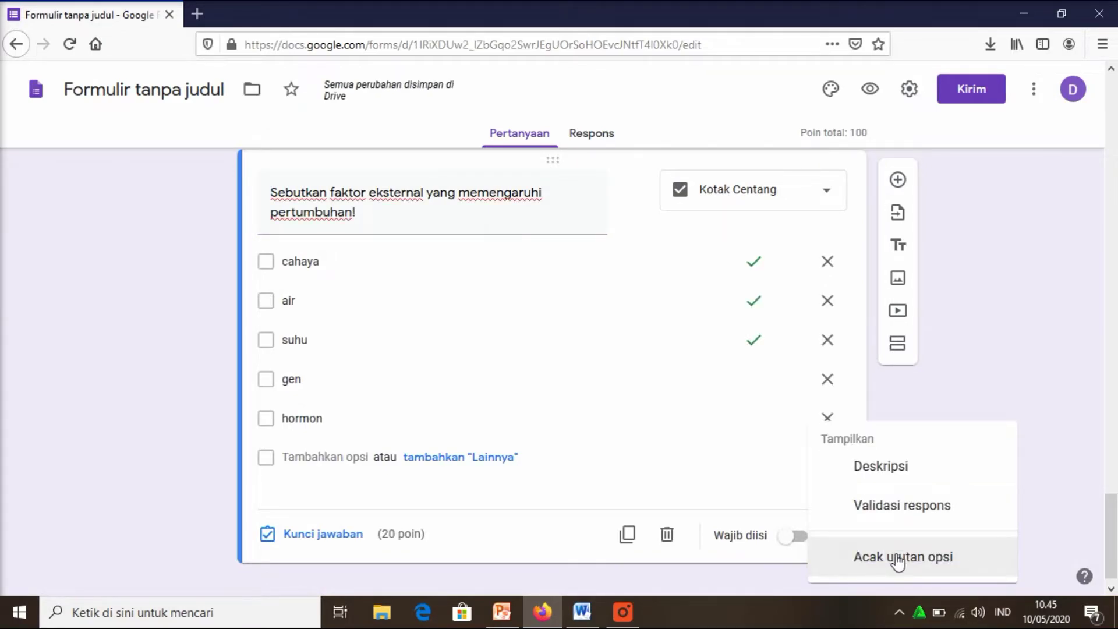
{"action": "left_click", "coordinate": [859, 558]}
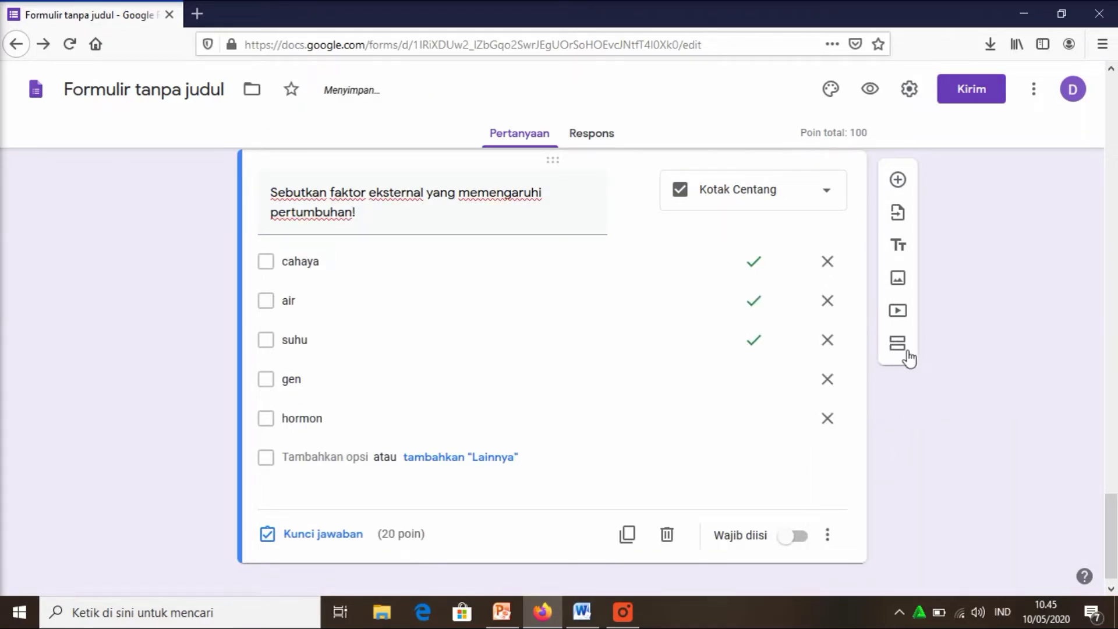
{"action": "scroll", "coordinate": [910, 353], "scroll_direction": "up", "scroll_amount": 10}
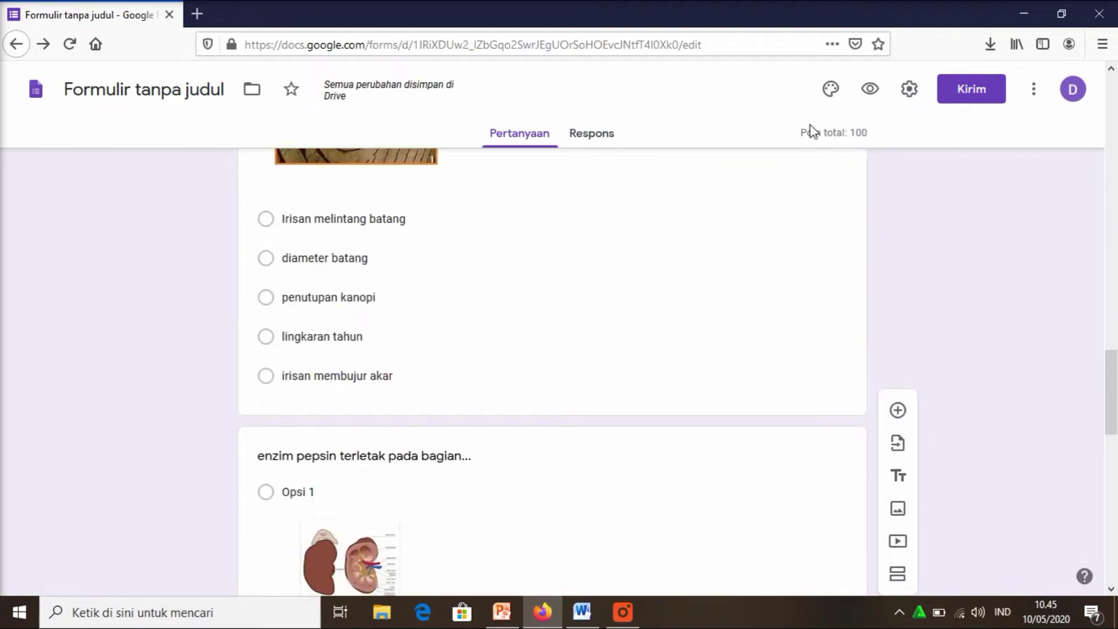
{"action": "scroll", "coordinate": [735, 290], "scroll_direction": "up", "scroll_amount": 7}
{"action": "scroll", "coordinate": [737, 289], "scroll_direction": "up", "scroll_amount": 10}
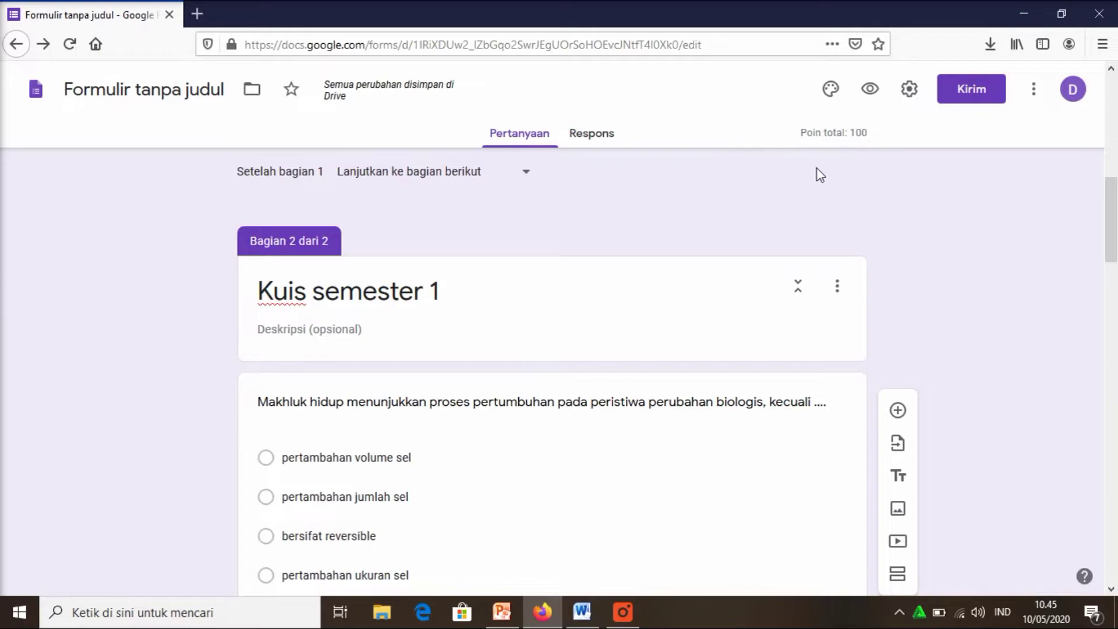
Return to the top of the form and bring up the Kirim send dialog.
{"action": "scroll", "coordinate": [767, 272], "scroll_direction": "down", "scroll_amount": 3}
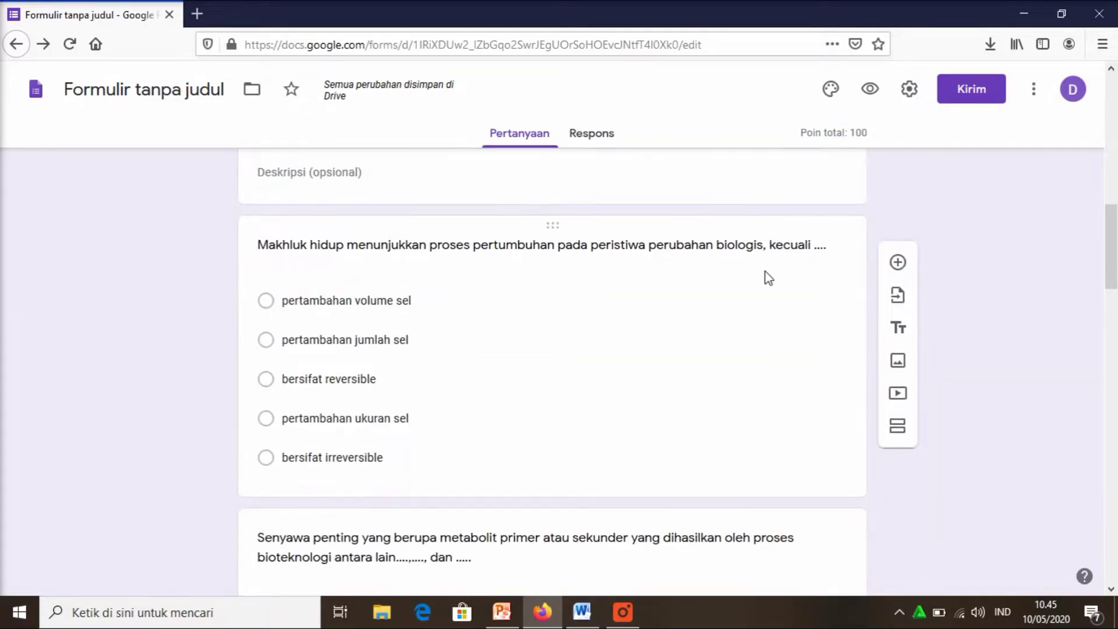
{"action": "scroll", "coordinate": [761, 273], "scroll_direction": "up", "scroll_amount": 9}
{"action": "scroll", "coordinate": [757, 269], "scroll_direction": "up", "scroll_amount": 4}
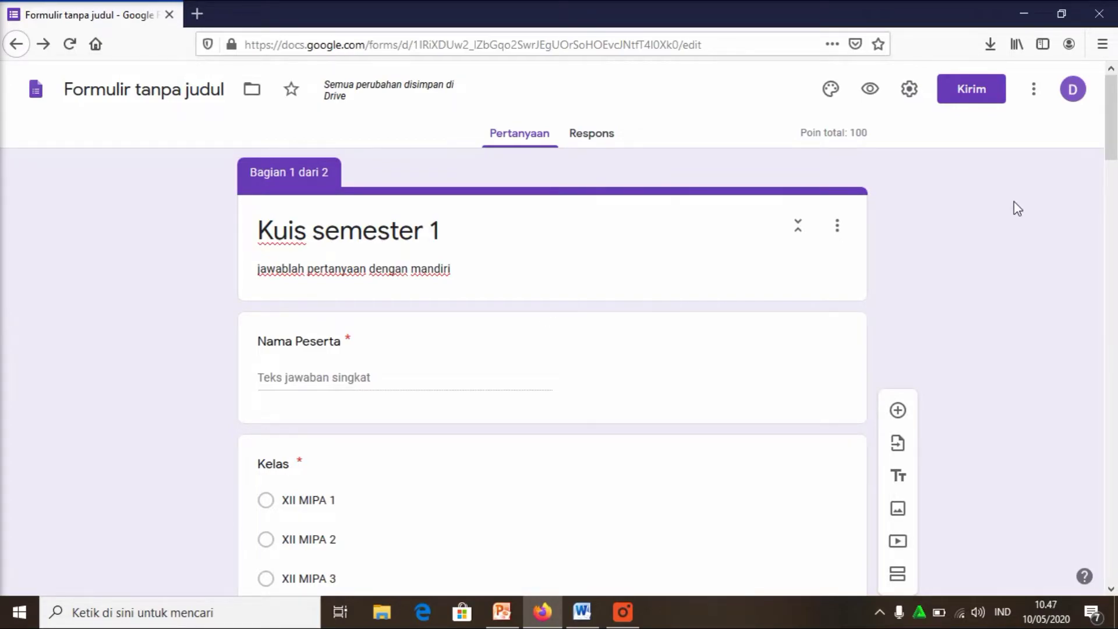
{"action": "scroll", "coordinate": [1017, 208], "scroll_direction": "down", "scroll_amount": 5}
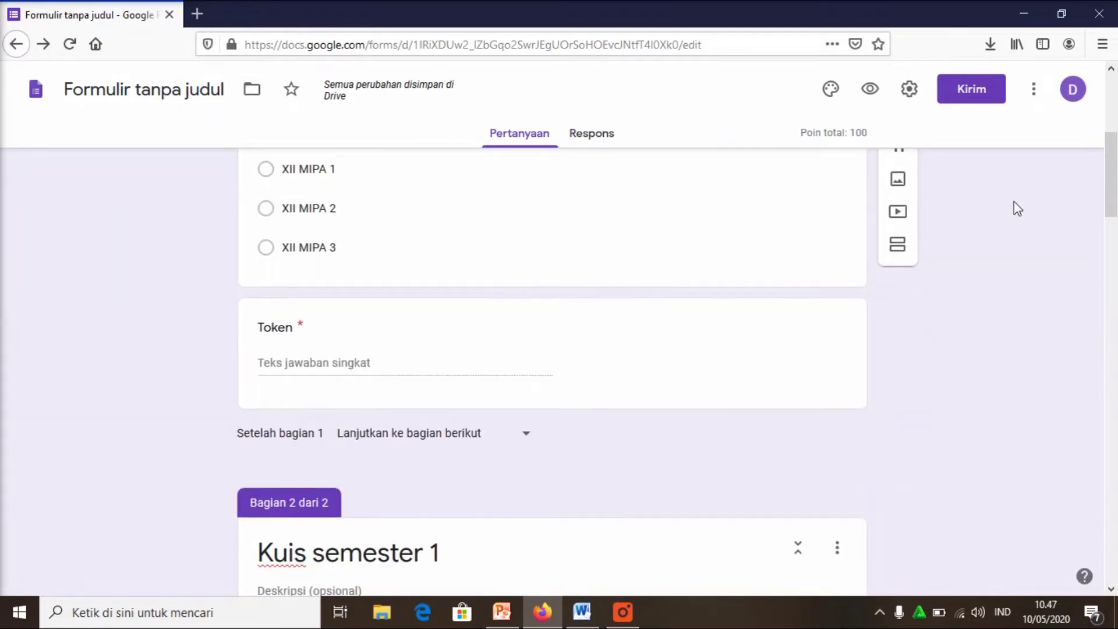
{"action": "scroll", "coordinate": [999, 193], "scroll_direction": "up", "scroll_amount": 4}
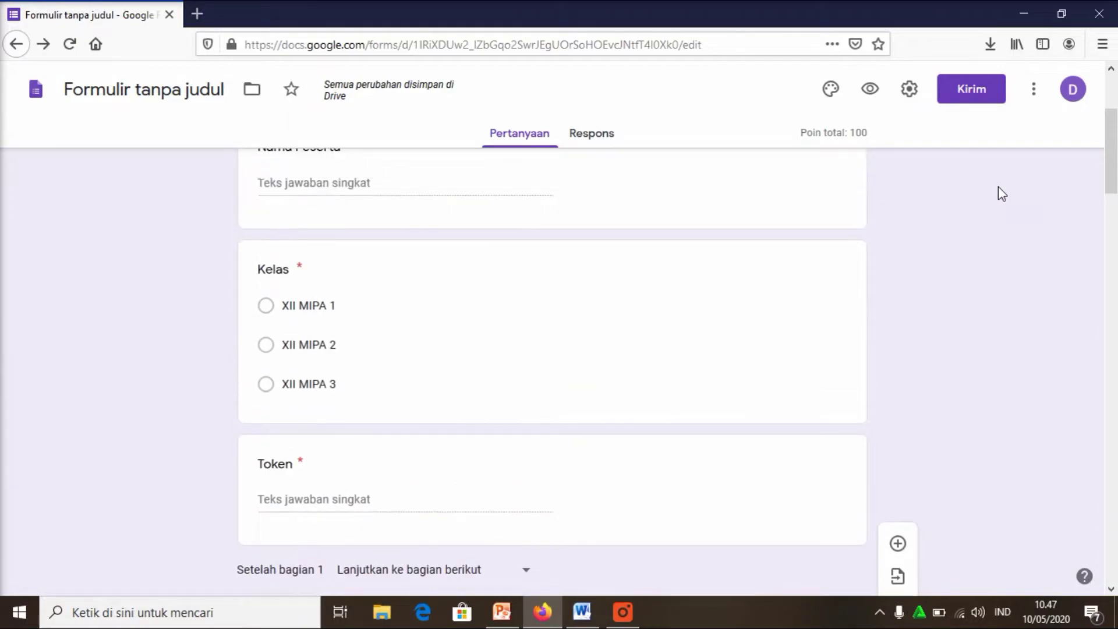
{"action": "scroll", "coordinate": [998, 192], "scroll_direction": "up", "scroll_amount": 2}
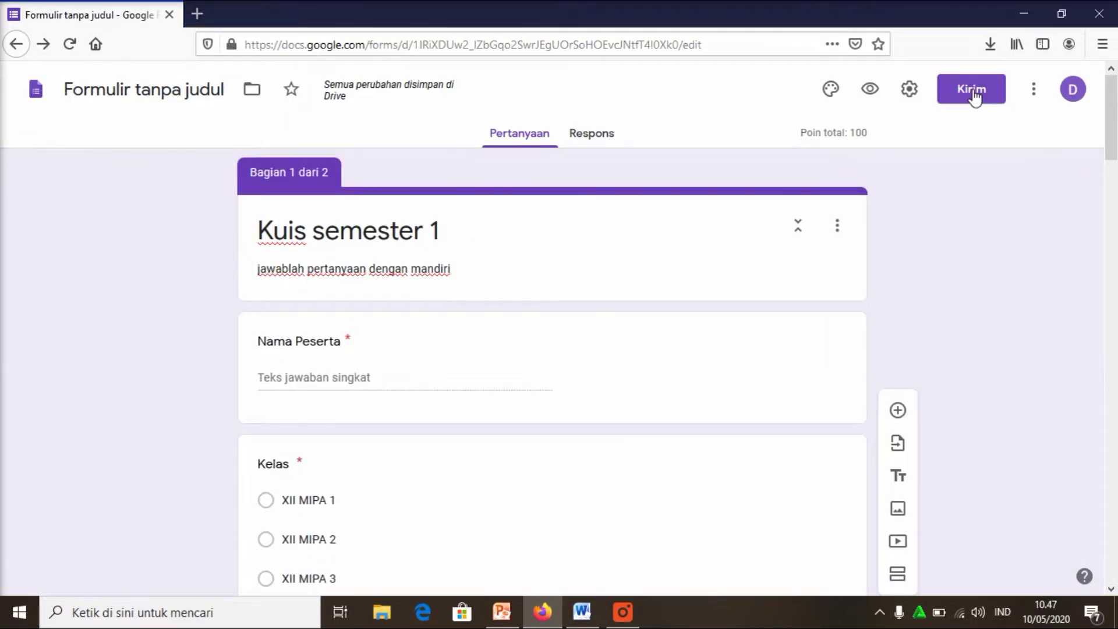
{"action": "left_click", "coordinate": [973, 93]}
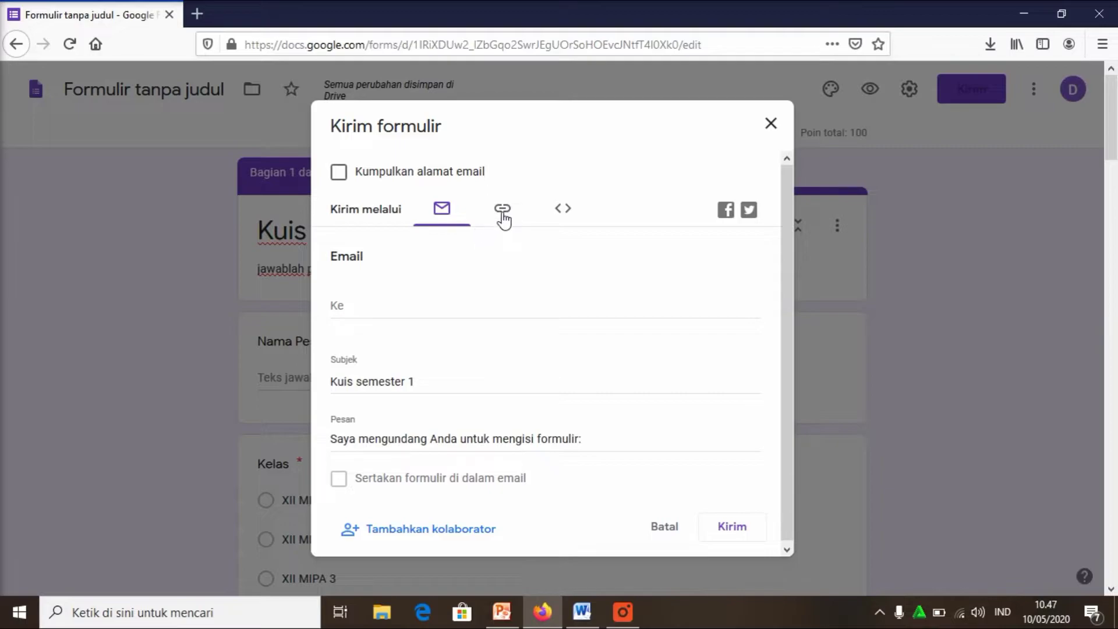
Switch to the link option, tick Perpendek URL, and copy the forms.gle short link.
{"action": "left_click", "coordinate": [485, 223]}
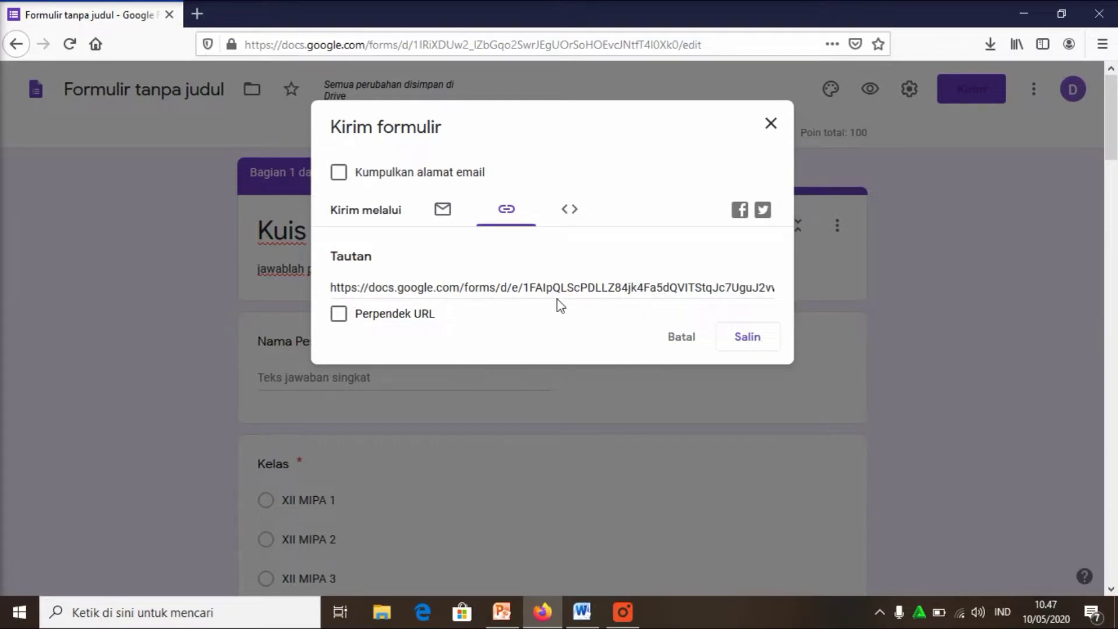
{"action": "left_click", "coordinate": [339, 315]}
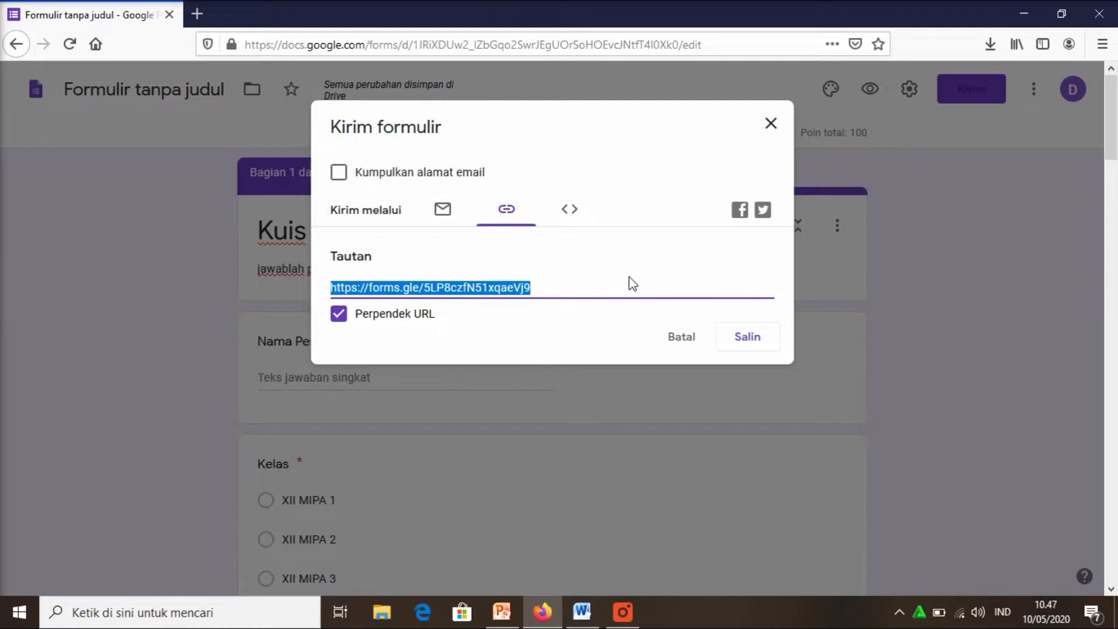
{"action": "left_click", "coordinate": [746, 338]}
Close the Kirim formulir dialog and look through the Kuis semester 1 editor.
{"action": "left_click", "coordinate": [771, 124]}
{"action": "scroll", "coordinate": [904, 179], "scroll_direction": "down", "scroll_amount": 4}
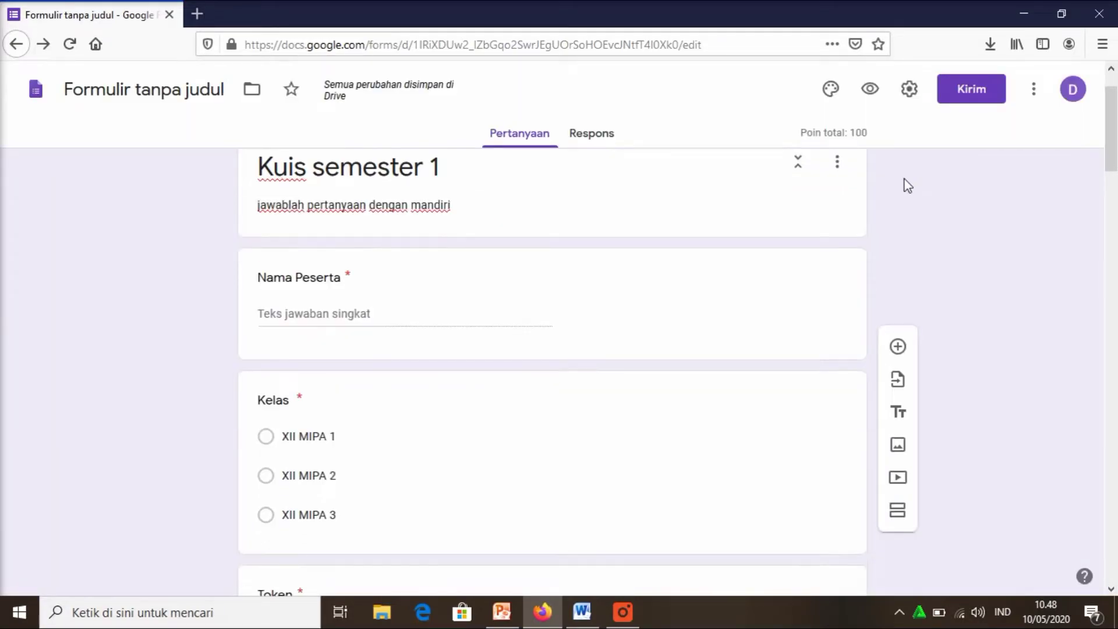
{"action": "scroll", "coordinate": [904, 180], "scroll_direction": "down", "scroll_amount": 15}
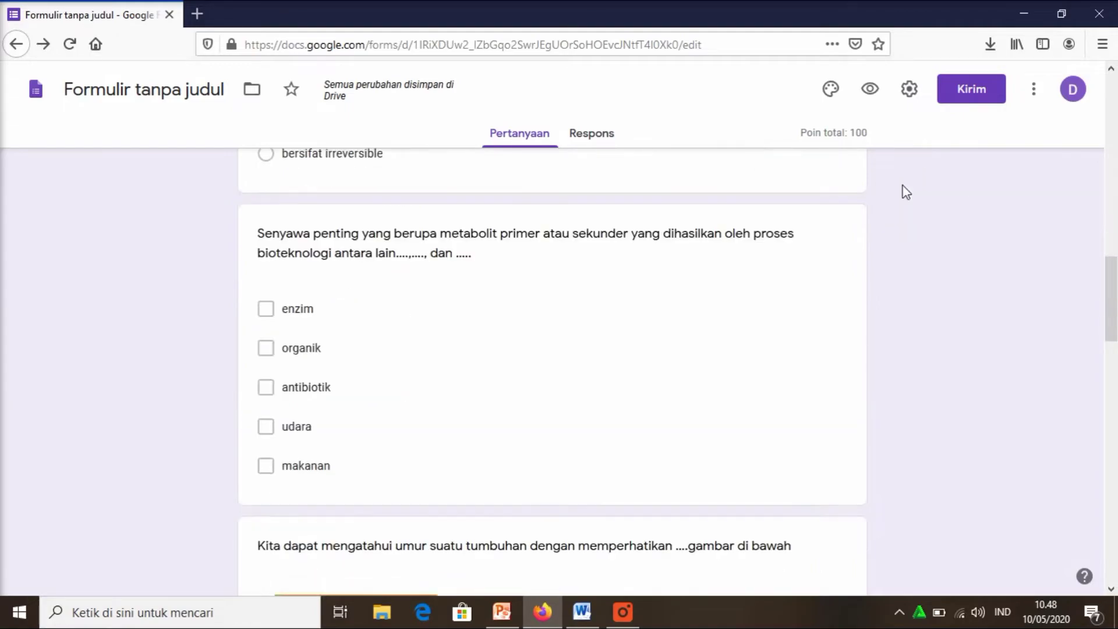
{"action": "scroll", "coordinate": [904, 189], "scroll_direction": "down", "scroll_amount": 14}
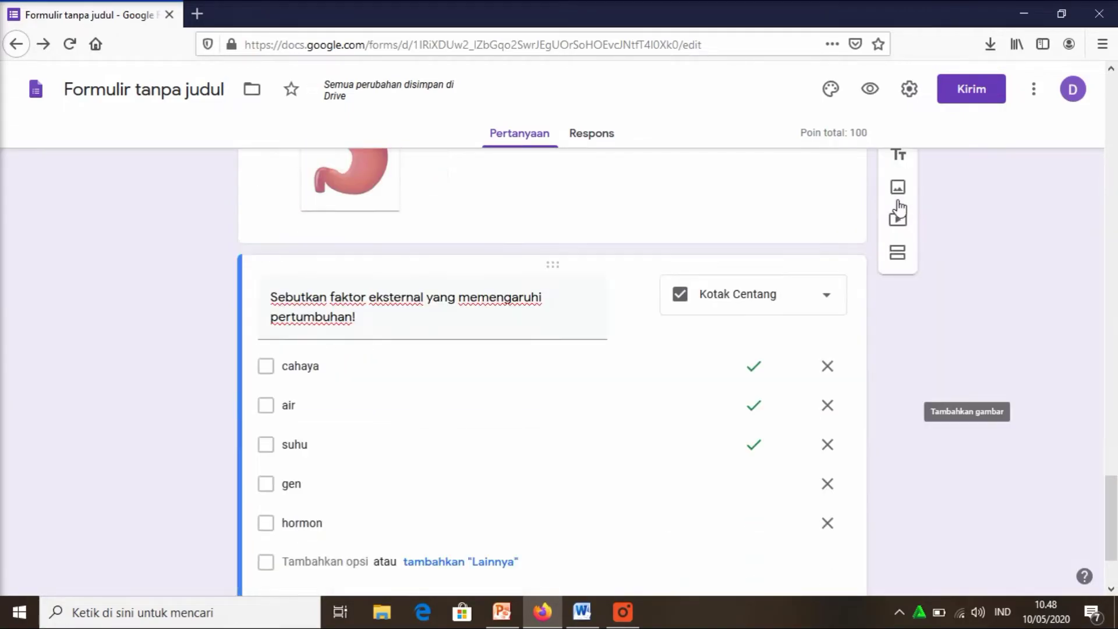
{"action": "scroll", "coordinate": [913, 203], "scroll_direction": "up", "scroll_amount": 5}
{"action": "scroll", "coordinate": [909, 198], "scroll_direction": "up", "scroll_amount": 20}
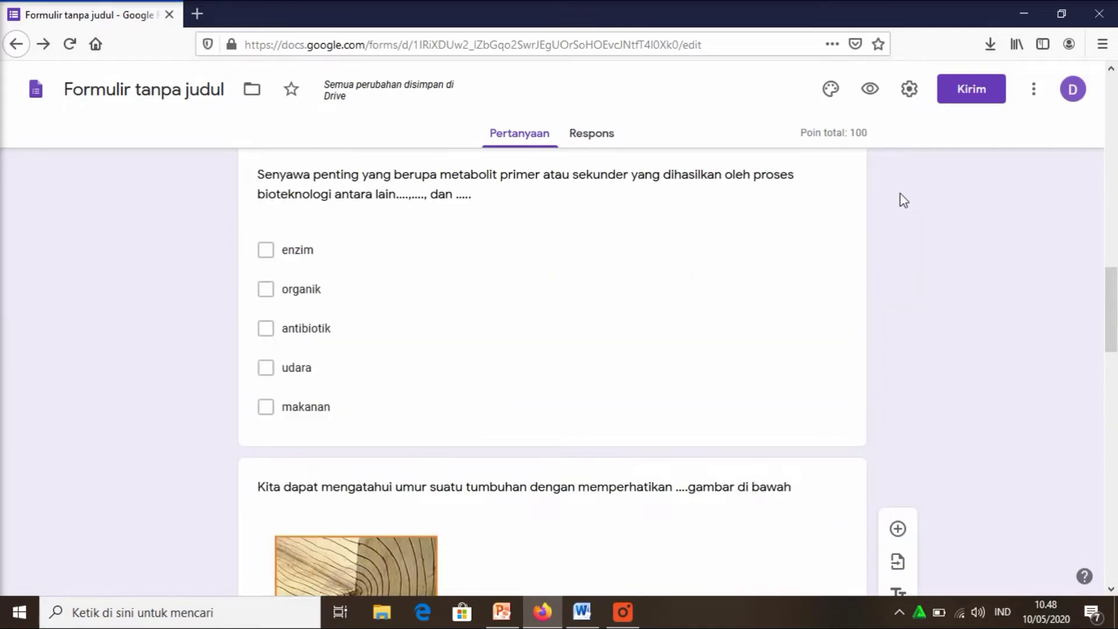
{"action": "scroll", "coordinate": [903, 200], "scroll_direction": "up", "scroll_amount": 2}
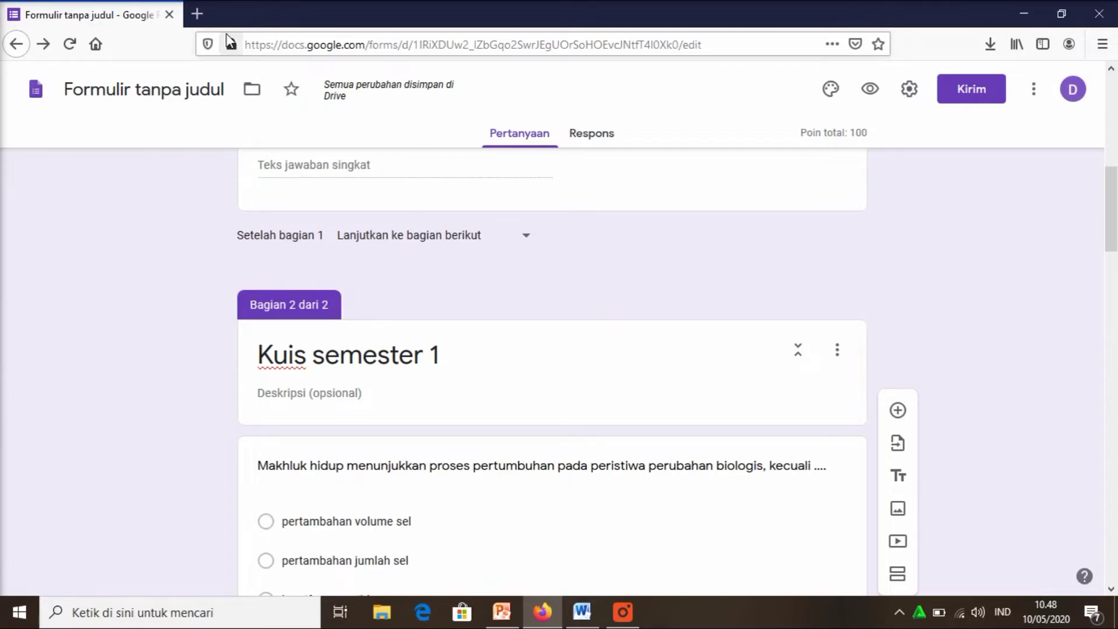
Paste the copied forms.gle short link into a new Firefox tab and visit it.
{"action": "left_click", "coordinate": [193, 23]}
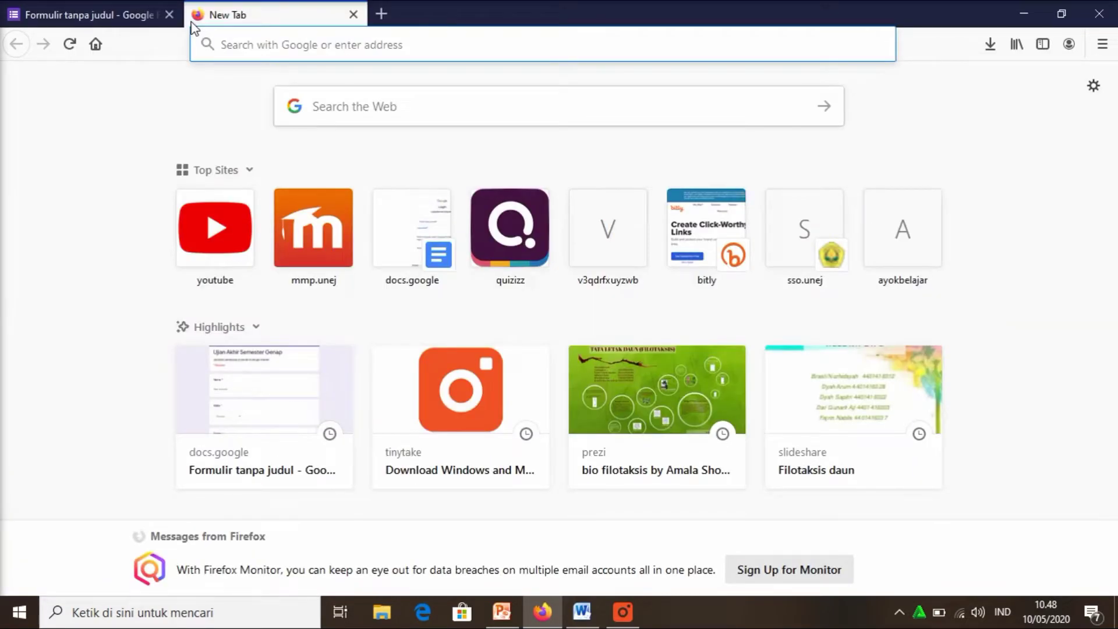
{"action": "left_click", "coordinate": [280, 45]}
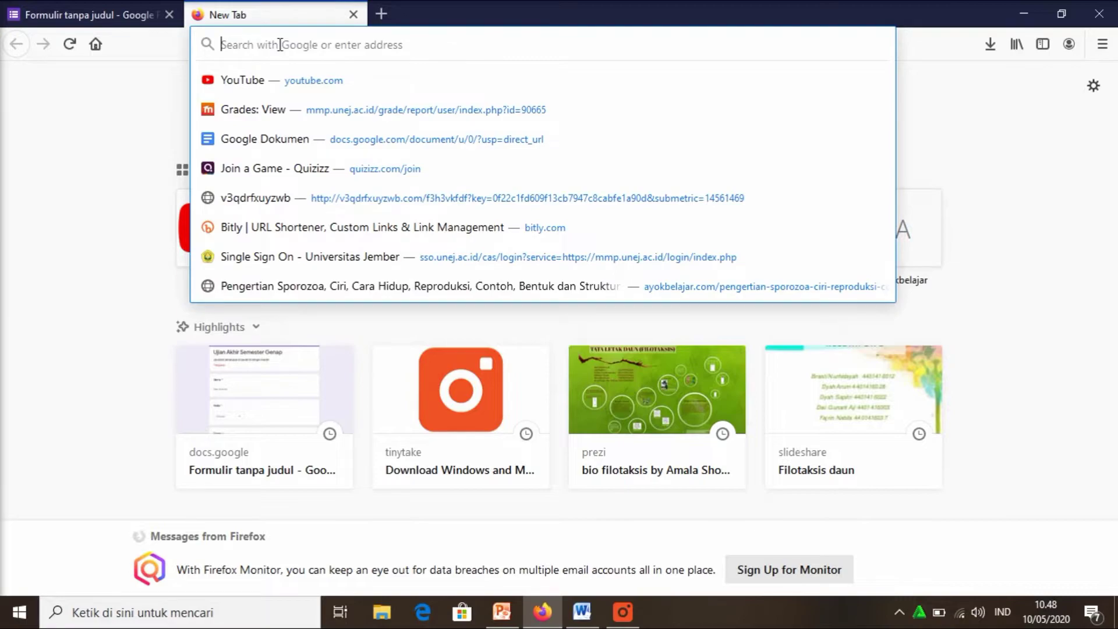
{"action": "right_click", "coordinate": [280, 45]}
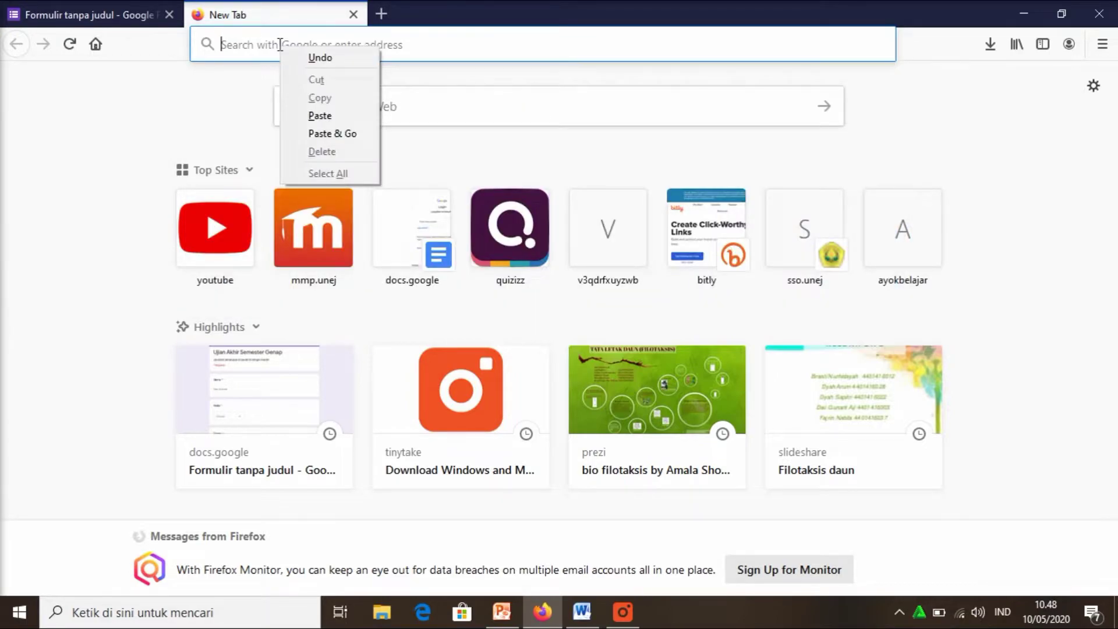
{"action": "left_click", "coordinate": [315, 115]}
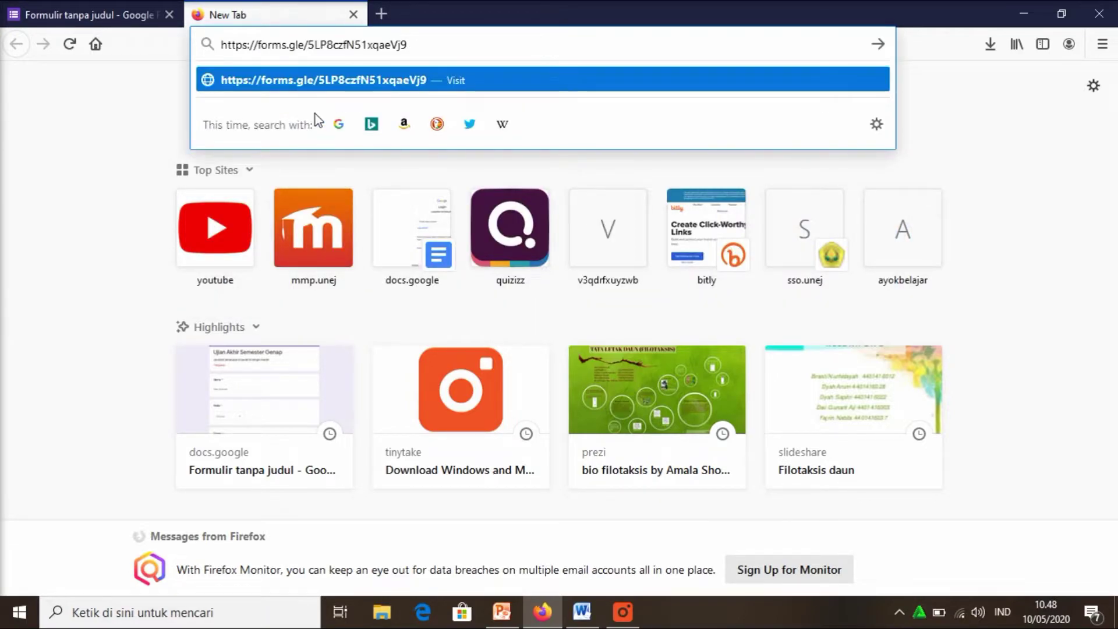
{"action": "left_click", "coordinate": [381, 81]}
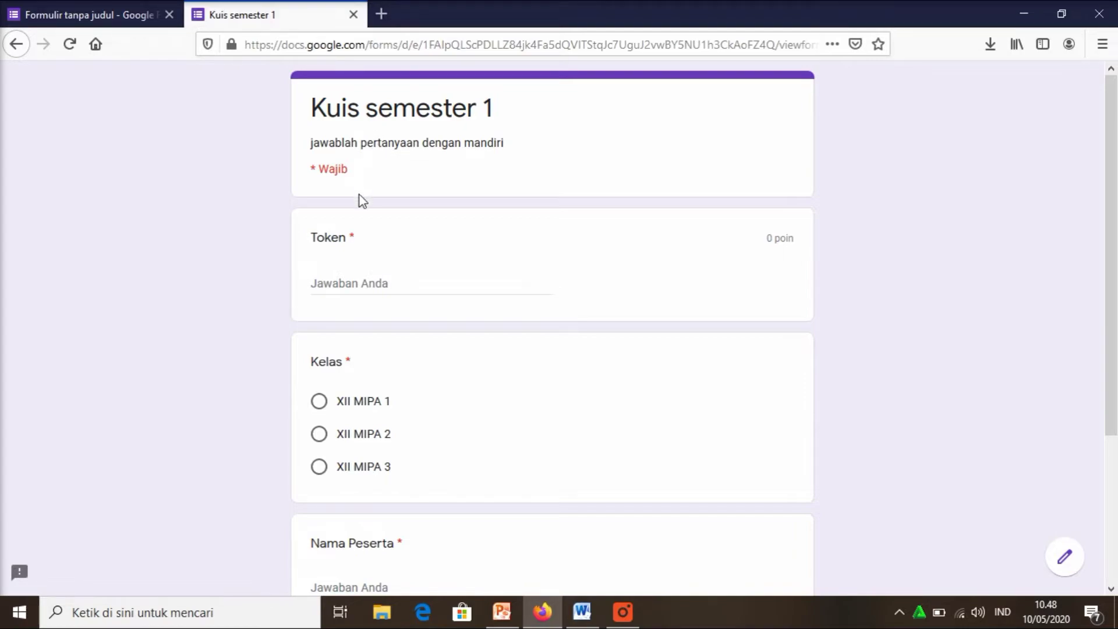
Enter the quiz token, choose class XII MIPA 1, type the participant's name, and continue.
{"action": "scroll", "coordinate": [432, 182], "scroll_direction": "down", "scroll_amount": 2}
{"action": "scroll", "coordinate": [431, 182], "scroll_direction": "up", "scroll_amount": 2}
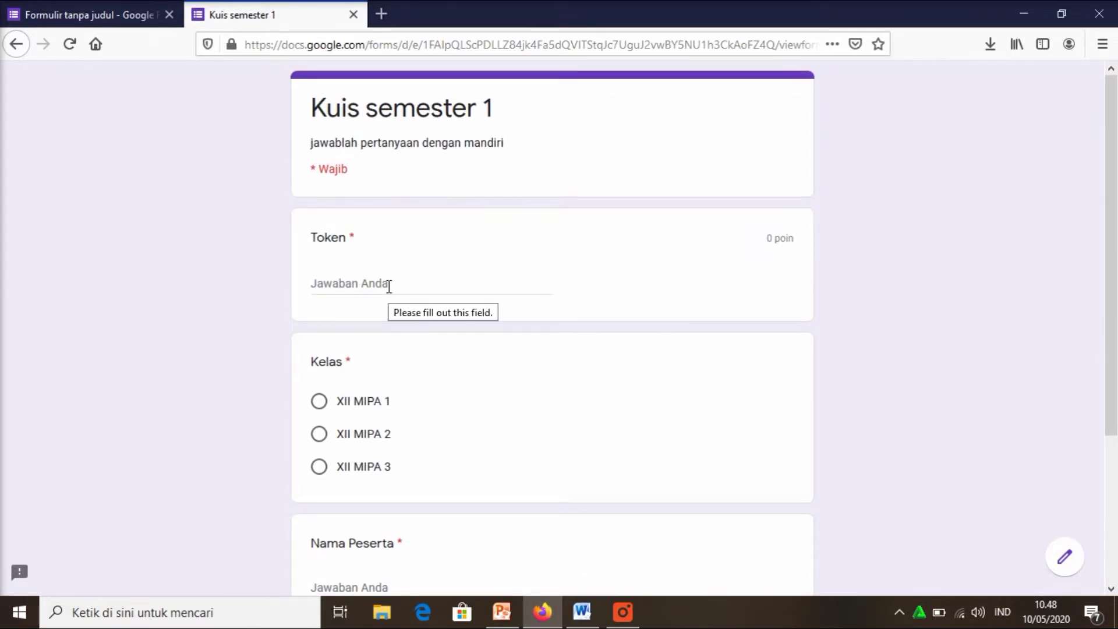
{"action": "left_click", "coordinate": [390, 285]}
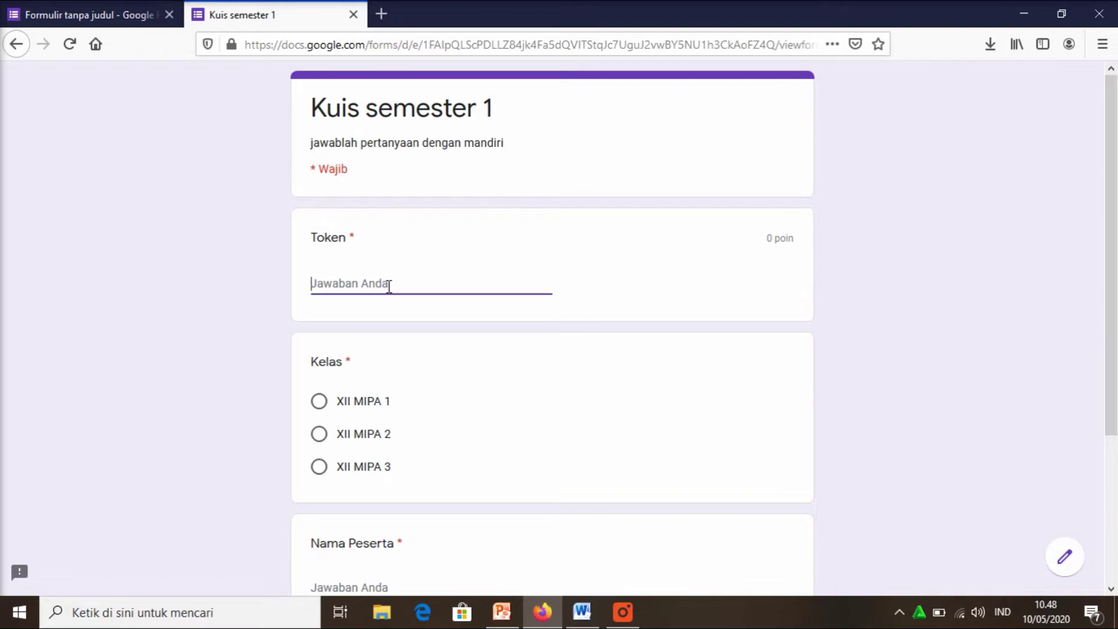
{"action": "type", "text": "biologi123"}
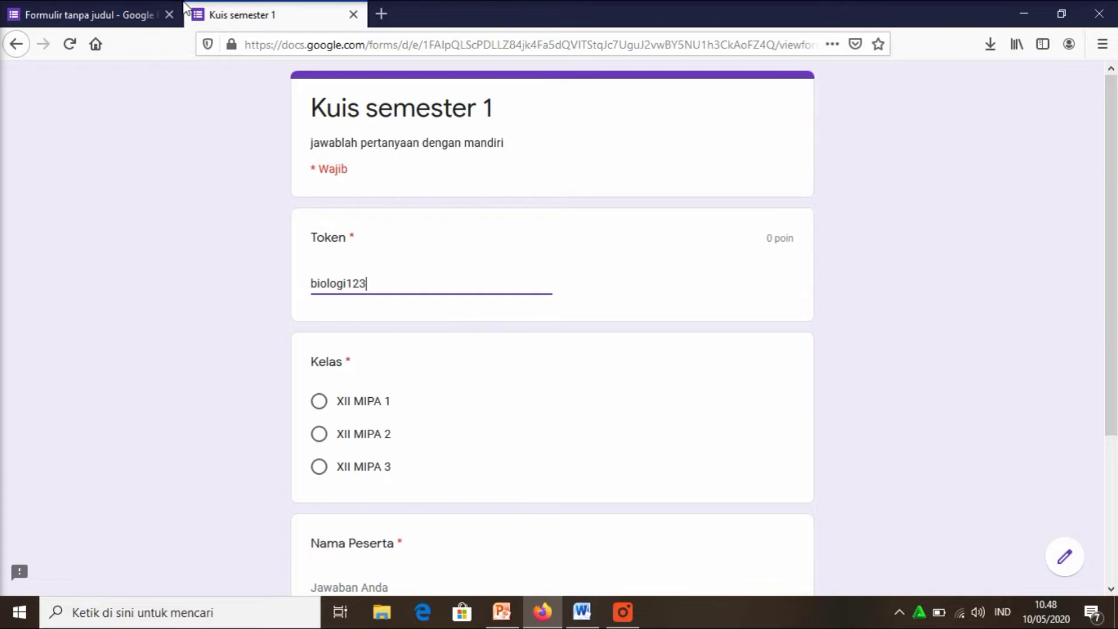
{"action": "scroll", "coordinate": [364, 325], "scroll_direction": "down", "scroll_amount": 3}
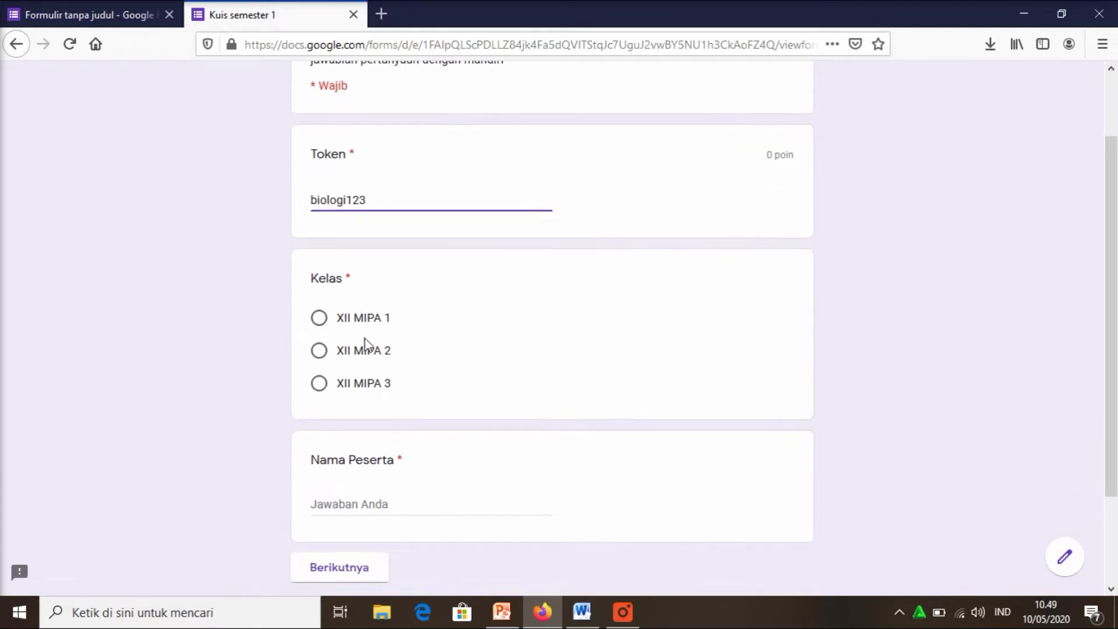
{"action": "left_click", "coordinate": [321, 326]}
{"action": "scroll", "coordinate": [474, 349], "scroll_direction": "down", "scroll_amount": 4}
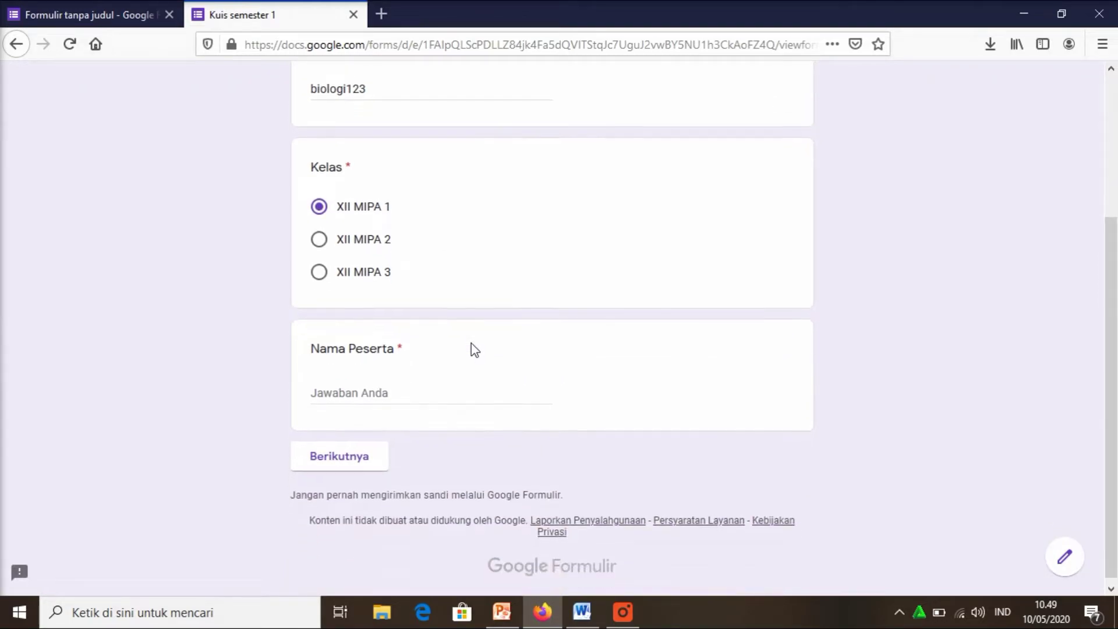
{"action": "left_click", "coordinate": [429, 390]}
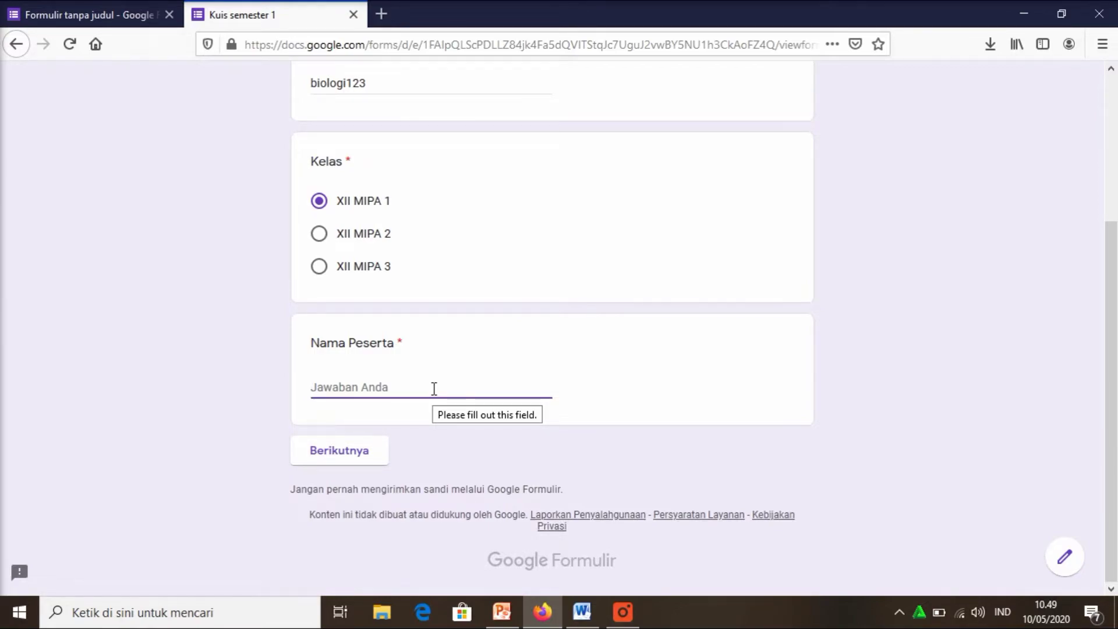
{"action": "left_click", "coordinate": [352, 464]}
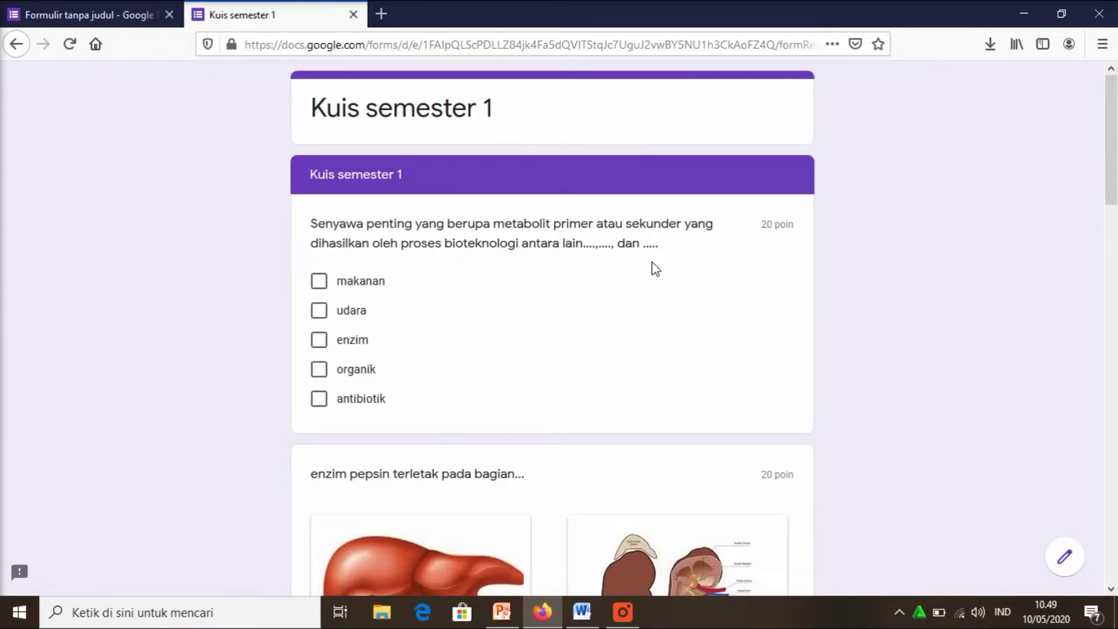
Tick enzim, organik and antibiotik as answers to the first question.
{"action": "scroll", "coordinate": [664, 263], "scroll_direction": "down", "scroll_amount": 3}
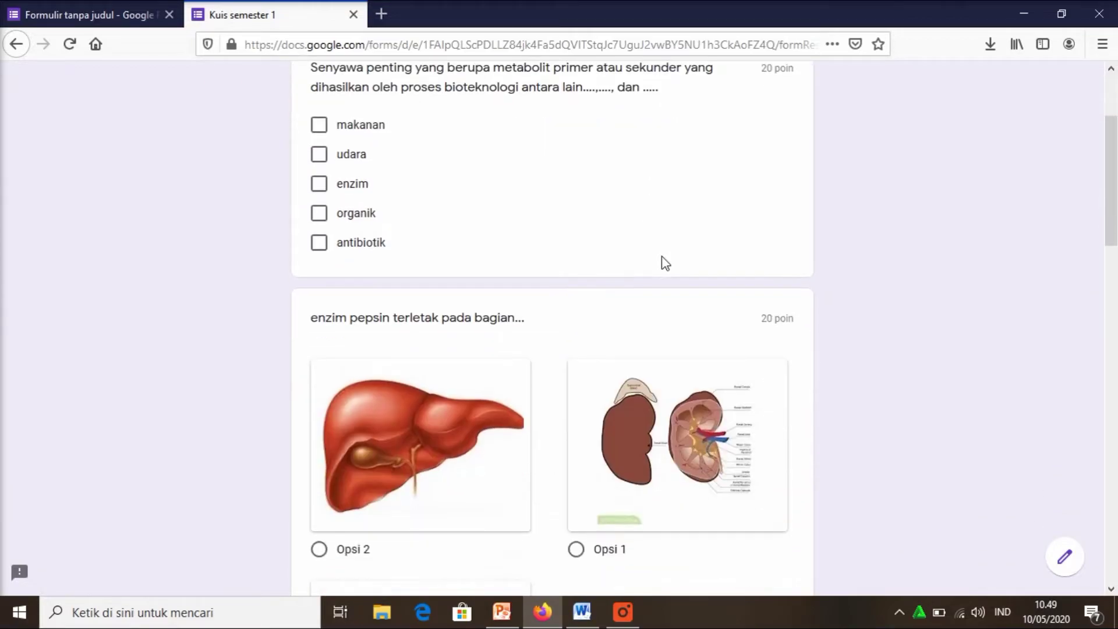
{"action": "scroll", "coordinate": [661, 274], "scroll_direction": "up", "scroll_amount": 3}
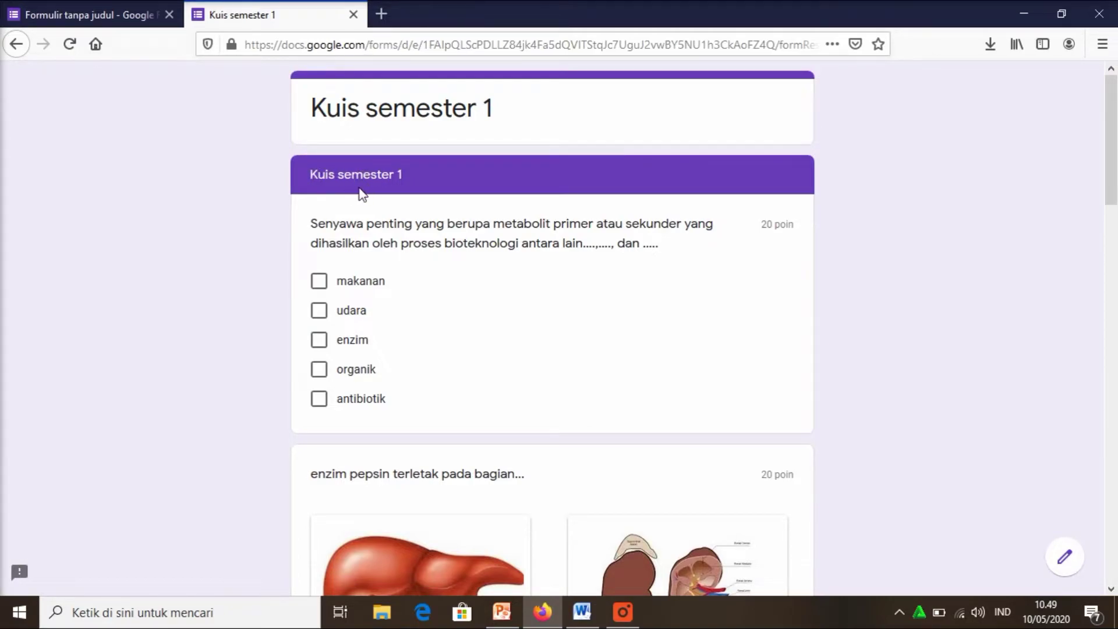
{"action": "scroll", "coordinate": [599, 259], "scroll_direction": "down", "scroll_amount": 1}
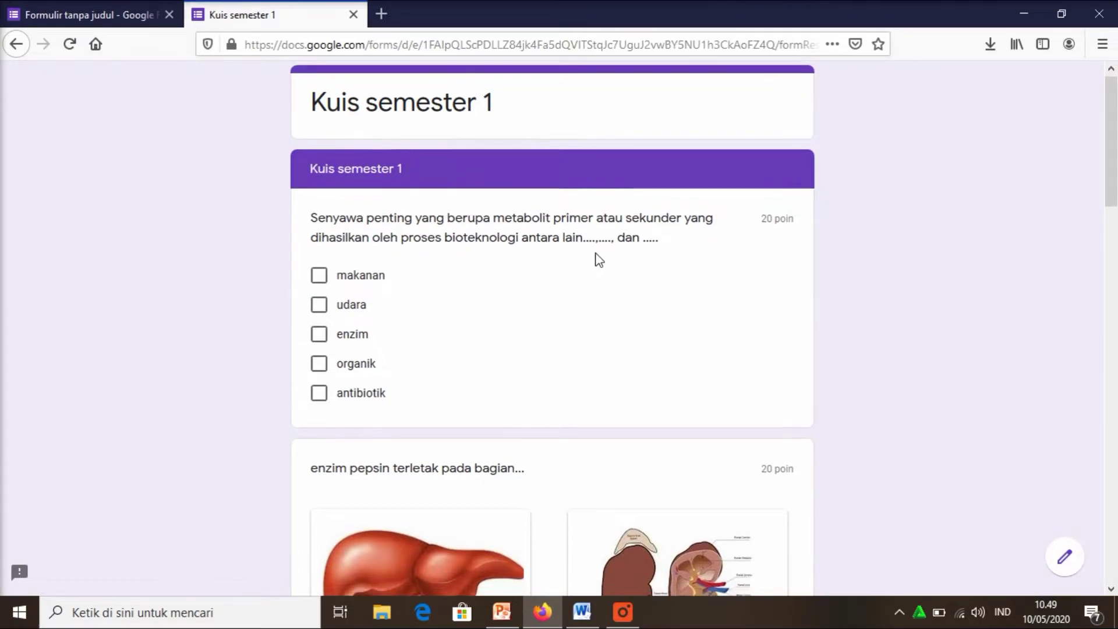
{"action": "scroll", "coordinate": [600, 259], "scroll_direction": "down", "scroll_amount": 12}
{"action": "scroll", "coordinate": [600, 262], "scroll_direction": "up", "scroll_amount": 5}
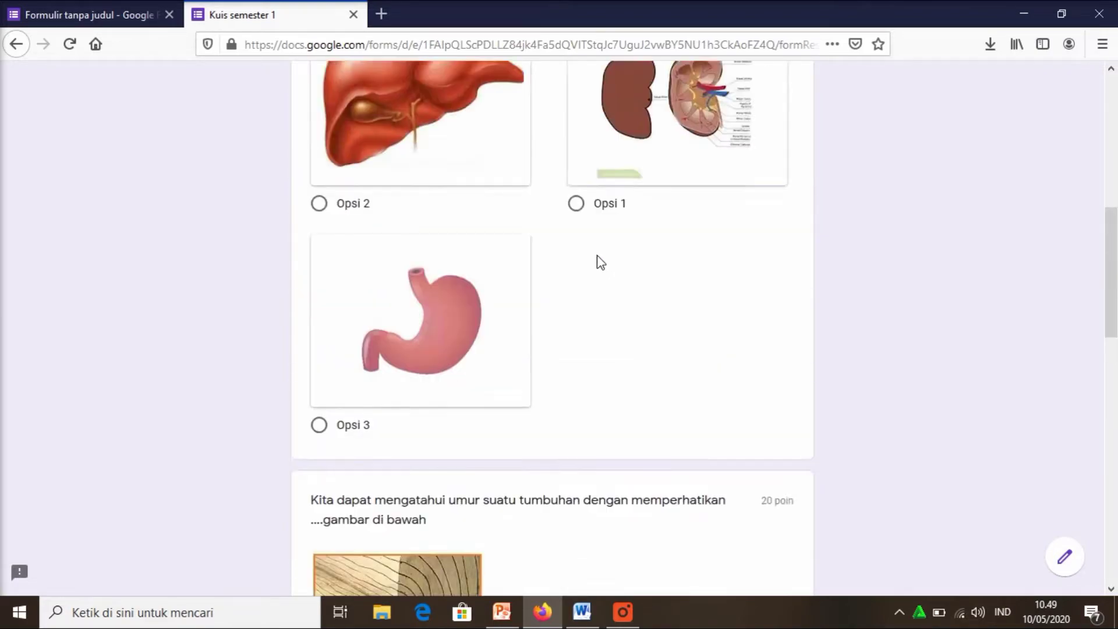
{"action": "scroll", "coordinate": [597, 257], "scroll_direction": "up", "scroll_amount": 5}
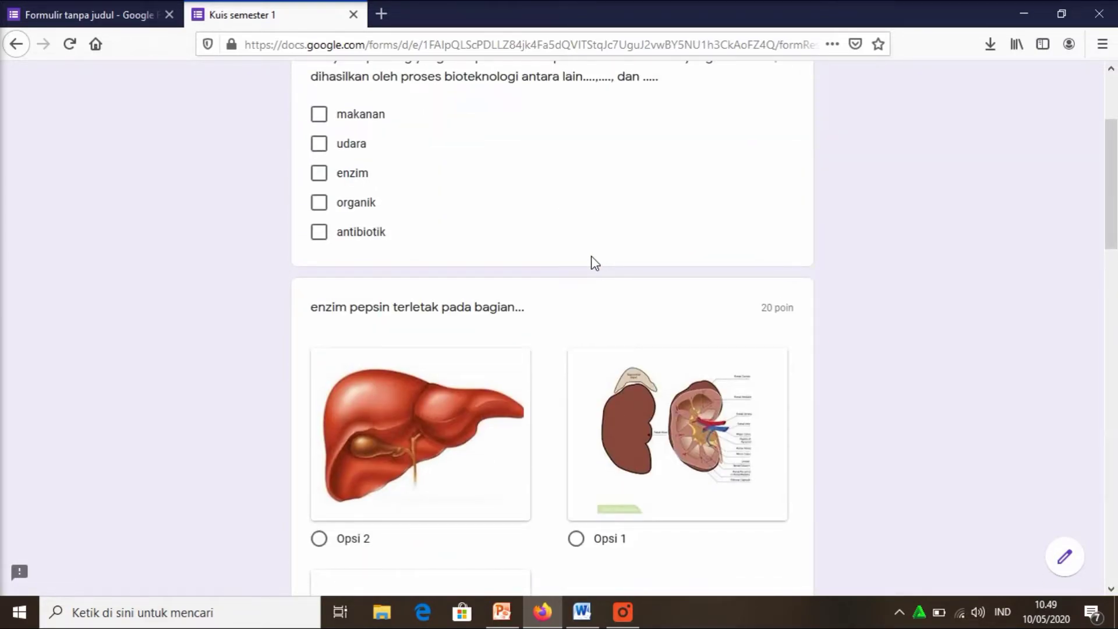
{"action": "scroll", "coordinate": [594, 262], "scroll_direction": "up", "scroll_amount": 3}
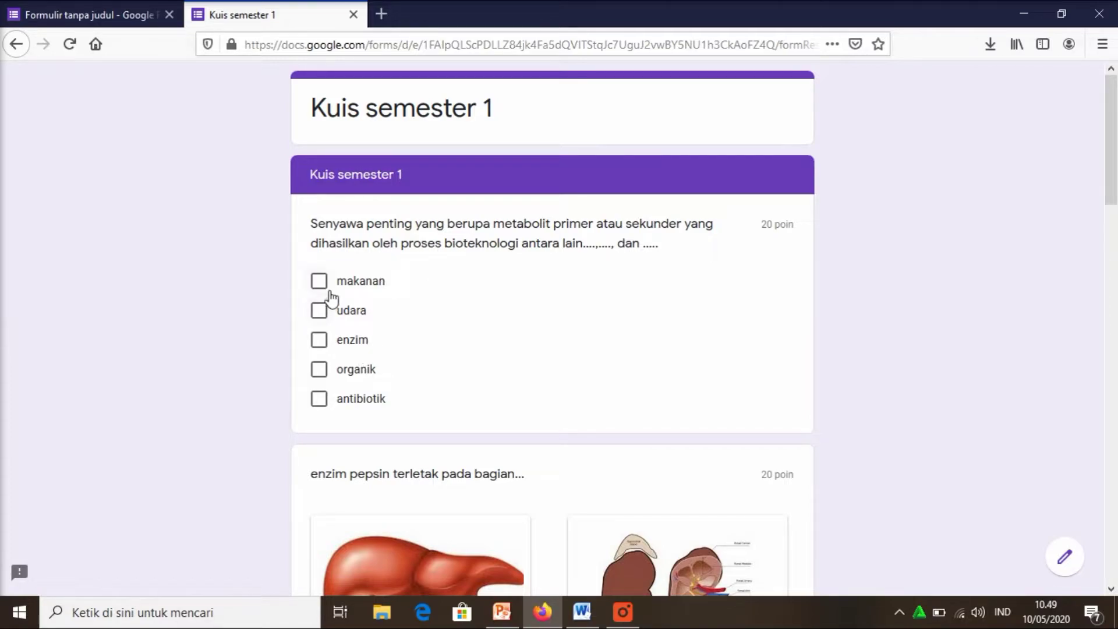
{"action": "left_click", "coordinate": [322, 348]}
{"action": "left_click", "coordinate": [319, 369]}
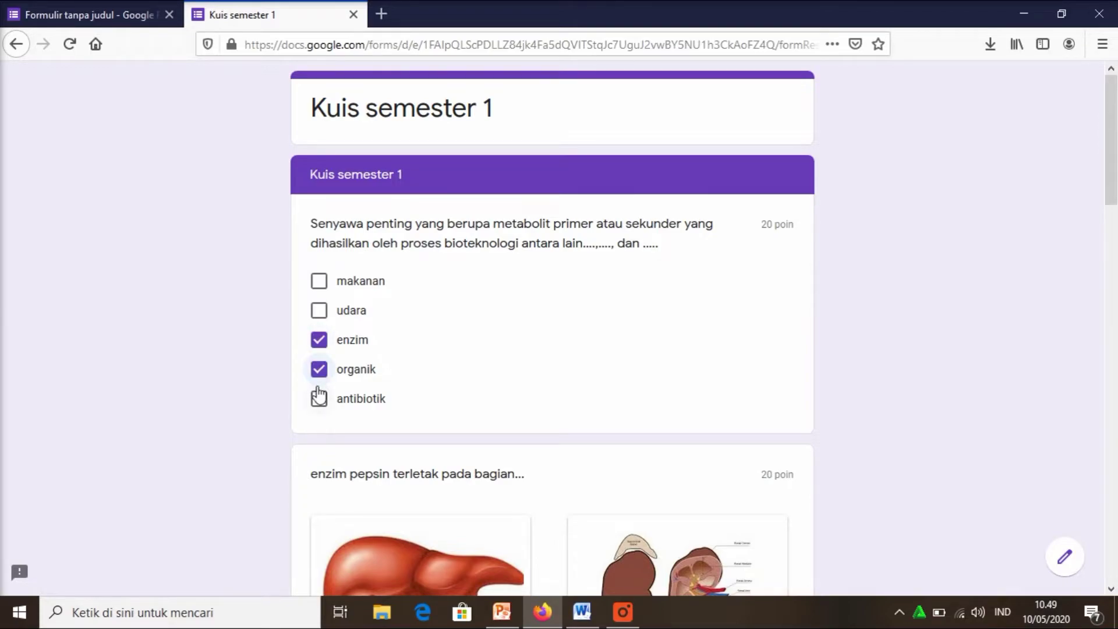
{"action": "left_click", "coordinate": [321, 399]}
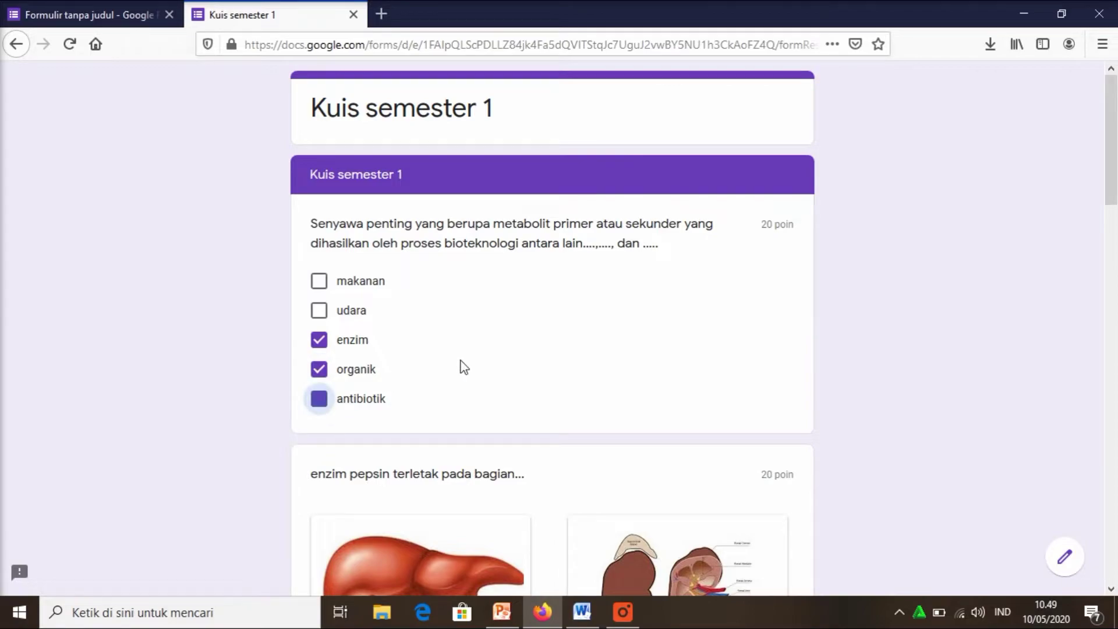
Pick the kidney image for pepsin's location and answer lingkaran tahun for tree age.
{"action": "scroll", "coordinate": [478, 365], "scroll_direction": "down", "scroll_amount": 1}
{"action": "scroll", "coordinate": [482, 362], "scroll_direction": "down", "scroll_amount": 5}
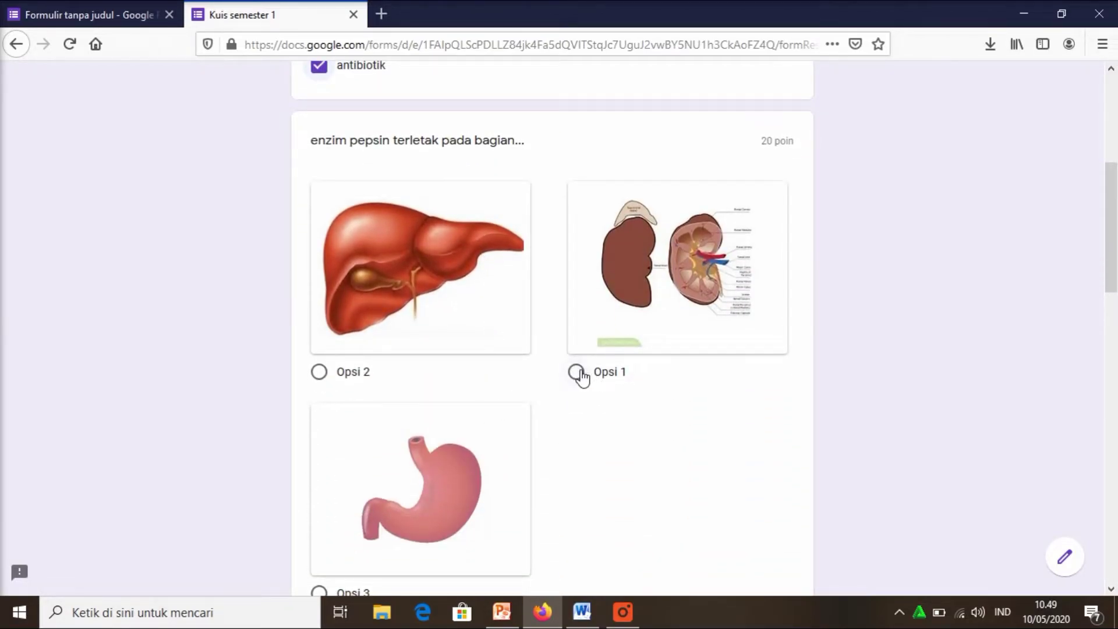
{"action": "left_click", "coordinate": [577, 374]}
{"action": "scroll", "coordinate": [576, 390], "scroll_direction": "down", "scroll_amount": 10}
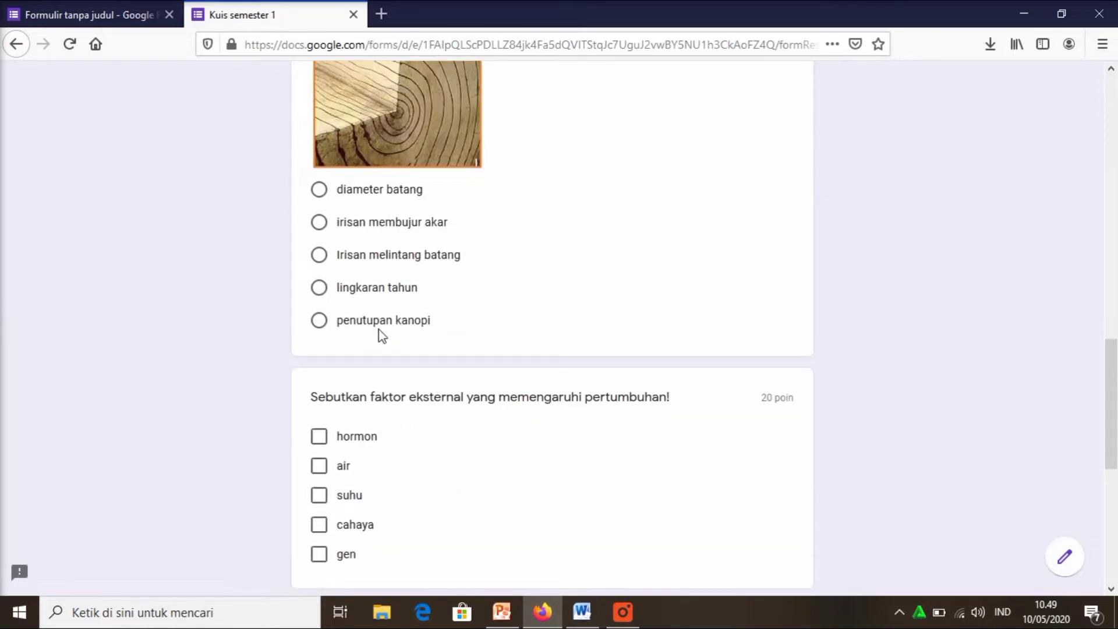
{"action": "left_click", "coordinate": [320, 287]}
Tick air, suhu and cahaya, choose bersifat irreversible, and submit the quiz.
{"action": "scroll", "coordinate": [443, 392], "scroll_direction": "down", "scroll_amount": 4}
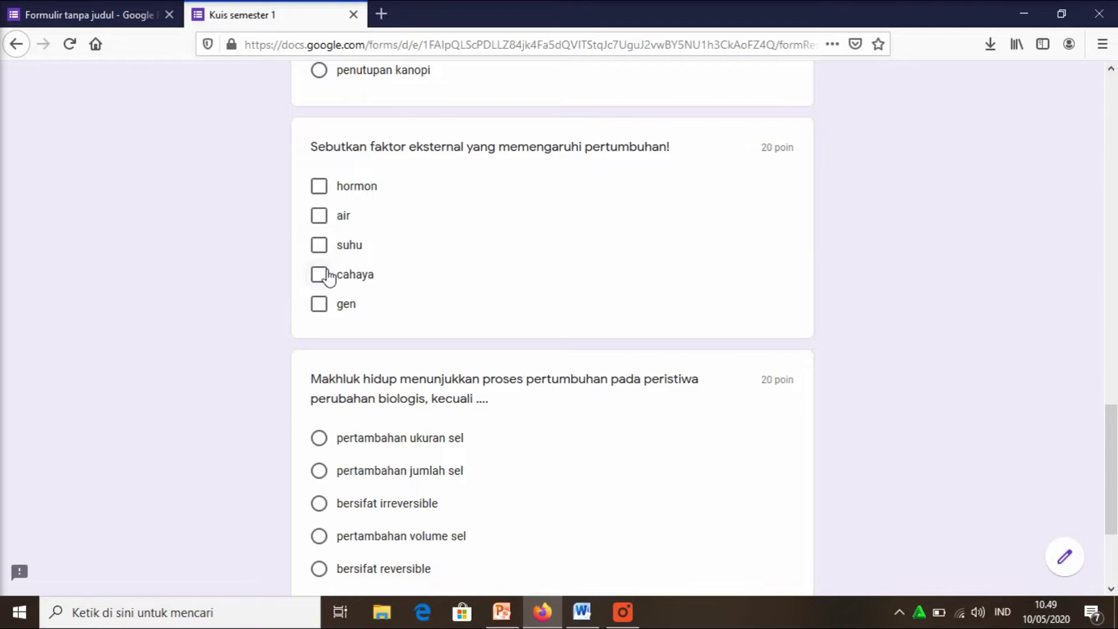
{"action": "left_click", "coordinate": [319, 249]}
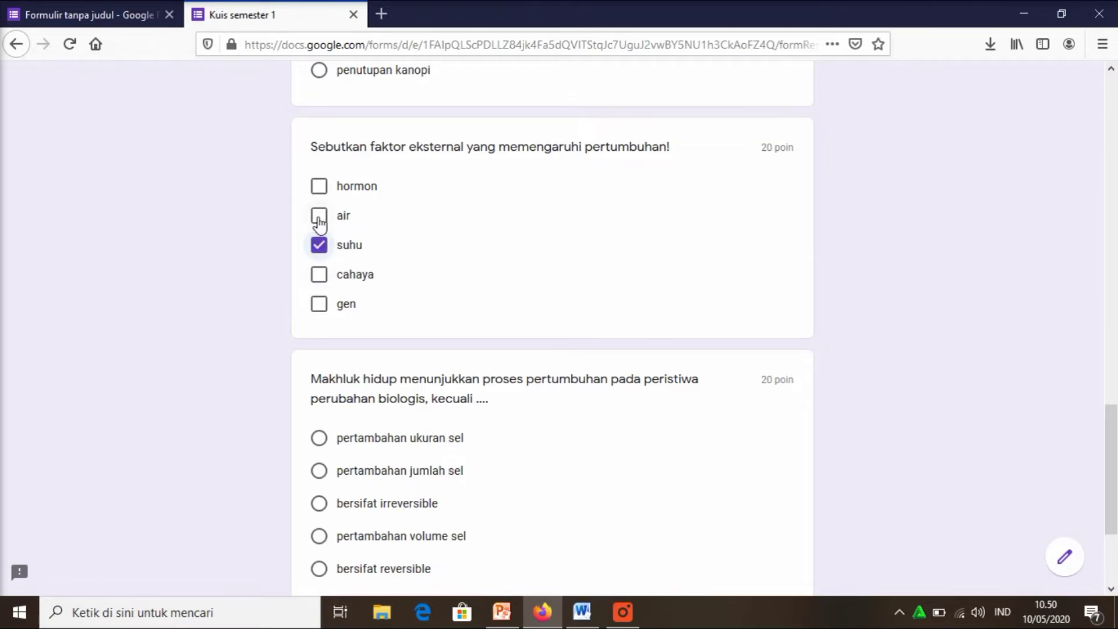
{"action": "left_click", "coordinate": [319, 217]}
{"action": "left_click", "coordinate": [319, 275]}
{"action": "scroll", "coordinate": [494, 318], "scroll_direction": "down", "scroll_amount": 3}
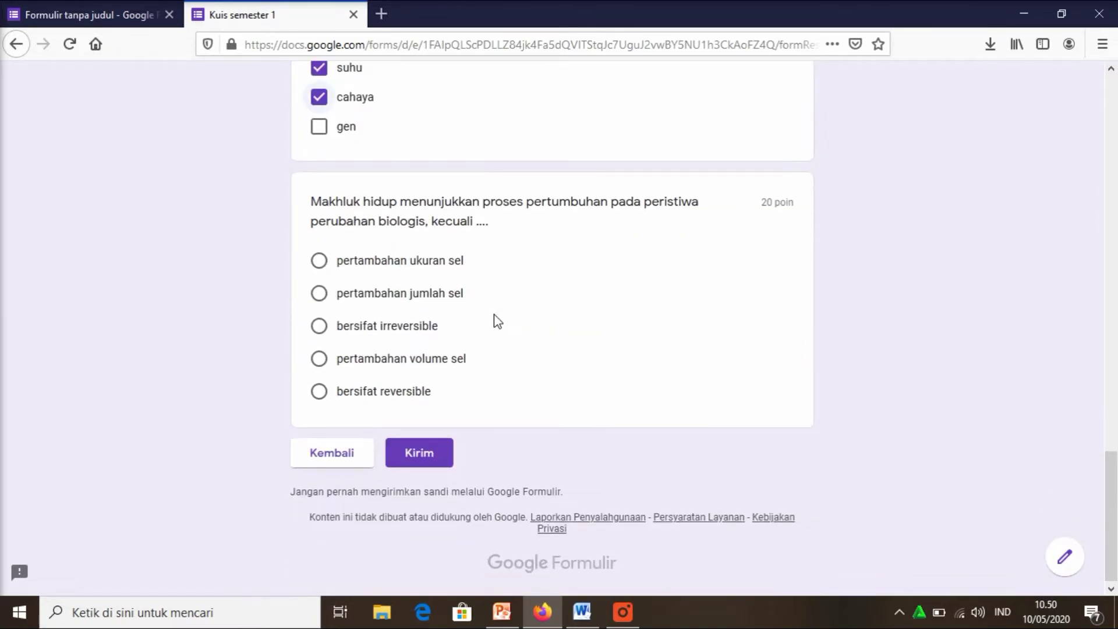
{"action": "left_click", "coordinate": [319, 325]}
{"action": "scroll", "coordinate": [476, 294], "scroll_direction": "up", "scroll_amount": 3}
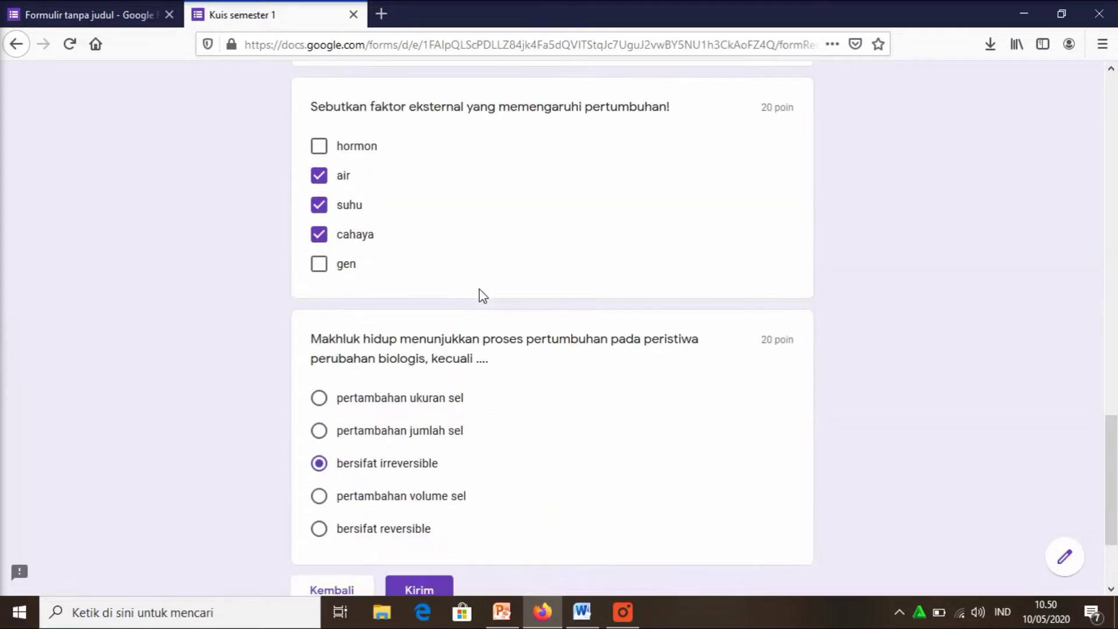
{"action": "scroll", "coordinate": [480, 289], "scroll_direction": "down", "scroll_amount": 3}
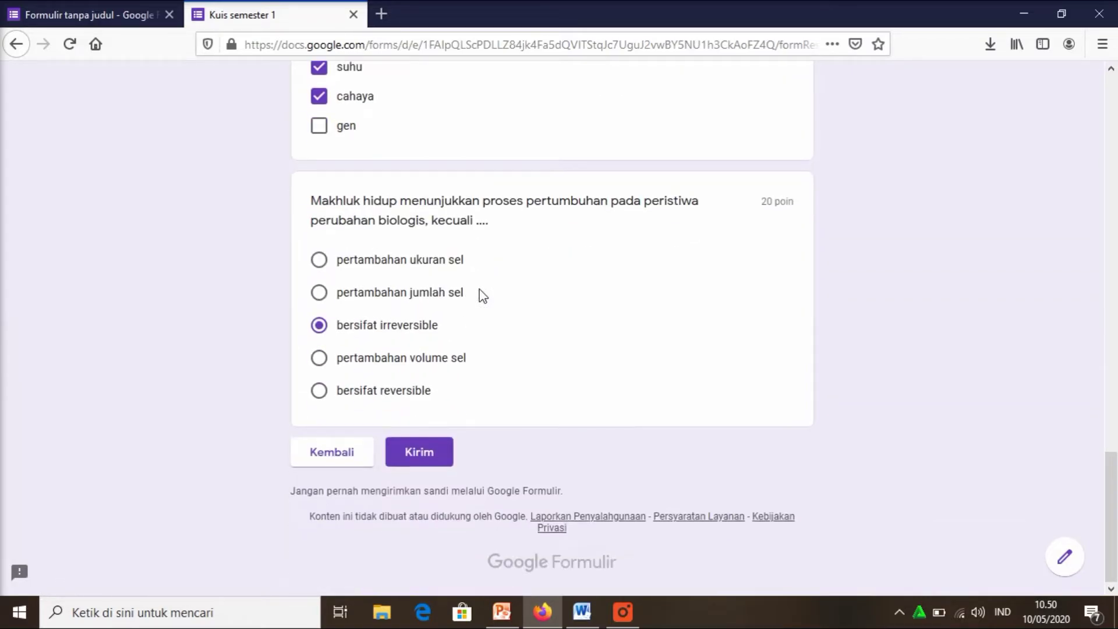
{"action": "left_click", "coordinate": [415, 452]}
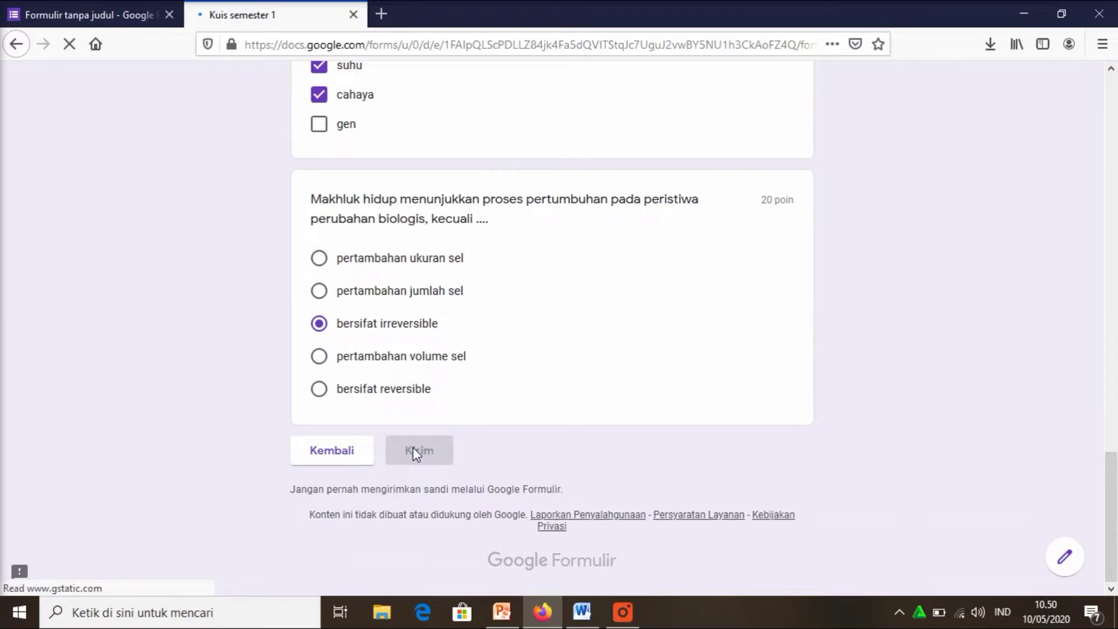
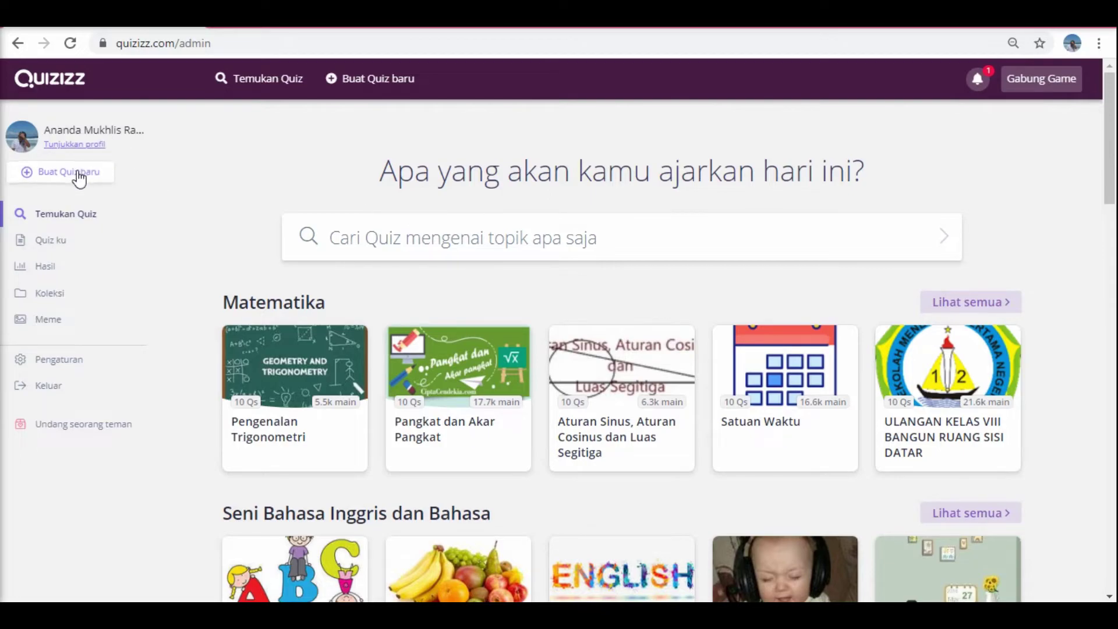
Review the profile in the Edit profil form, save it, and return to the home page.
{"action": "left_click", "coordinate": [79, 145]}
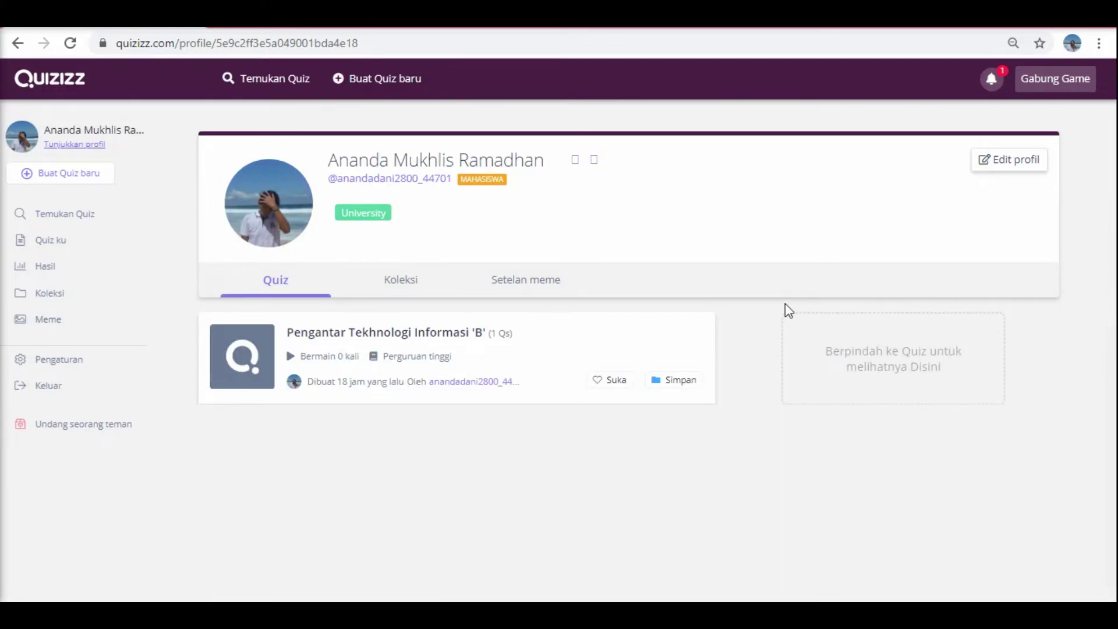
{"action": "left_click", "coordinate": [1012, 162]}
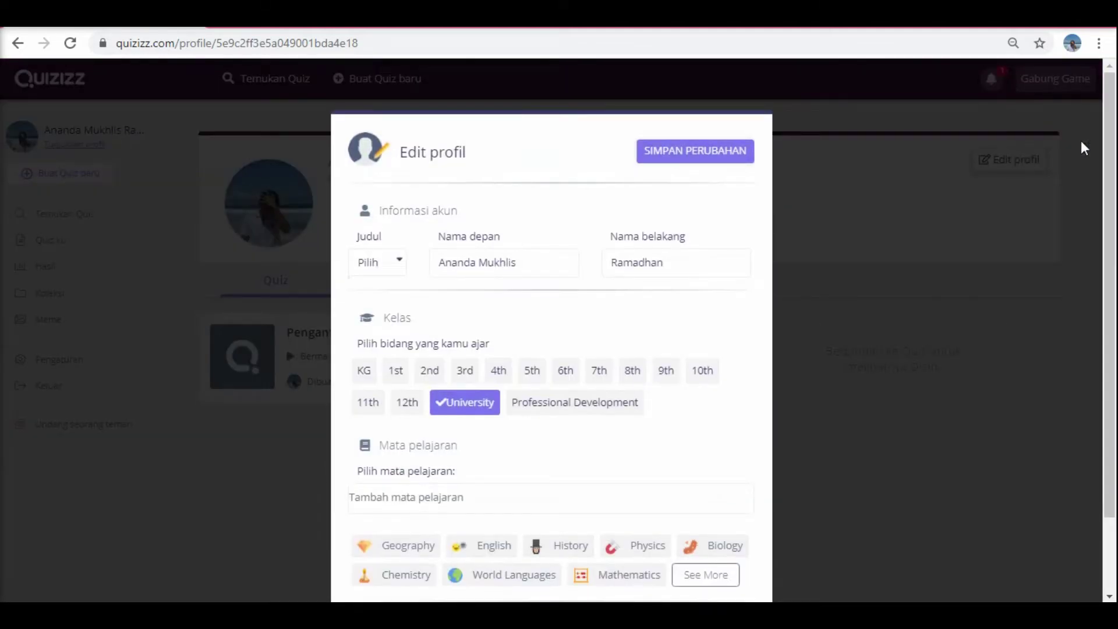
{"action": "left_click_drag", "start_coordinate": [1115, 156], "coordinate": [1115, 232]}
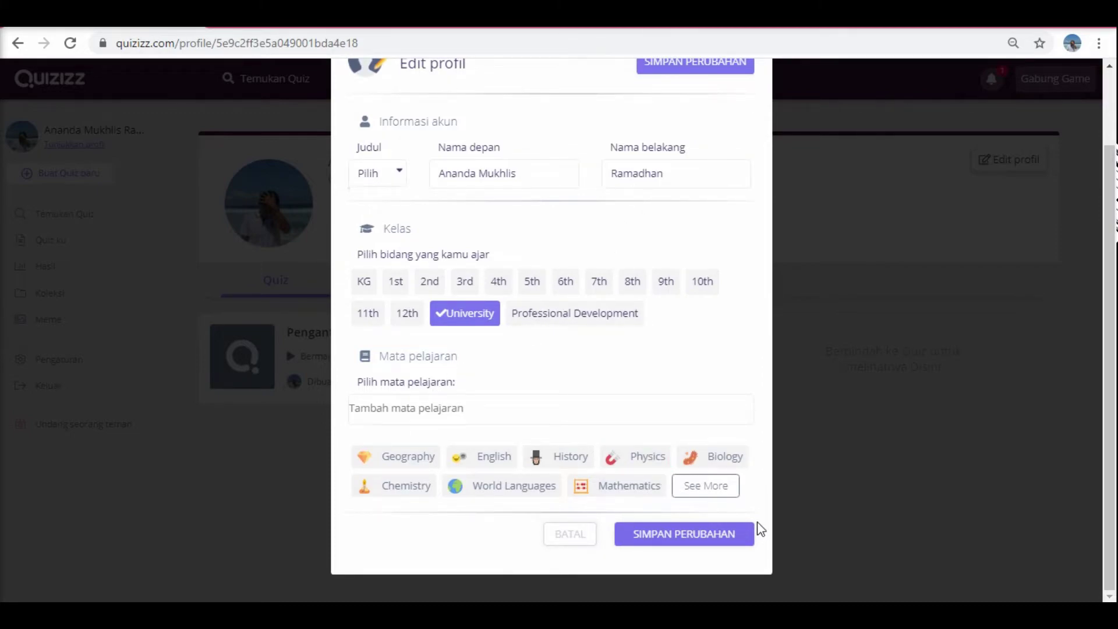
{"action": "mouse_move", "coordinate": [1114, 394]}
{"action": "left_mouse_down"}
{"action": "mouse_move", "coordinate": [1115, 330]}
{"action": "mouse_move", "coordinate": [1115, 381]}
{"action": "left_mouse_up"}
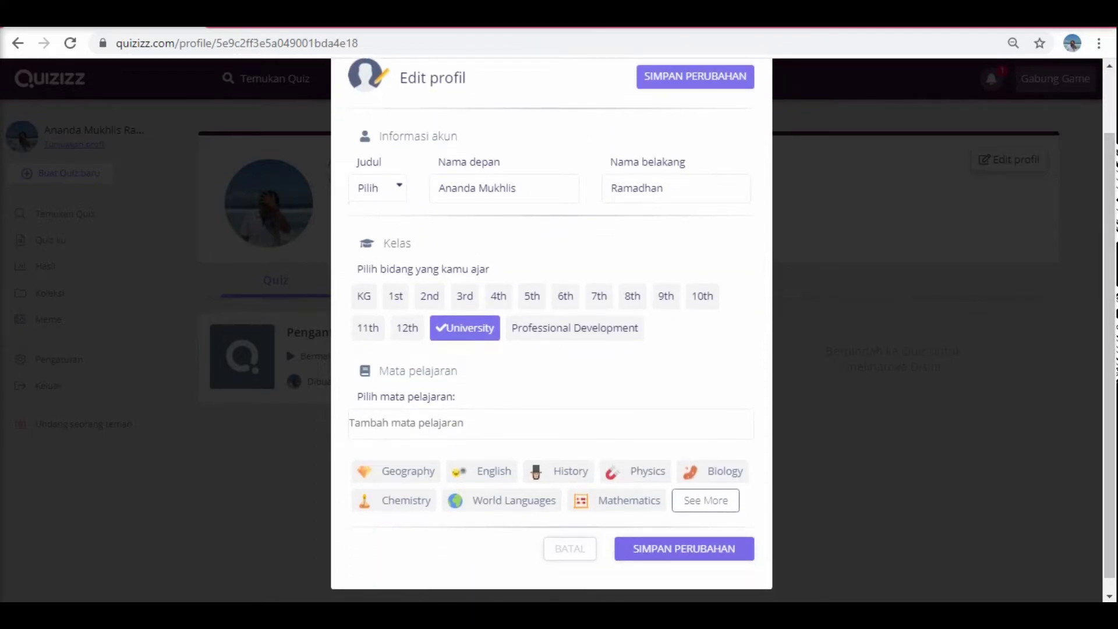
{"action": "left_click", "coordinate": [657, 559]}
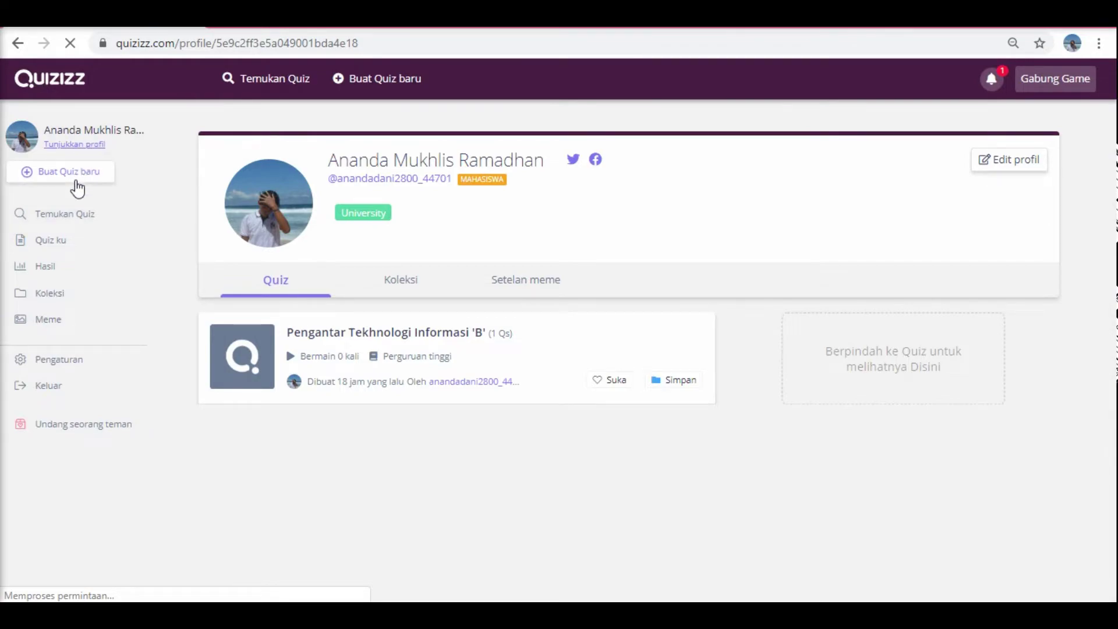
{"action": "left_click", "coordinate": [84, 217]}
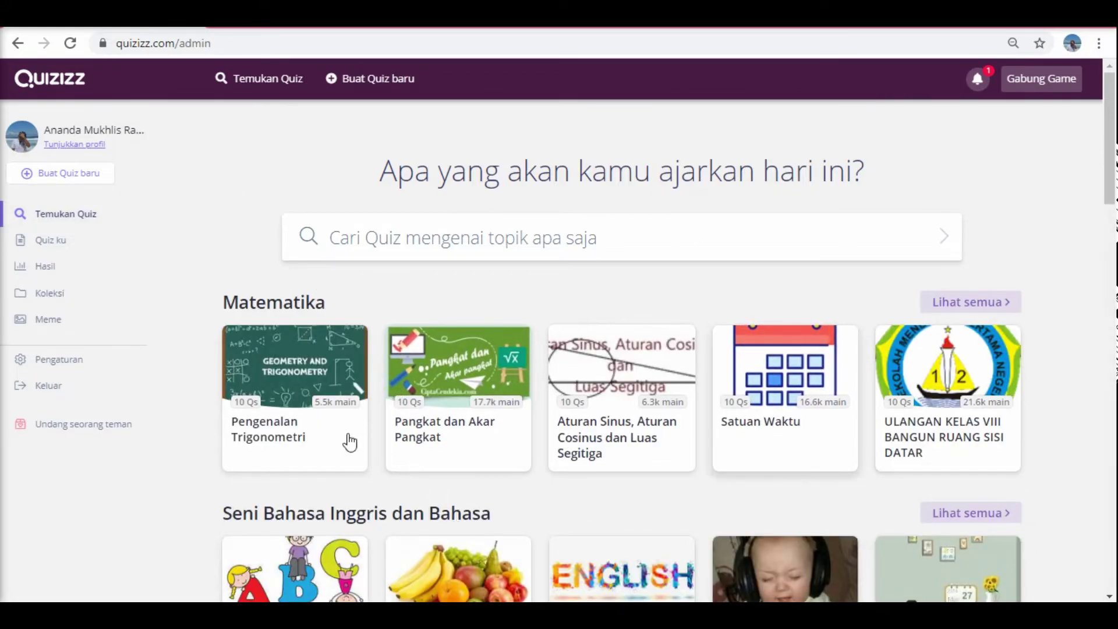
Review the player results in the Quiz Pengantar. Tek. Informasi challenge report under Hasil.
{"action": "left_click", "coordinate": [56, 240]}
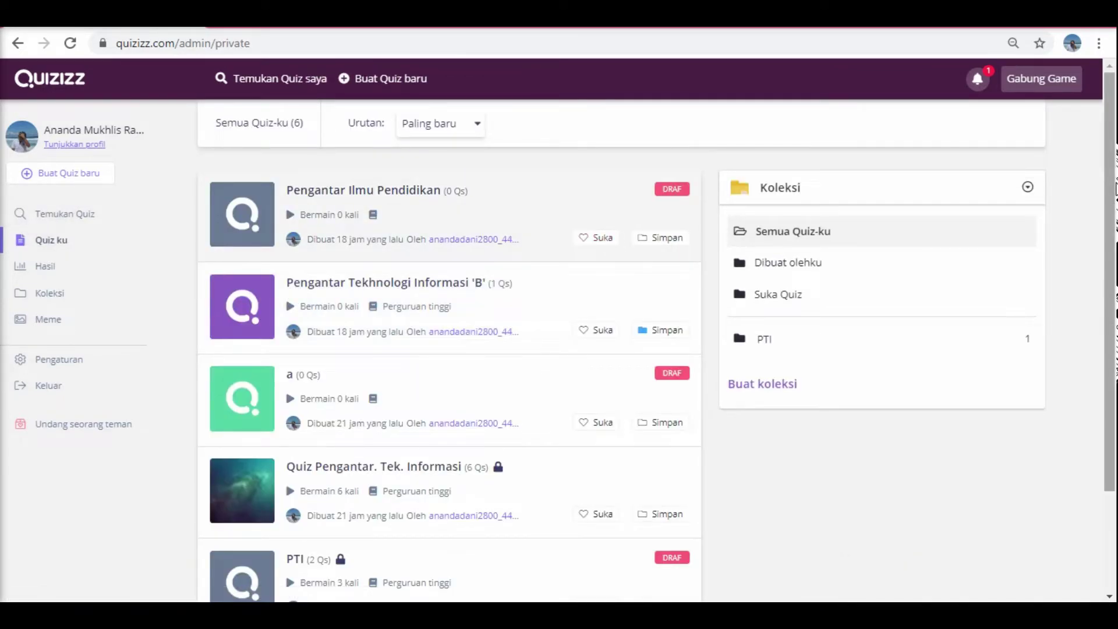
{"action": "scroll", "coordinate": [1112, 303], "scroll_direction": "down", "scroll_amount": 3}
{"action": "scroll", "coordinate": [1115, 349], "scroll_direction": "up", "scroll_amount": 3}
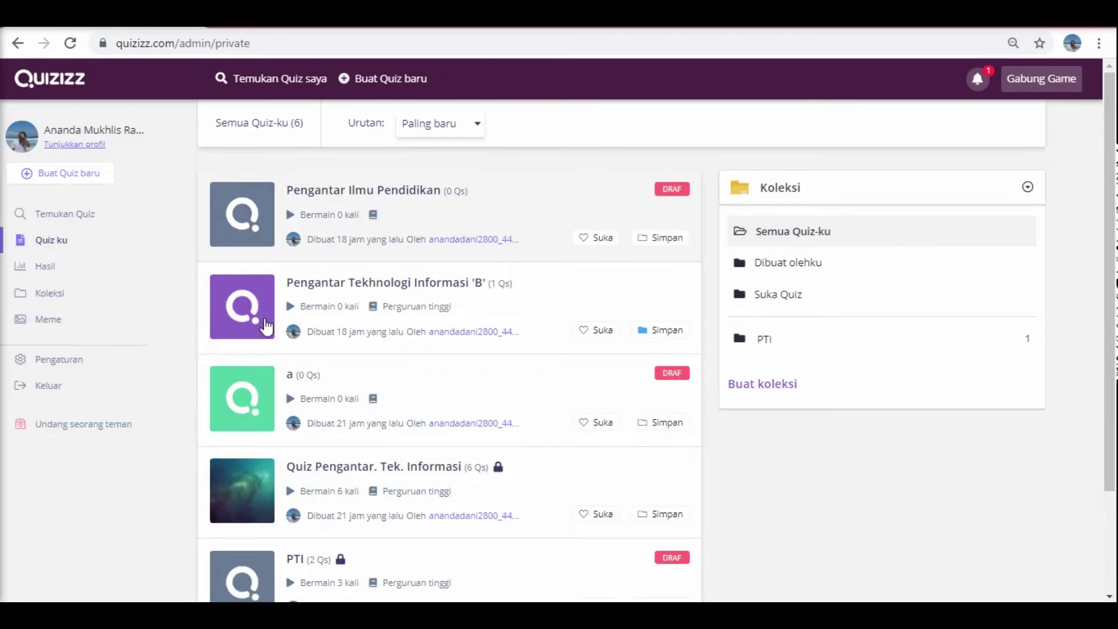
{"action": "left_click", "coordinate": [44, 272]}
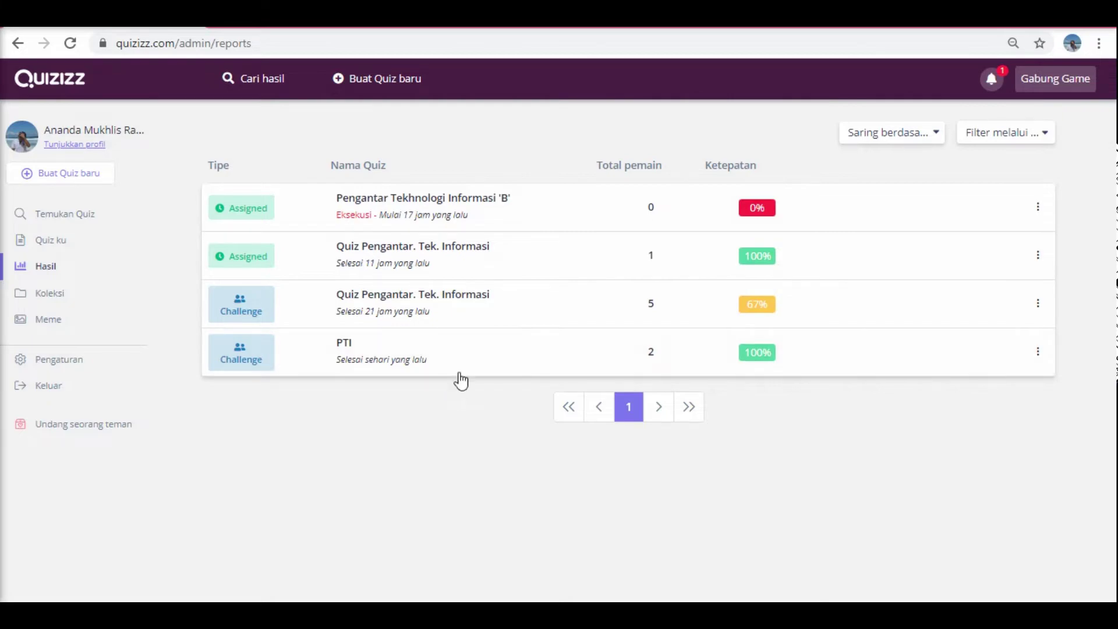
{"action": "left_click", "coordinate": [466, 327]}
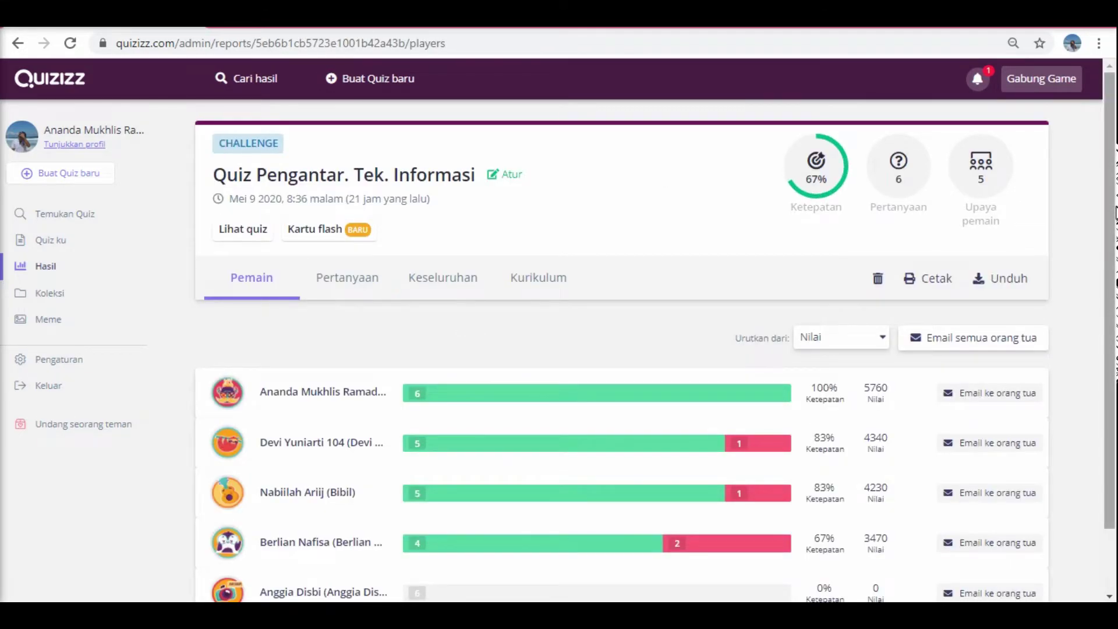
{"action": "scroll", "coordinate": [641, 349], "scroll_direction": "down", "scroll_amount": 2}
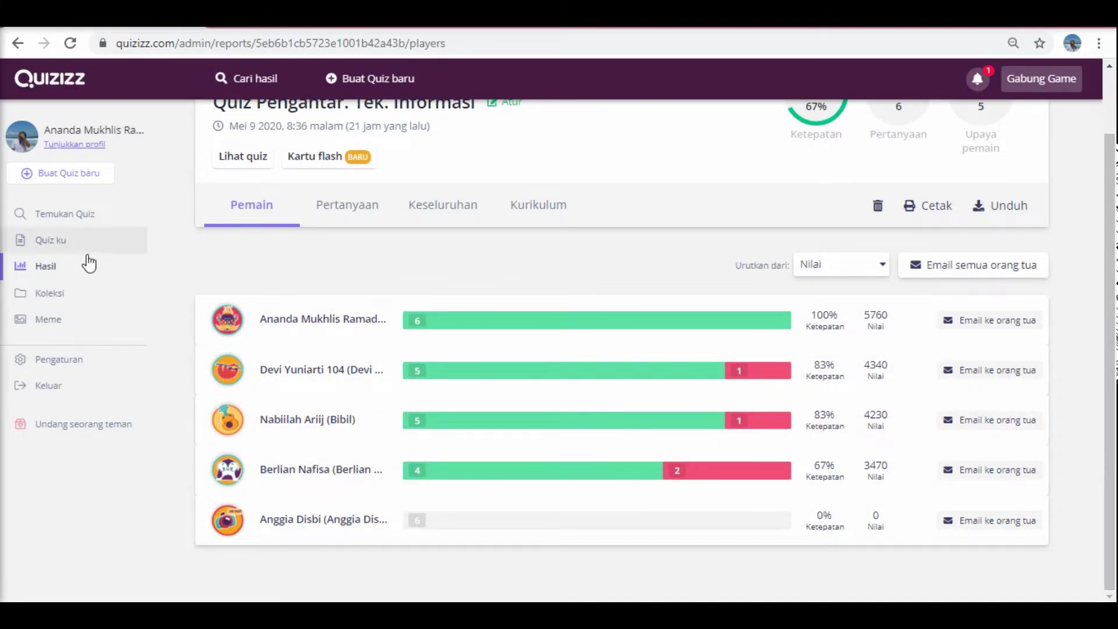
{"action": "left_click", "coordinate": [36, 296]}
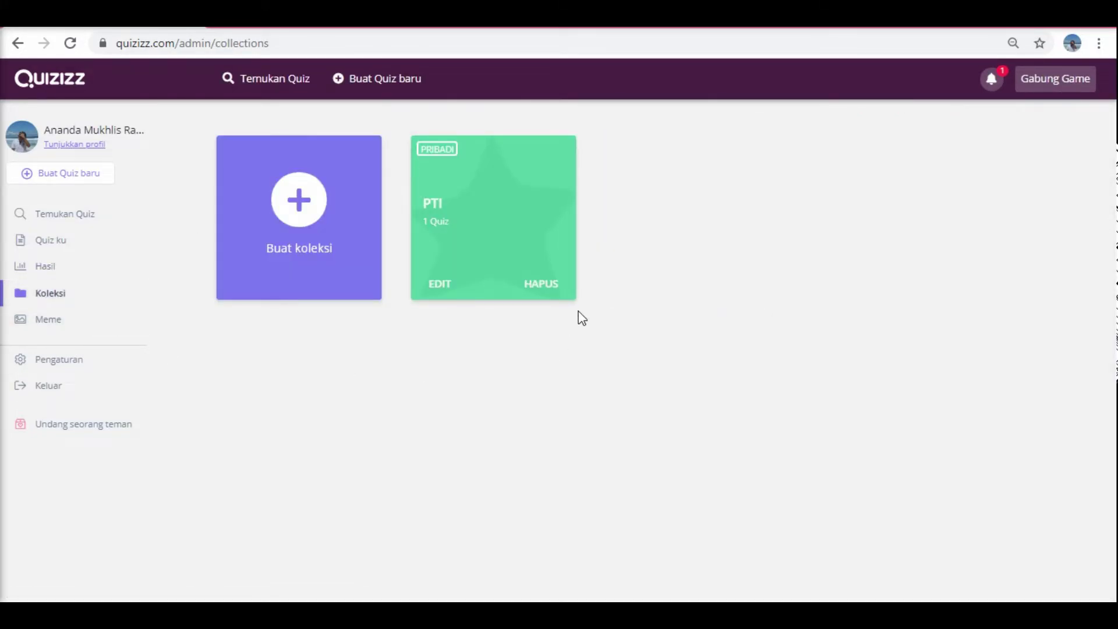
Browse the PTI collection, cancel a new collection, and view the Meme sets page.
{"action": "left_click", "coordinate": [489, 225]}
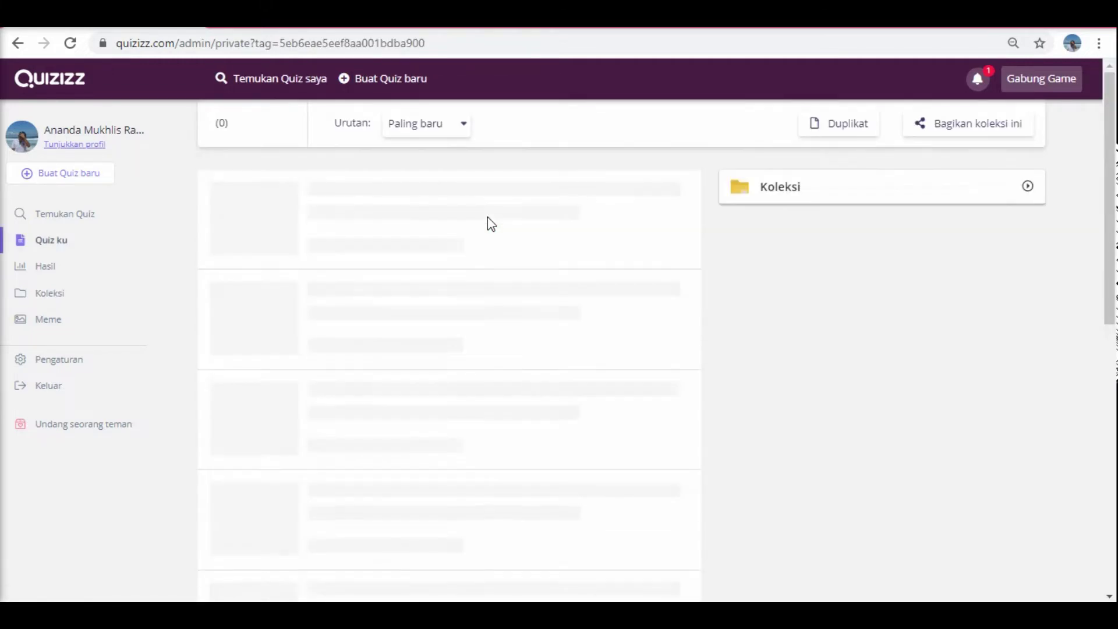
{"action": "left_click", "coordinate": [18, 46]}
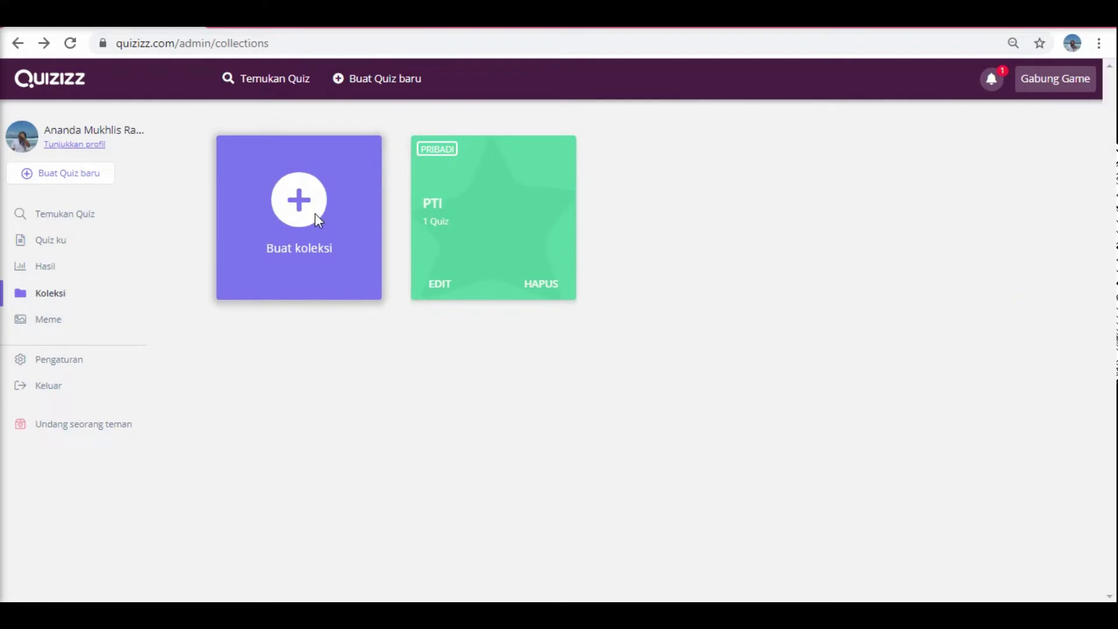
{"action": "left_click", "coordinate": [318, 220]}
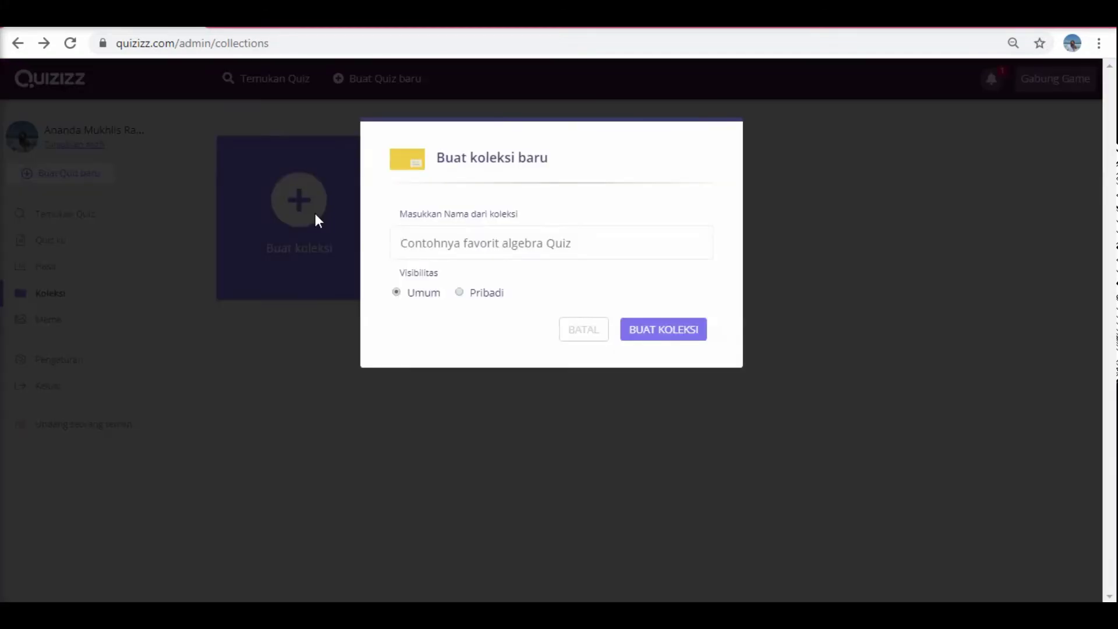
{"action": "left_click", "coordinate": [584, 330]}
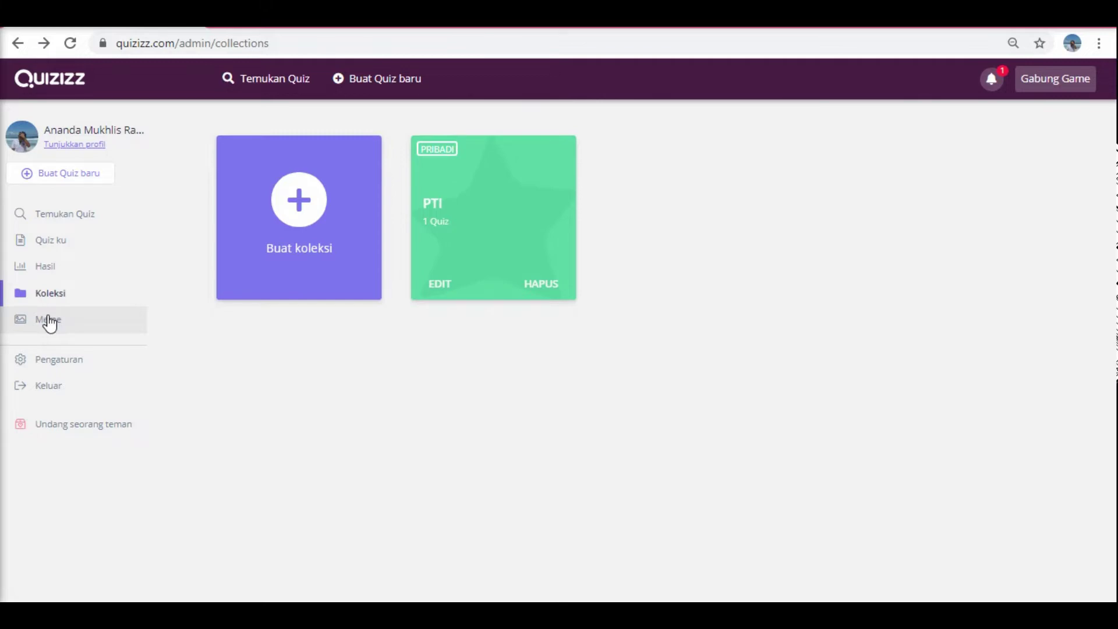
{"action": "left_click", "coordinate": [49, 323]}
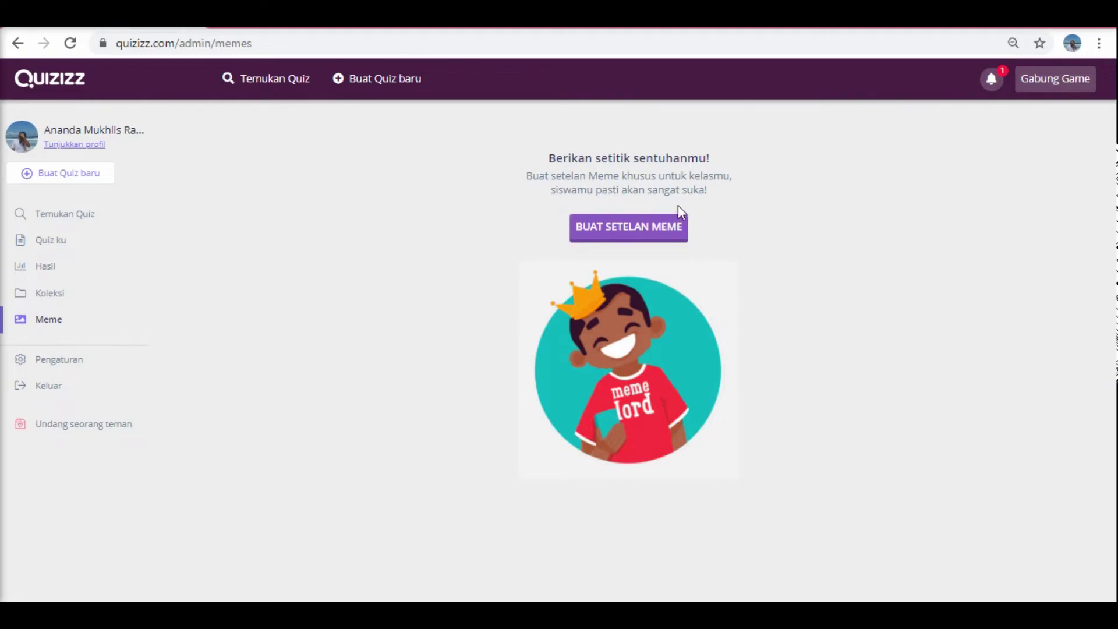
{"action": "left_click", "coordinate": [72, 366]}
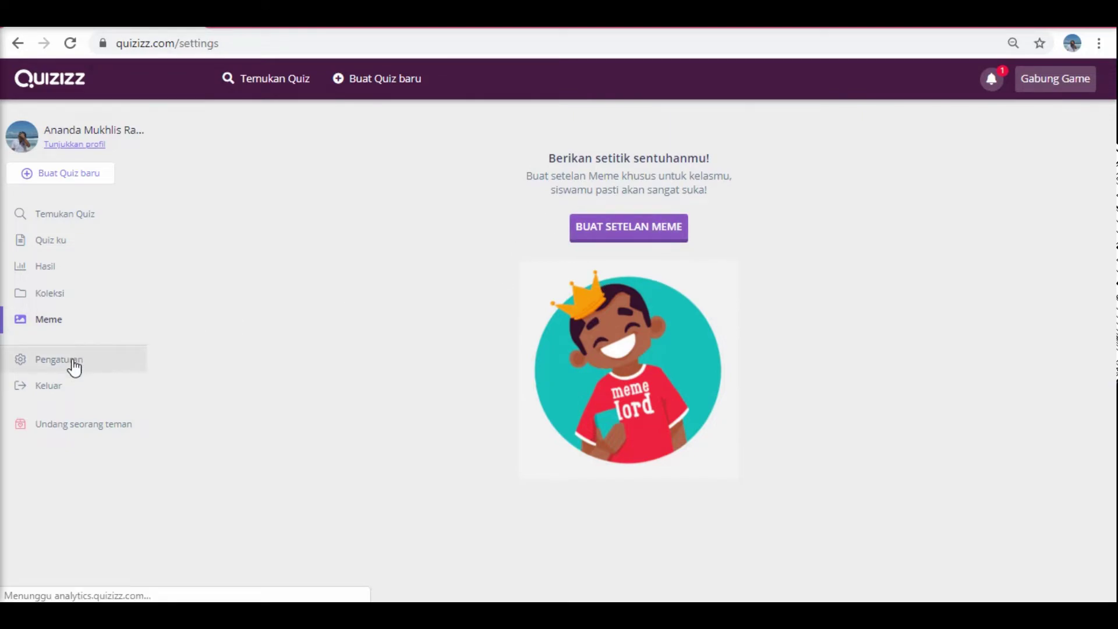
Inspect the Email and Nama pengguna fields and scroll through Pengaturan to Hapus akun.
{"action": "left_click", "coordinate": [570, 316]}
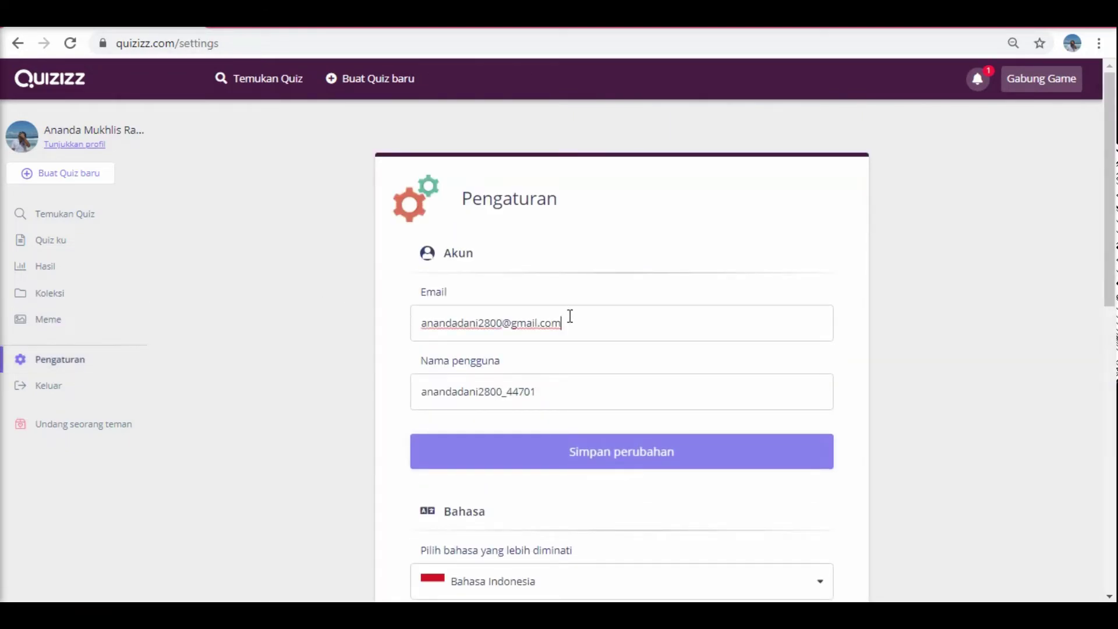
{"action": "left_click", "coordinate": [563, 392]}
{"action": "scroll", "coordinate": [1114, 324], "scroll_direction": "down", "scroll_amount": 3}
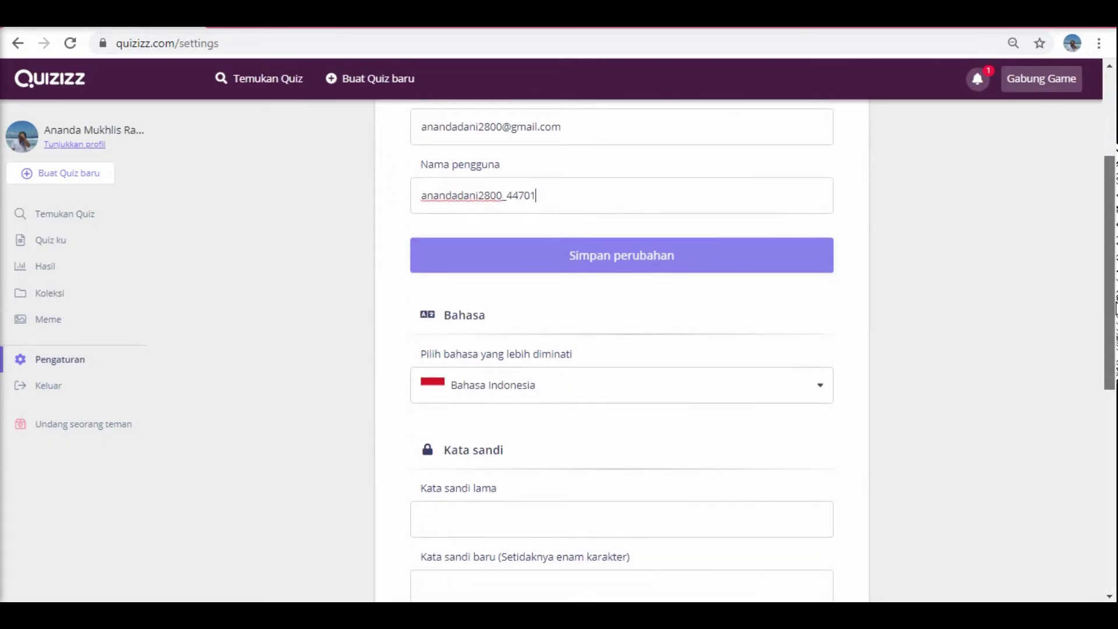
{"action": "scroll", "coordinate": [765, 213], "scroll_direction": "down", "scroll_amount": 5}
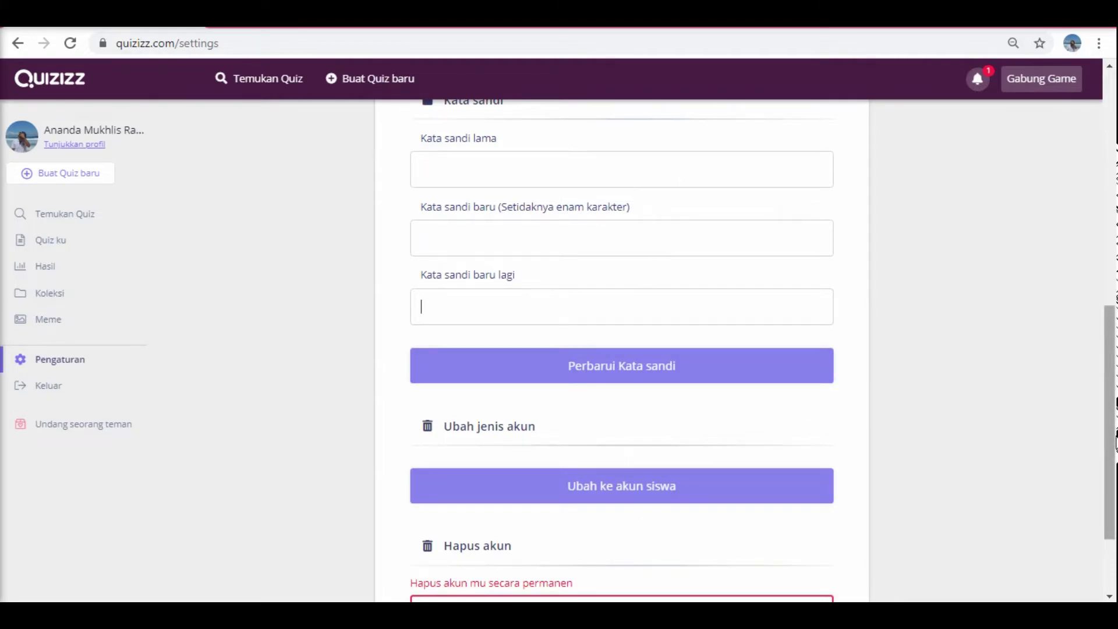
{"action": "scroll", "coordinate": [970, 483], "scroll_direction": "down", "scroll_amount": 2}
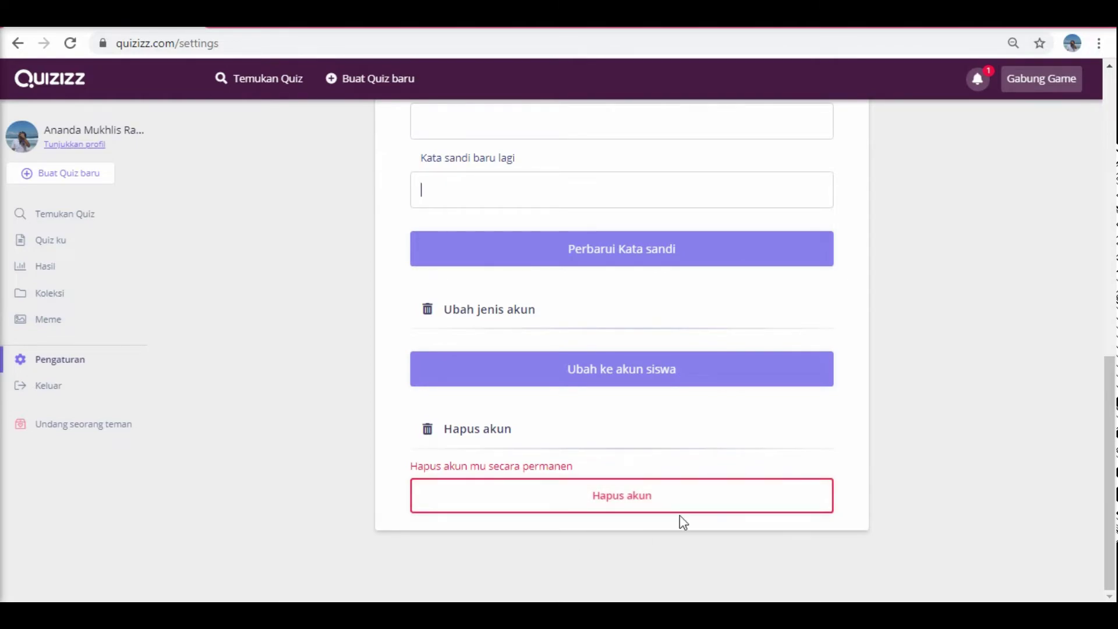
{"action": "scroll", "coordinate": [1113, 463], "scroll_direction": "up", "scroll_amount": 1}
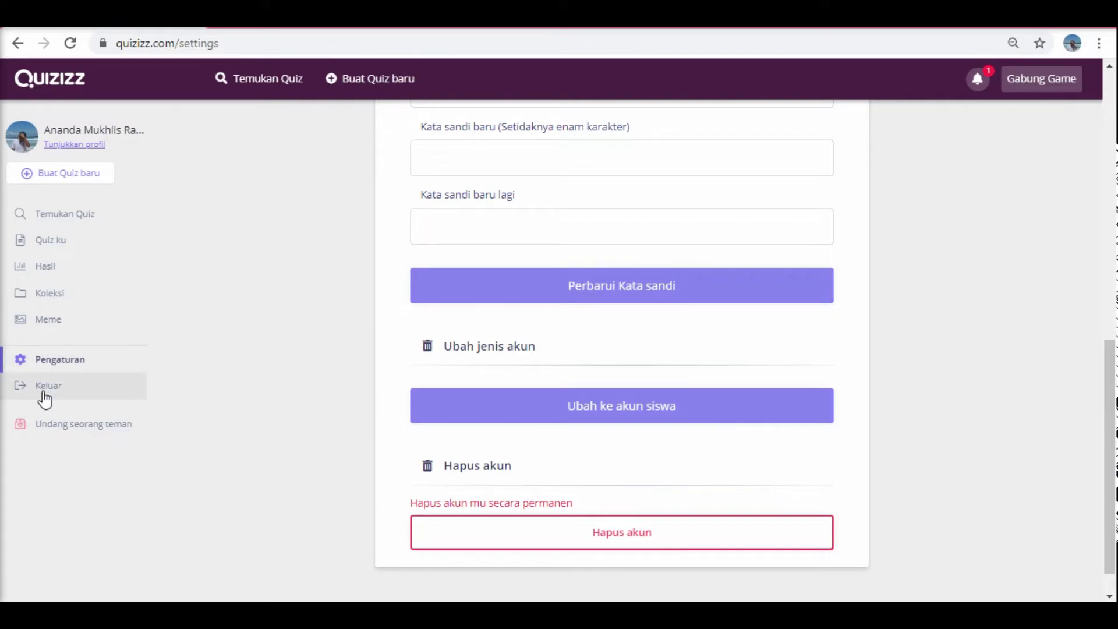
{"action": "left_click_drag", "start_coordinate": [1110, 355], "coordinate": [1111, 70]}
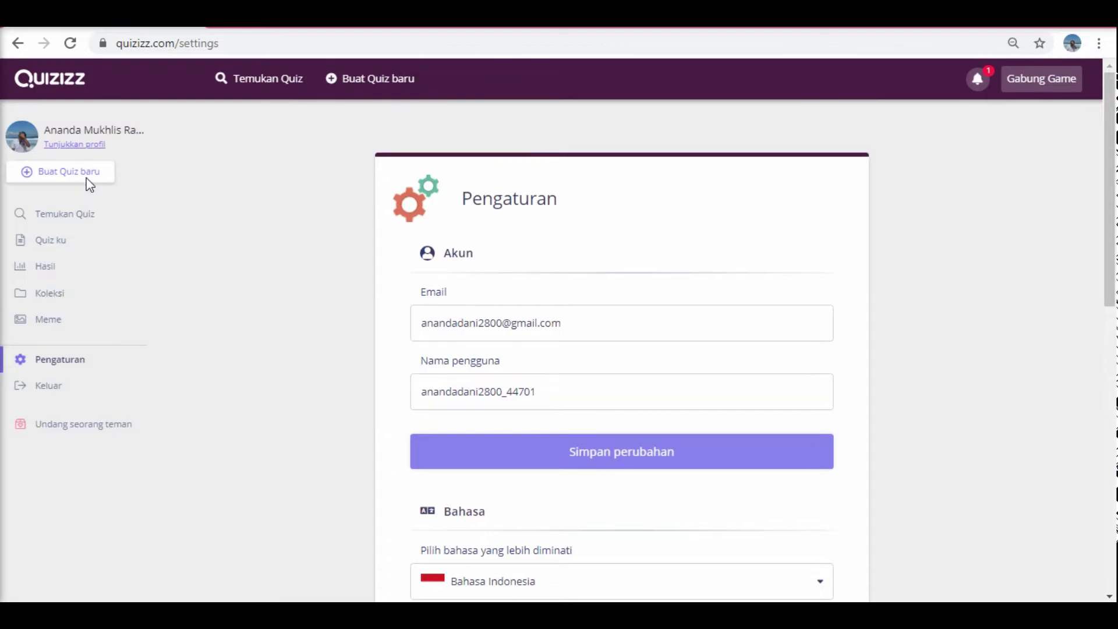
Open the Buat quiz dialog, cancel it, then start a new quiz again.
{"action": "left_click", "coordinate": [88, 185]}
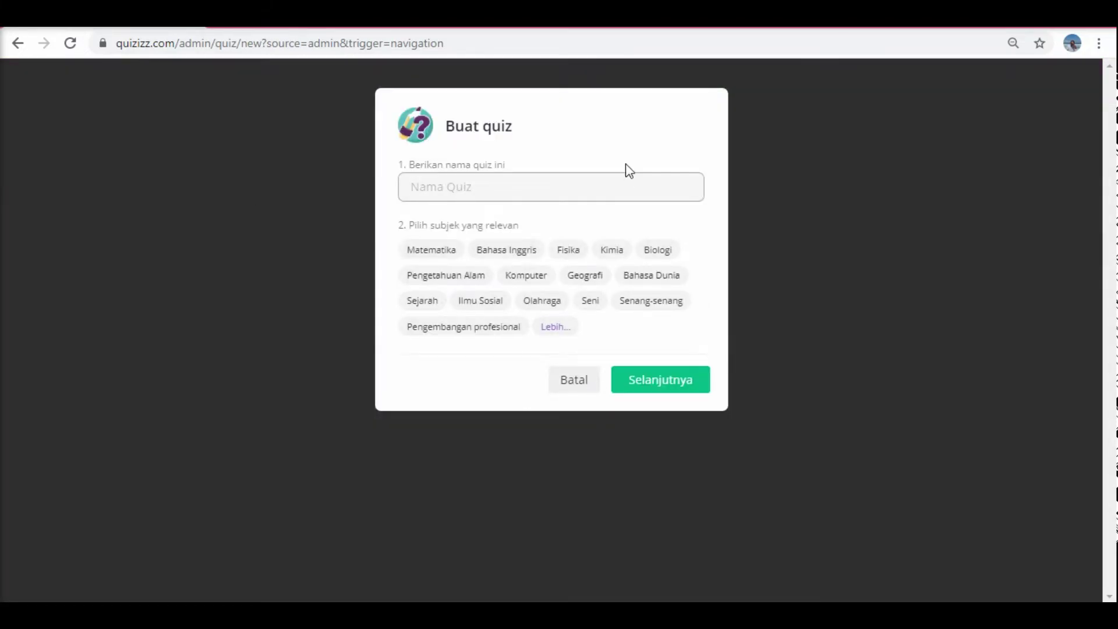
{"action": "left_click", "coordinate": [560, 387]}
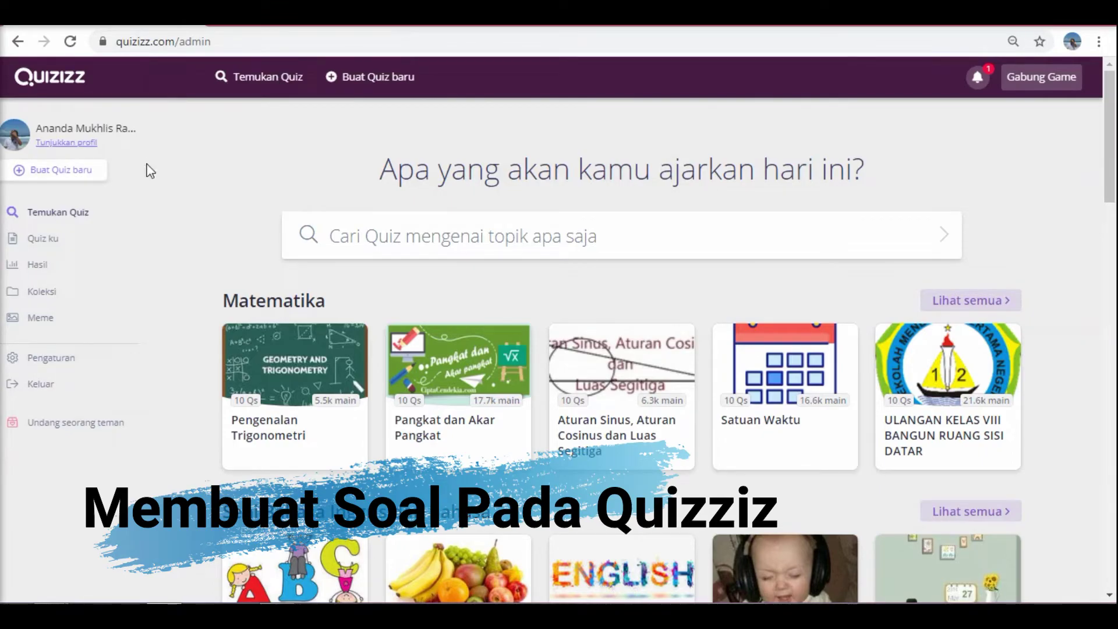
{"action": "left_click", "coordinate": [84, 180]}
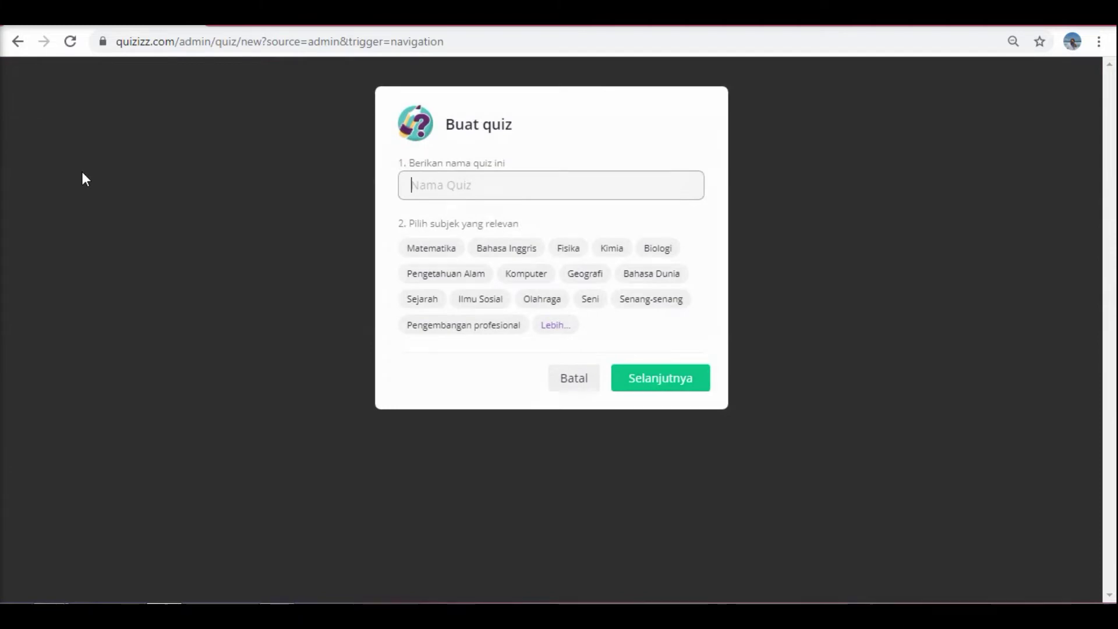
Name the quiz 'Pengantar Tek. Informasi "B"', pick the Komputer subject, and create it.
{"action": "type", "text": "Pengantar Tek."}
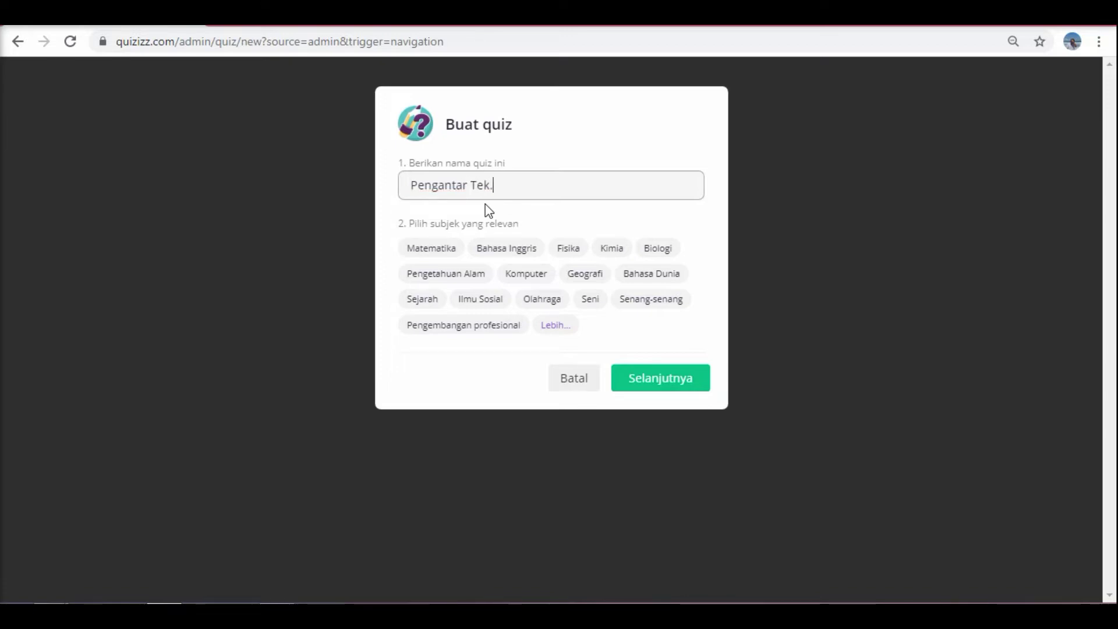
{"action": "type", "text": "Informasi \"B"}
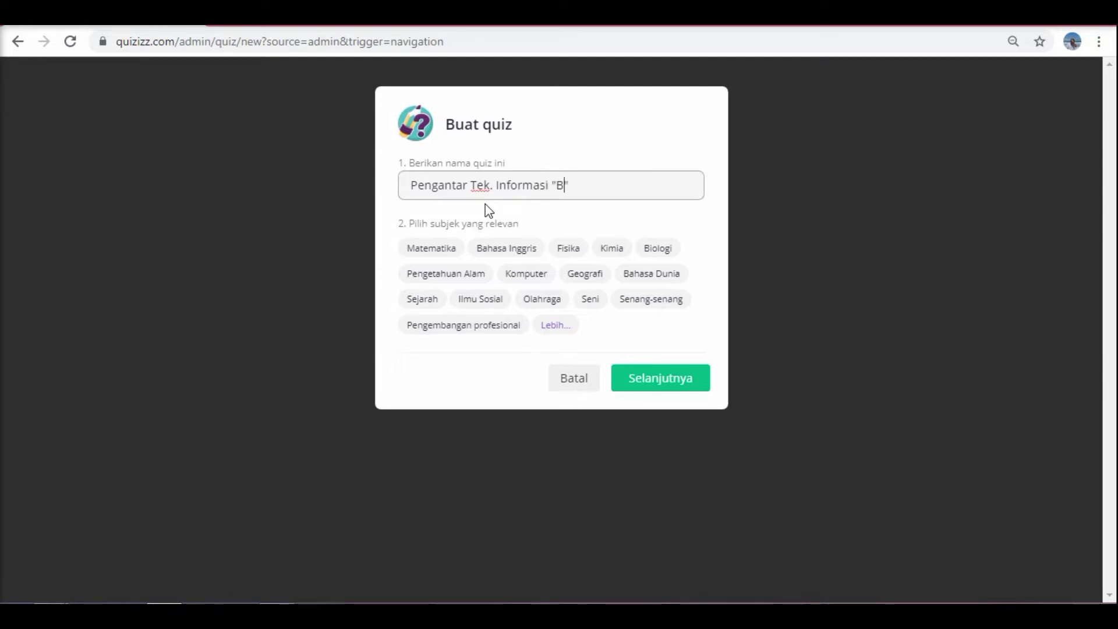
{"action": "left_click", "coordinate": [532, 275]}
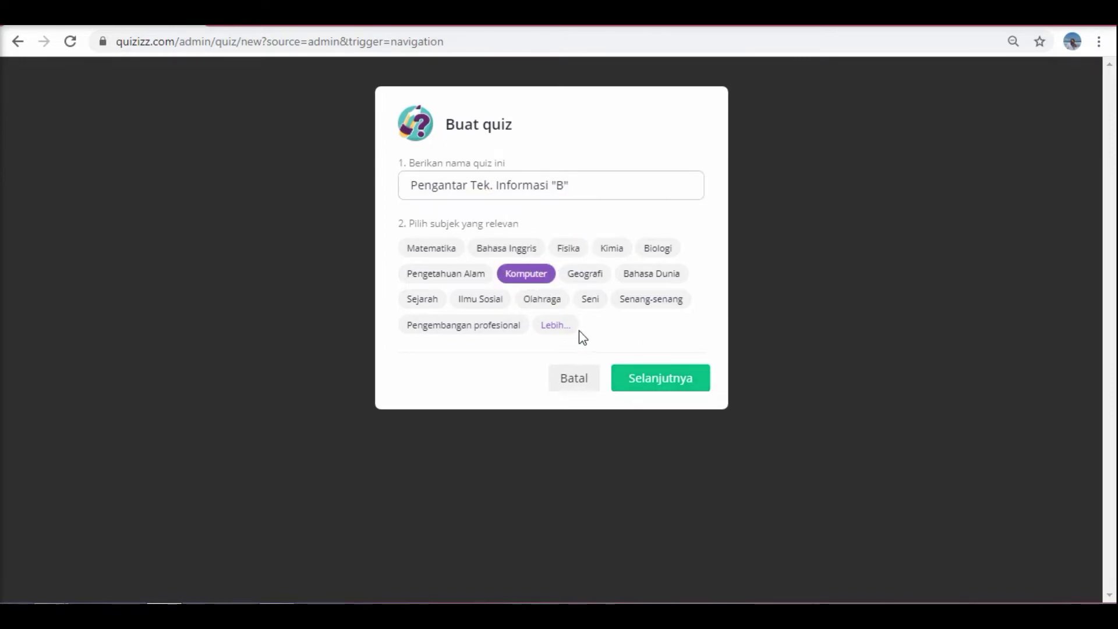
{"action": "left_click", "coordinate": [555, 325]}
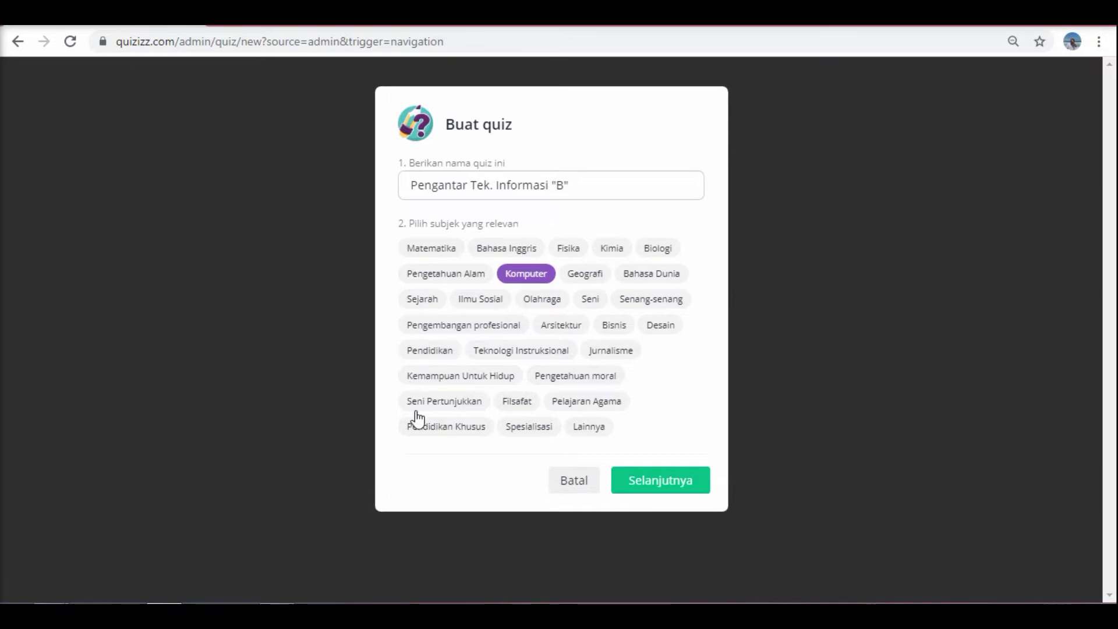
{"action": "left_click", "coordinate": [673, 483]}
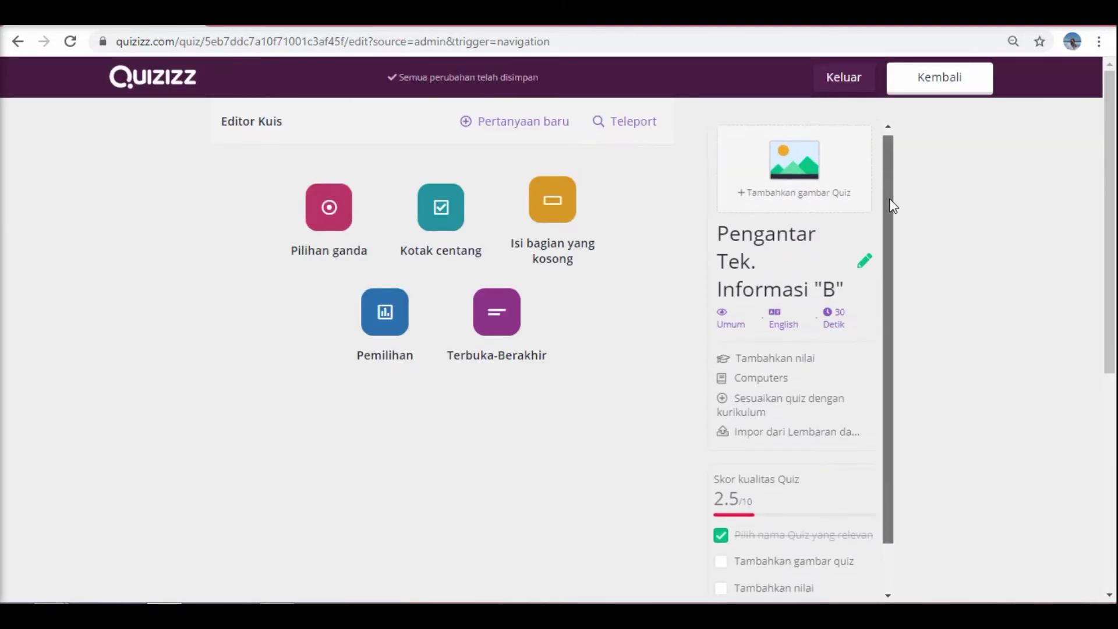
Teleport Q1 from the public Pengantar Teknologi Informasi quiz, with Internet as the correct answer.
{"action": "scroll", "coordinate": [891, 205], "scroll_direction": "down", "scroll_amount": 1}
{"action": "left_click_drag", "start_coordinate": [893, 236], "coordinate": [883, 181]}
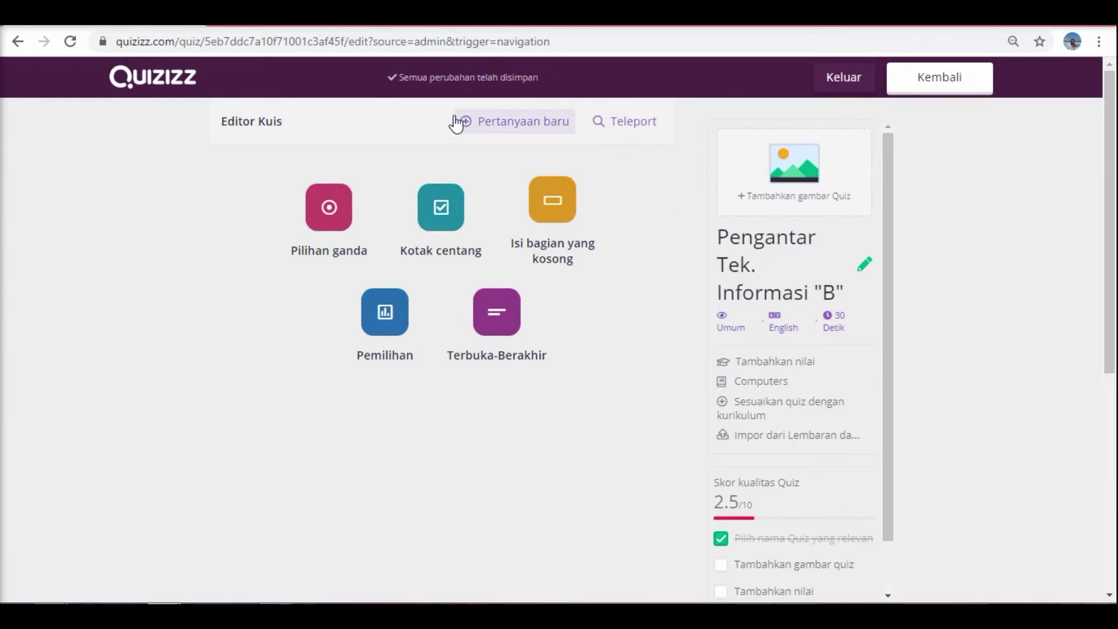
{"action": "left_click", "coordinate": [476, 128]}
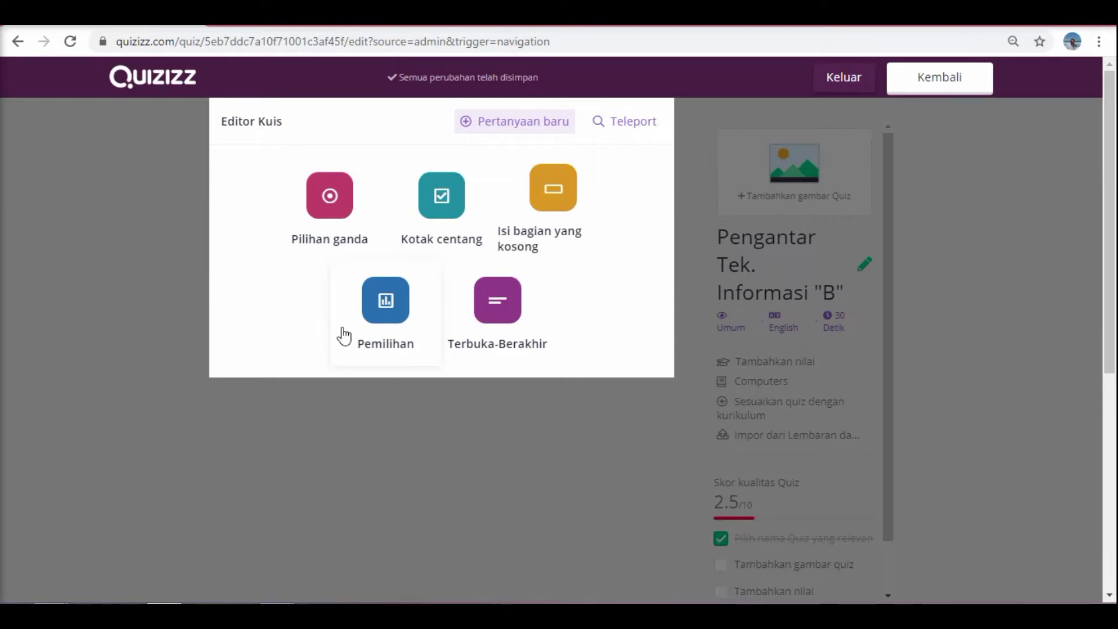
{"action": "left_click", "coordinate": [640, 133]}
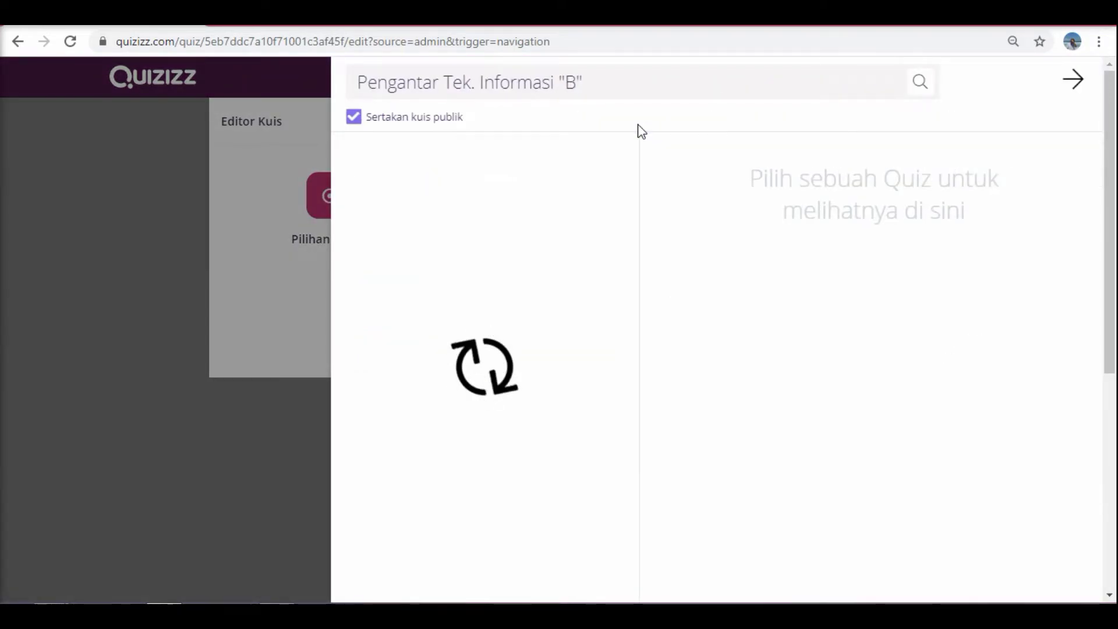
{"action": "mouse_move", "coordinate": [733, 272]}
{"action": "mouse_move", "coordinate": [746, 324]}
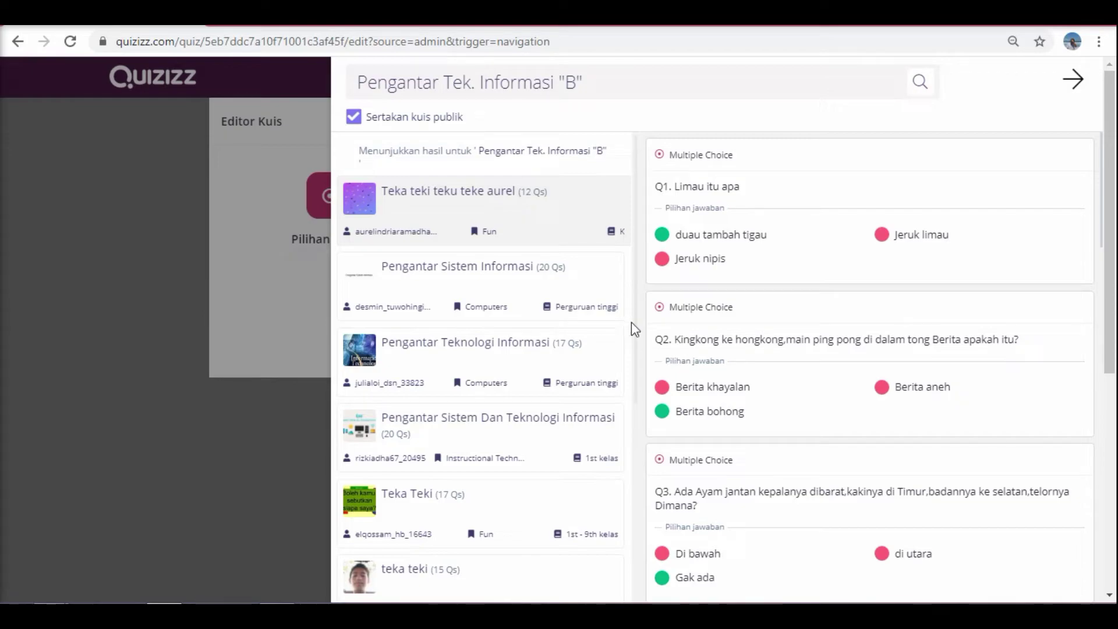
{"action": "left_click", "coordinate": [512, 360]}
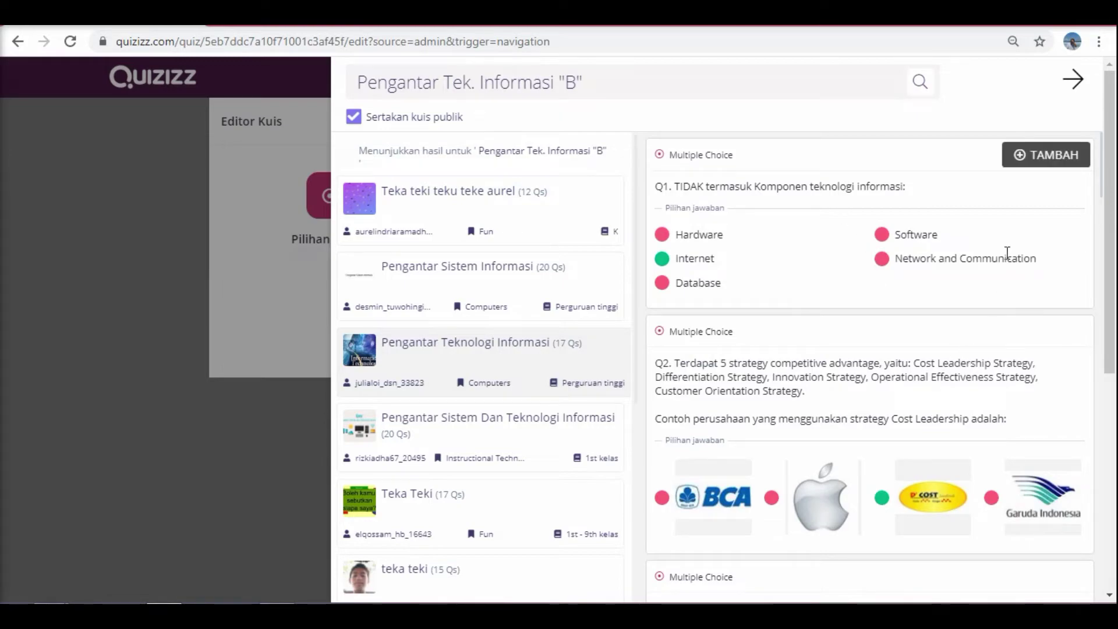
{"action": "left_click", "coordinate": [1036, 159]}
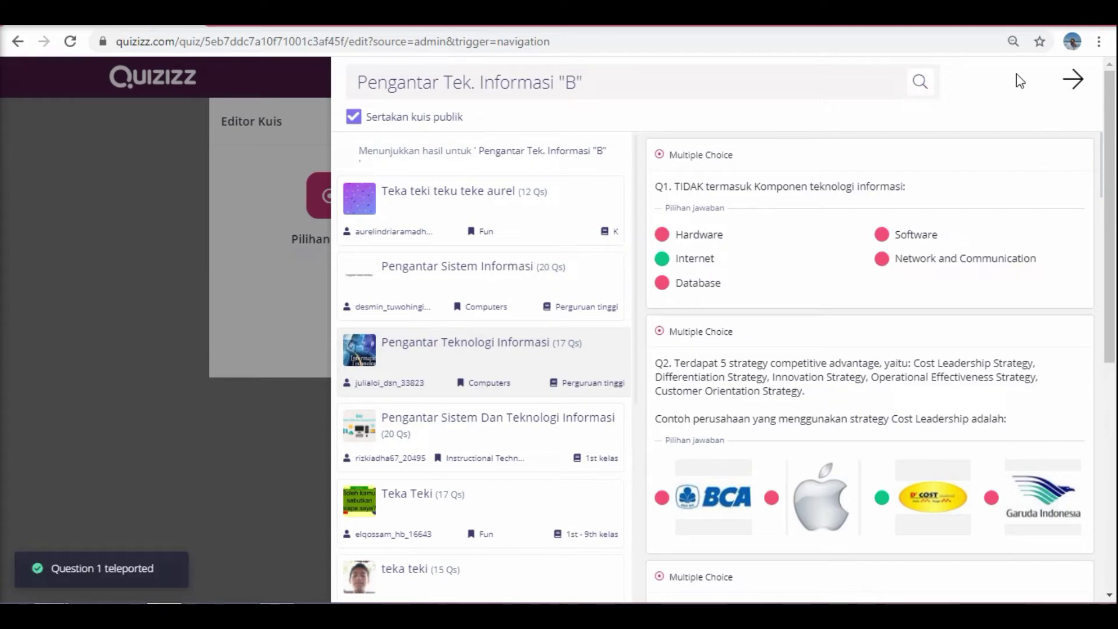
{"action": "left_click", "coordinate": [1073, 80]}
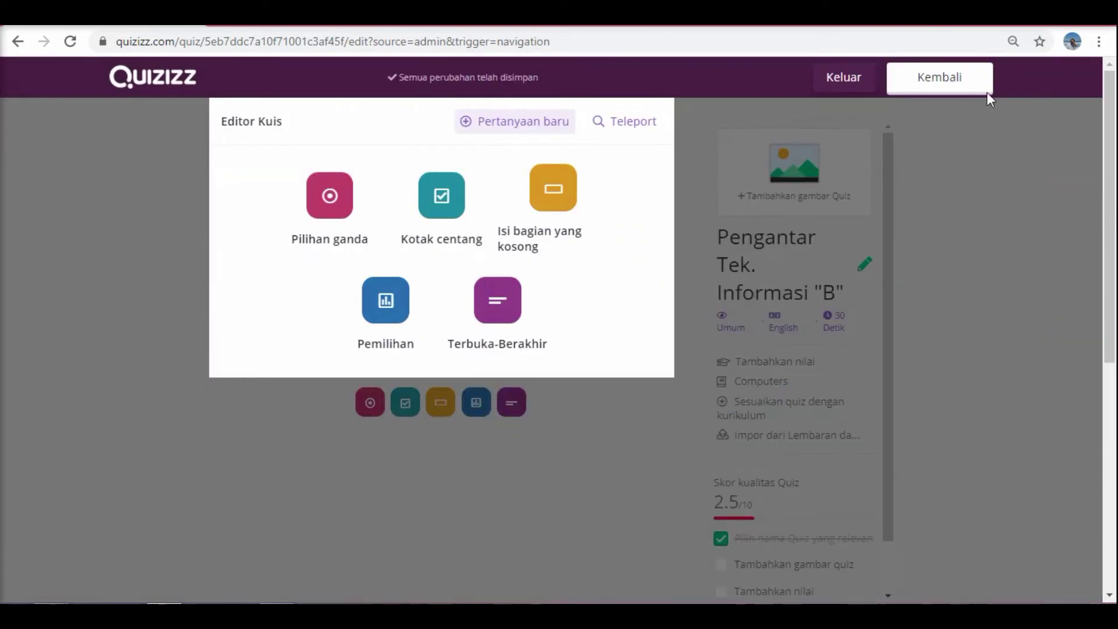
{"action": "left_click", "coordinate": [641, 428]}
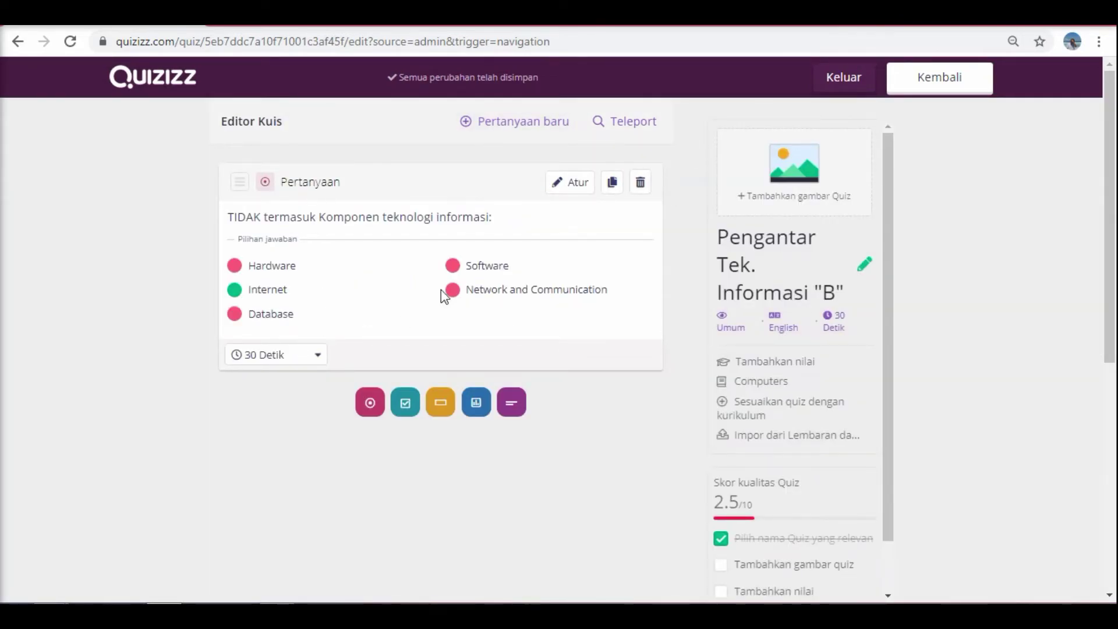
Keep the imported question's time limit at 30 Detik.
{"action": "left_click", "coordinate": [317, 356]}
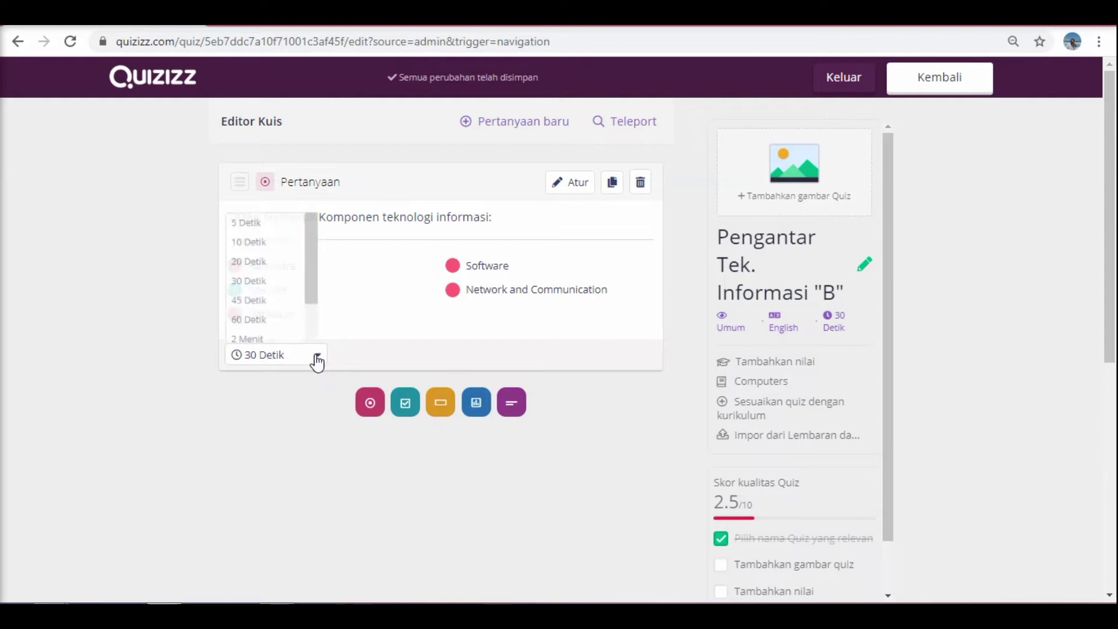
{"action": "left_click_drag", "start_coordinate": [328, 265], "coordinate": [317, 242]}
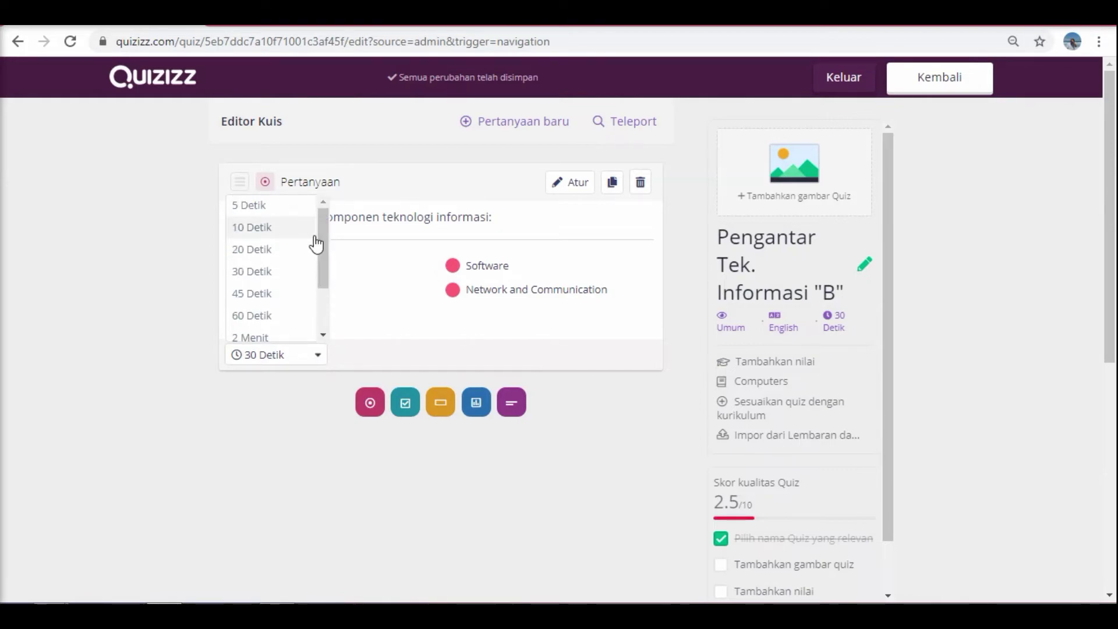
{"action": "left_click", "coordinate": [271, 275]}
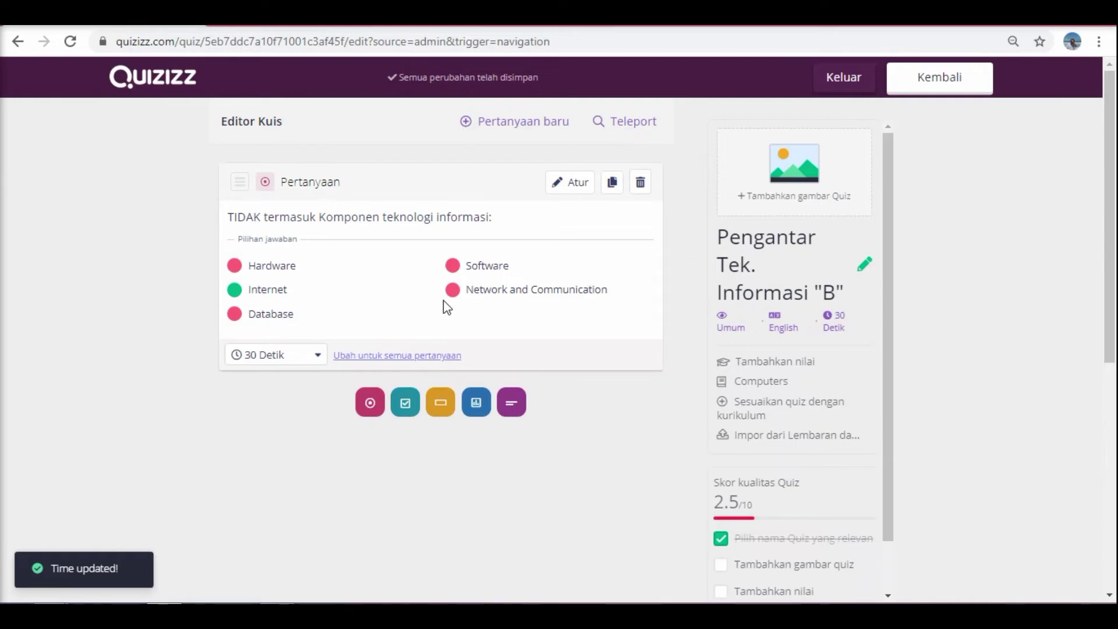
Add a Pilihan ganda question: 'Apa yang termasuk dalam program aplikasi evaluasi pembelajaran?'.
{"action": "left_click", "coordinate": [528, 127]}
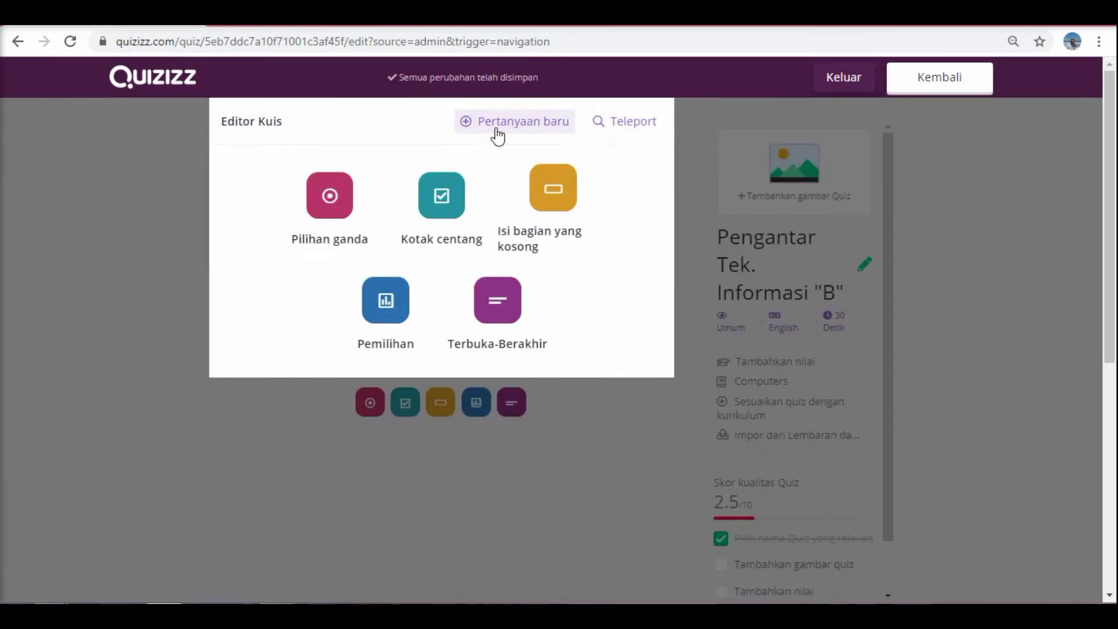
{"action": "left_click", "coordinate": [352, 203]}
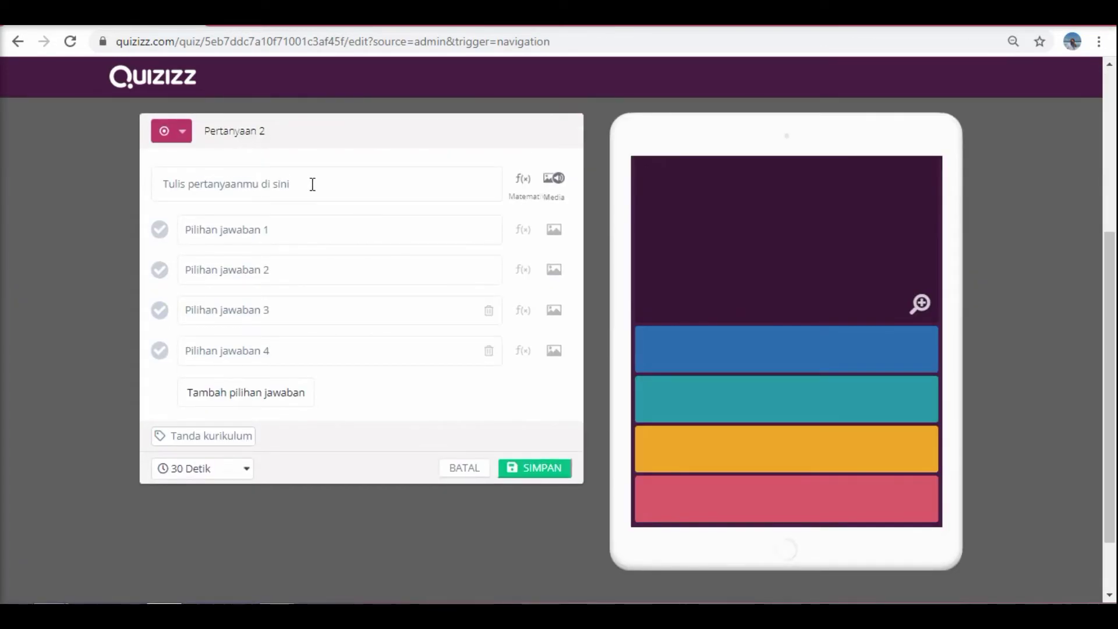
{"action": "left_click", "coordinate": [313, 184]}
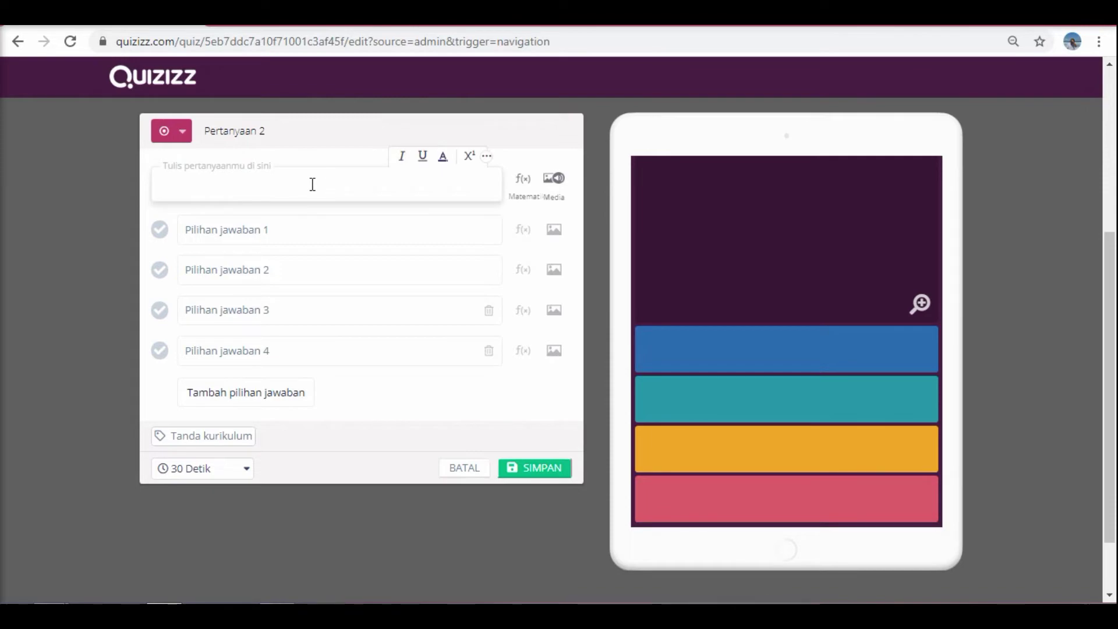
{"action": "type", "text": "Apa yang term"}
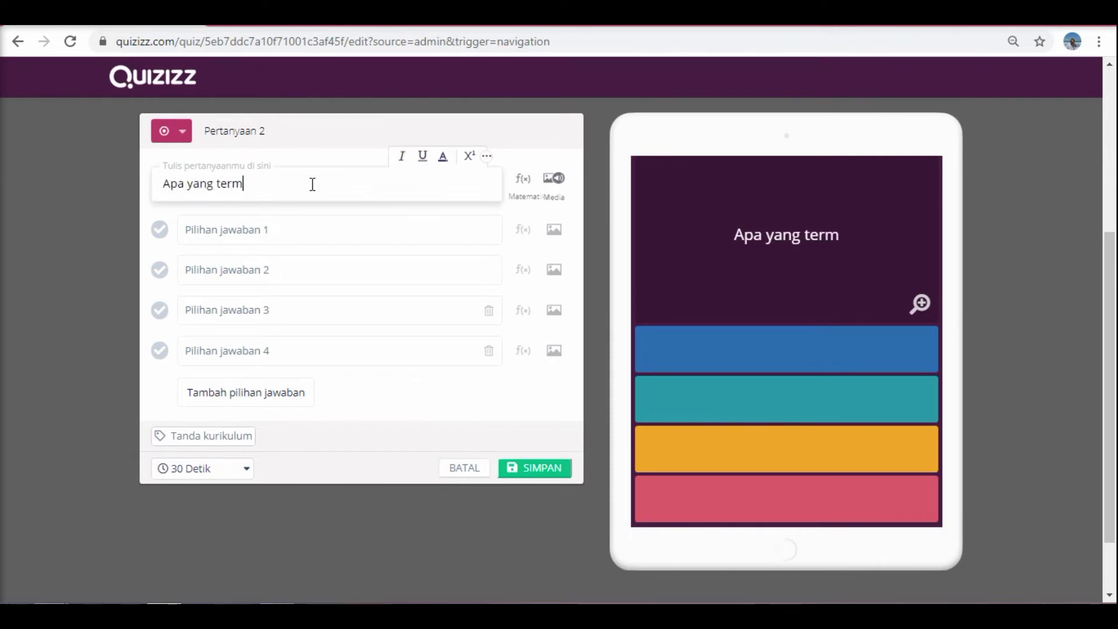
{"action": "type", "text": "asuk dalam "}
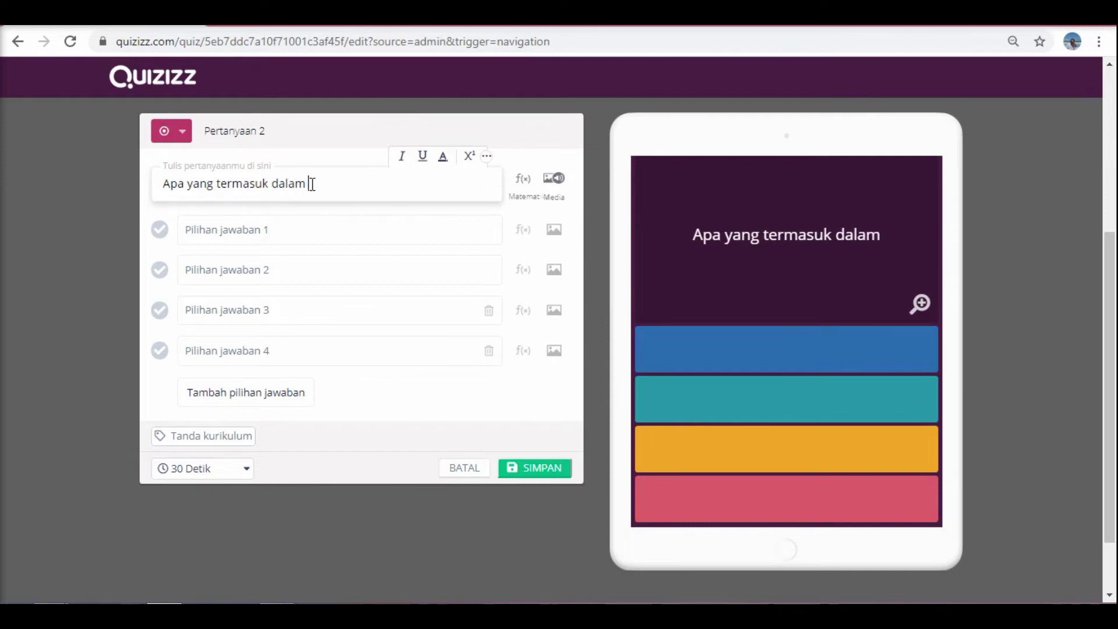
{"action": "type", "text": "p"}
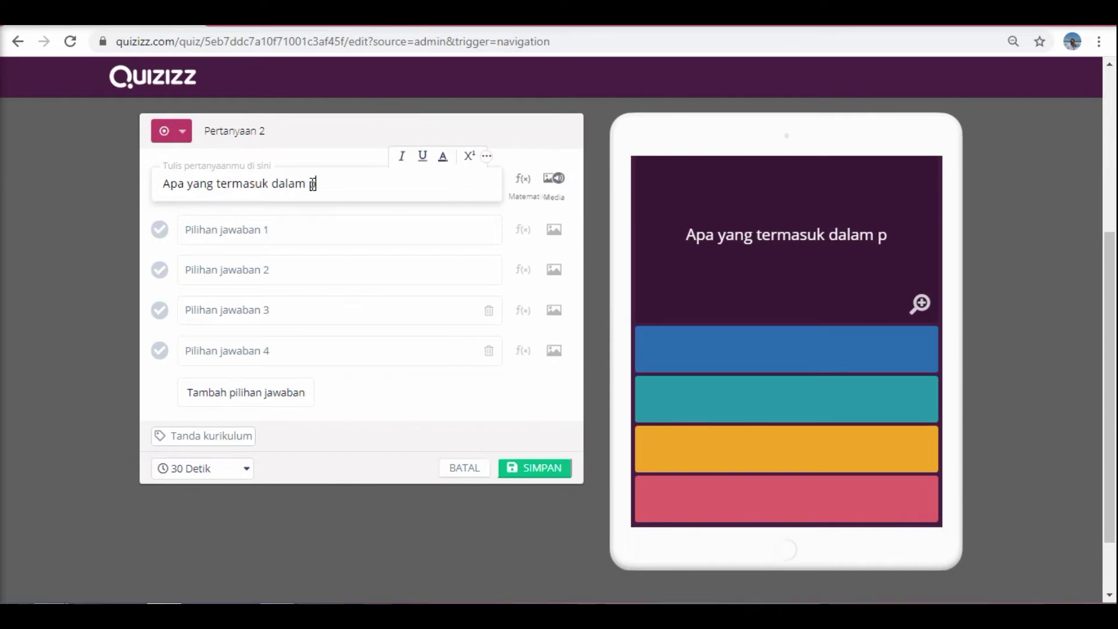
{"action": "type", "text": "rogram apl"}
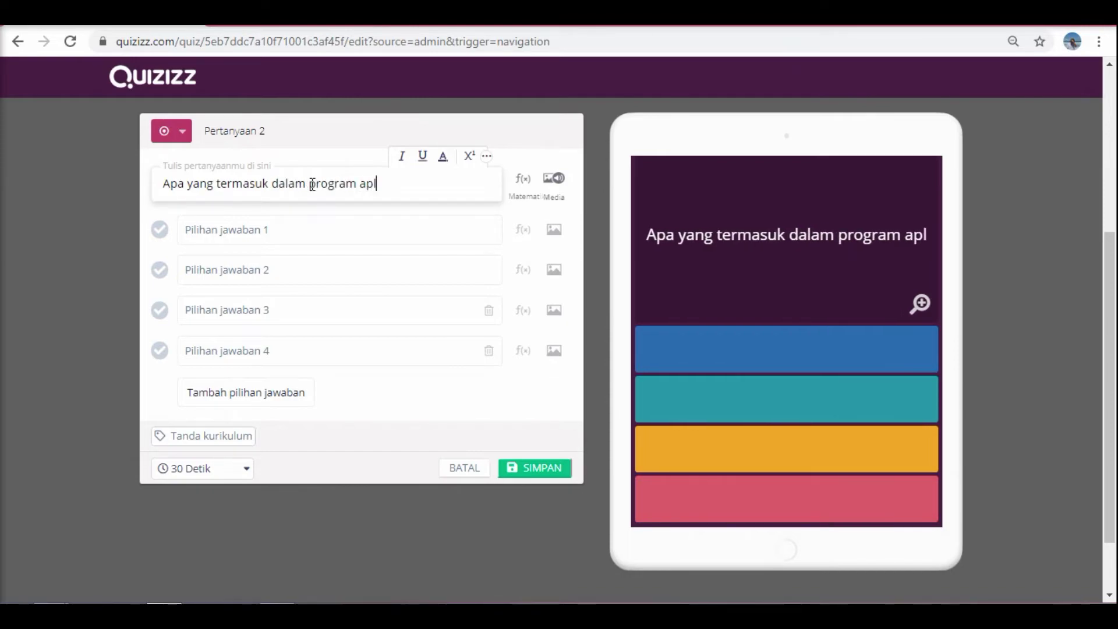
{"action": "type", "text": "ikasi evaluai"}
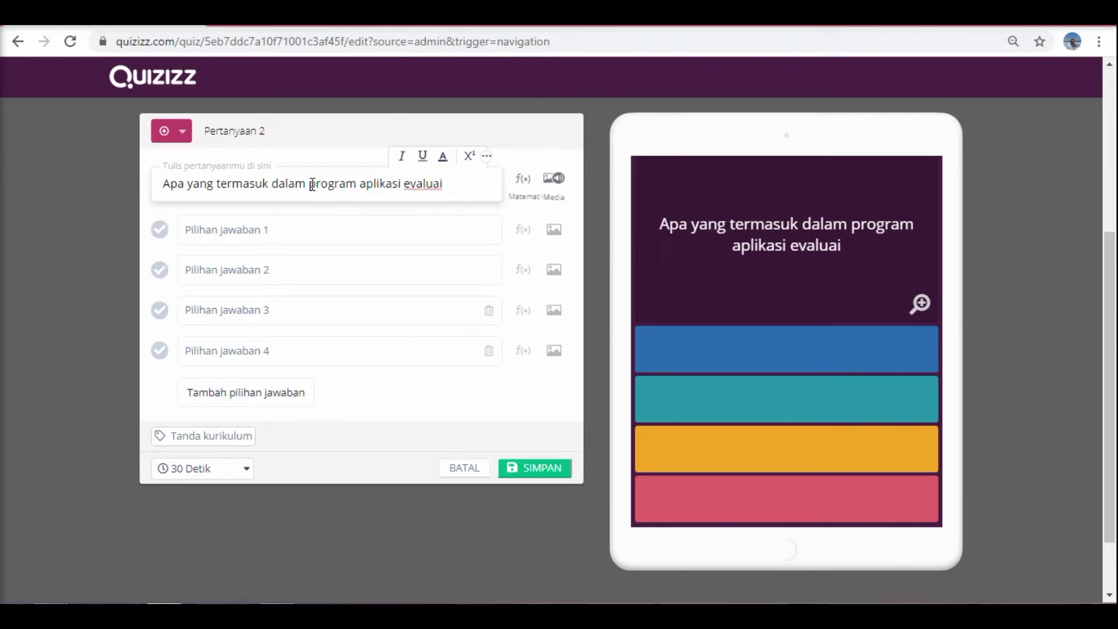
{"action": "key", "text": "BackSpace"}
{"action": "type", "text": "si pembelajran"}
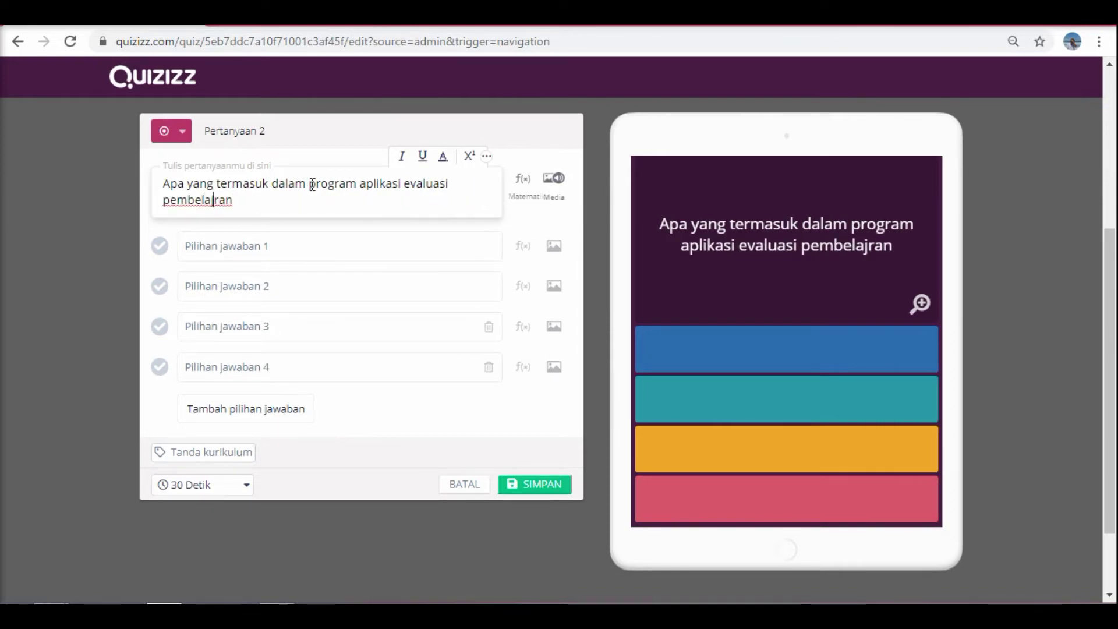
{"action": "type", "text": "a"}
{"action": "key", "text": "End"}
{"action": "type", "text": "?"}
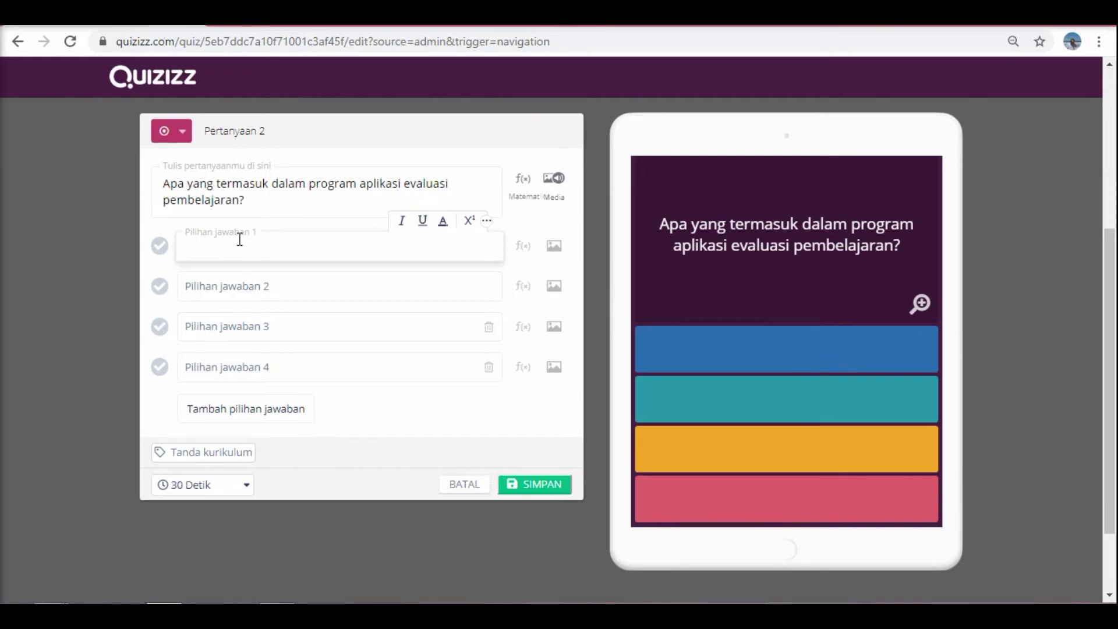
Fill answers 1-4 with MIcrosoft word, Adobe Photoshop, Quizizz and Corel Draw.
{"action": "type", "text": "MIcrosoft word"}
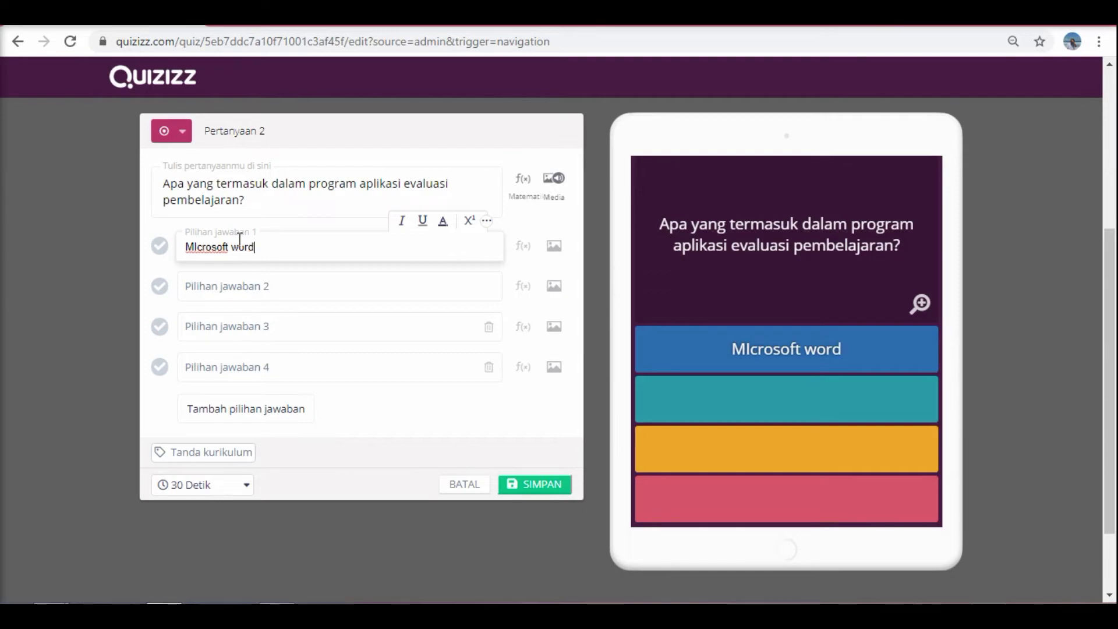
{"action": "left_click", "coordinate": [252, 293]}
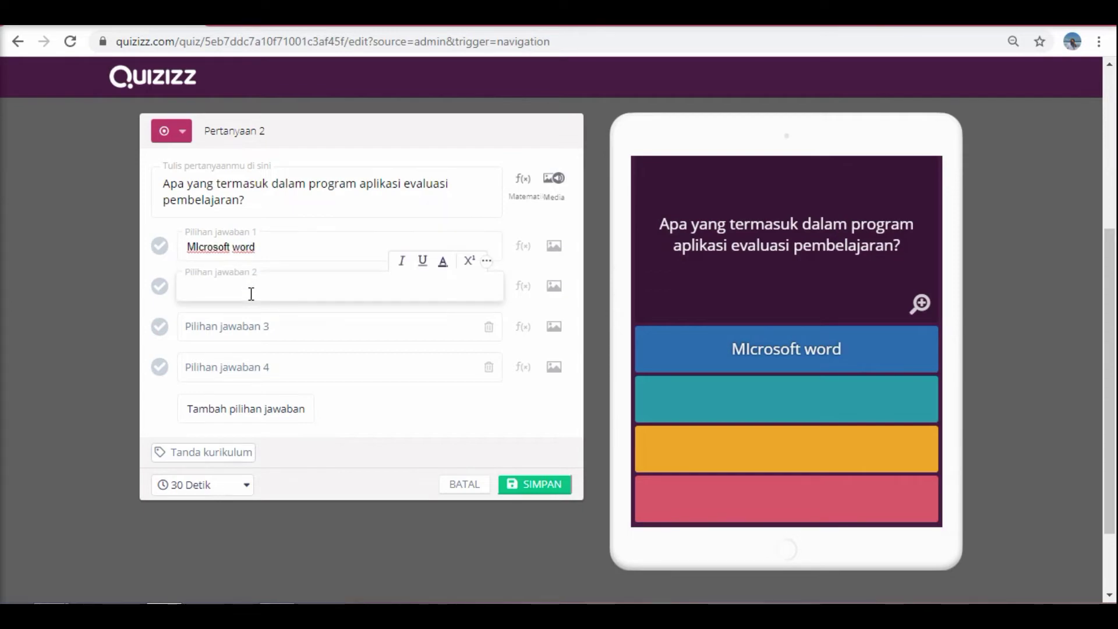
{"action": "type", "text": "M"}
{"action": "key", "text": "BackSpace"}
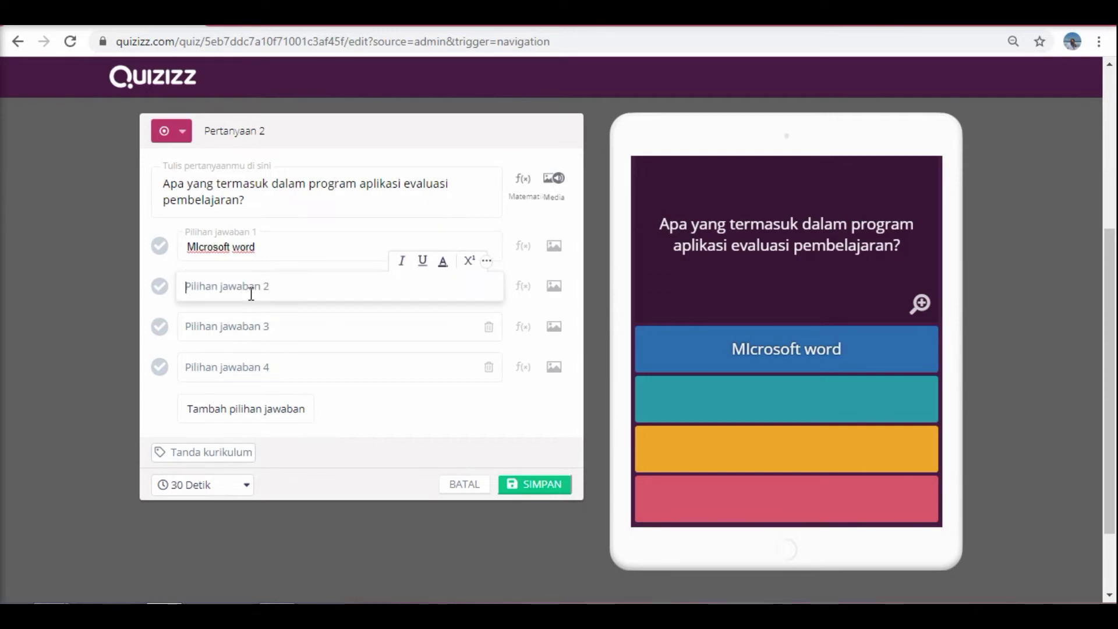
{"action": "type", "text": "Ad"}
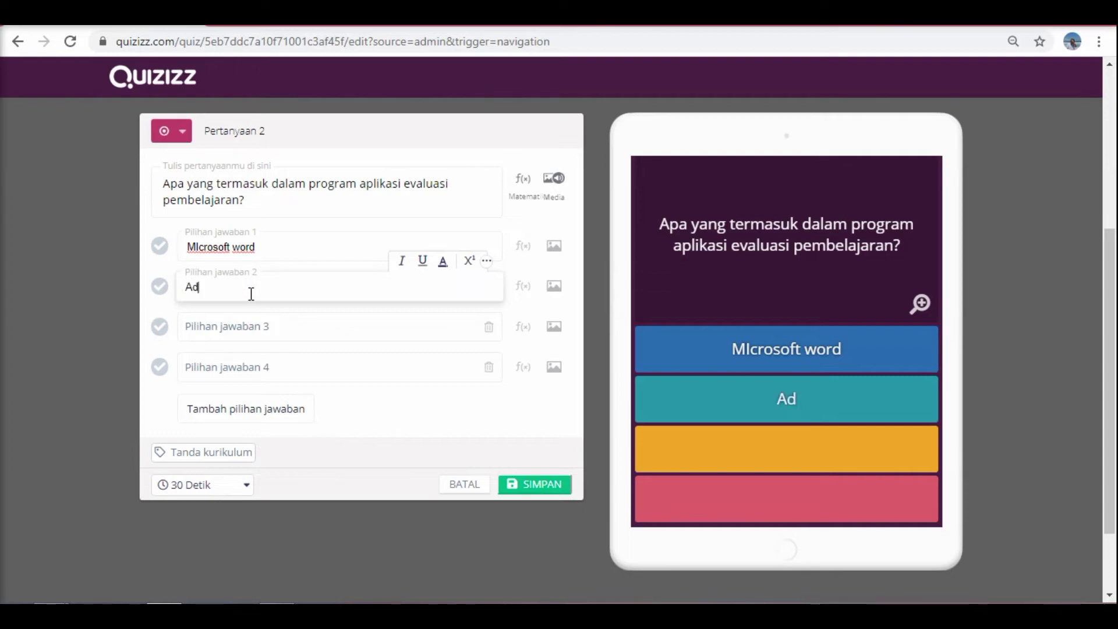
{"action": "type", "text": "obe P"}
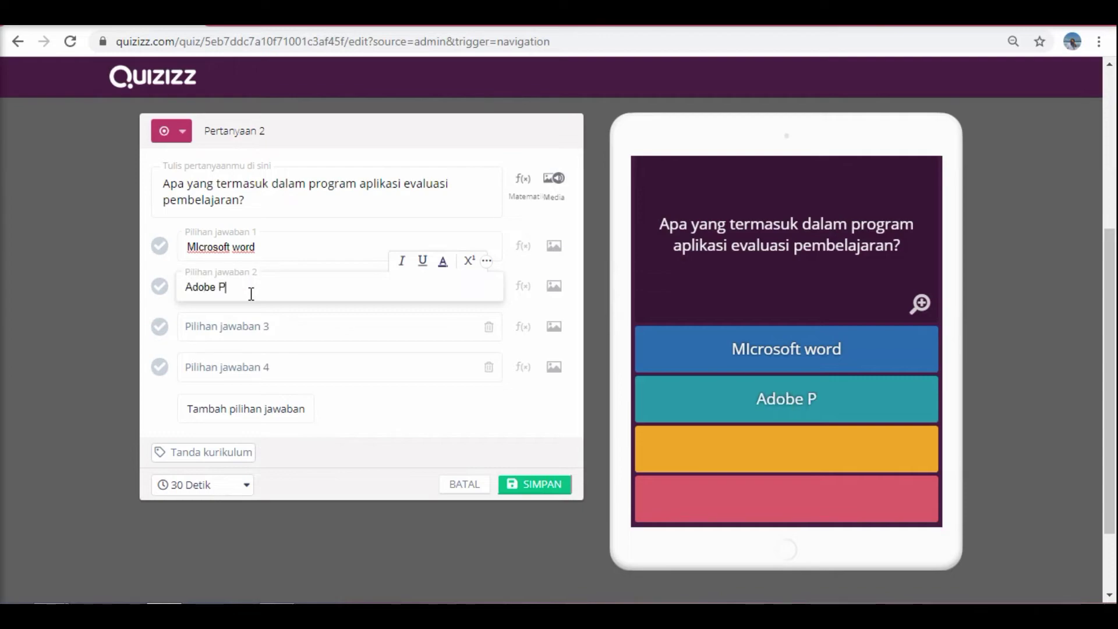
{"action": "type", "text": "hotoshop"}
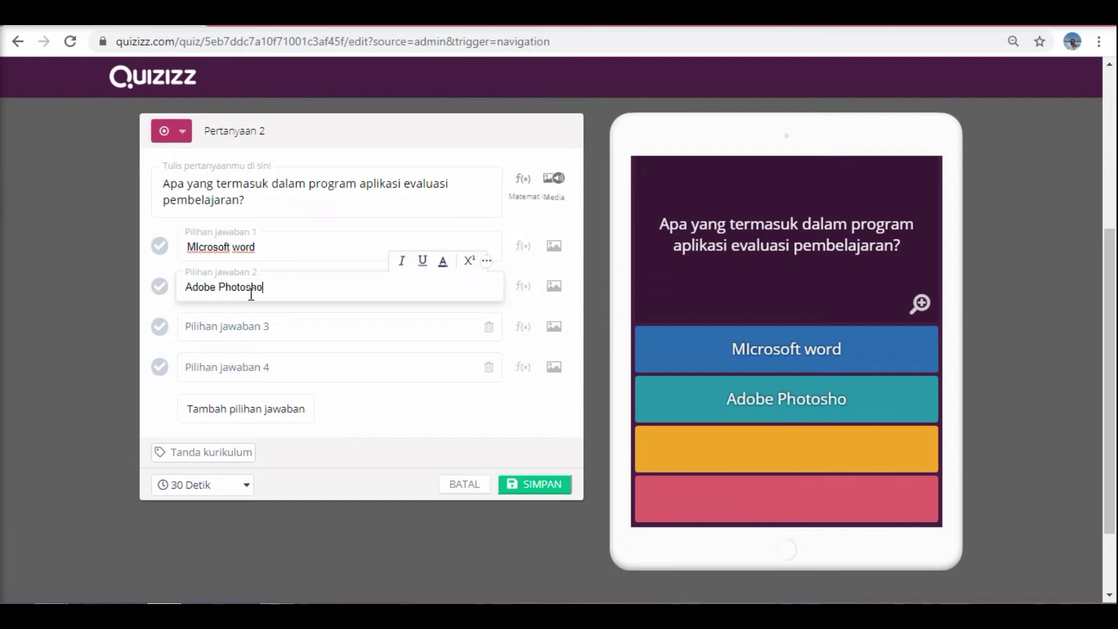
{"action": "left_click", "coordinate": [272, 333]}
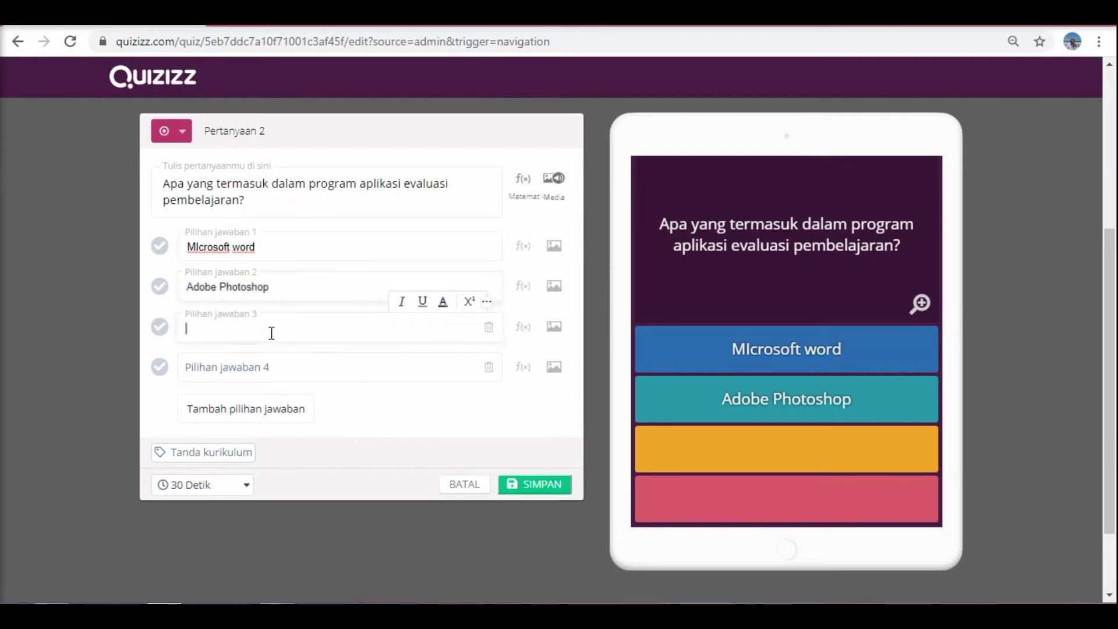
{"action": "type", "text": "Q"}
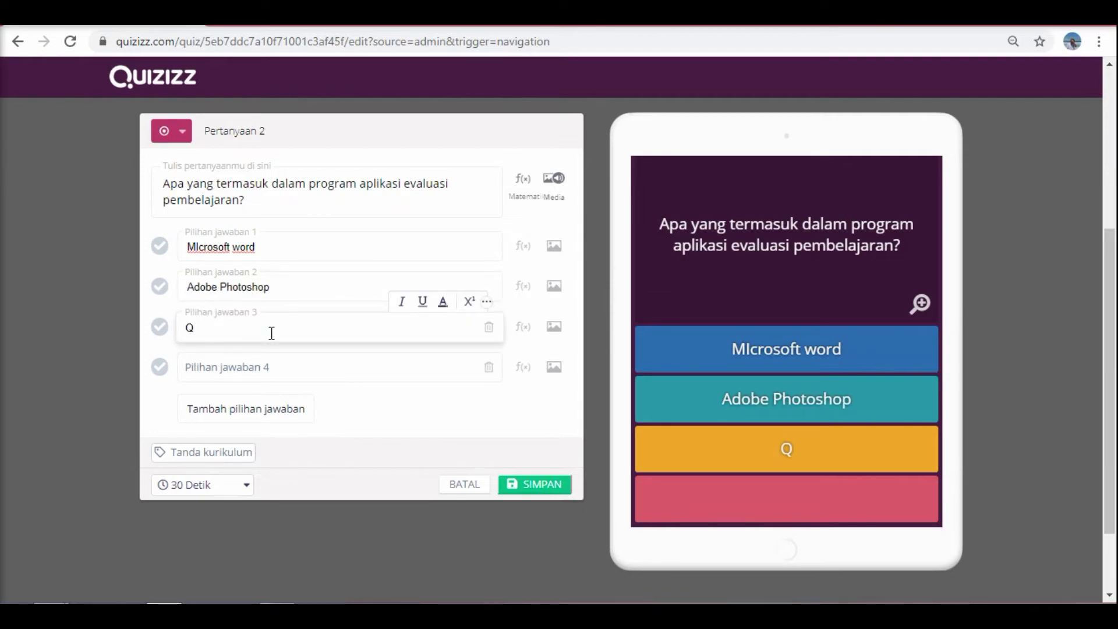
{"action": "type", "text": "uizizz"}
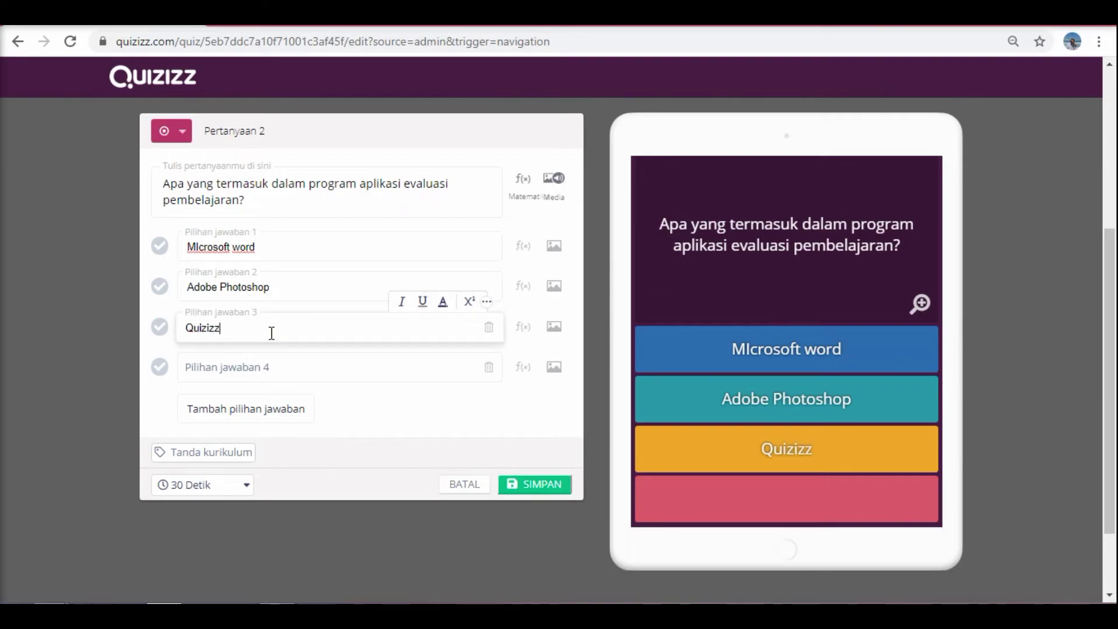
{"action": "left_click", "coordinate": [271, 364]}
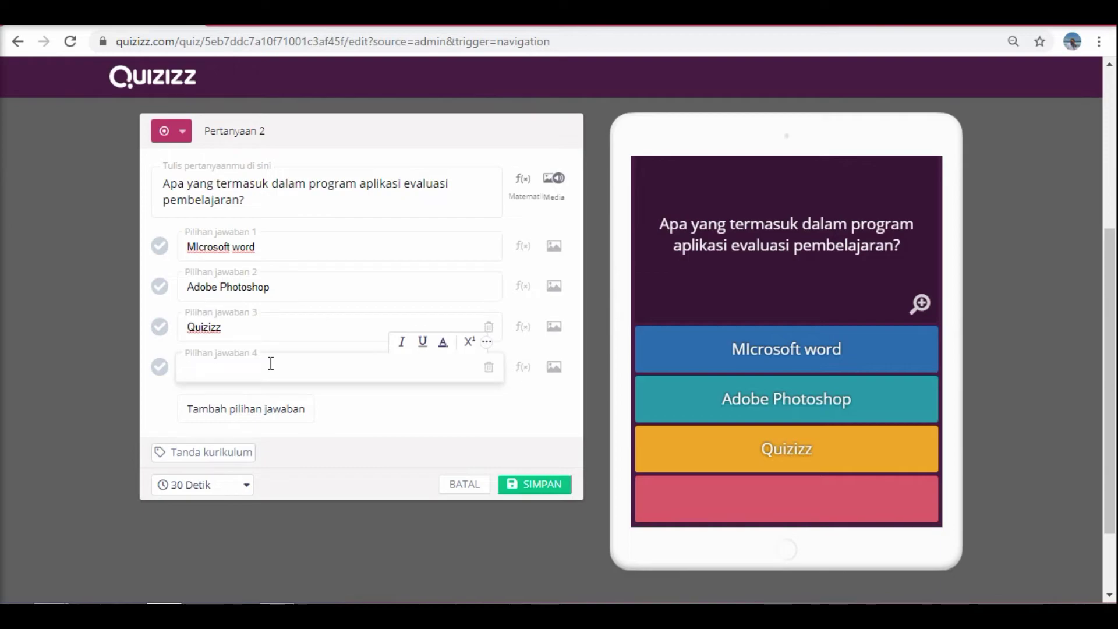
{"action": "type", "text": "Corel Draw"}
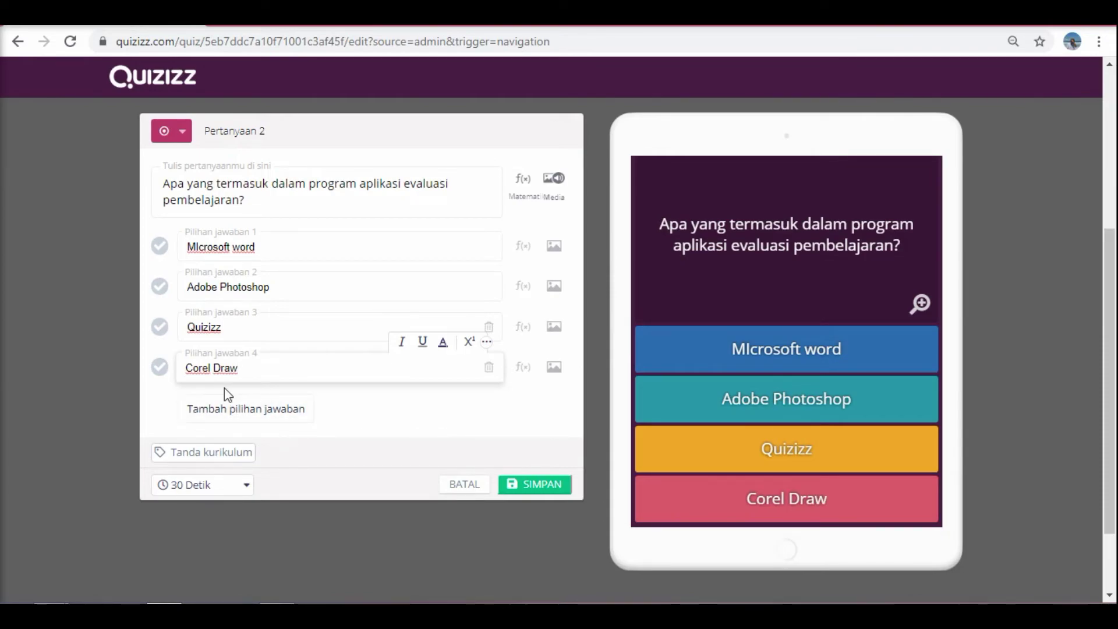
Add a fifth answer choice reading Microsoft Exel.
{"action": "left_click", "coordinate": [242, 415]}
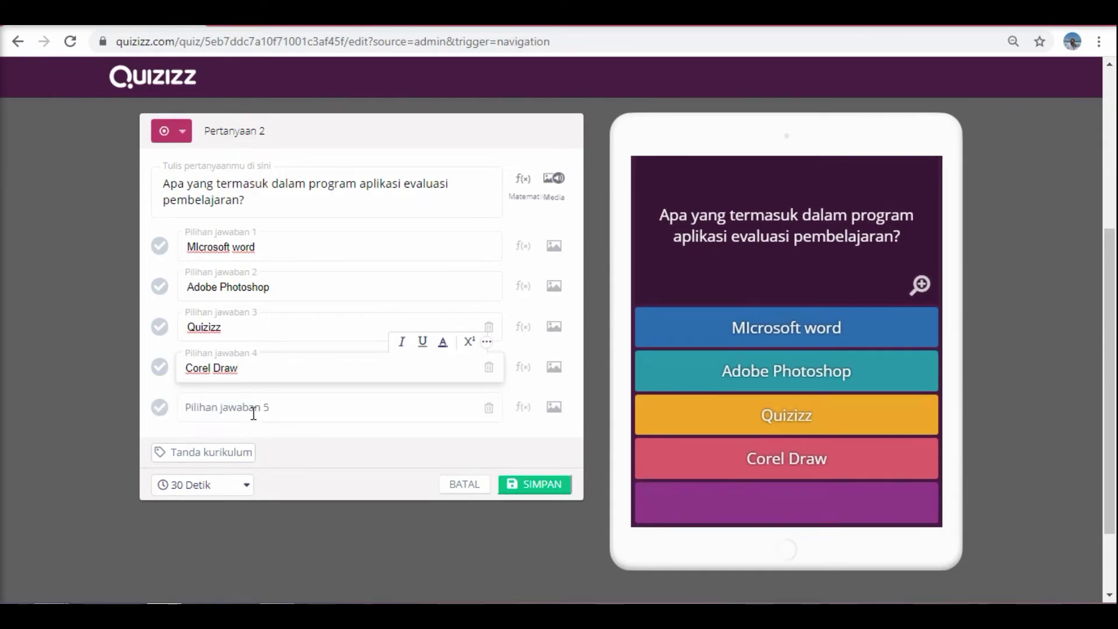
{"action": "left_click", "coordinate": [254, 413]}
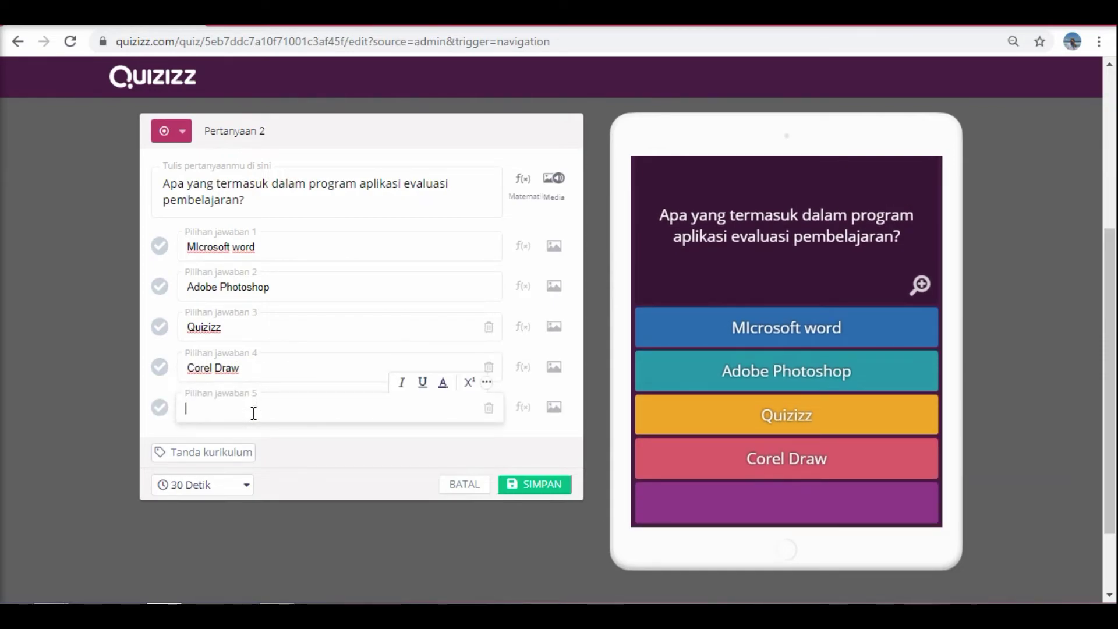
{"action": "type", "text": "Microso"}
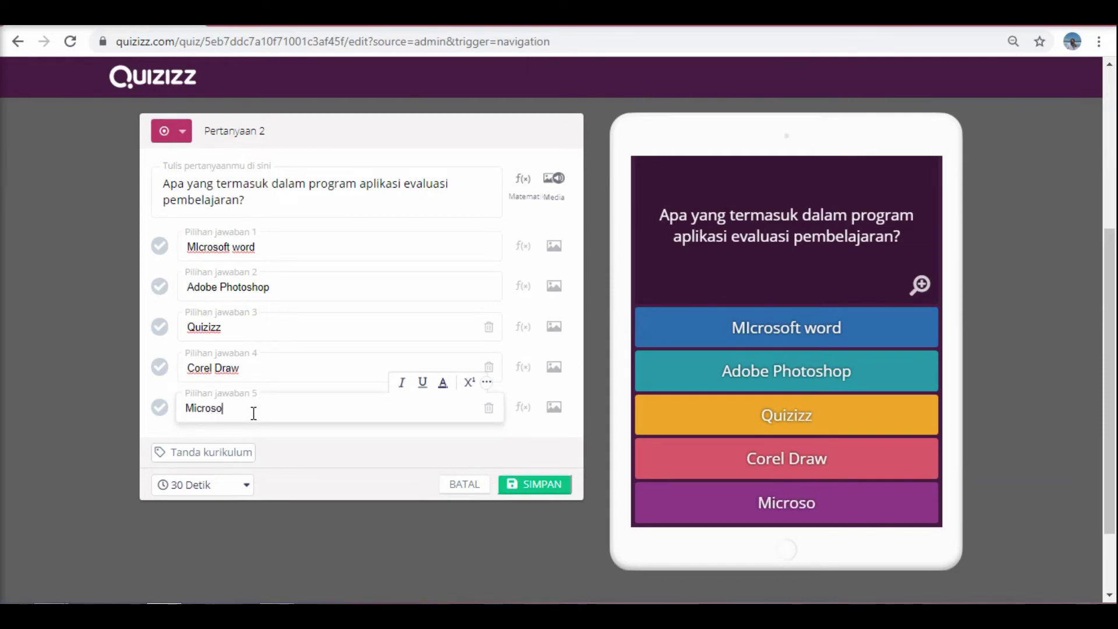
{"action": "type", "text": "ft Exel"}
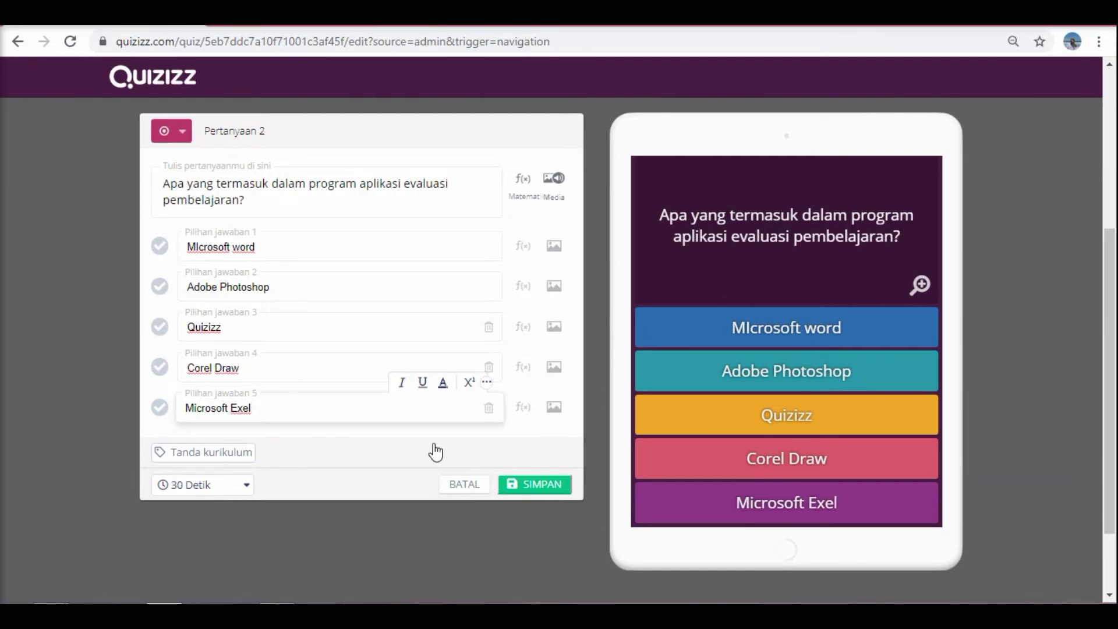
{"action": "left_click", "coordinate": [246, 487]}
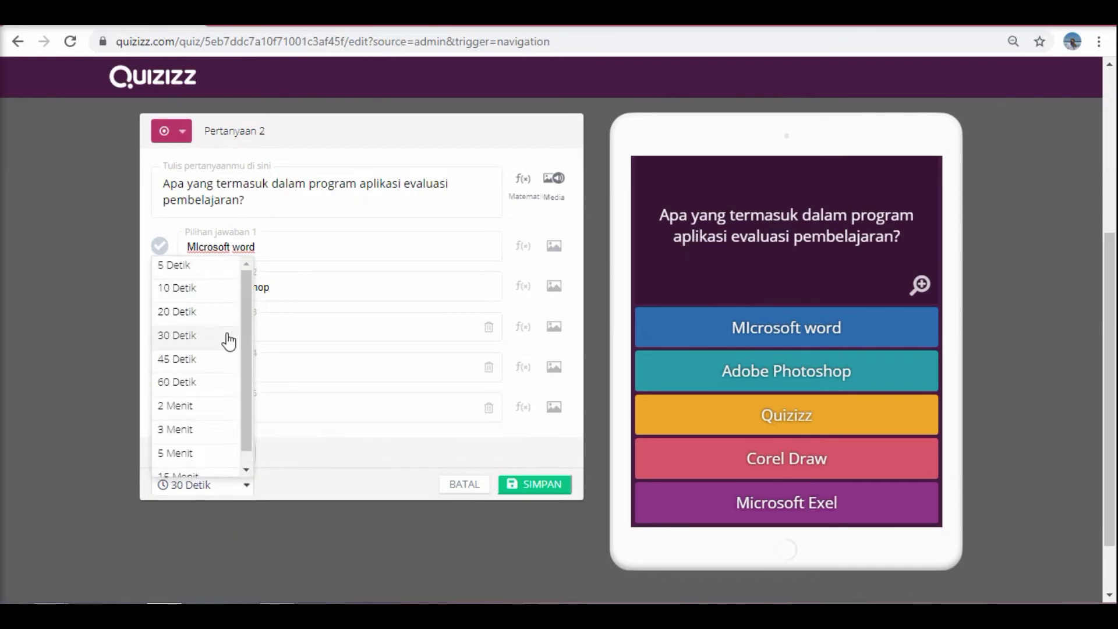
Keep the 30 Detik limit, mark Quizizz as the correct answer, and save question 2.
{"action": "left_click", "coordinate": [229, 341]}
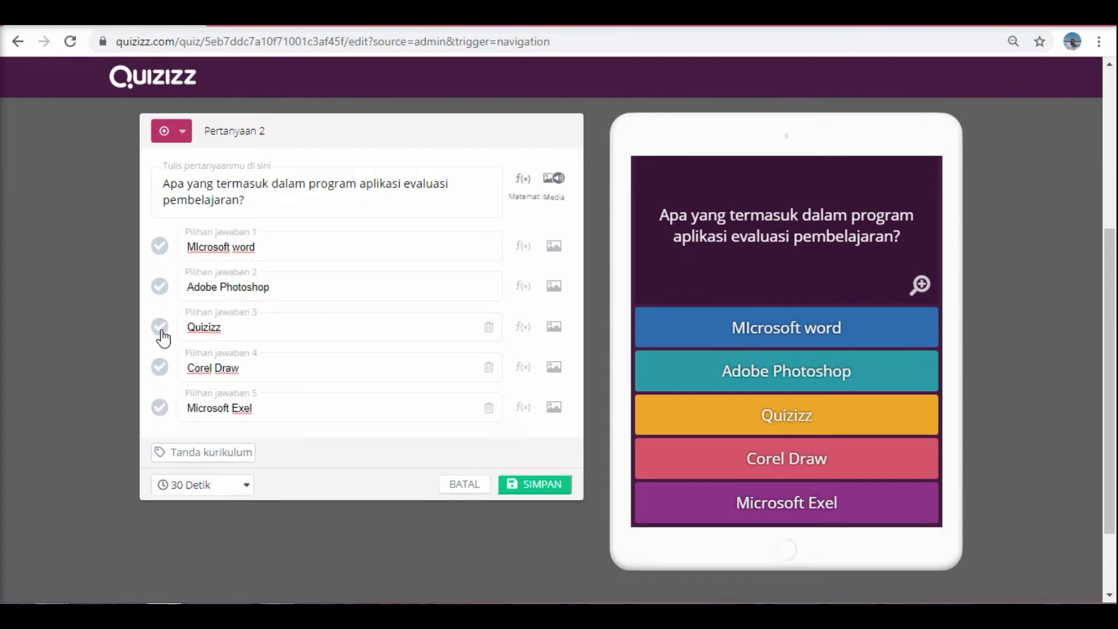
{"action": "left_click", "coordinate": [160, 327]}
{"action": "left_click", "coordinate": [561, 492]}
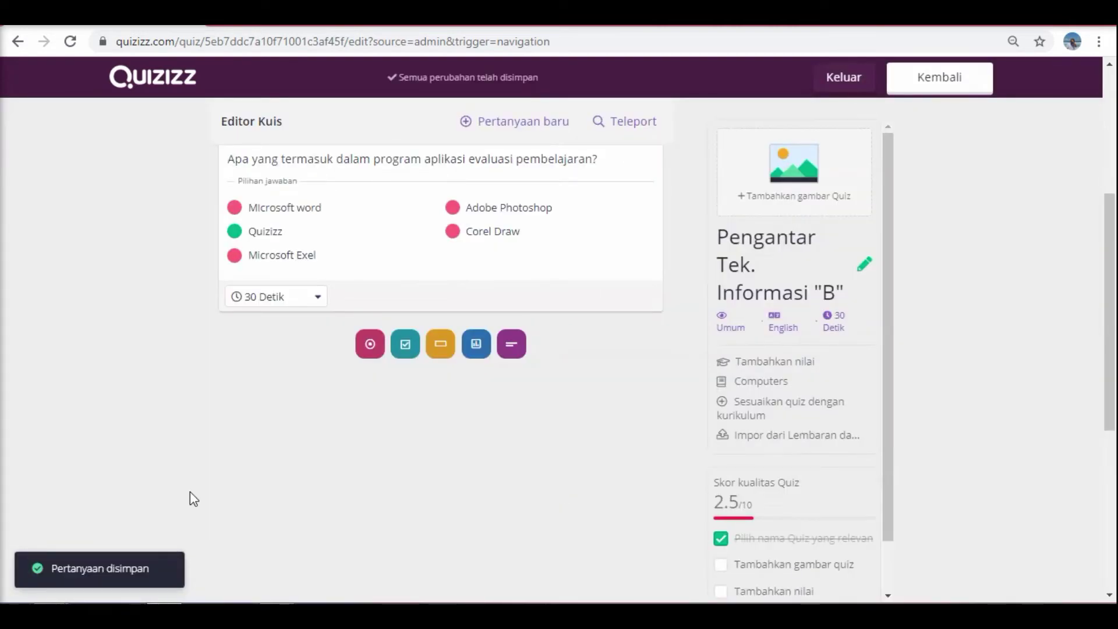
{"action": "mouse_move", "coordinate": [67, 597]}
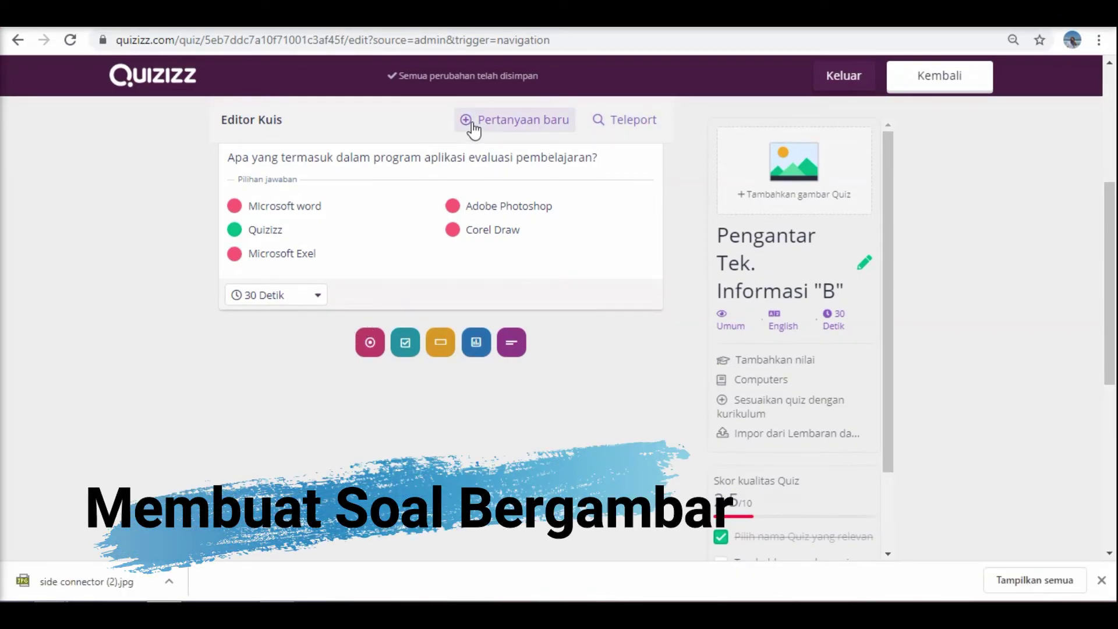
Add a new Pilihan ganda question and place the cursor in its empty question text.
{"action": "left_click", "coordinate": [474, 130]}
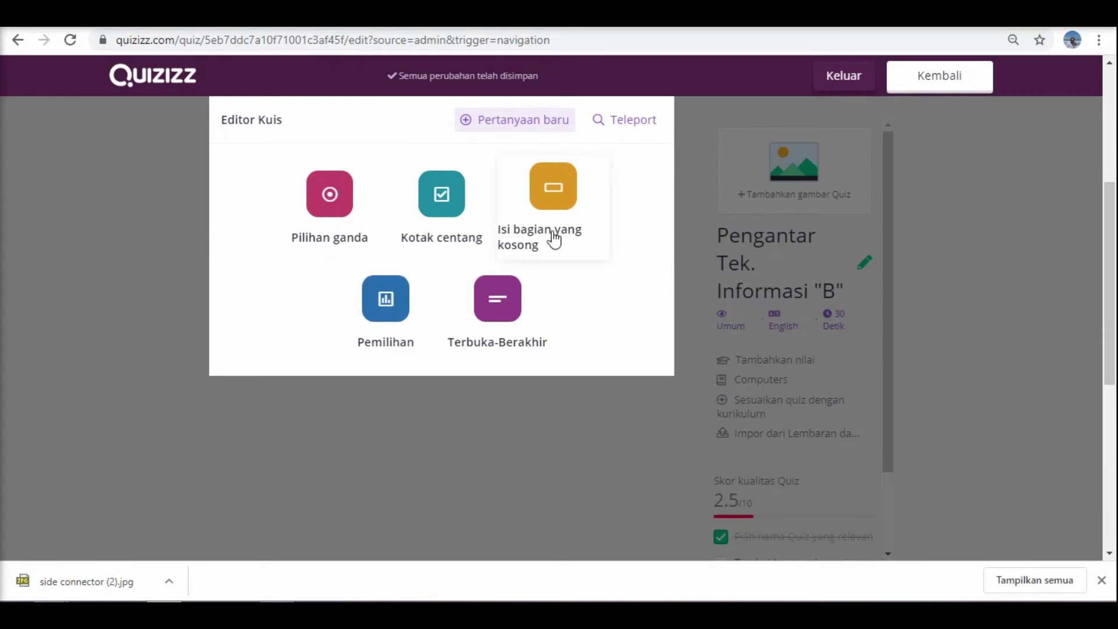
{"action": "left_click", "coordinate": [337, 199]}
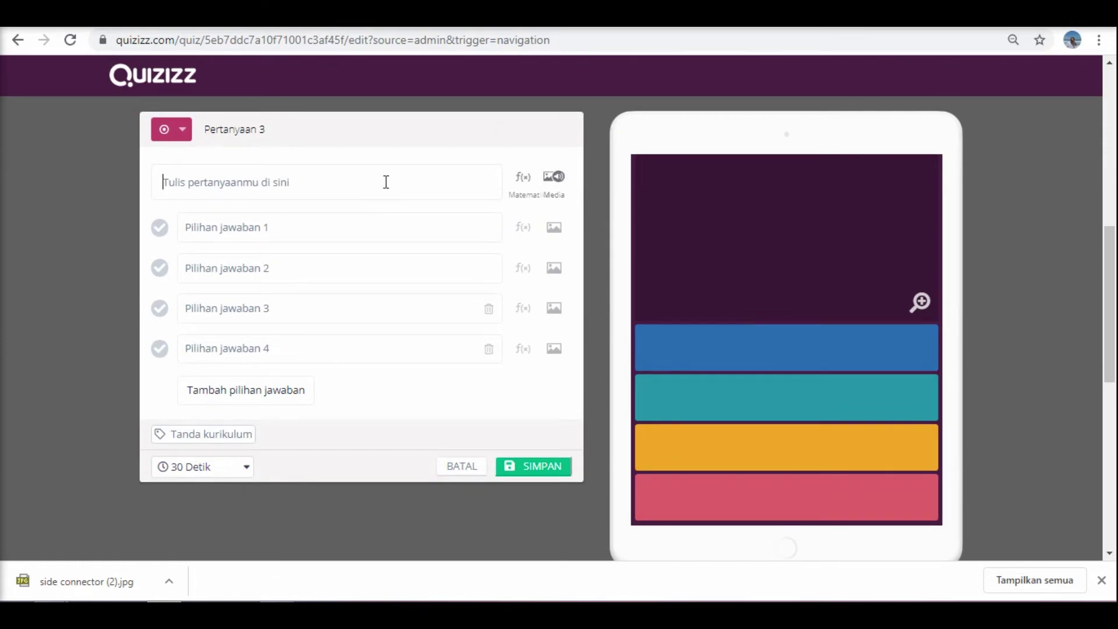
{"action": "left_click", "coordinate": [342, 174]}
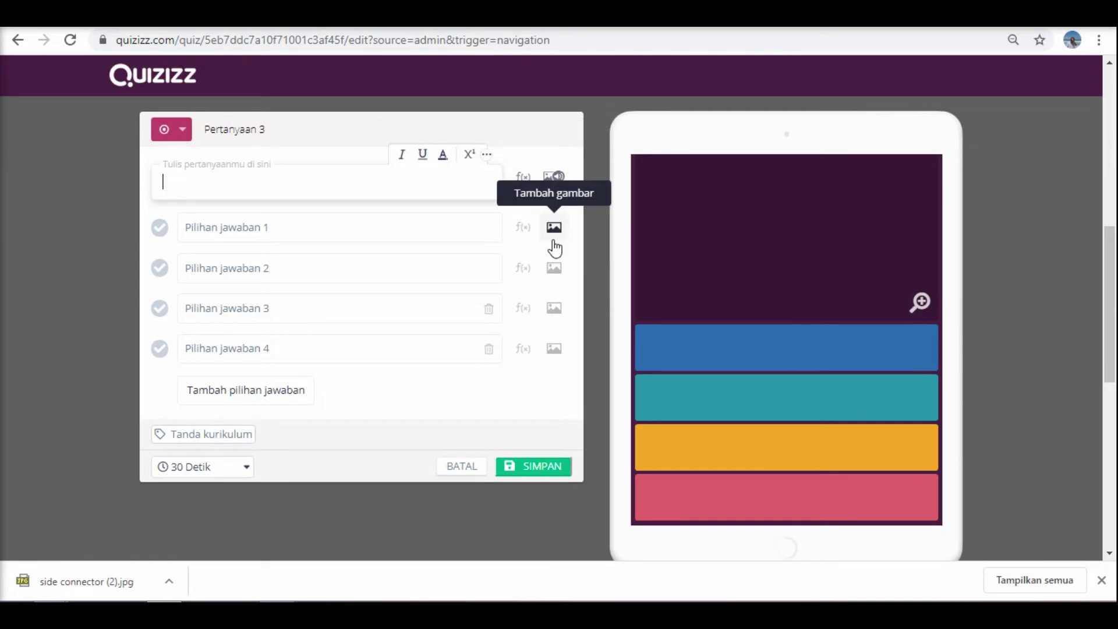
Upload the side connector (2) image from the Pictures folder as Question 3's media.
{"action": "left_click", "coordinate": [558, 178]}
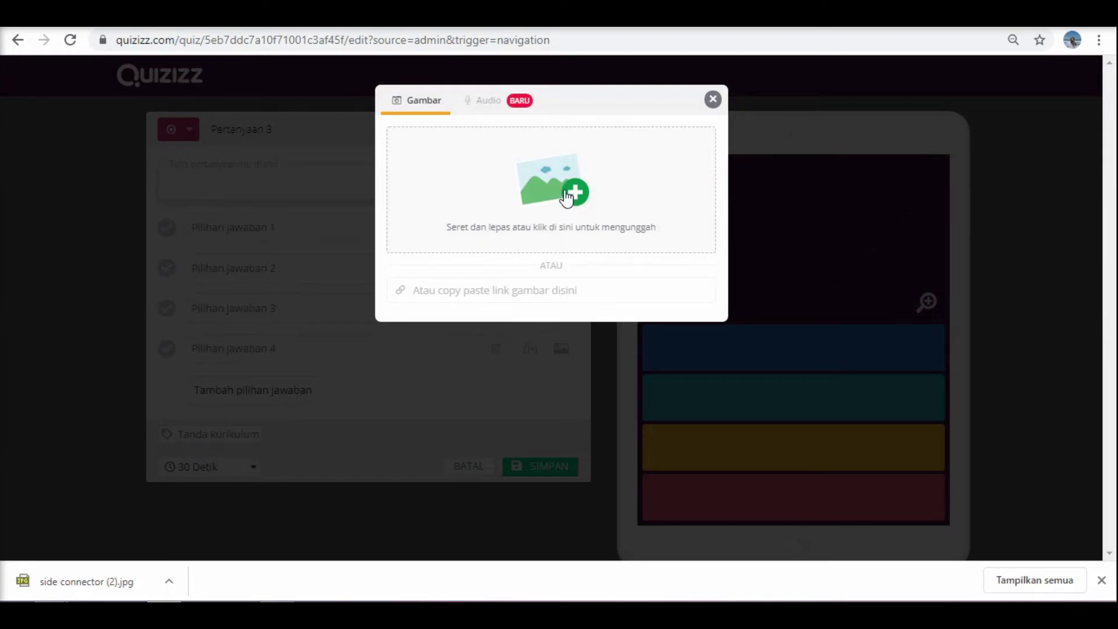
{"action": "left_click", "coordinate": [566, 198]}
{"action": "left_click", "coordinate": [609, 155]}
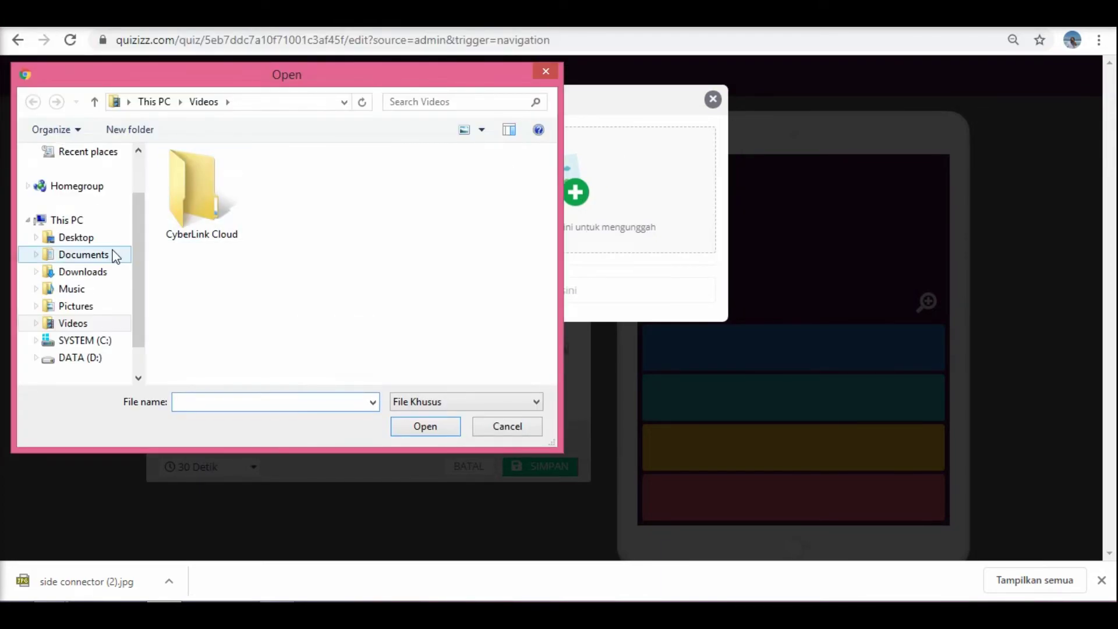
{"action": "left_click", "coordinate": [100, 305]}
{"action": "left_click_drag", "start_coordinate": [557, 198], "coordinate": [548, 271]}
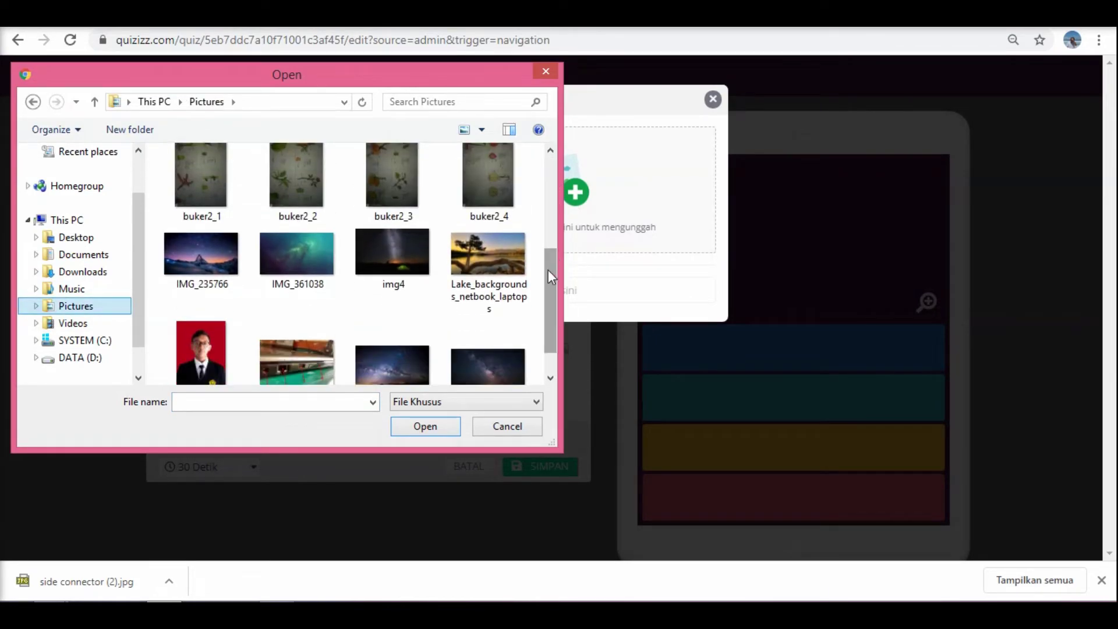
{"action": "left_click", "coordinate": [280, 356]}
{"action": "left_click", "coordinate": [417, 426]}
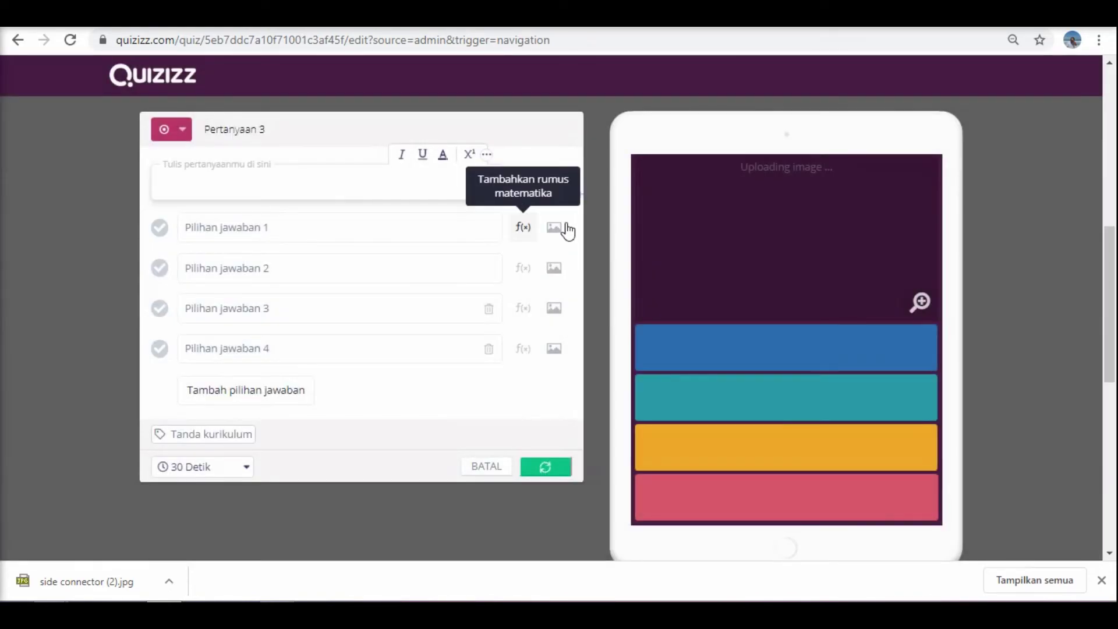
{"action": "mouse_move", "coordinate": [365, 195]}
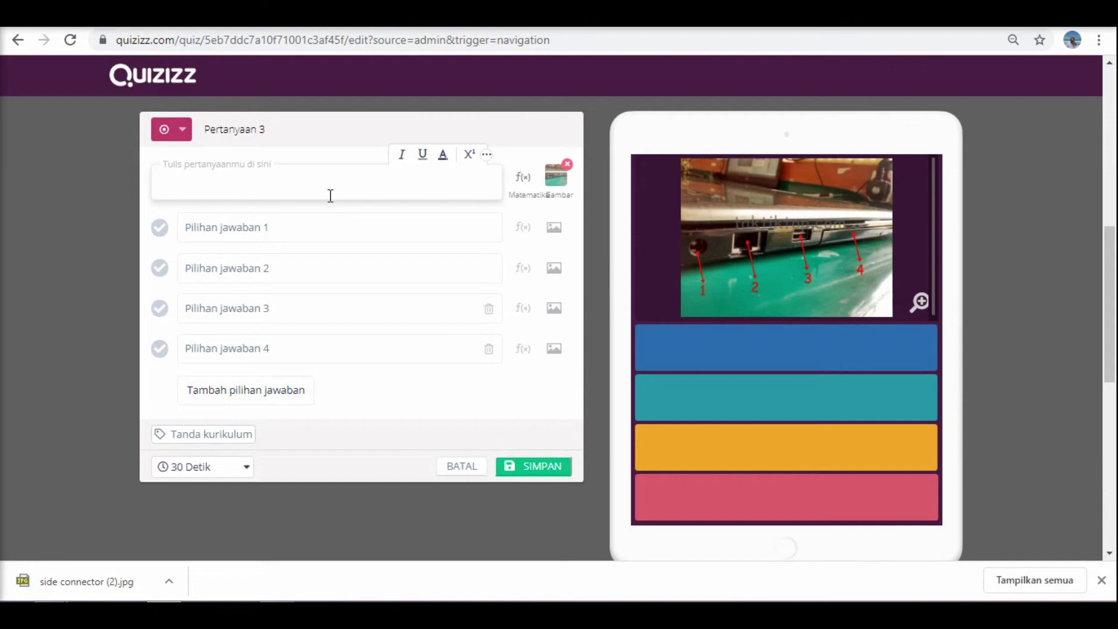
Write the question 'Port pada panah no 1. disebut dengan?' and begin the first answer 'DC In'.
{"action": "type", "text": "port"}
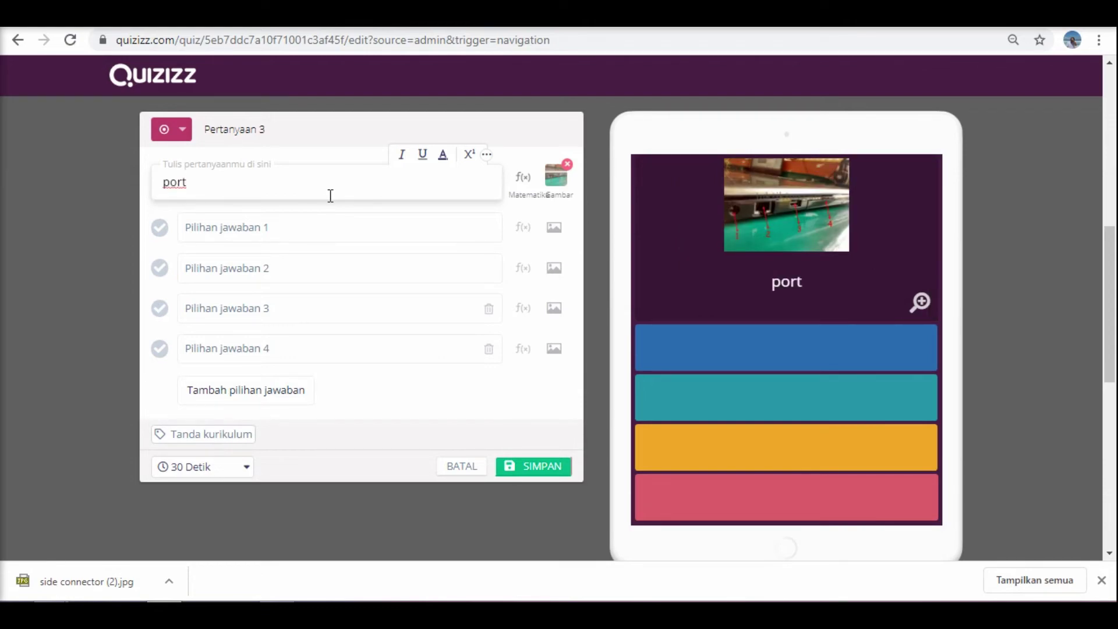
{"action": "key", "text": "BackSpace"}
{"action": "type", "text": "Port pada"}
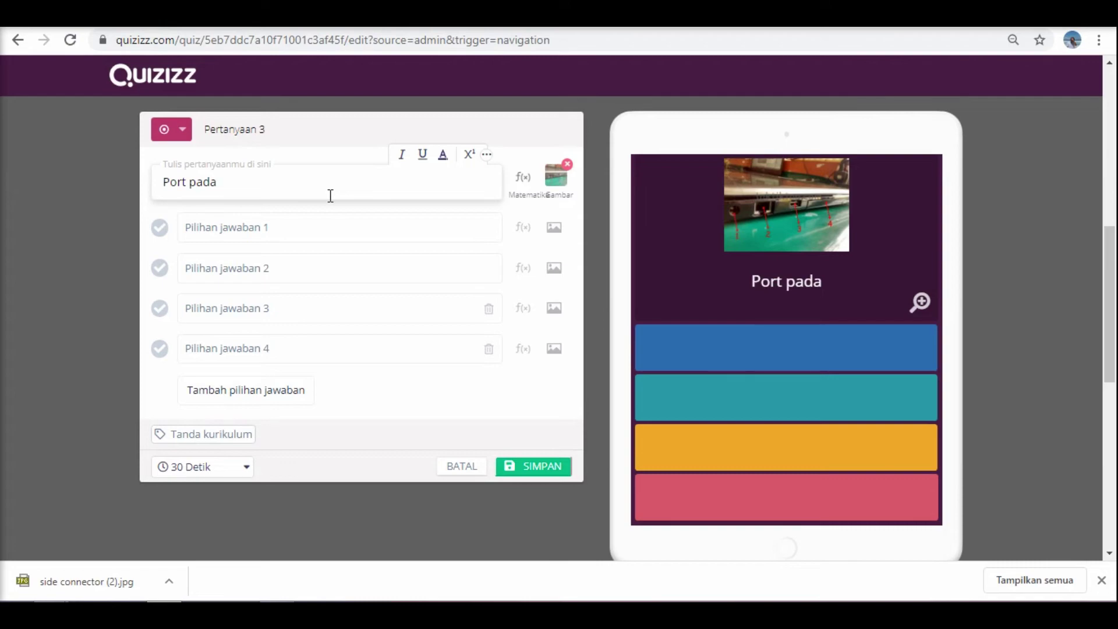
{"action": "type", "text": " no"}
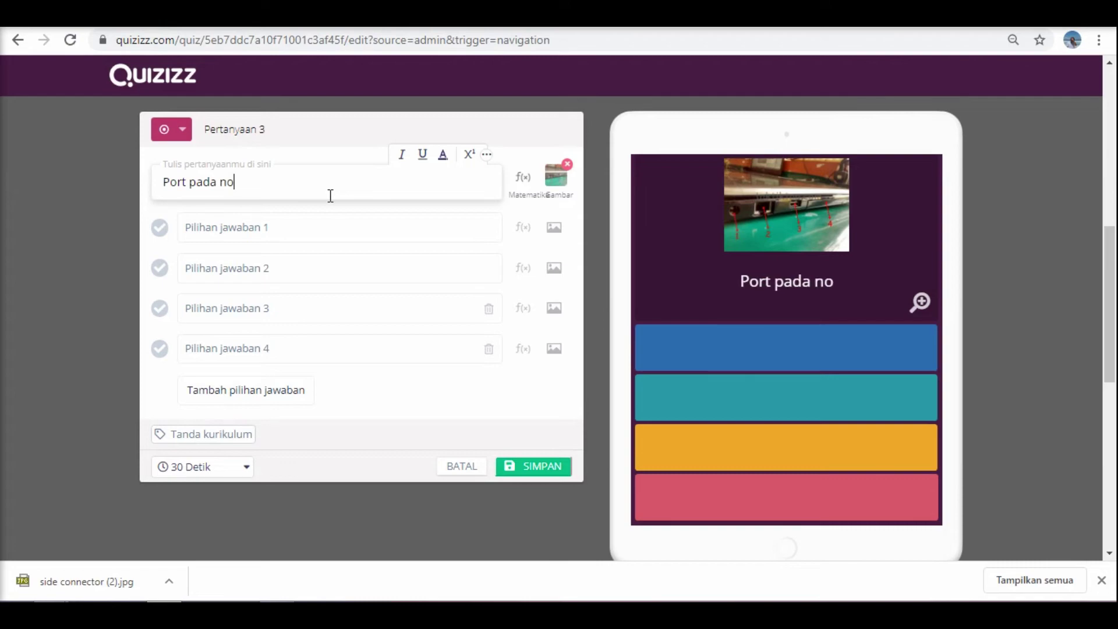
{"action": "type", "text": " 1."}
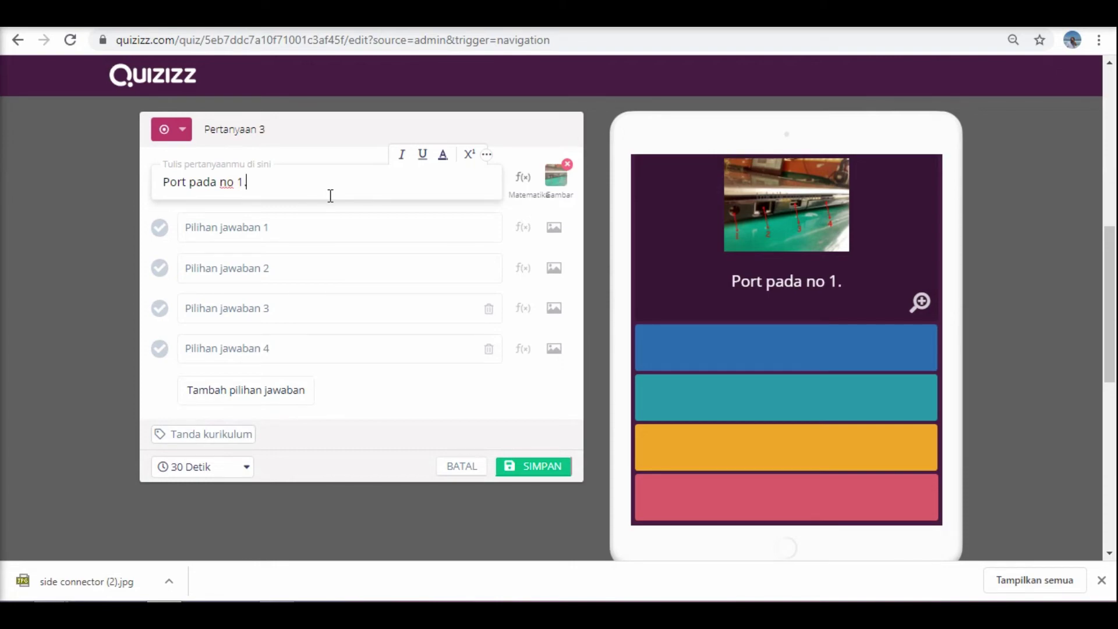
{"action": "left_click", "coordinate": [220, 188]}
{"action": "type", "text": "panah "}
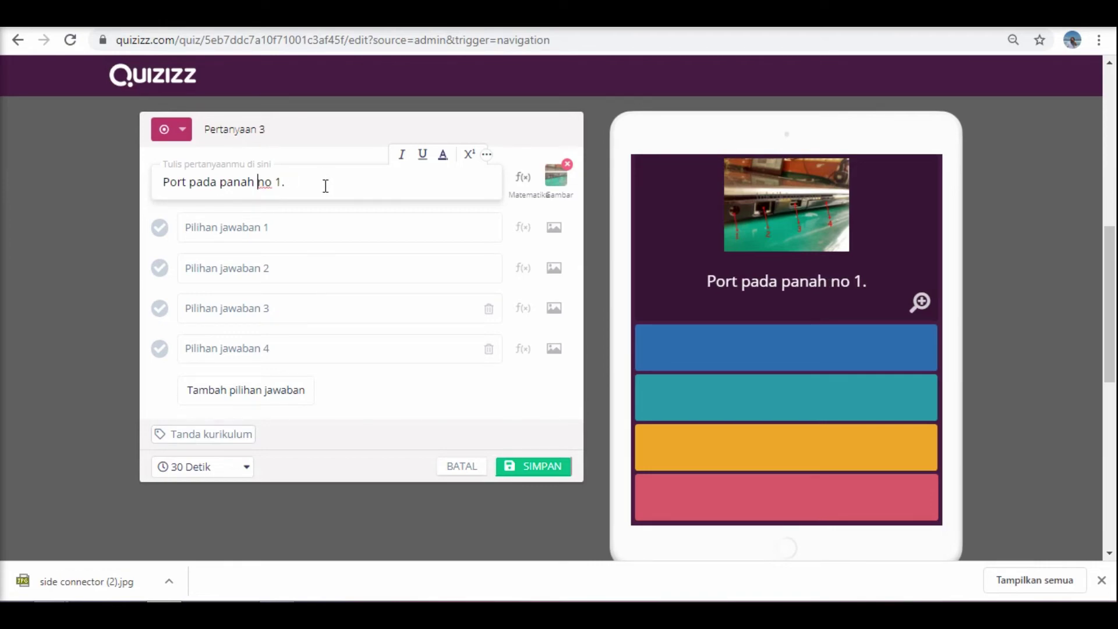
{"action": "type", "text": "di"}
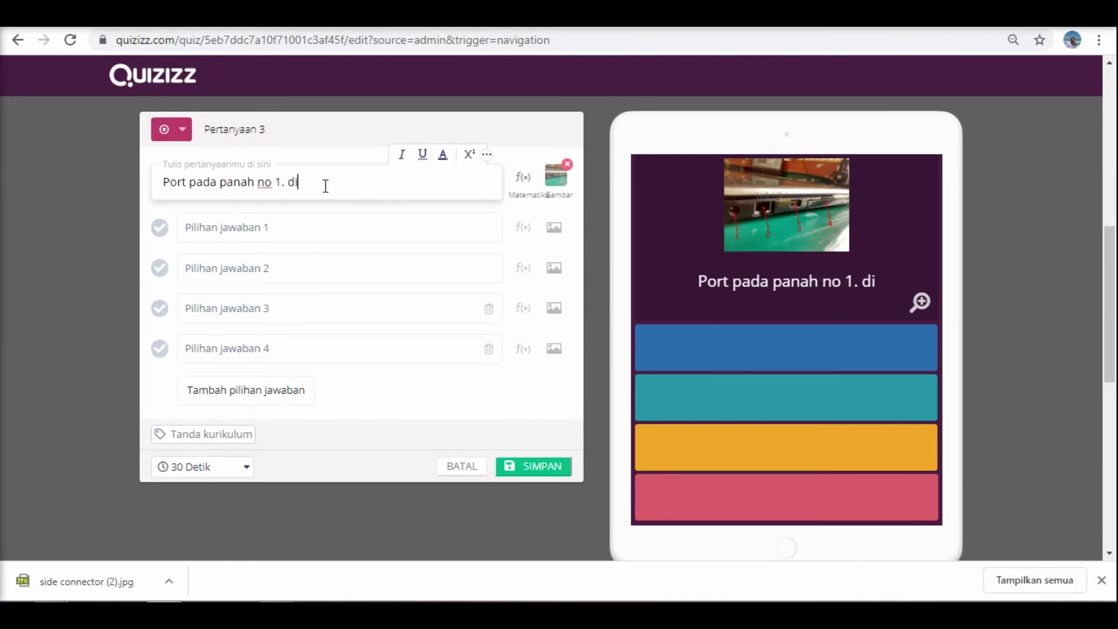
{"action": "type", "text": "sebut de"}
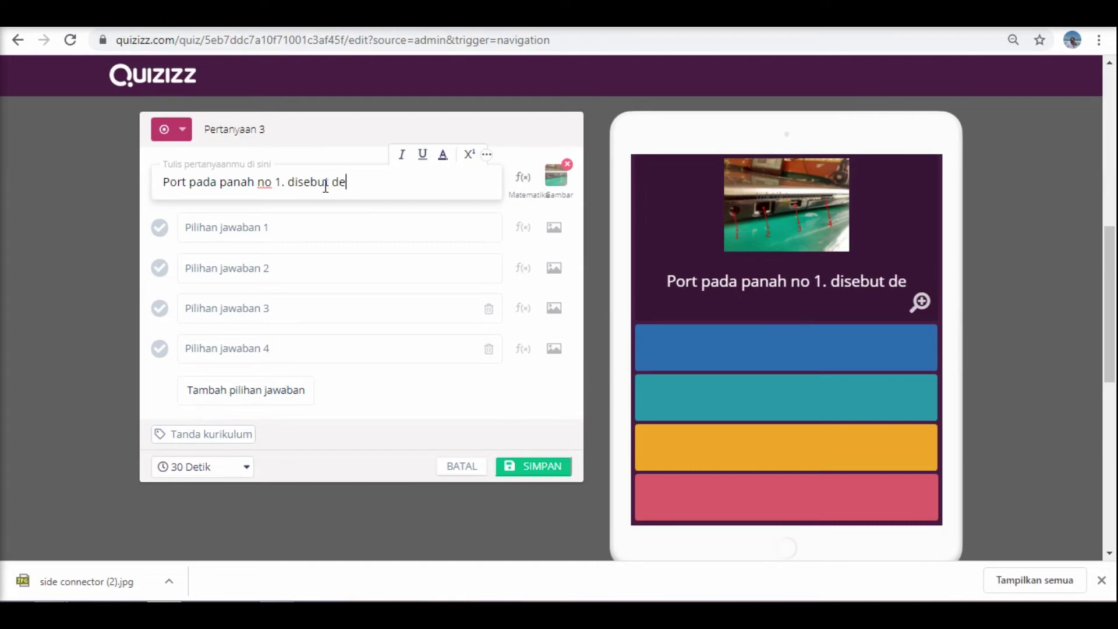
{"action": "type", "text": "ngan?"}
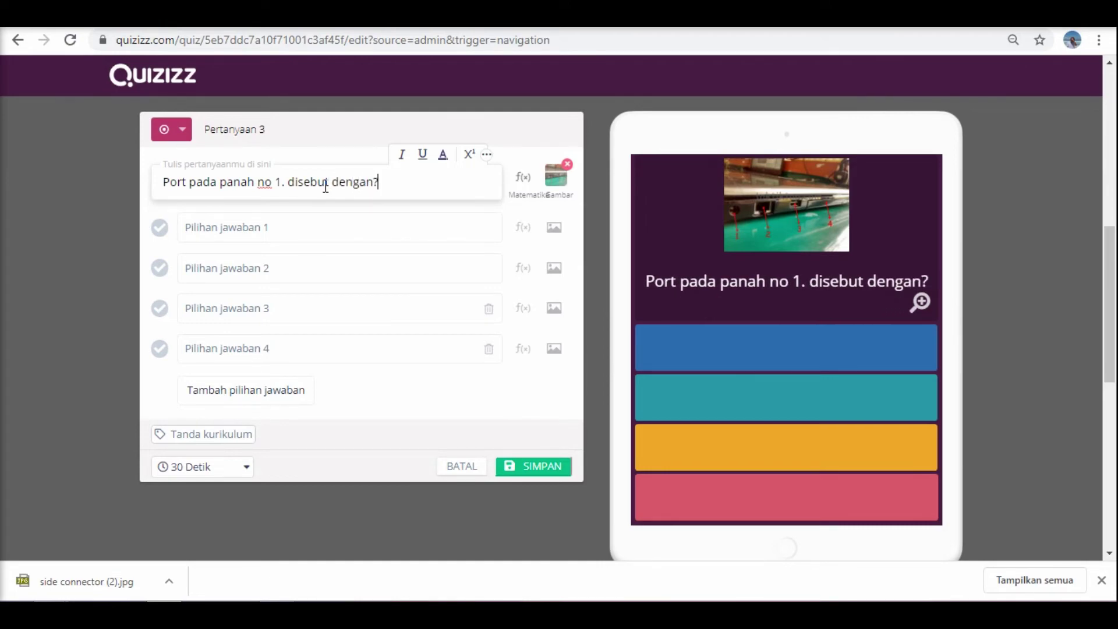
{"action": "type", "text": "DC In"}
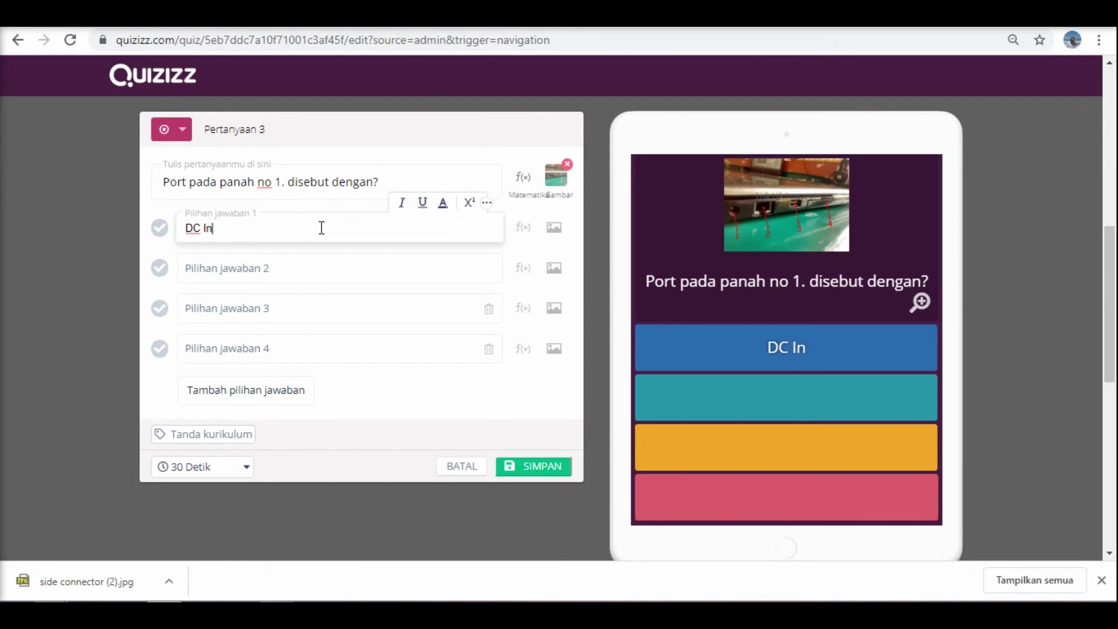
Fill in the answer choices DC IN, LAN CARD, USB and DVD ROOM.
{"action": "key", "text": "BackSpace"}
{"action": "type", "text": "N"}
{"action": "left_click", "coordinate": [244, 271]}
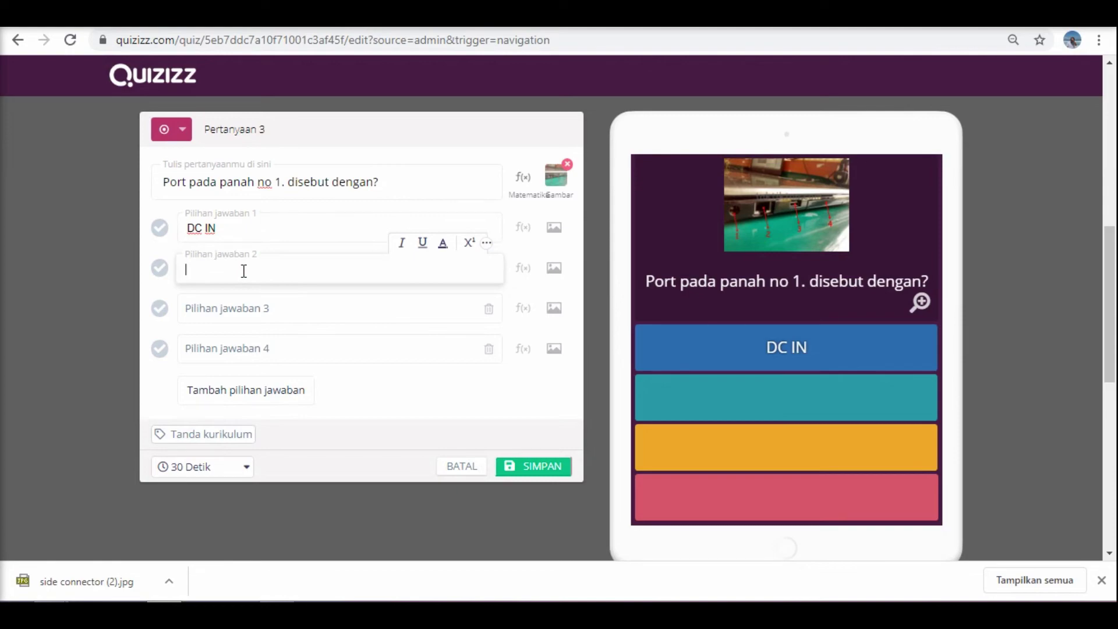
{"action": "type", "text": "LAN CARD"}
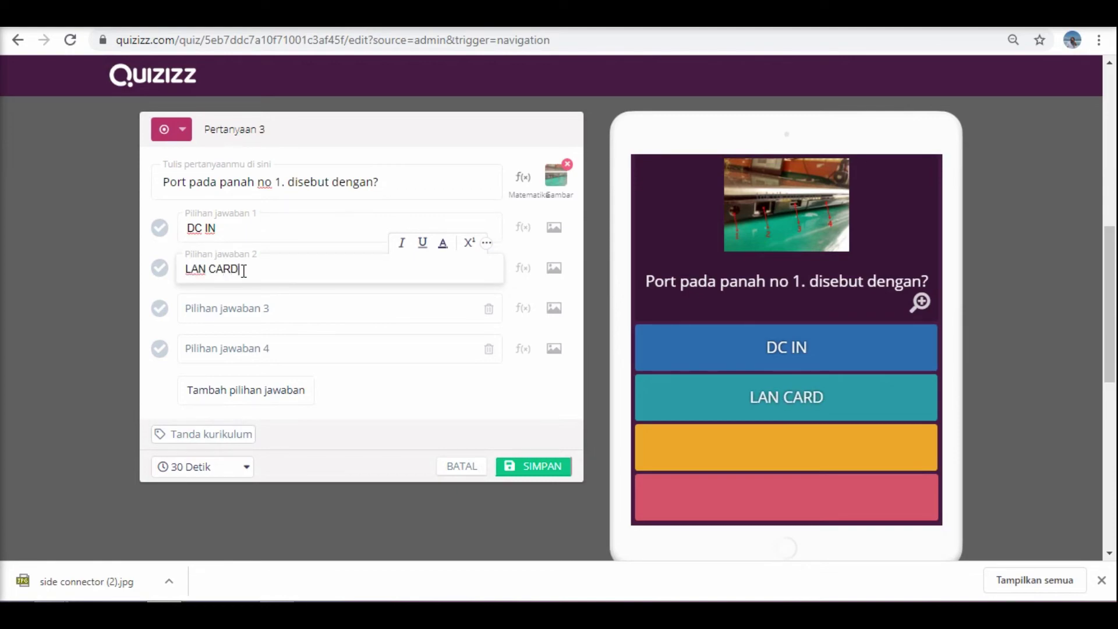
{"action": "left_click", "coordinate": [257, 308]}
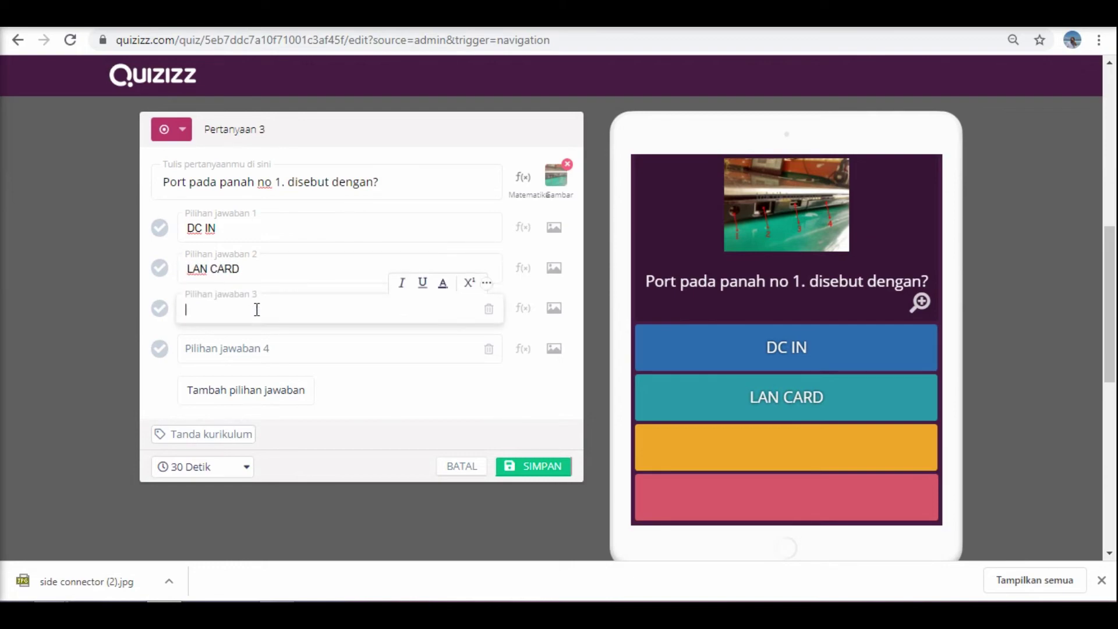
{"action": "type", "text": "USB"}
{"action": "left_click", "coordinate": [264, 346]}
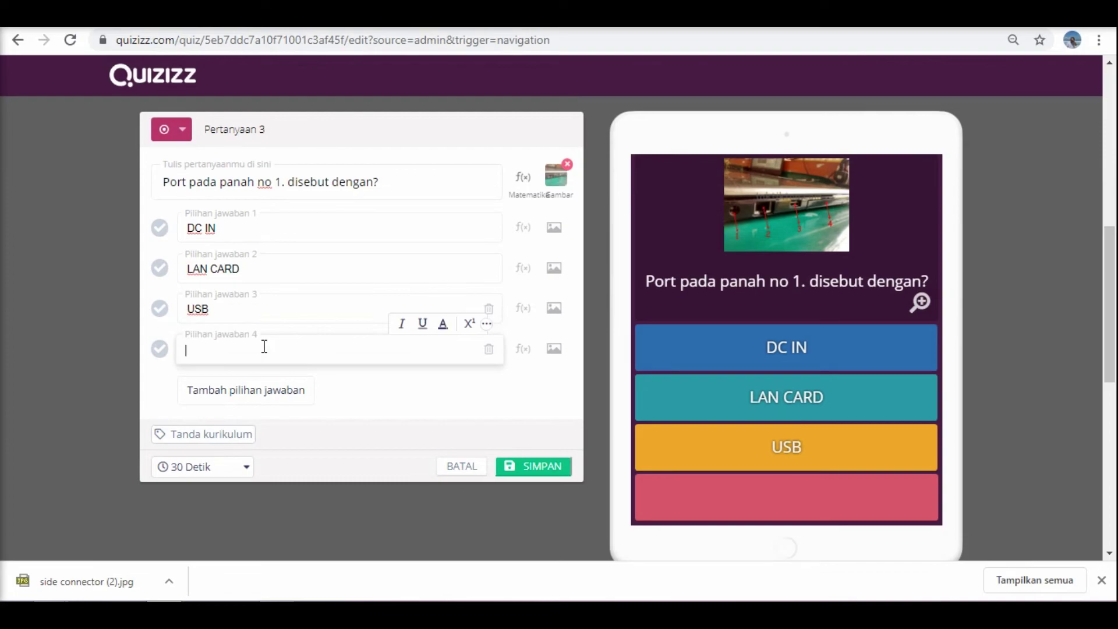
{"action": "type", "text": "DVD ROOM"}
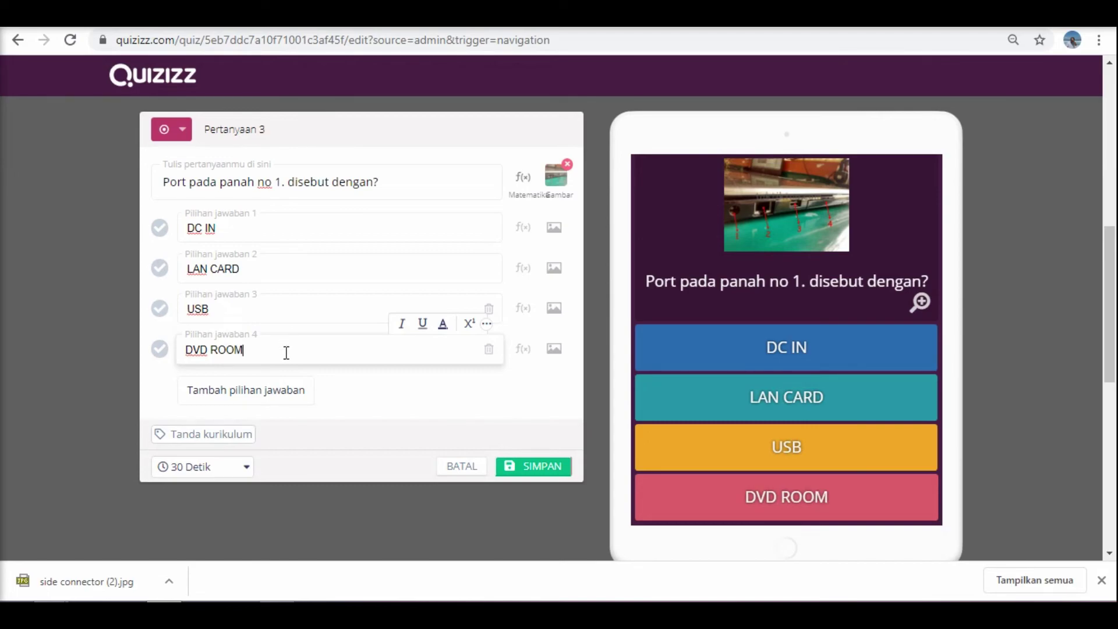
{"action": "left_click", "coordinate": [407, 408]}
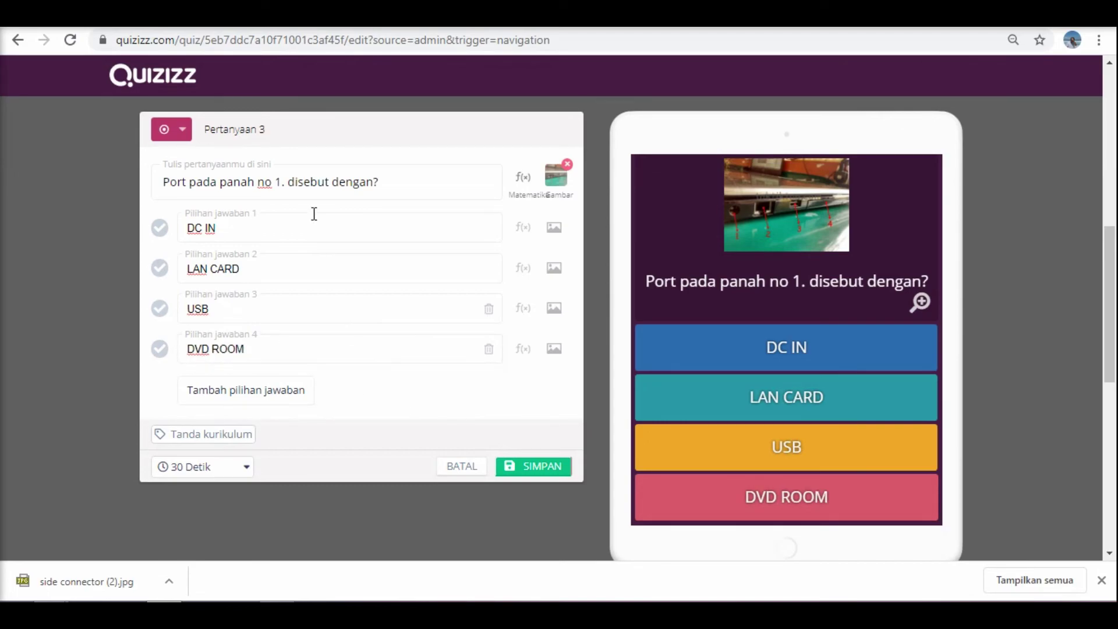
Mark DC IN as the correct answer and keep the 30 Detik time limit.
{"action": "left_click", "coordinate": [160, 229]}
{"action": "left_click", "coordinate": [240, 479]}
{"action": "left_click", "coordinate": [242, 471]}
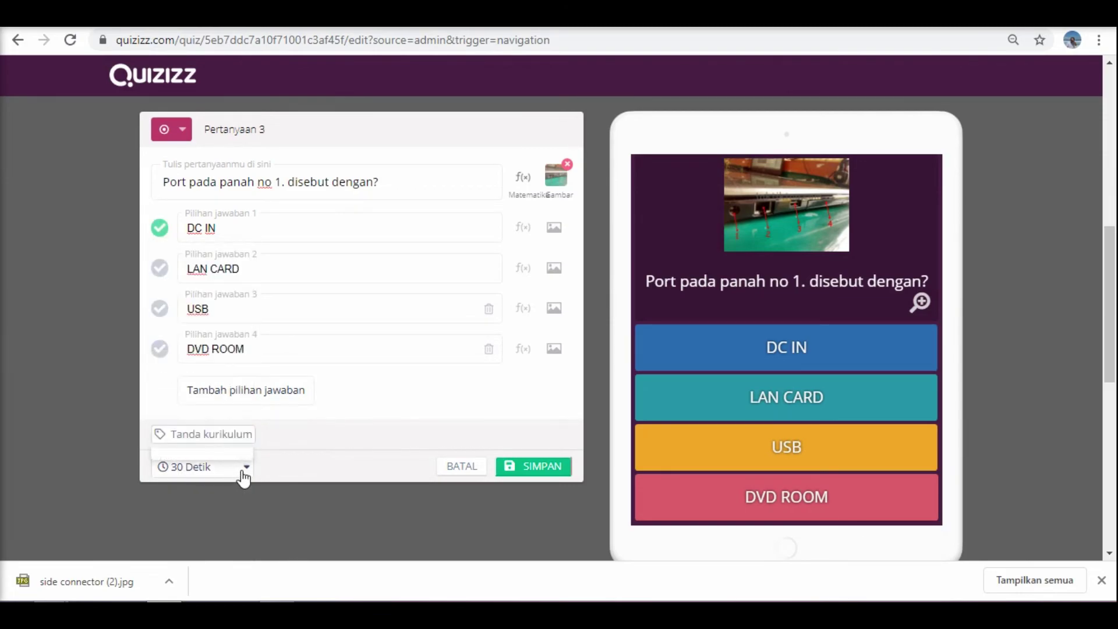
Save Question 3 with SIMPAN and exit the editor via Kembali.
{"action": "left_click", "coordinate": [540, 469]}
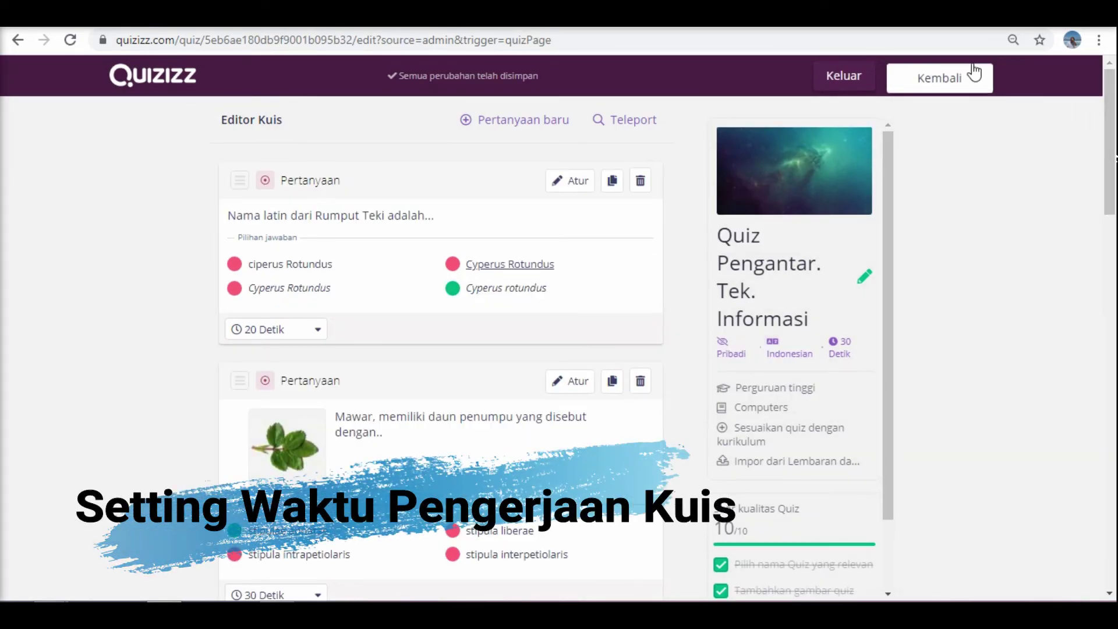
{"action": "left_click", "coordinate": [923, 82]}
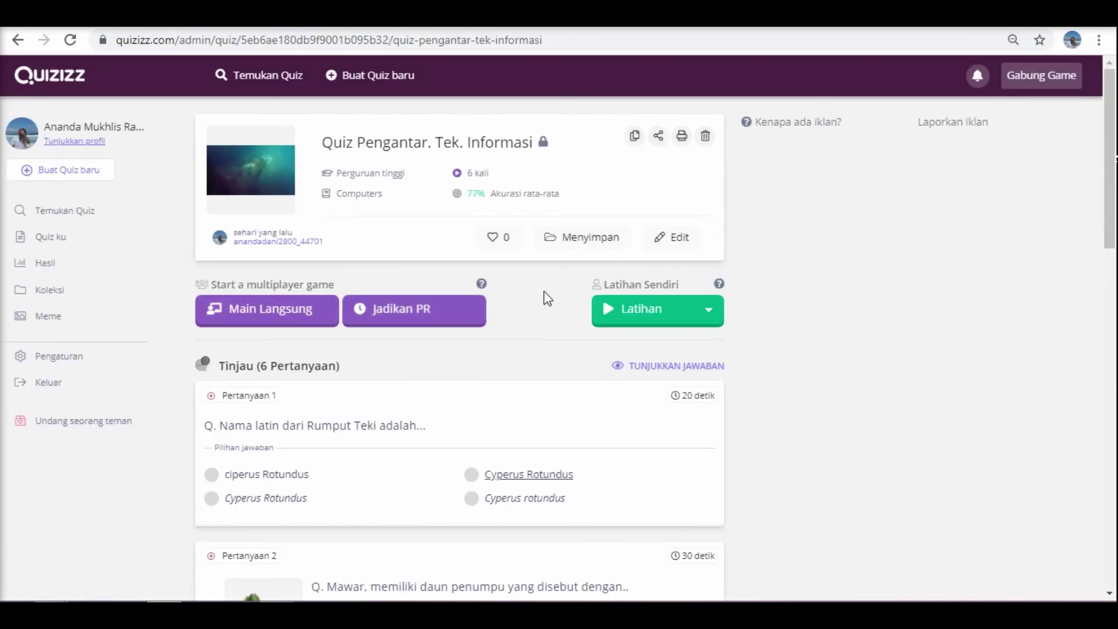
Start a Main Langsung game in Klasik mode to get a join code, then back out of the lobby.
{"action": "left_click", "coordinate": [291, 318]}
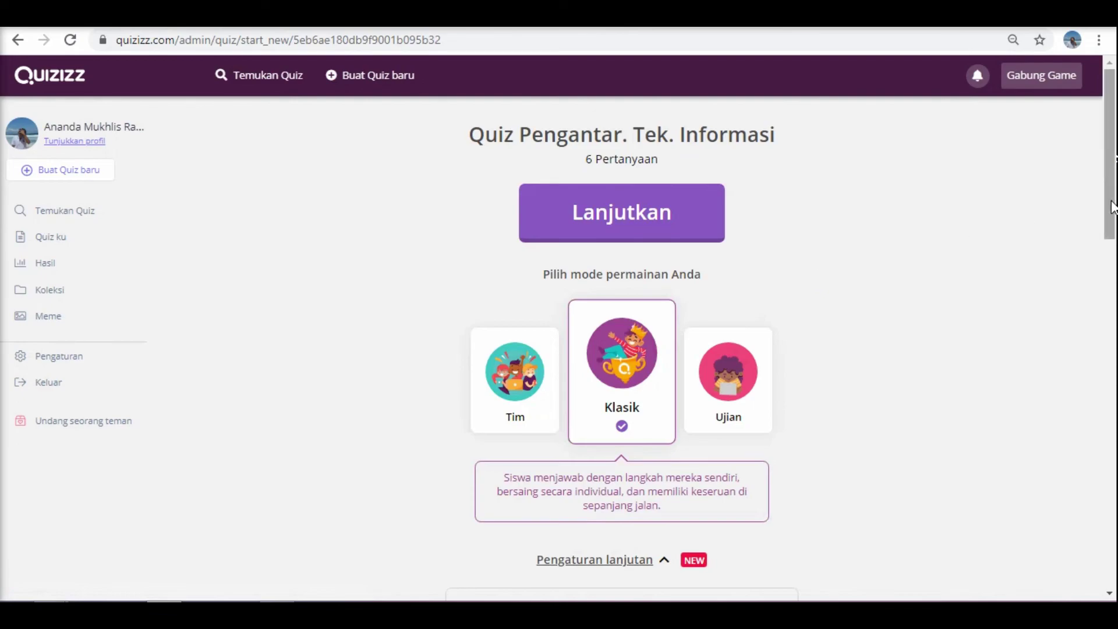
{"action": "left_click_drag", "start_coordinate": [1112, 207], "coordinate": [1115, 140]}
{"action": "left_click", "coordinate": [640, 219]}
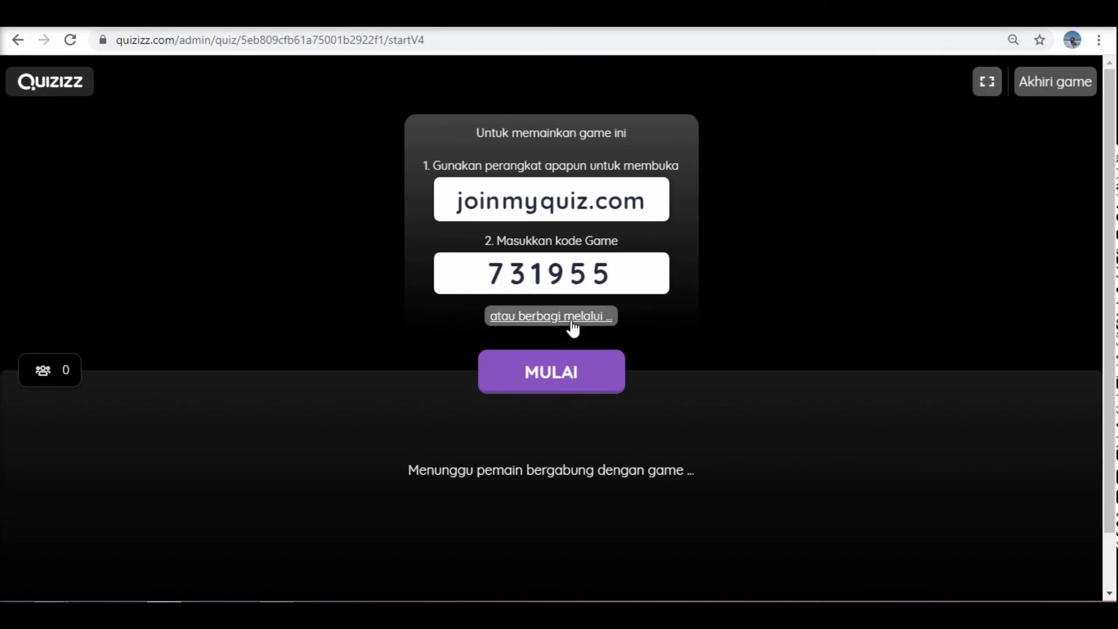
{"action": "left_click", "coordinate": [18, 41]}
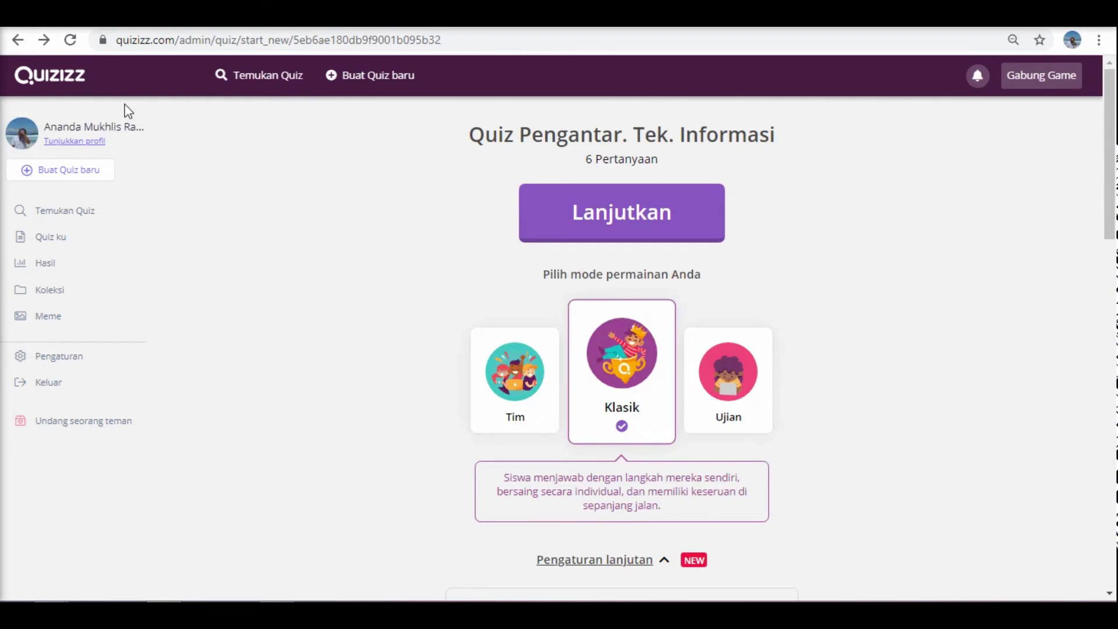
Assign the quiz via Jadikan PR with a Mei 14, 09:15 pagi deadline.
{"action": "left_click", "coordinate": [18, 40]}
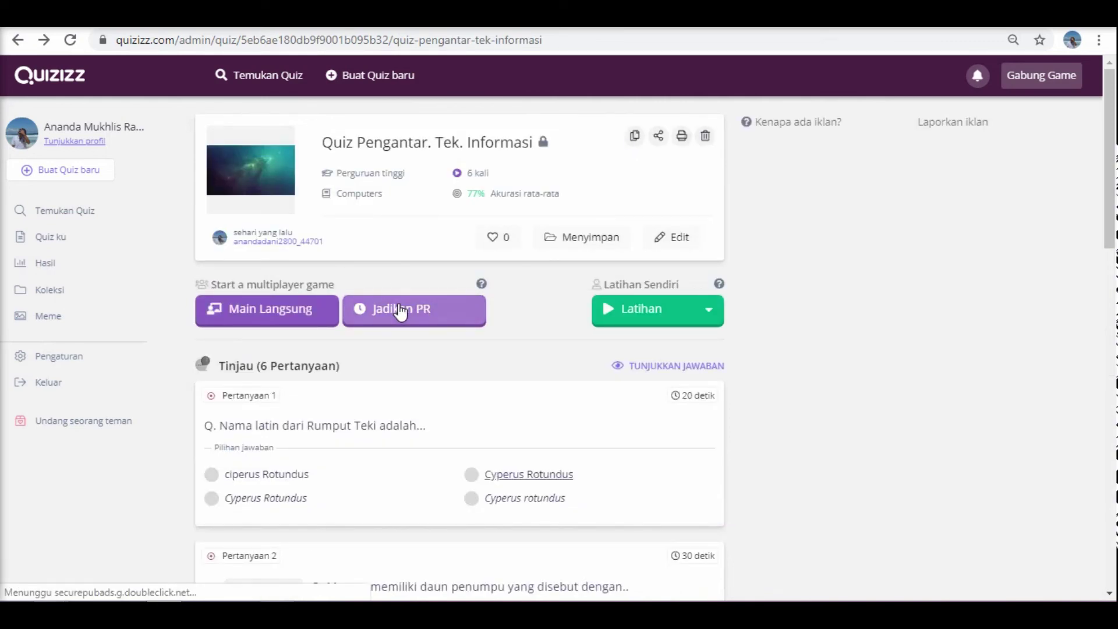
{"action": "left_click", "coordinate": [401, 309]}
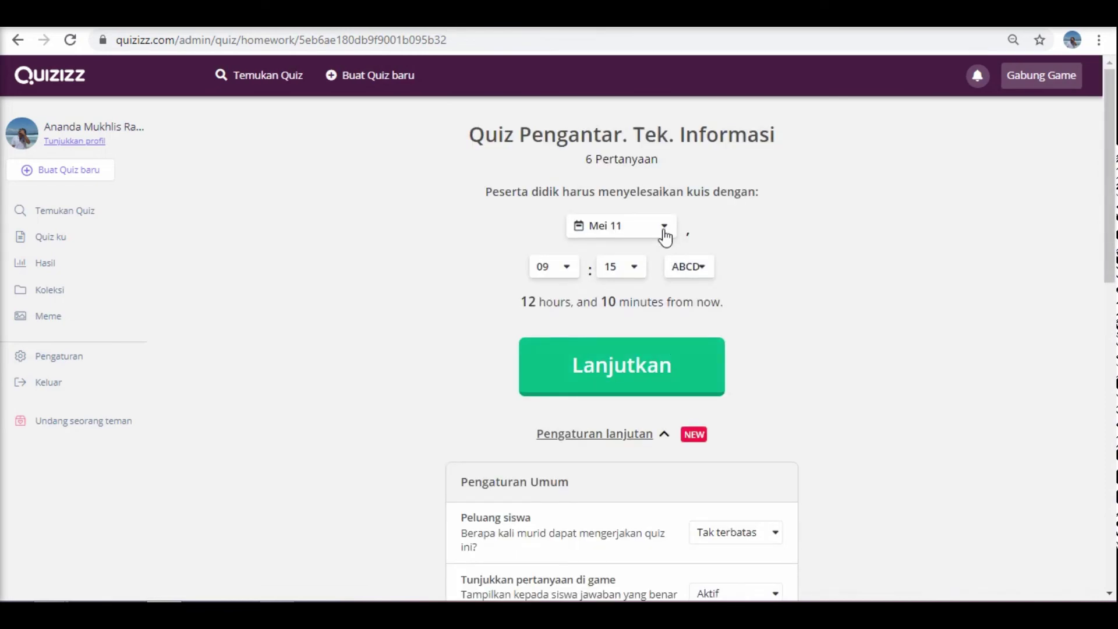
{"action": "left_click", "coordinate": [664, 227]}
{"action": "left_click_drag", "start_coordinate": [673, 279], "coordinate": [673, 297]}
{"action": "left_click", "coordinate": [638, 289]}
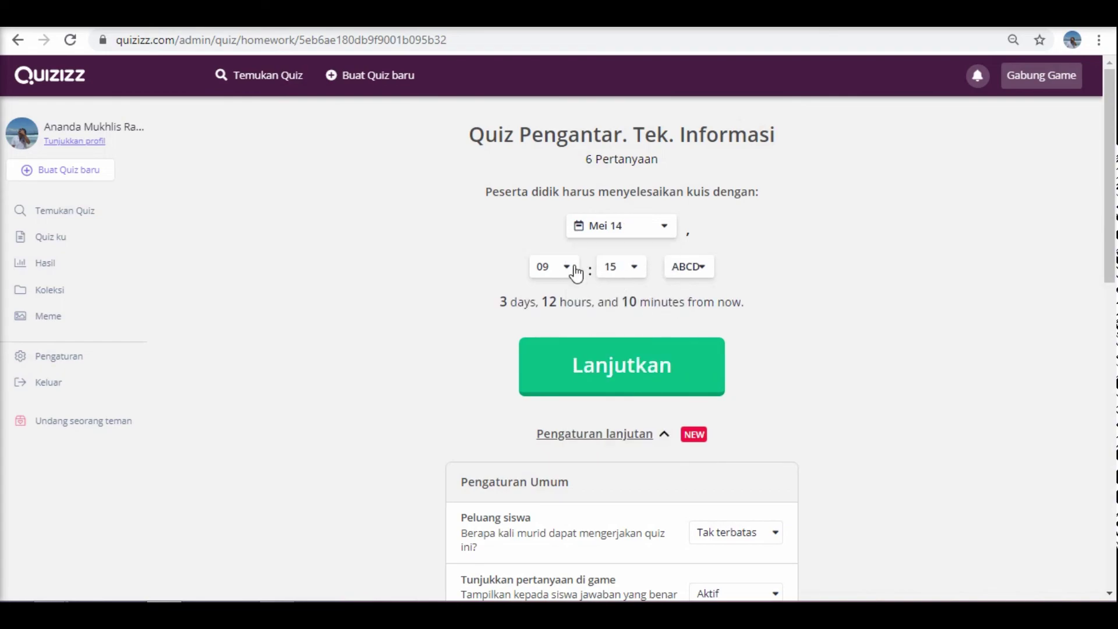
{"action": "left_click", "coordinate": [686, 271]}
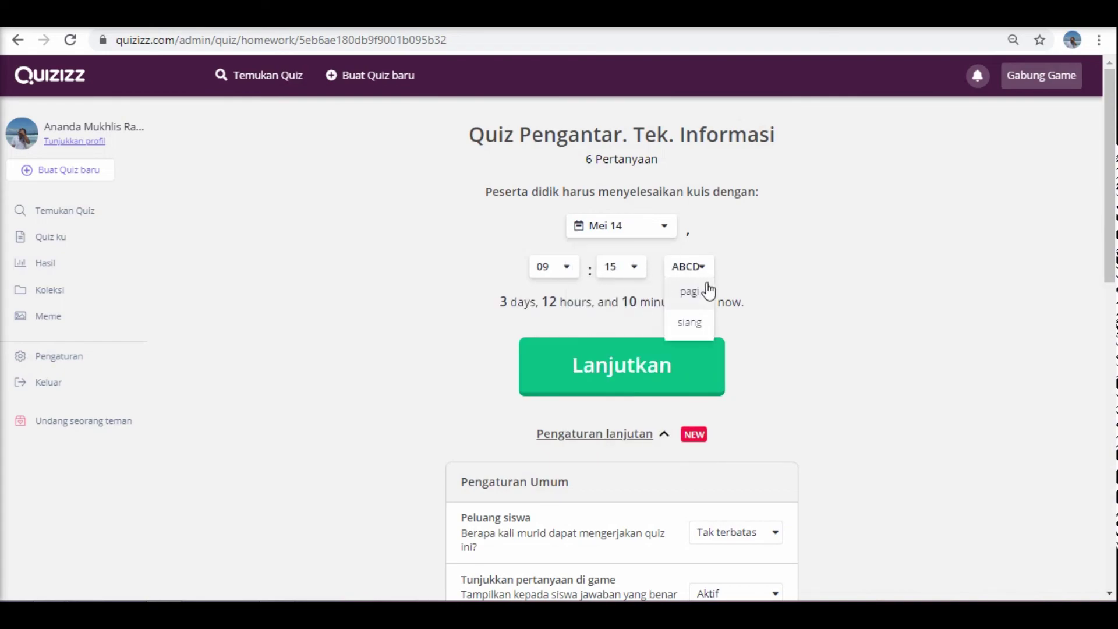
{"action": "left_click", "coordinate": [698, 296]}
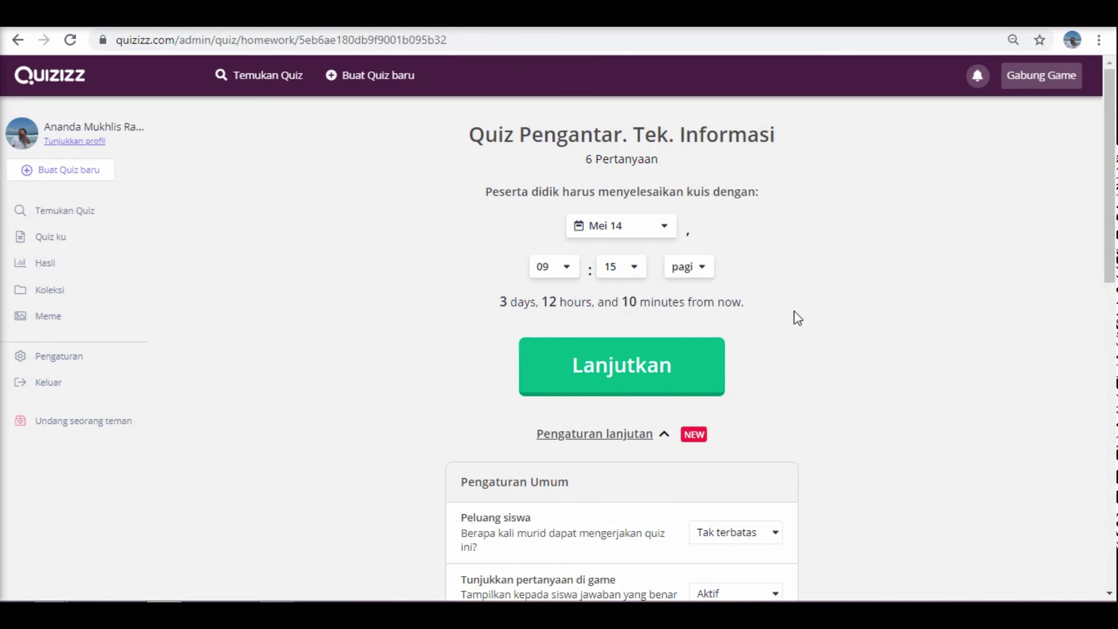
{"action": "left_click_drag", "start_coordinate": [1115, 216], "coordinate": [1116, 327]}
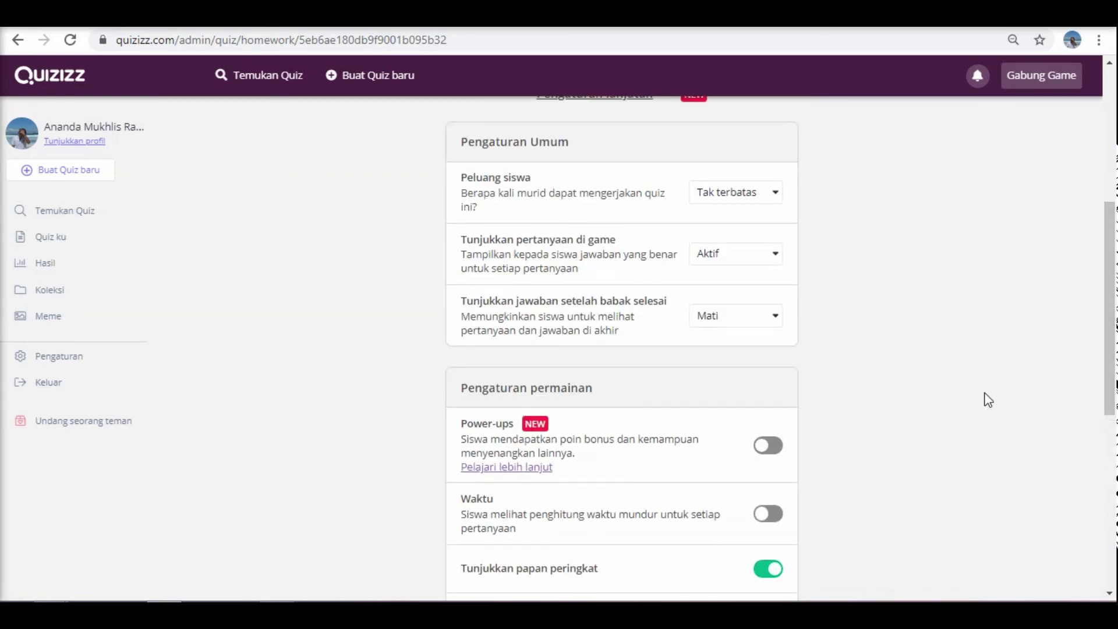
{"action": "left_click_drag", "start_coordinate": [1114, 309], "coordinate": [1114, 588]}
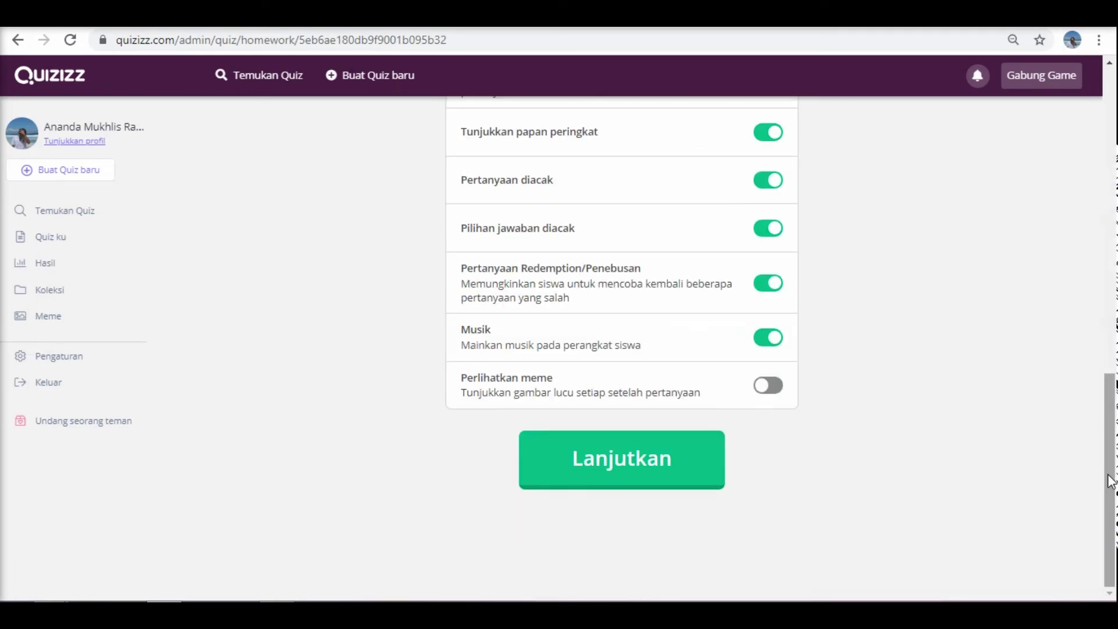
{"action": "left_click", "coordinate": [657, 487]}
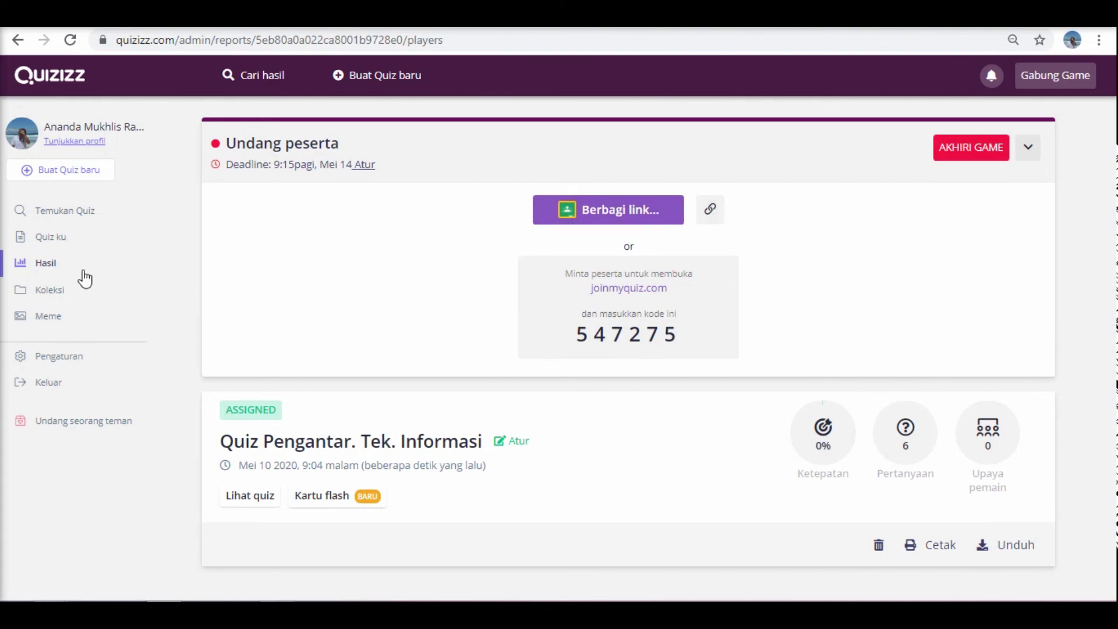
Open the Hasil reports list from the left sidebar.
{"action": "left_click", "coordinate": [65, 268]}
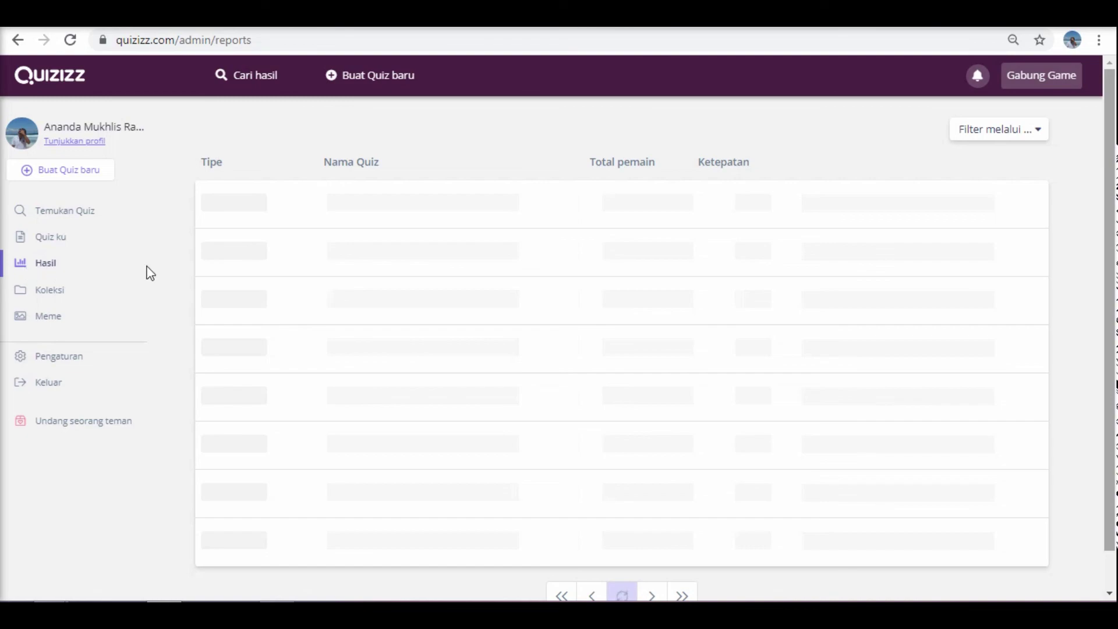
Open the five-player Challenge report for Quiz Pengantar. Tek. Informasi, keeping players sorted by Nilai.
{"action": "scroll", "coordinate": [717, 356], "scroll_direction": "down", "scroll_amount": 1}
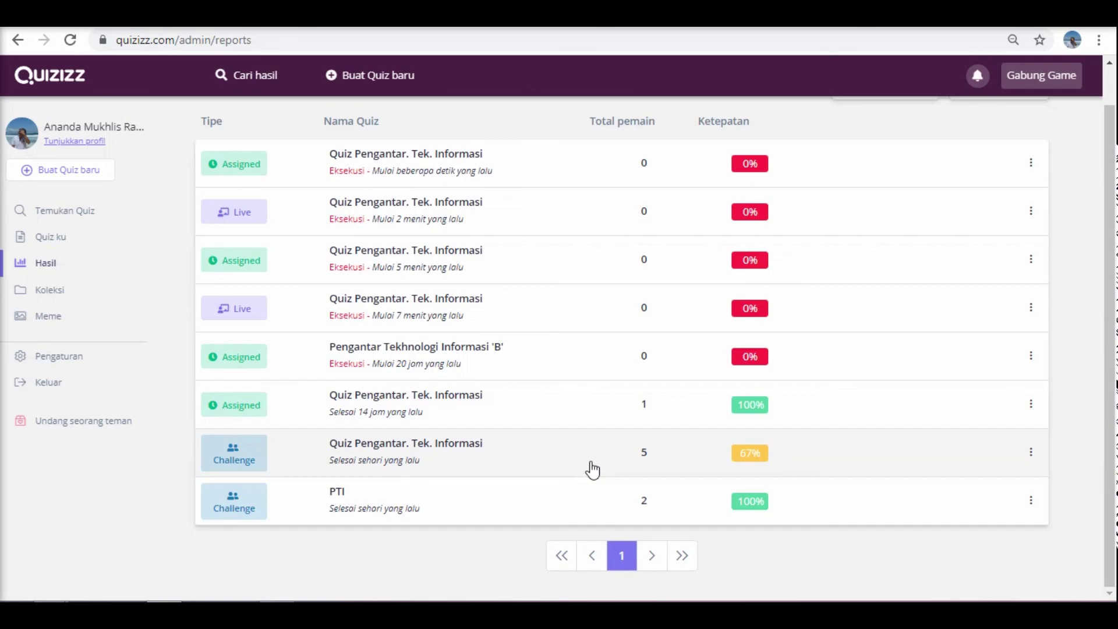
{"action": "left_click", "coordinate": [593, 470]}
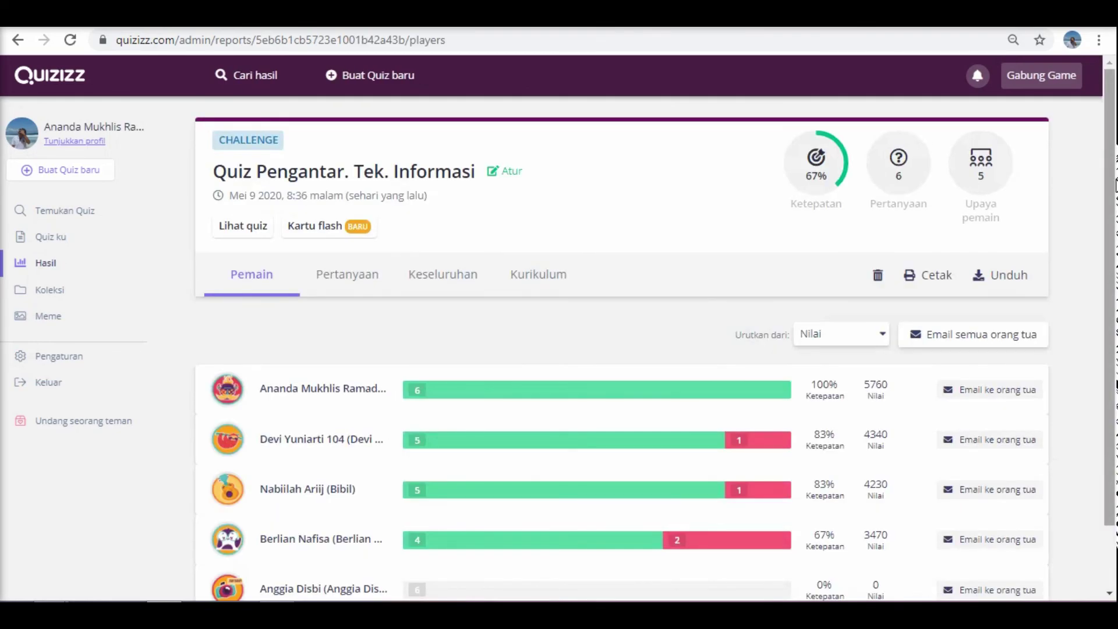
{"action": "scroll", "coordinate": [782, 384], "scroll_direction": "down", "scroll_amount": 1}
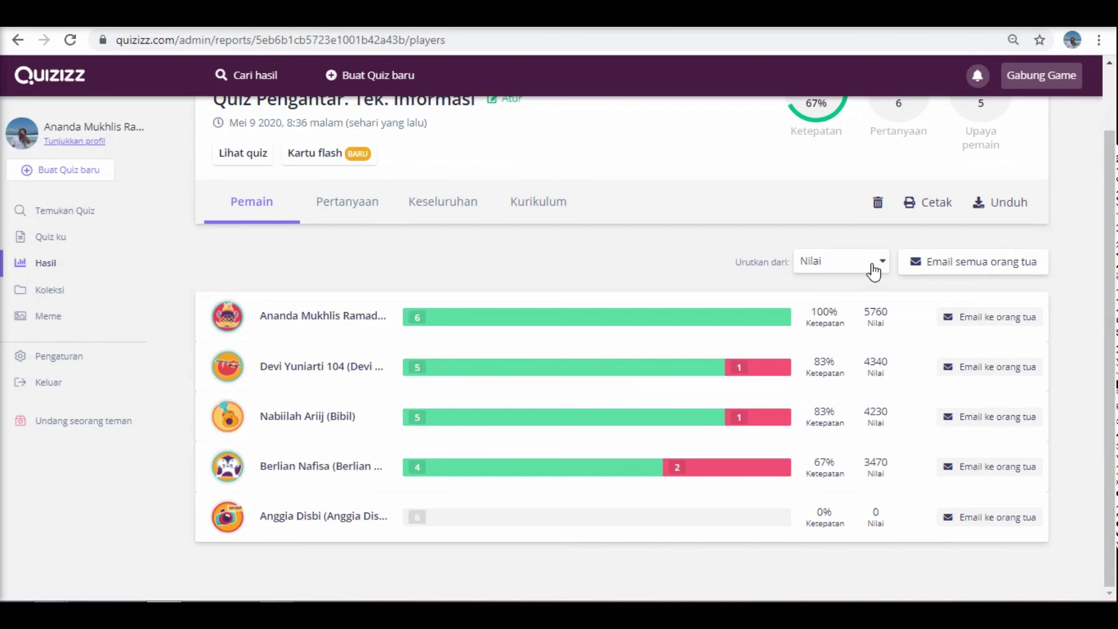
{"action": "left_click", "coordinate": [874, 272]}
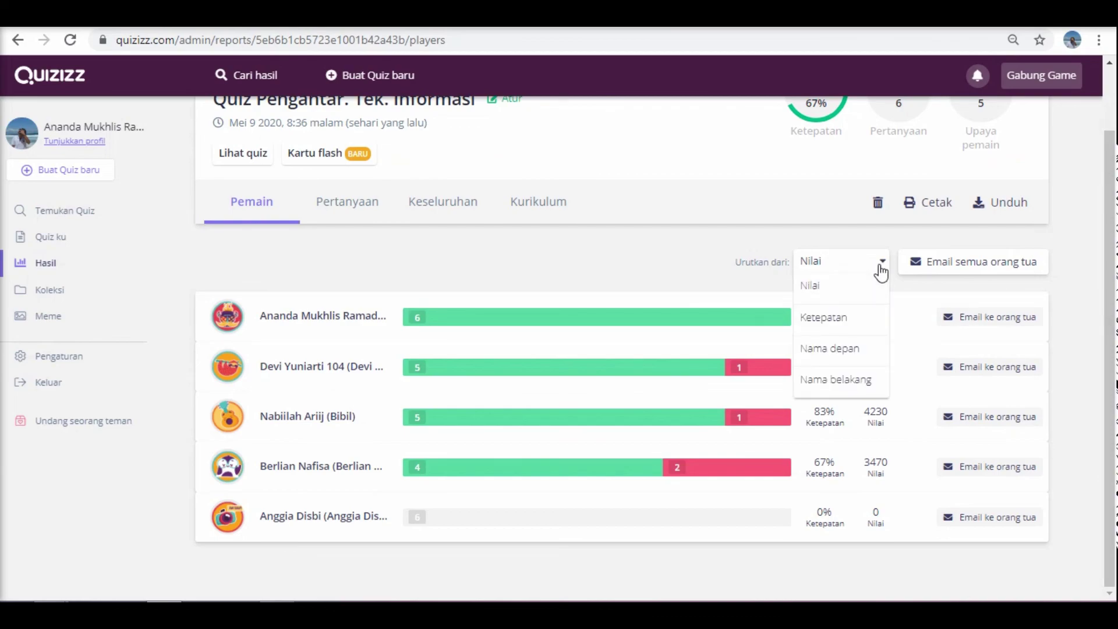
{"action": "left_click", "coordinate": [709, 258]}
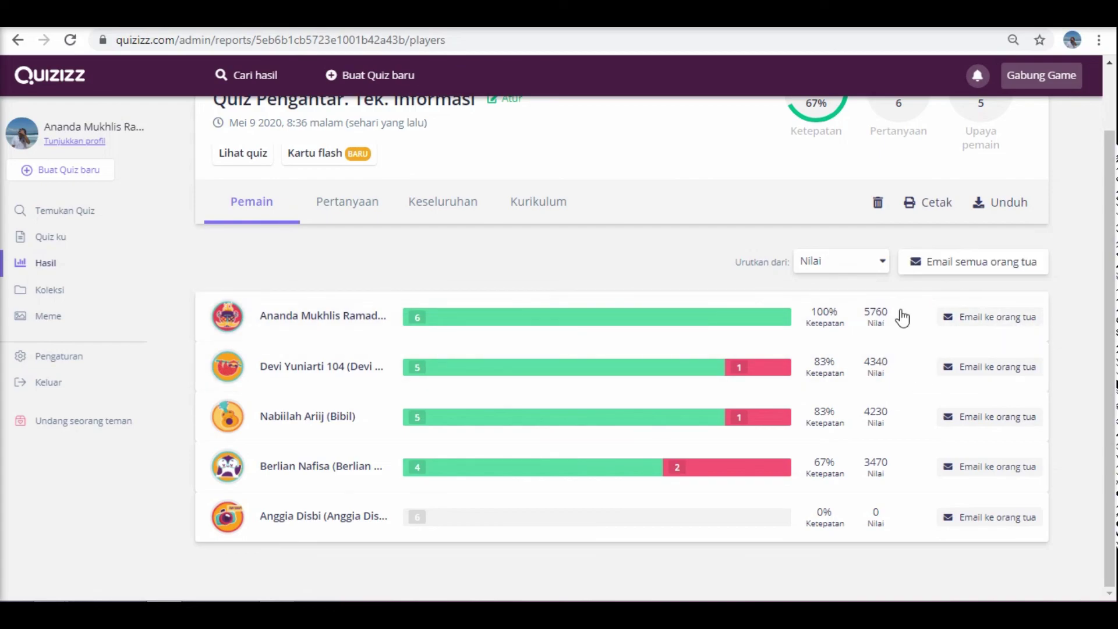
Review the third-ranked player's per-question answers (5 correct, 1 incorrect, 83%), then return to the players list.
{"action": "left_click", "coordinate": [508, 433]}
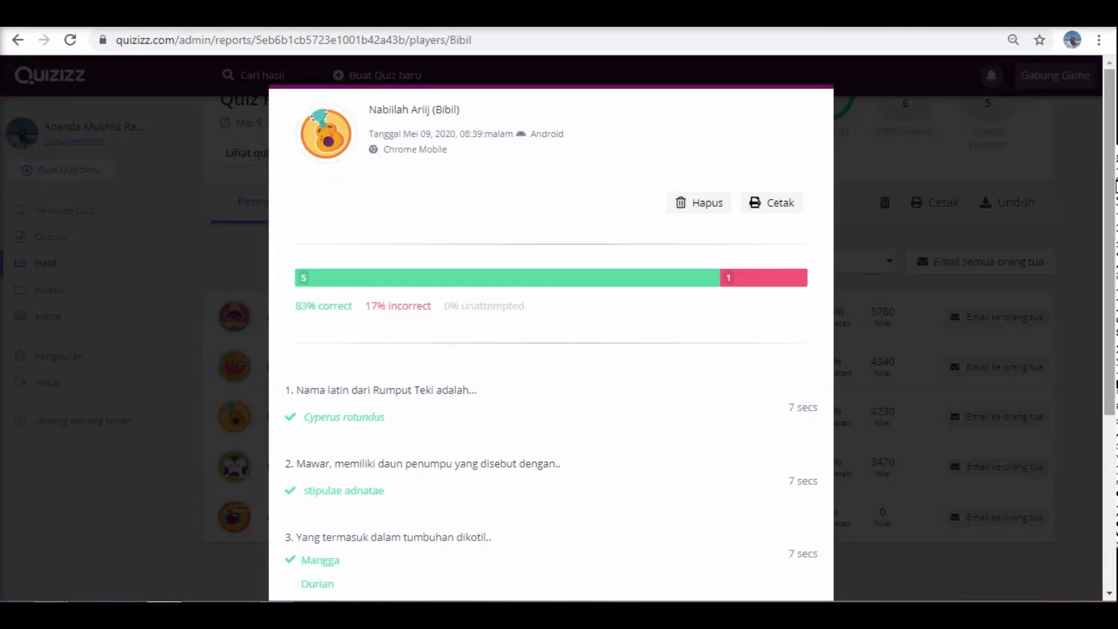
{"action": "mouse_move", "coordinate": [1111, 186]}
{"action": "left_mouse_down"}
{"action": "mouse_move", "coordinate": [1112, 382]}
{"action": "mouse_move", "coordinate": [1116, 184]}
{"action": "left_mouse_up"}
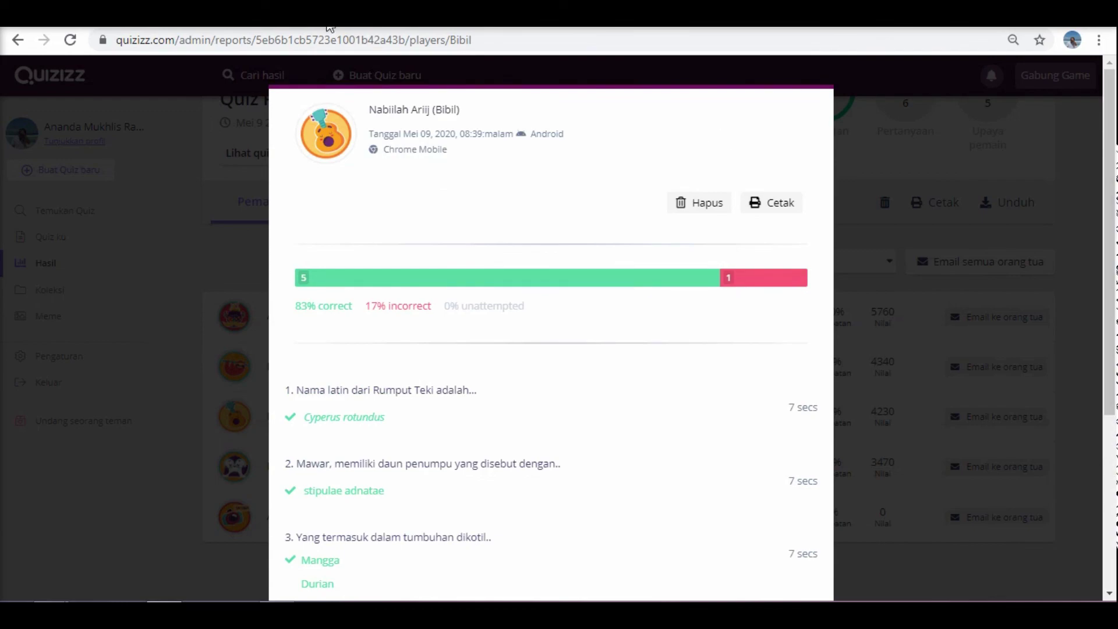
{"action": "left_click", "coordinate": [18, 41]}
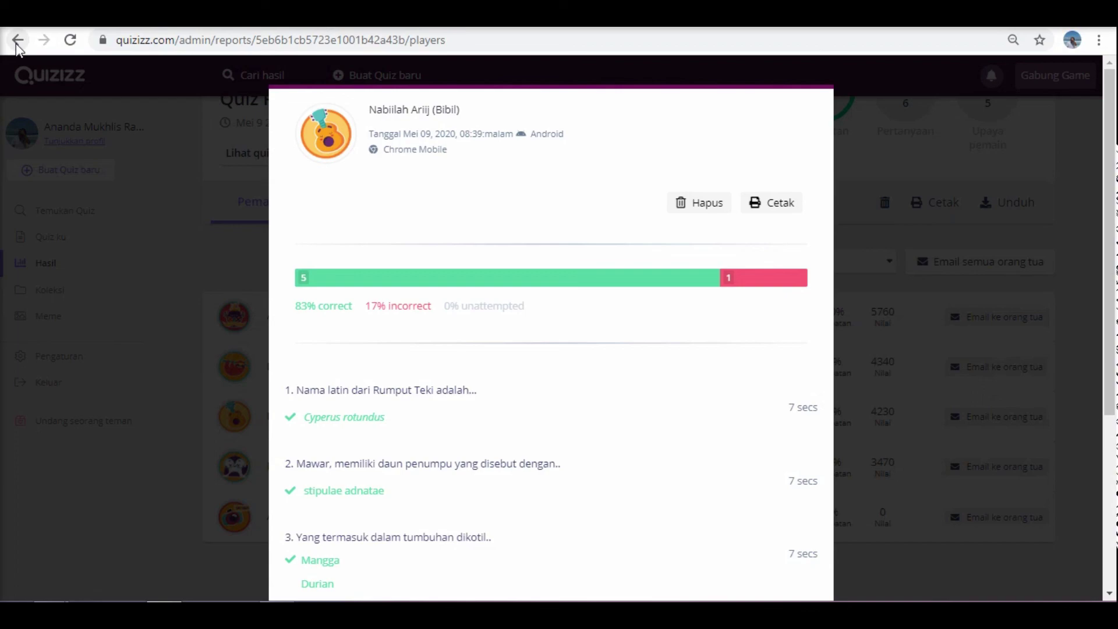